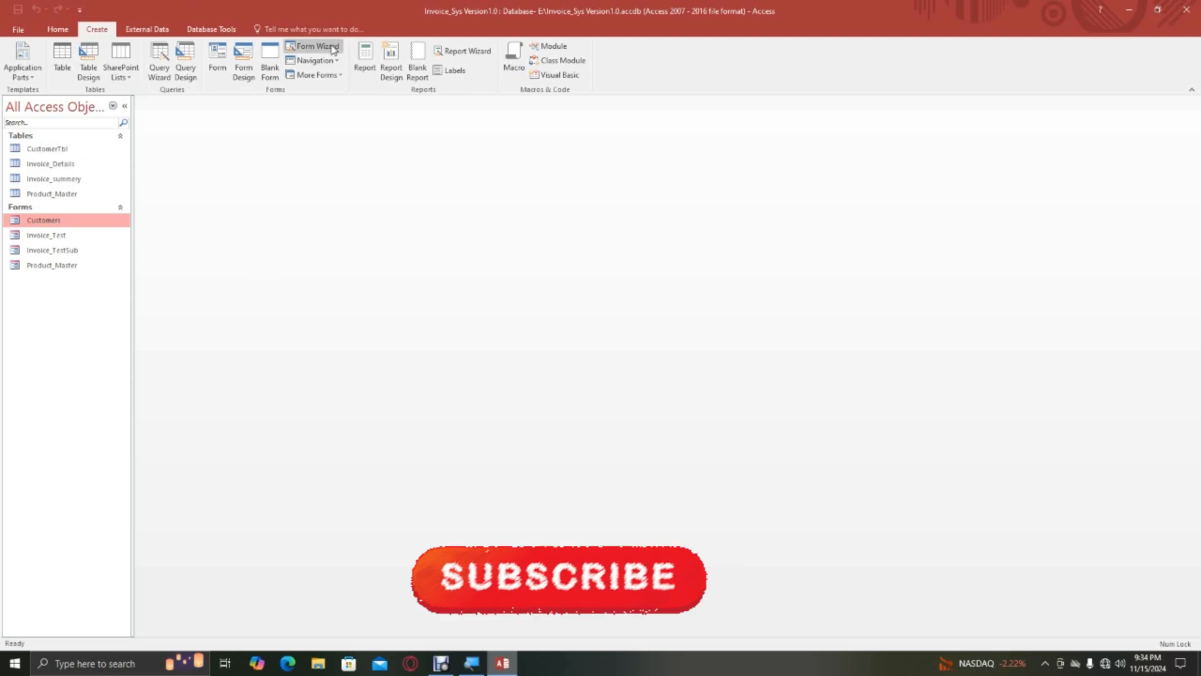
Start the Form Wizard on the Invoice_summery table and include all of its available fields in the form.
{"action": "left_click", "coordinate": [63, 181]}
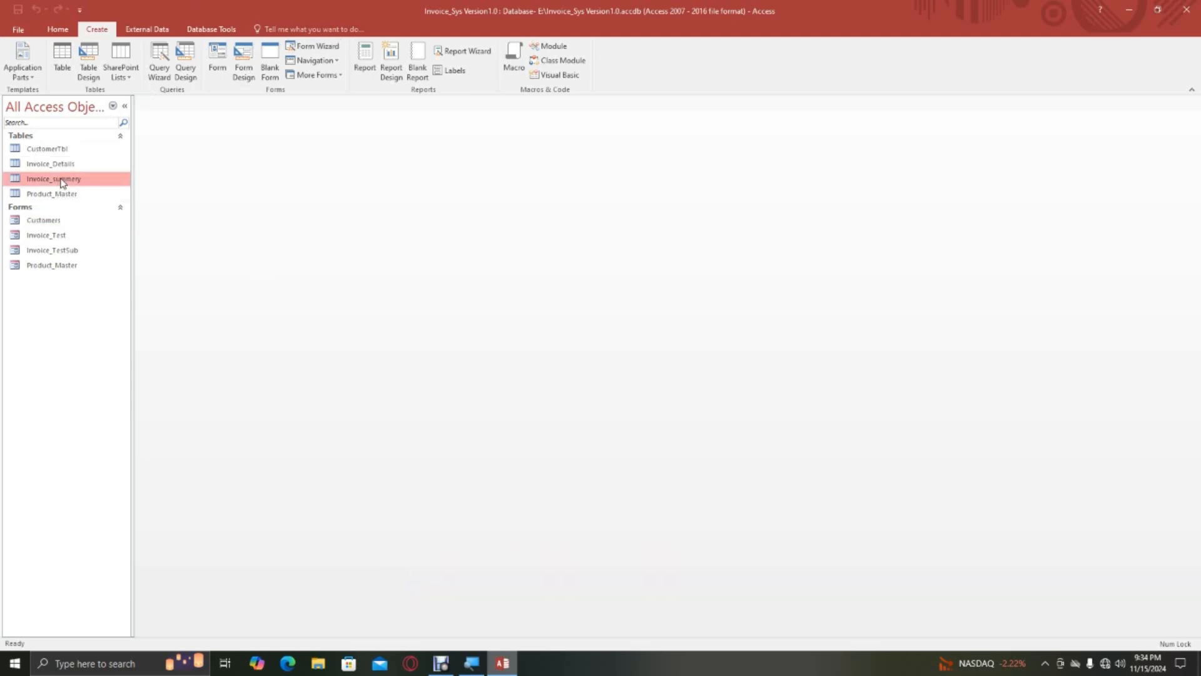
{"action": "left_click", "coordinate": [313, 46]}
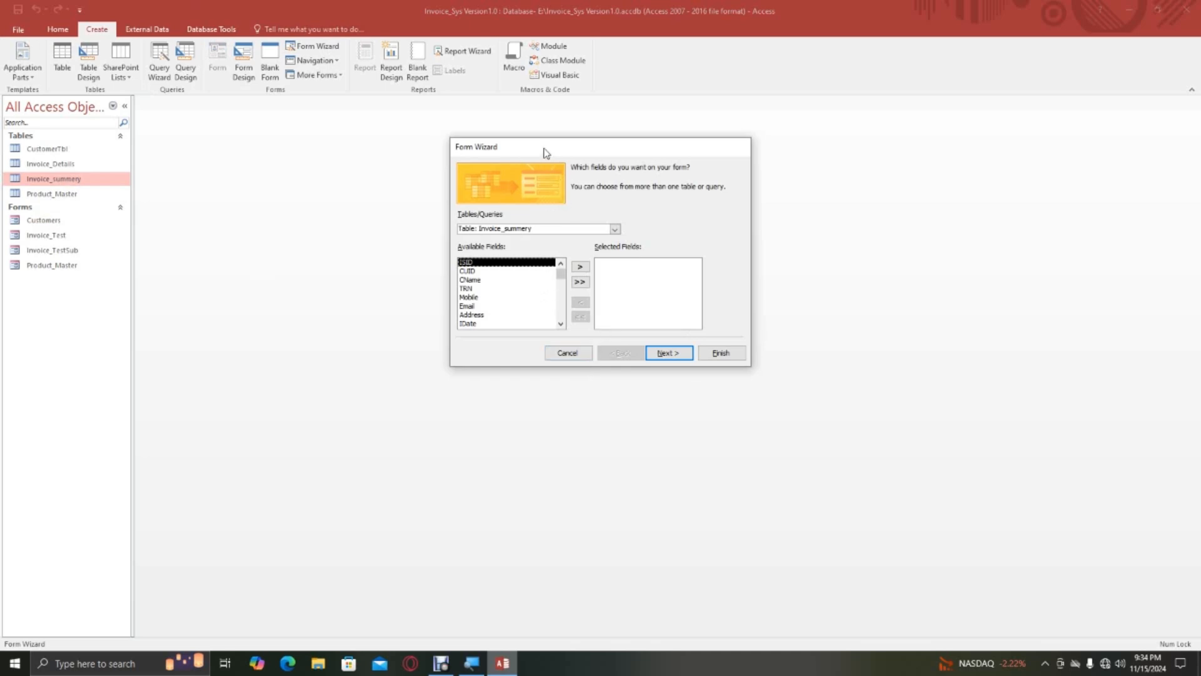
{"action": "left_click_drag", "start_coordinate": [546, 153], "coordinate": [482, 176]}
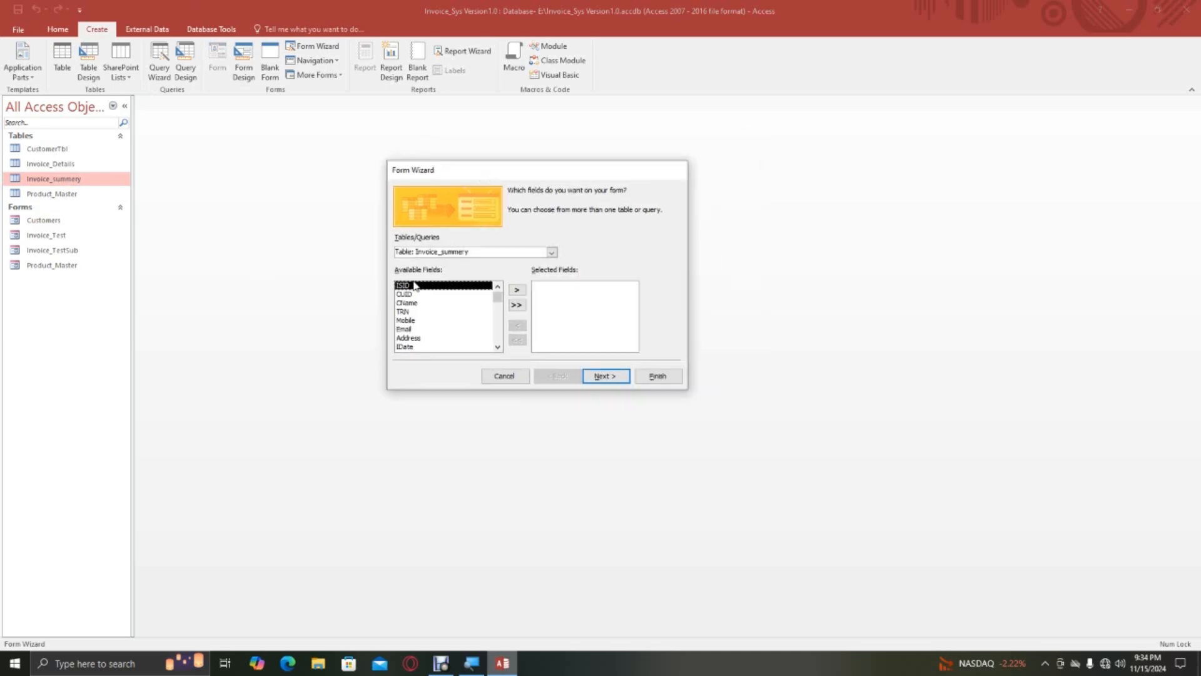
{"action": "left_click", "coordinate": [551, 251]}
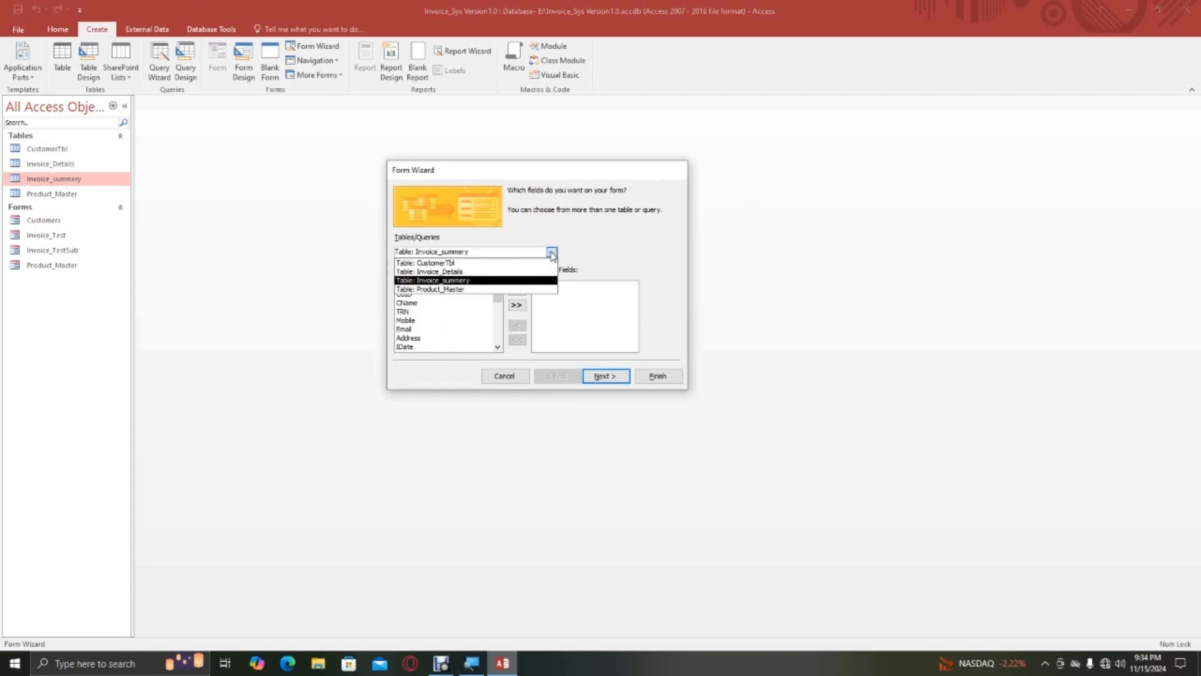
{"action": "left_click", "coordinate": [436, 285]}
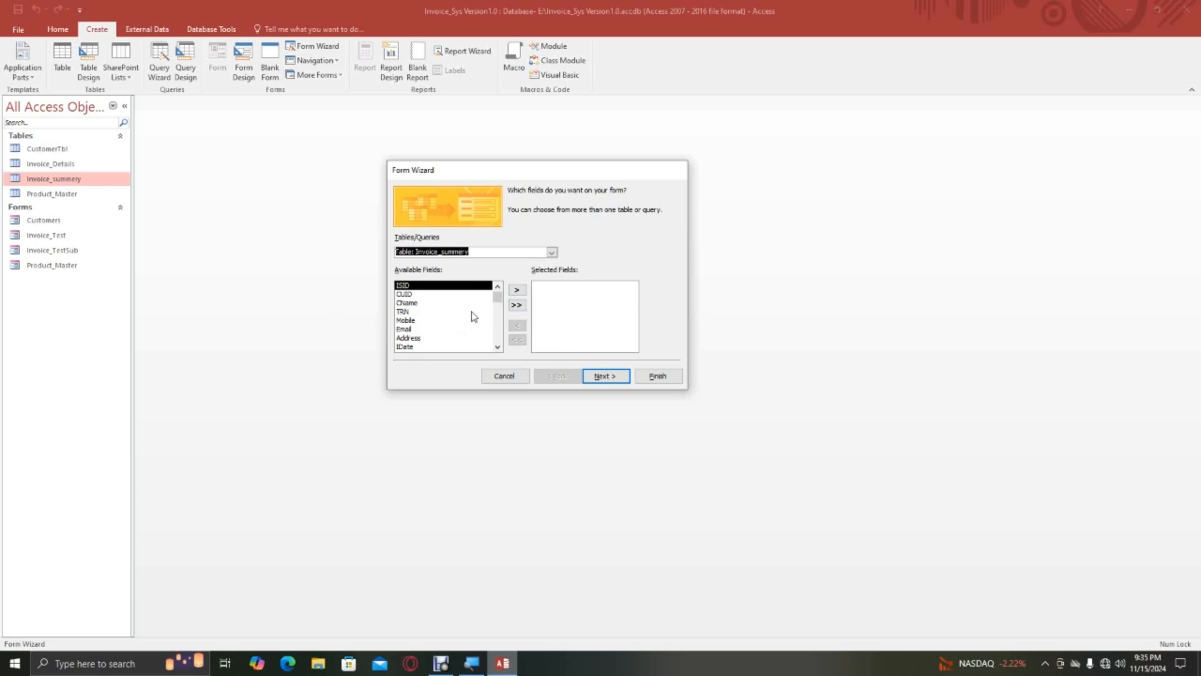
{"action": "mouse_move", "coordinate": [497, 295]}
{"action": "left_mouse_down"}
{"action": "mouse_move", "coordinate": [496, 359]}
{"action": "mouse_move", "coordinate": [502, 296]}
{"action": "left_mouse_up"}
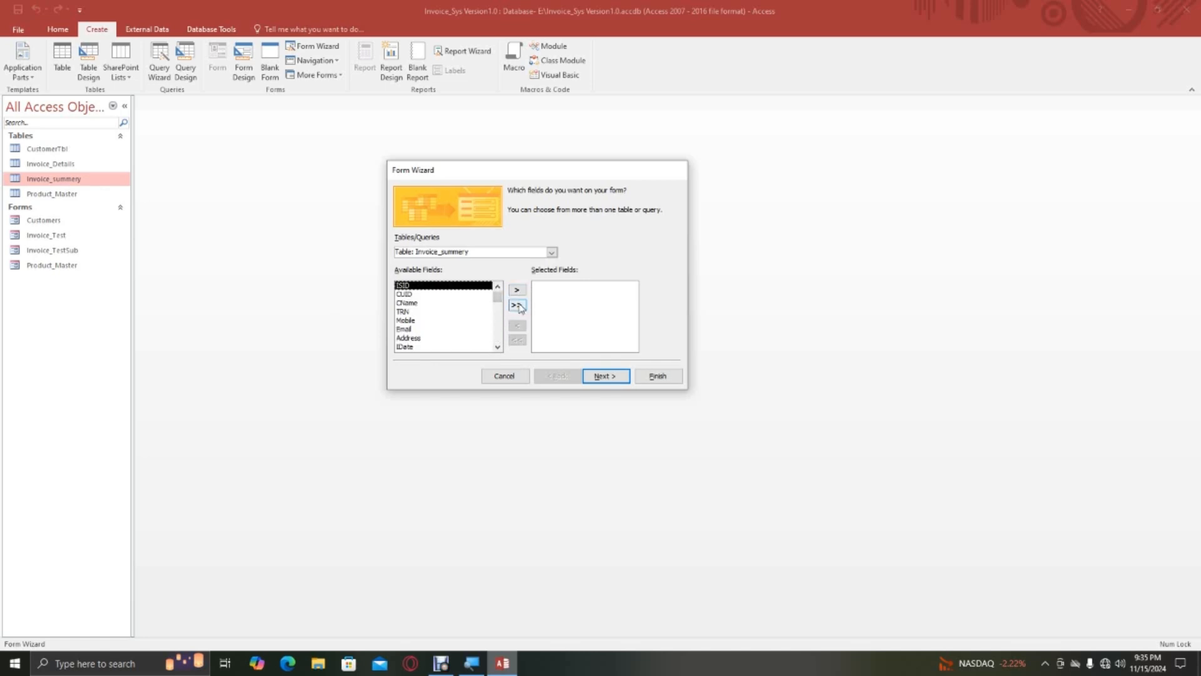
{"action": "left_click", "coordinate": [517, 304]}
{"action": "left_click", "coordinate": [606, 377]}
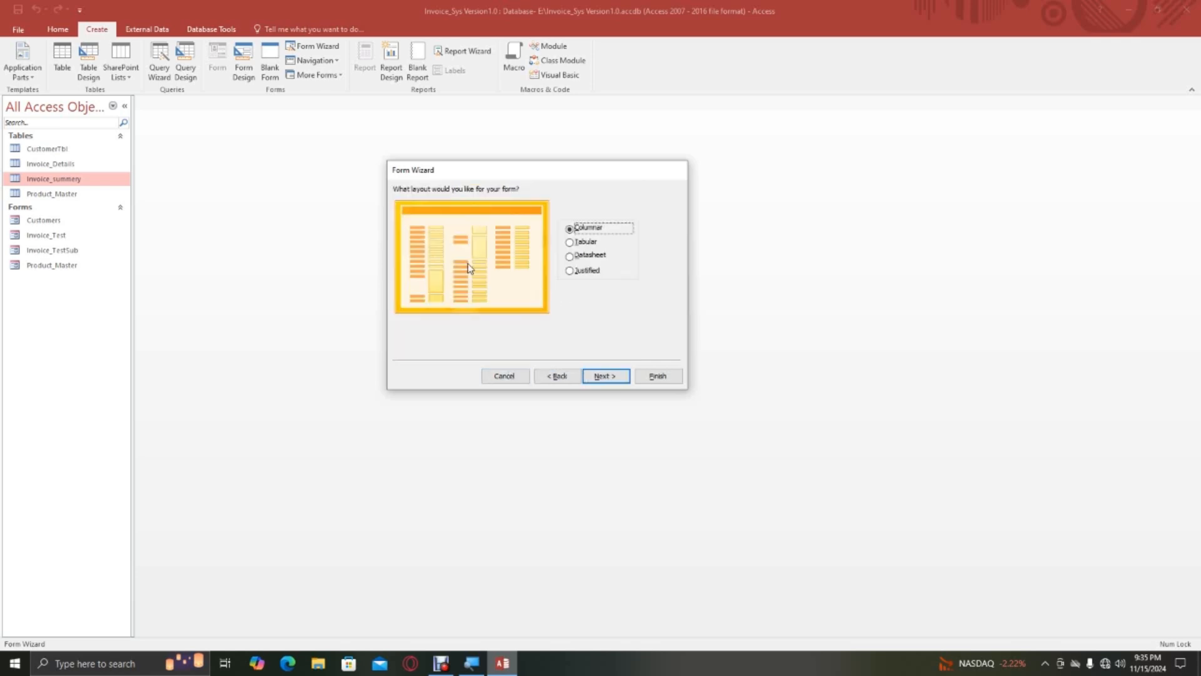
Preview the Tabular, Datasheet and Justified form layouts, and continue with the Columnar layout.
{"action": "left_click", "coordinate": [586, 242]}
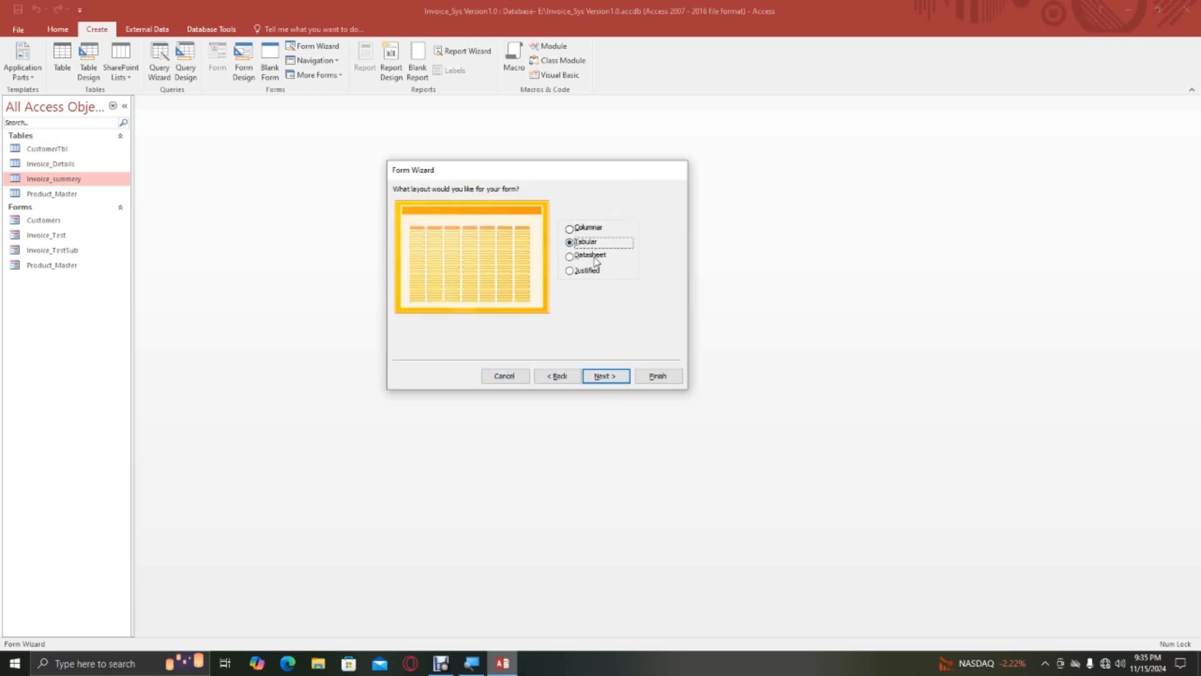
{"action": "left_click", "coordinate": [593, 256]}
{"action": "left_click", "coordinate": [591, 270]}
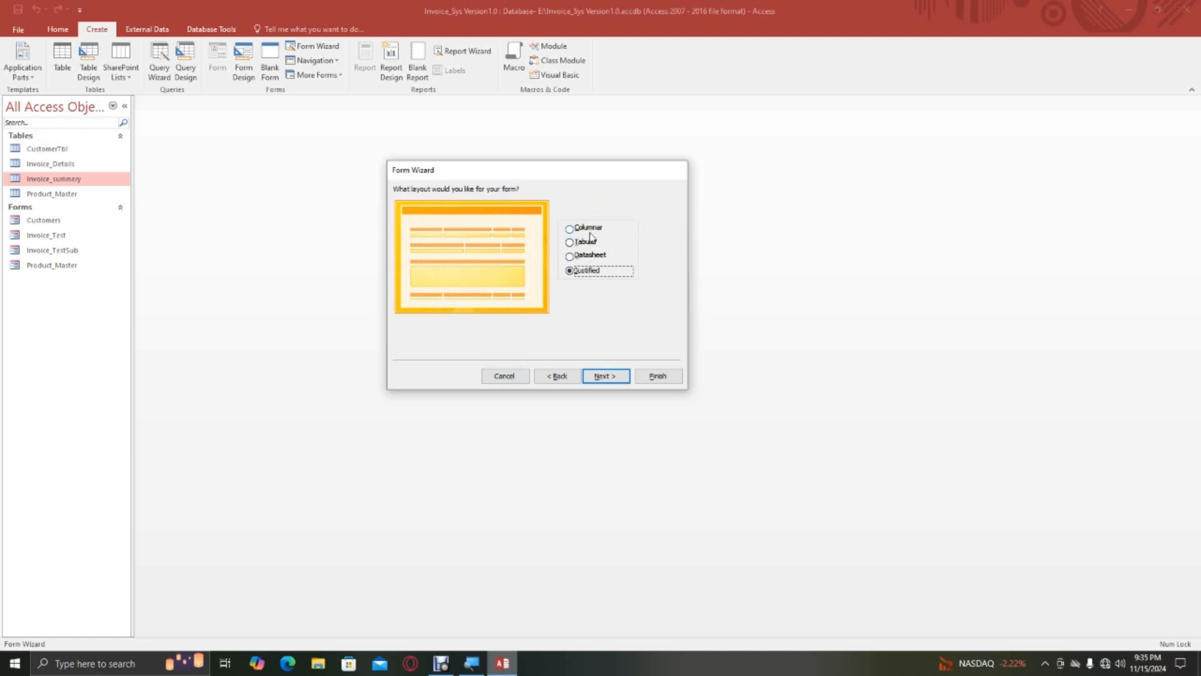
{"action": "left_click", "coordinate": [589, 231]}
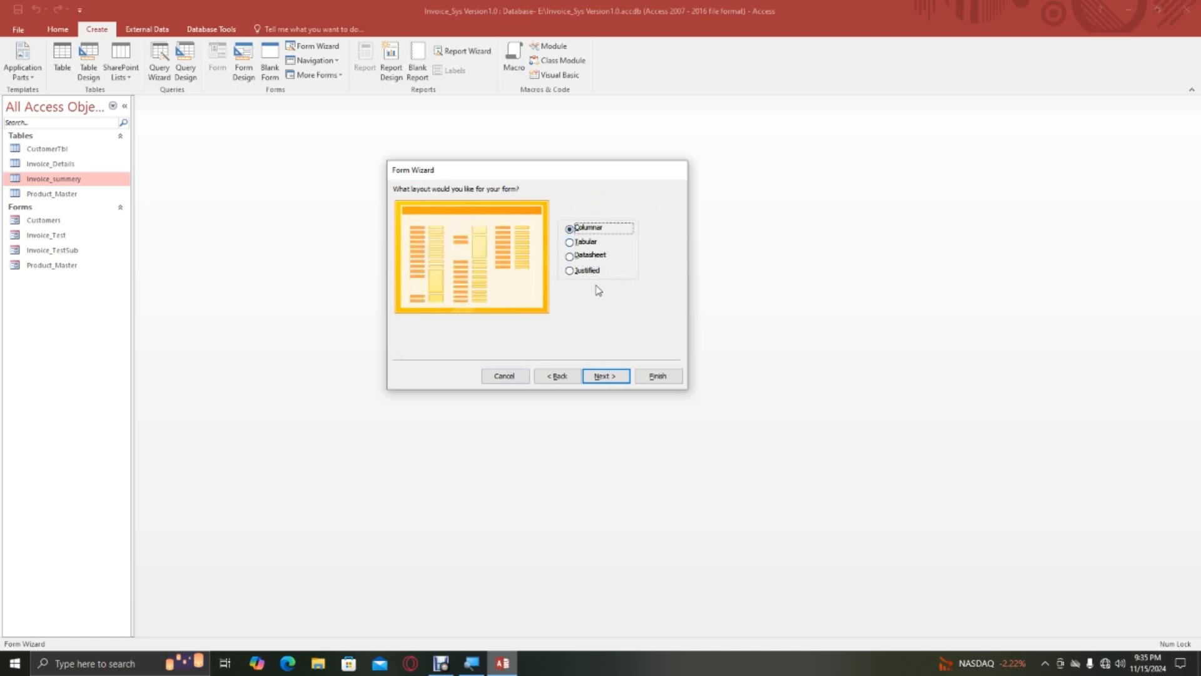
{"action": "left_click", "coordinate": [580, 244]}
{"action": "left_click", "coordinate": [587, 230]}
{"action": "left_click", "coordinate": [612, 380]}
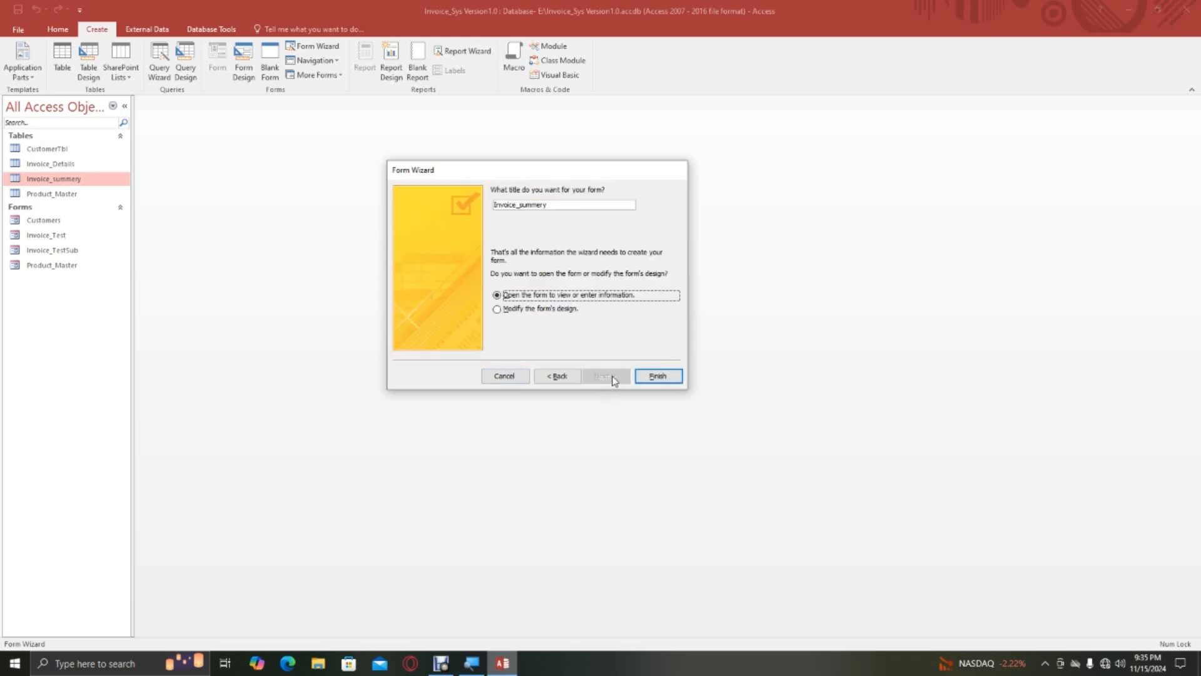
Title the new form InvoiceFrm and finish the wizard with the form opened for viewing.
{"action": "left_click", "coordinate": [550, 205]}
{"action": "key", "text": "BackSpace"}
{"action": "key", "text": "BackSpace"}
{"action": "key", "text": "BackSpace"}
{"action": "key", "text": "BackSpace"}
{"action": "key", "text": "BackSpace"}
{"action": "key", "text": "BackSpace"}
{"action": "key", "text": "BackSpace"}
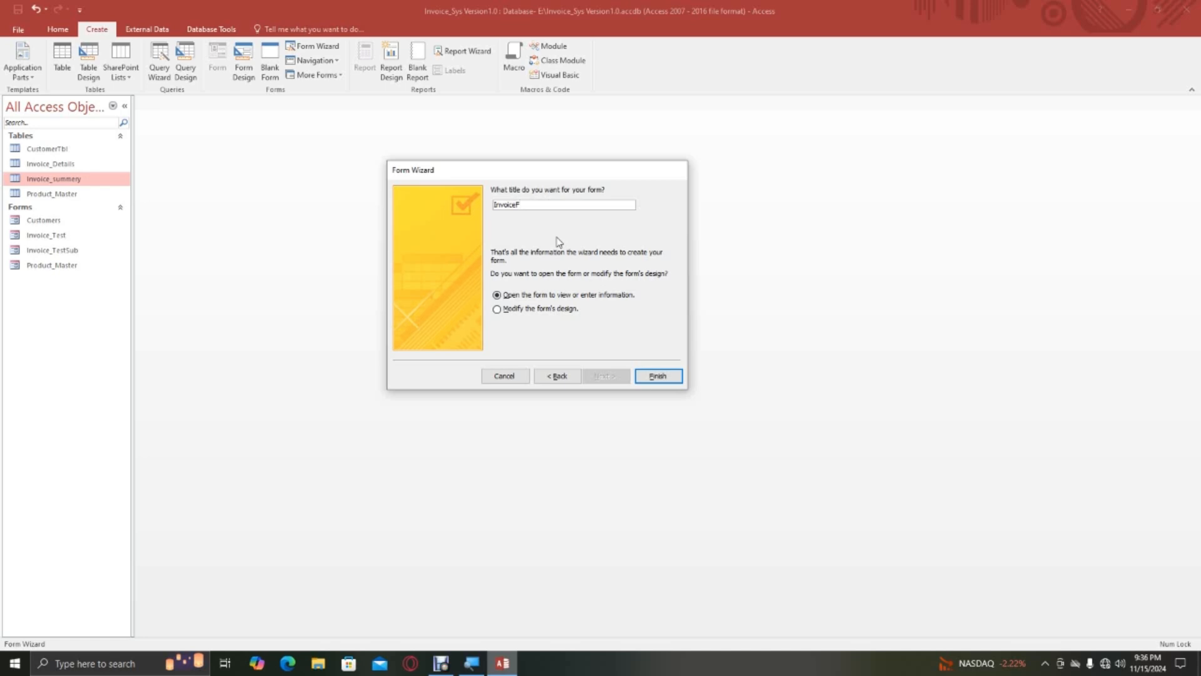
{"action": "type", "text": "rm"}
{"action": "left_click", "coordinate": [657, 379]}
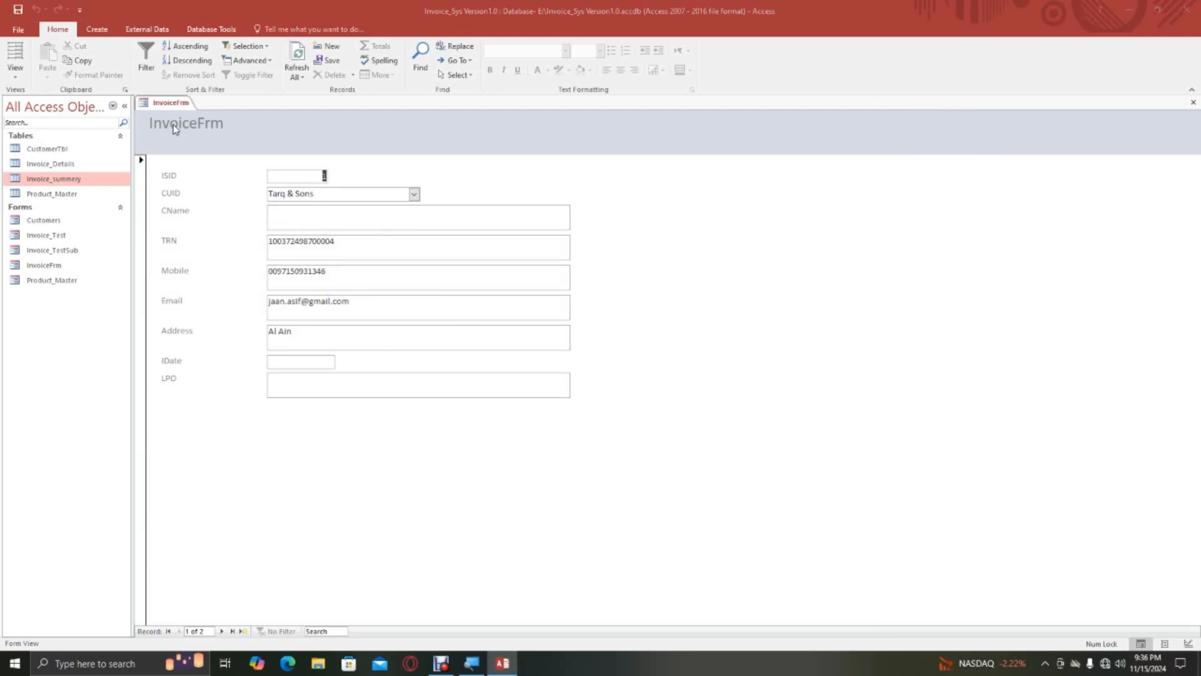
Switch InvoiceFrm to Design View and enlarge its Detail section slightly in width and height.
{"action": "right_click", "coordinate": [171, 104]}
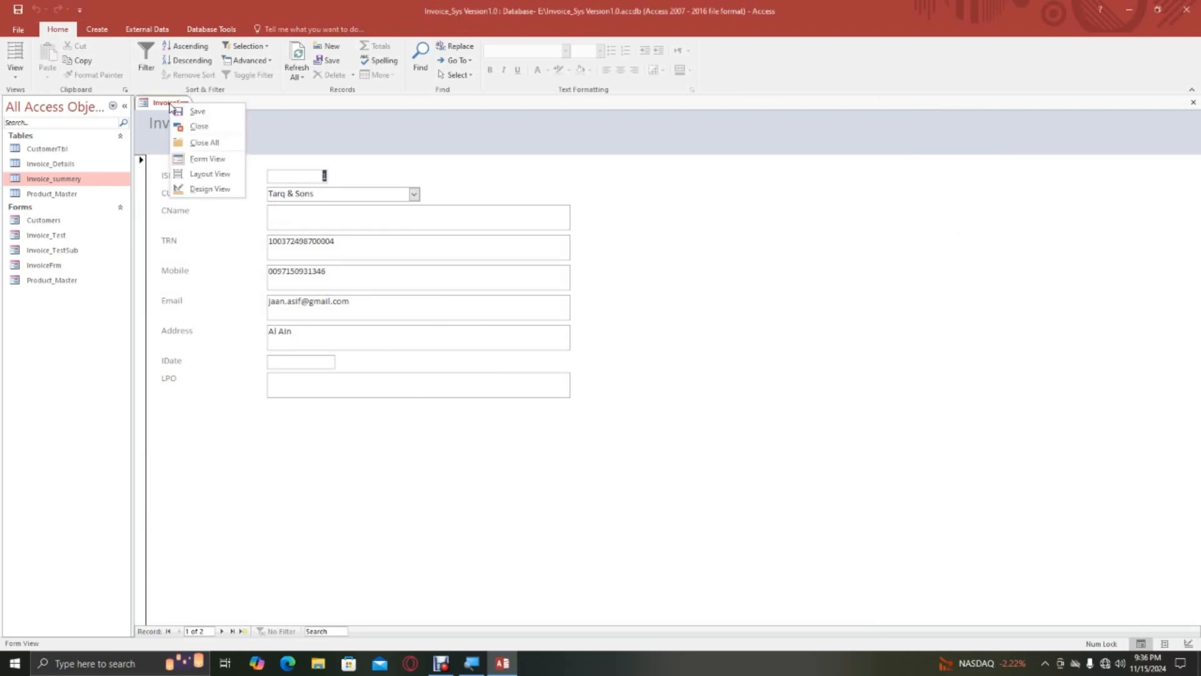
{"action": "left_click", "coordinate": [210, 188]}
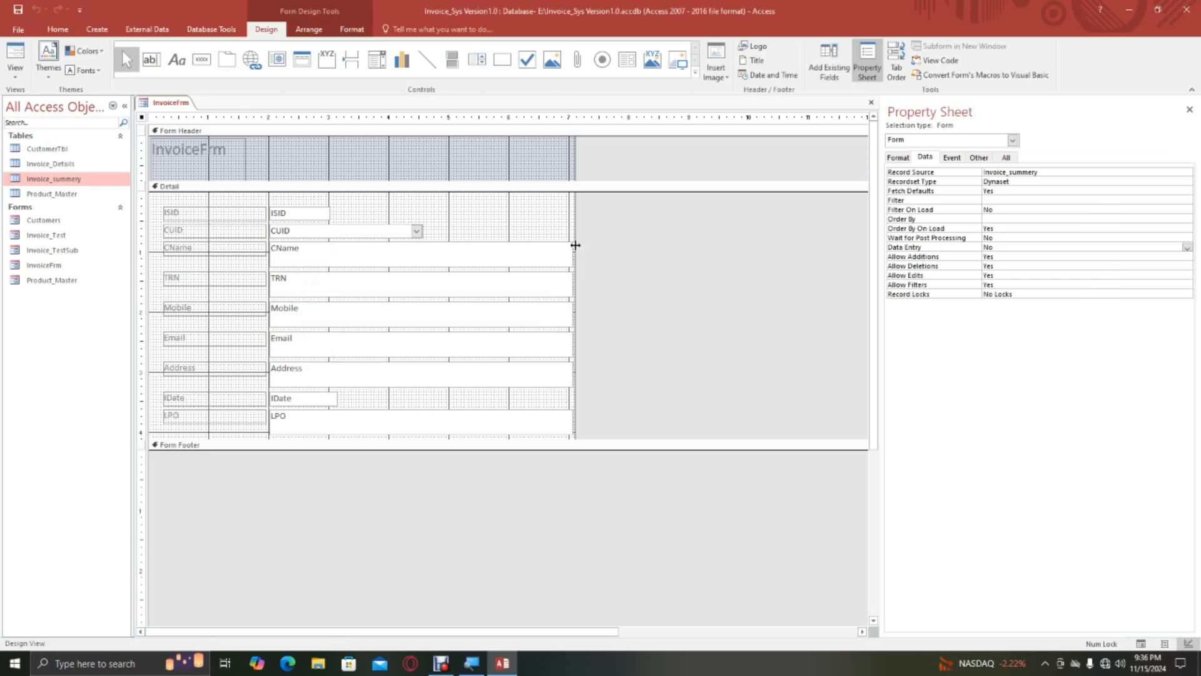
{"action": "left_click_drag", "start_coordinate": [575, 244], "coordinate": [596, 244]}
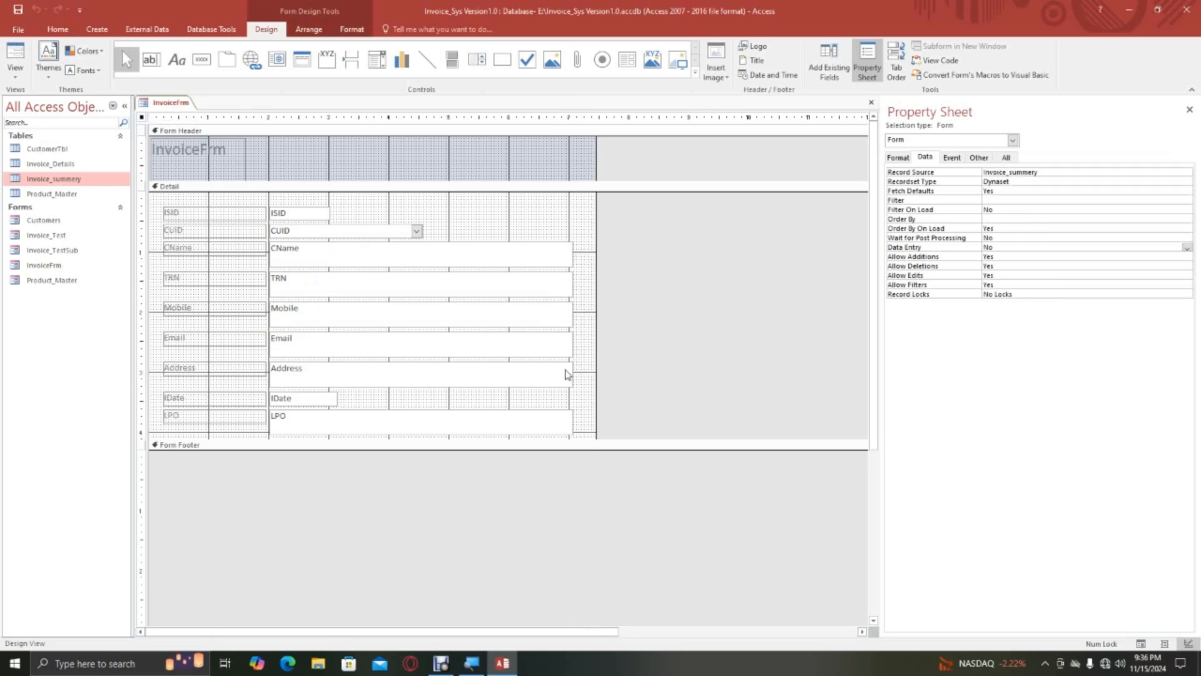
{"action": "left_click_drag", "start_coordinate": [556, 440], "coordinate": [558, 457]}
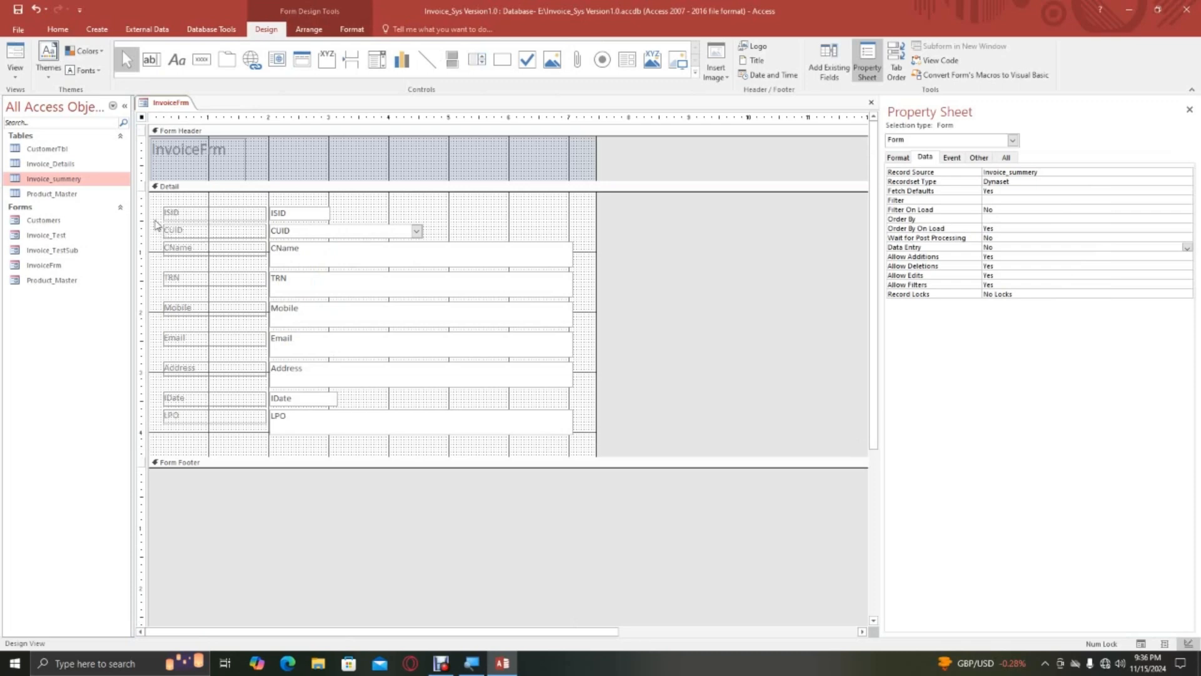
Select all labels and fields in the Detail section and size them To Narrowest and To Shortest.
{"action": "left_click_drag", "start_coordinate": [157, 199], "coordinate": [486, 451]}
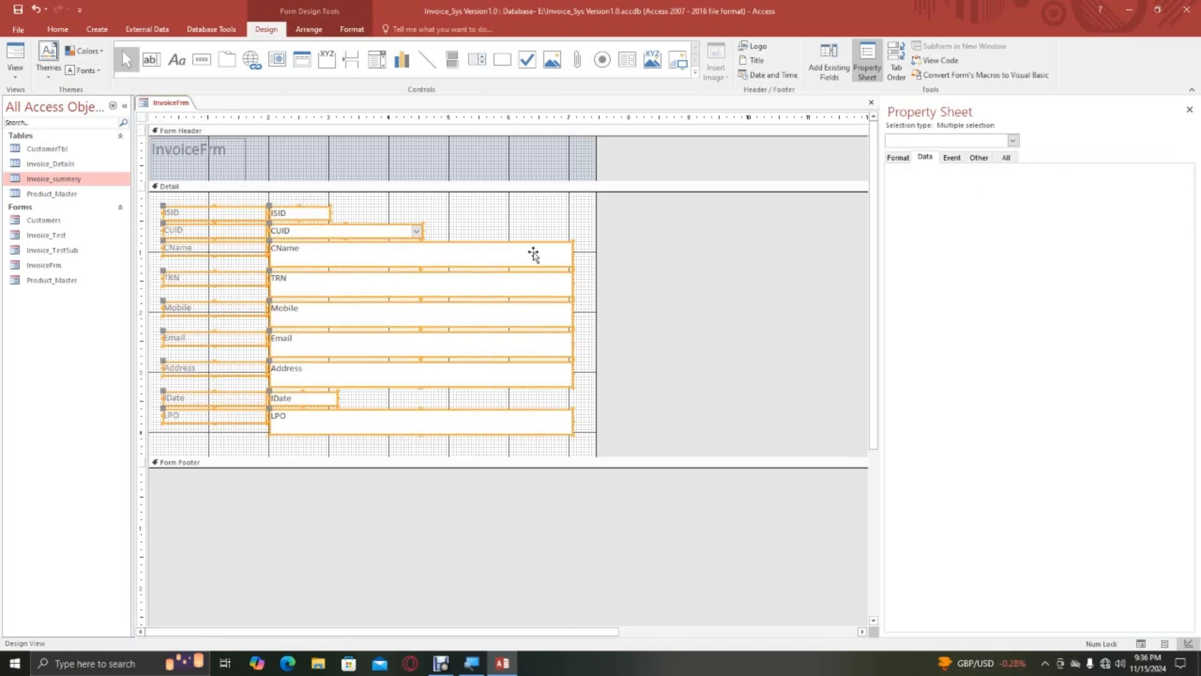
{"action": "left_click_drag", "start_coordinate": [570, 254], "coordinate": [505, 254]}
{"action": "key", "text": "ctrl+z"}
{"action": "left_click", "coordinate": [309, 30]}
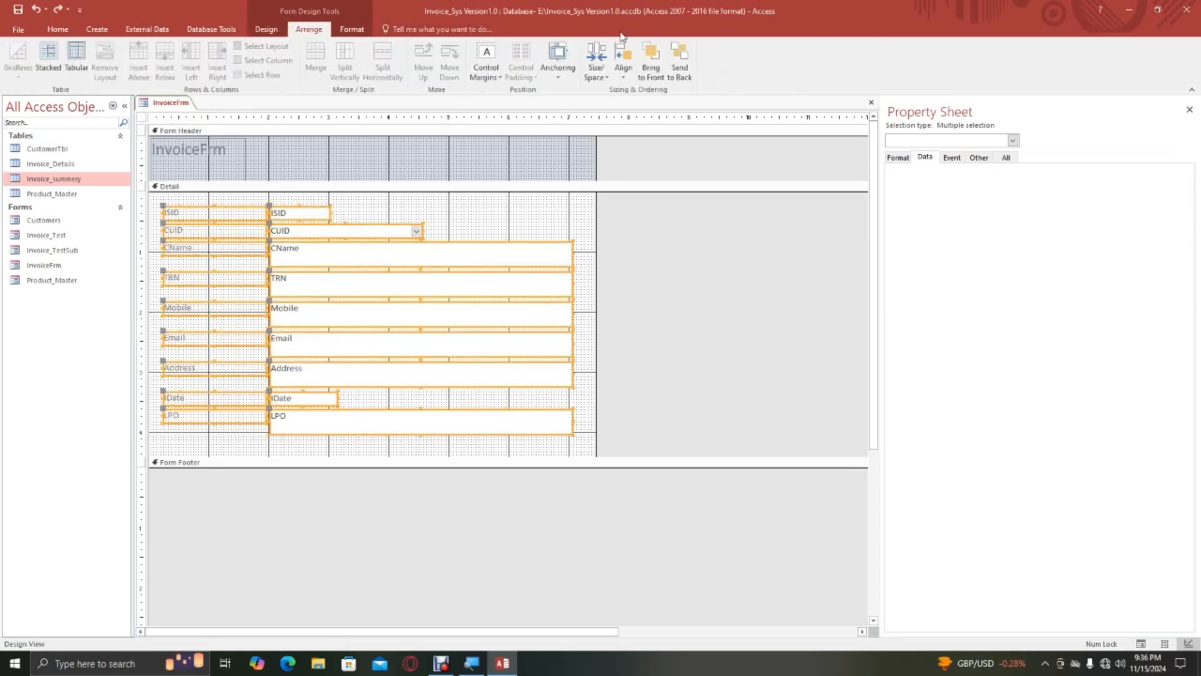
{"action": "left_click", "coordinate": [605, 78]}
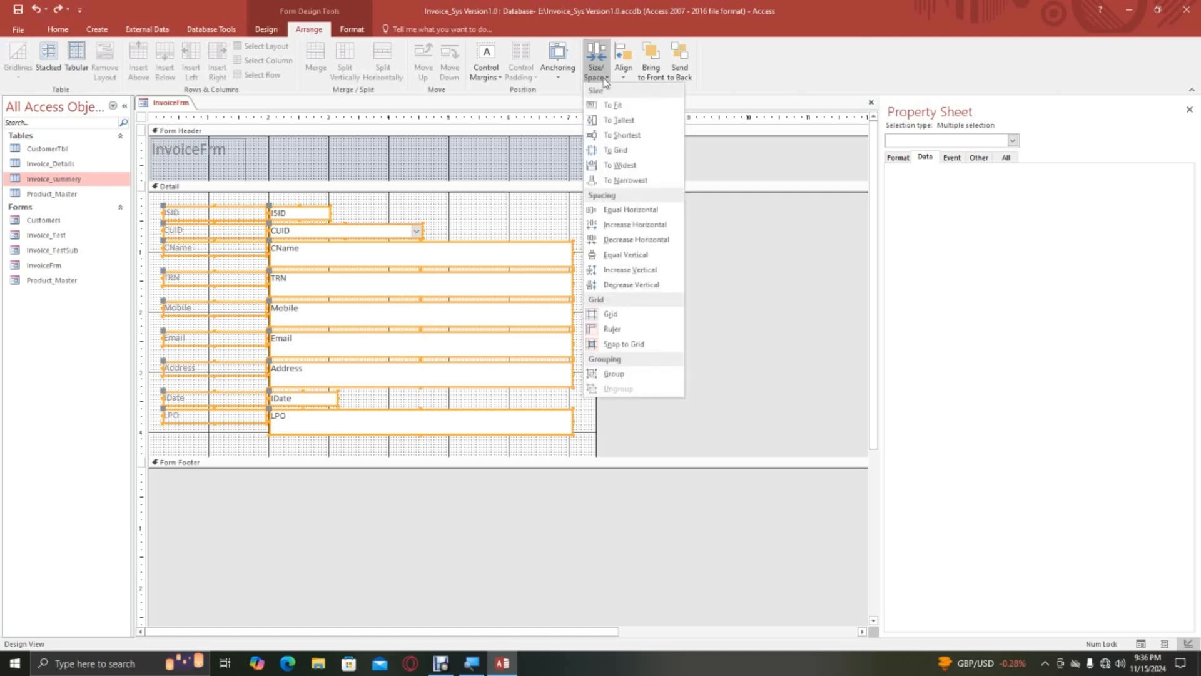
{"action": "left_click", "coordinate": [629, 181]}
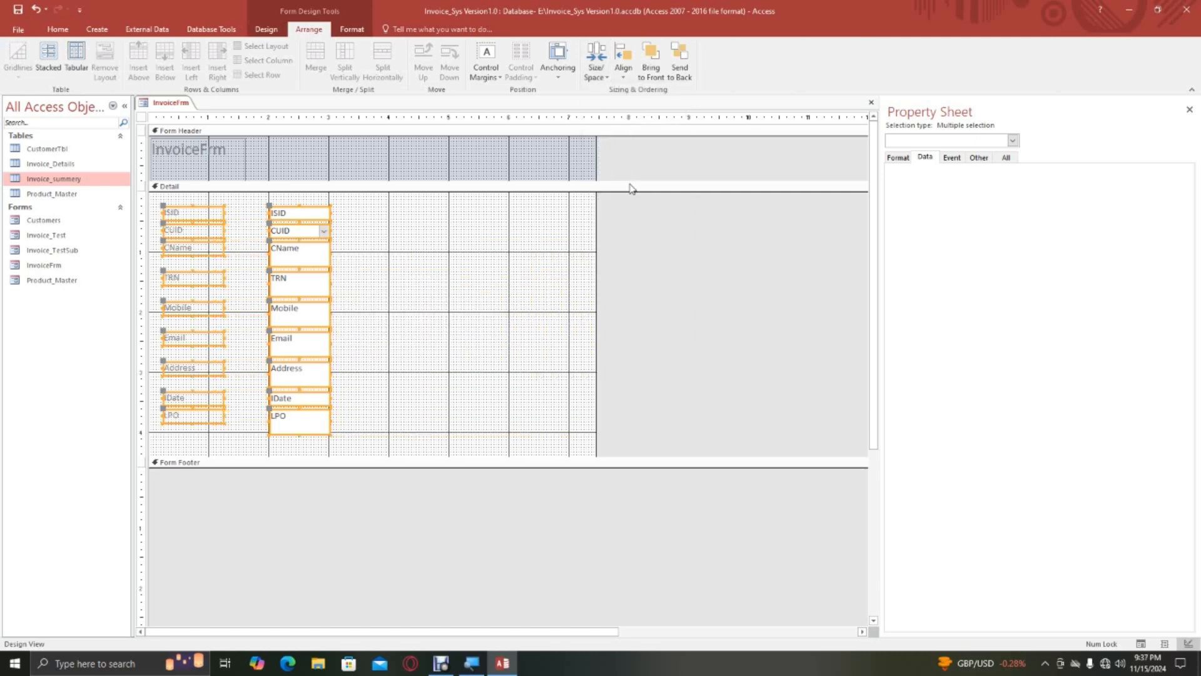
{"action": "left_click", "coordinate": [597, 69]}
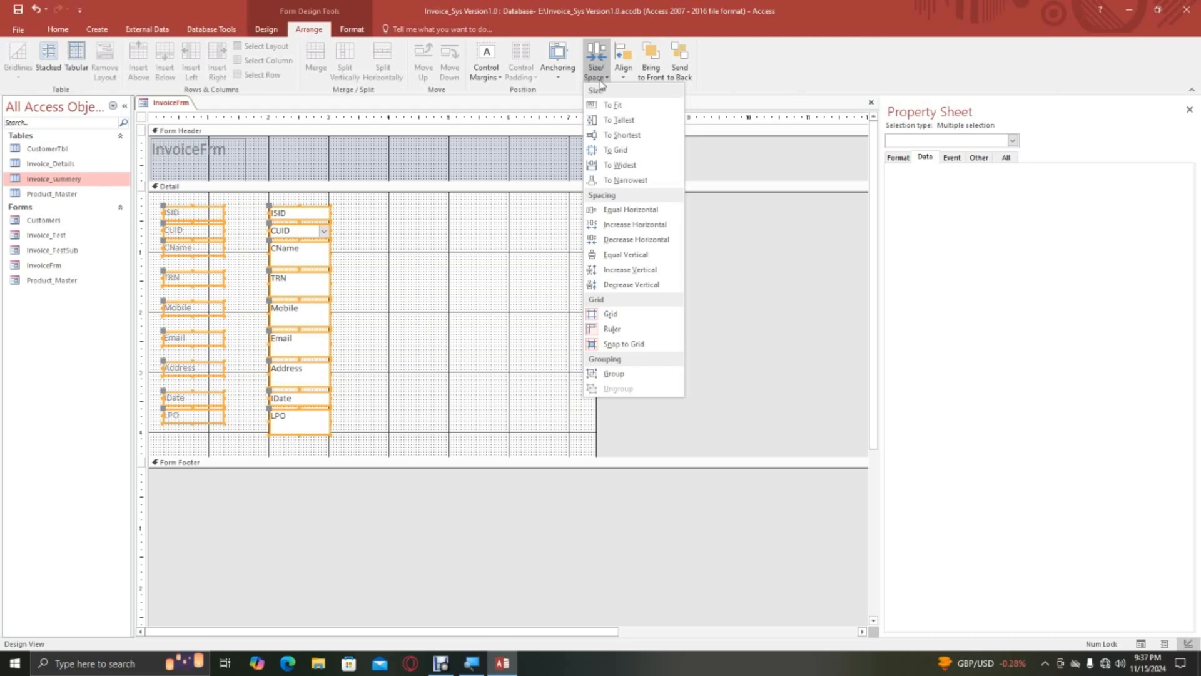
{"action": "left_click", "coordinate": [629, 134]}
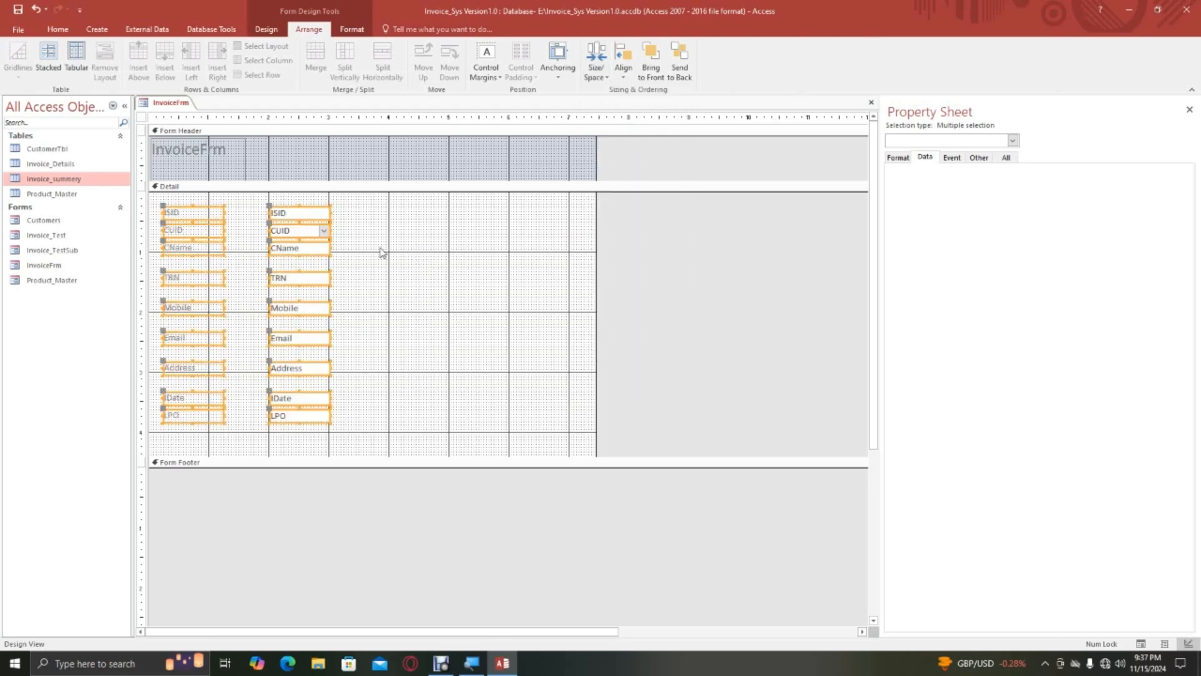
Apply Equal Vertical spacing to the selected labels and fields in the Detail section.
{"action": "left_click", "coordinate": [598, 81]}
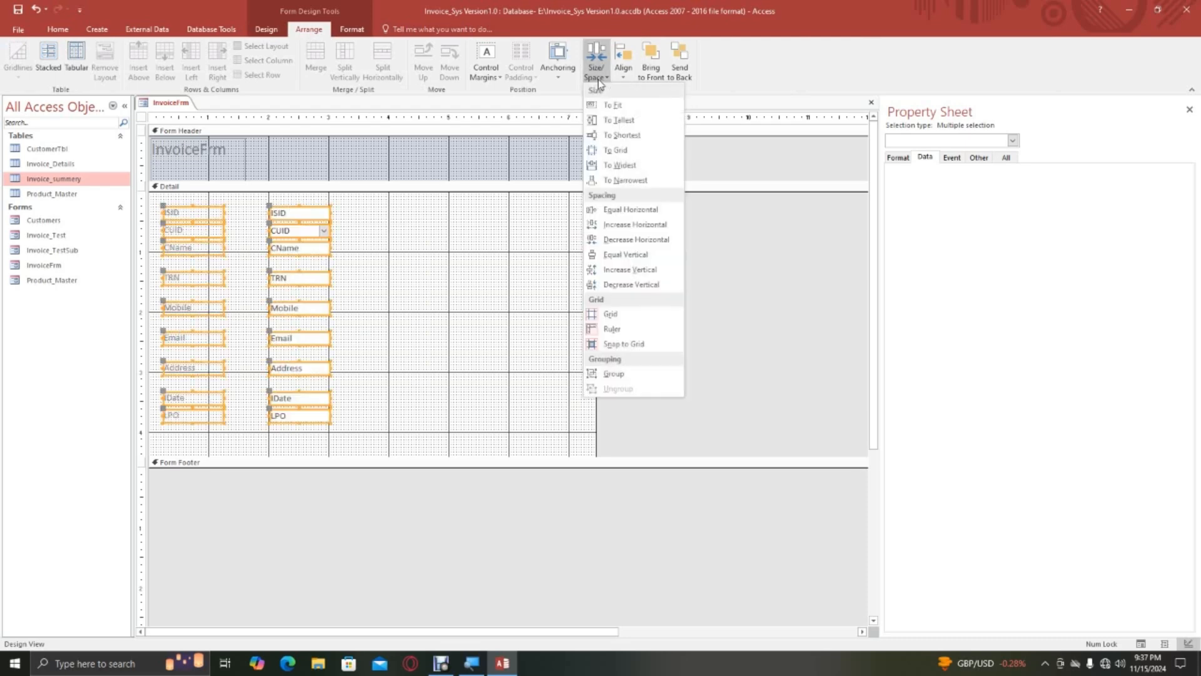
{"action": "left_click", "coordinate": [628, 260]}
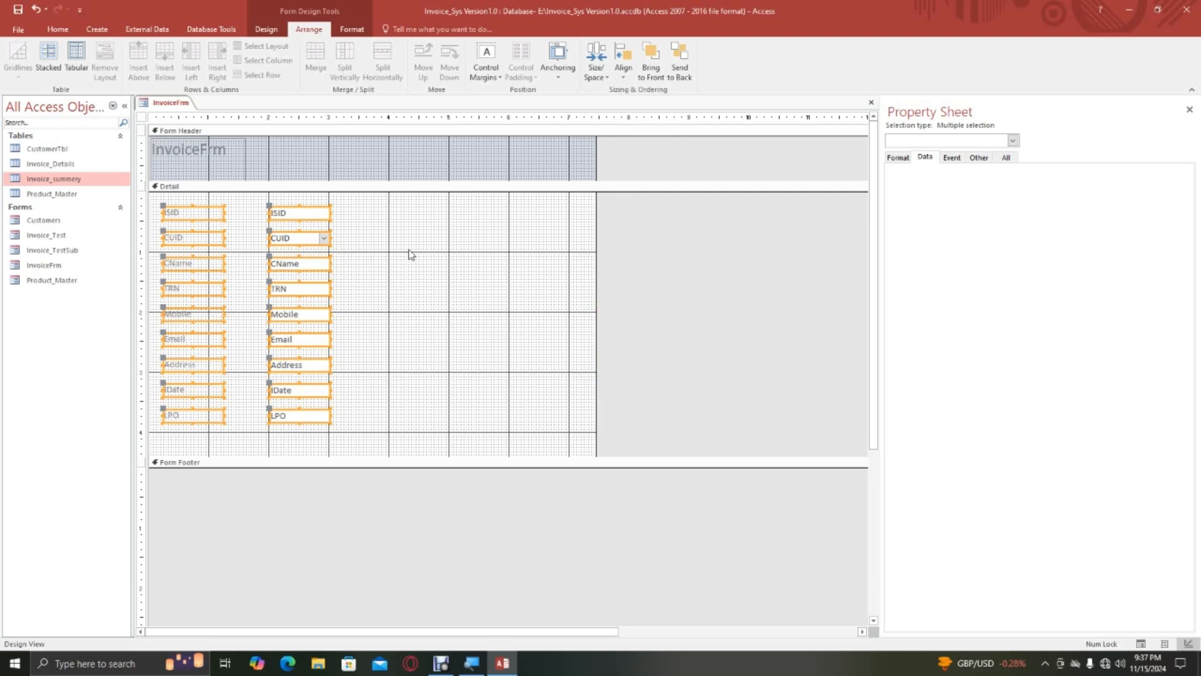
{"action": "left_click", "coordinate": [378, 223]}
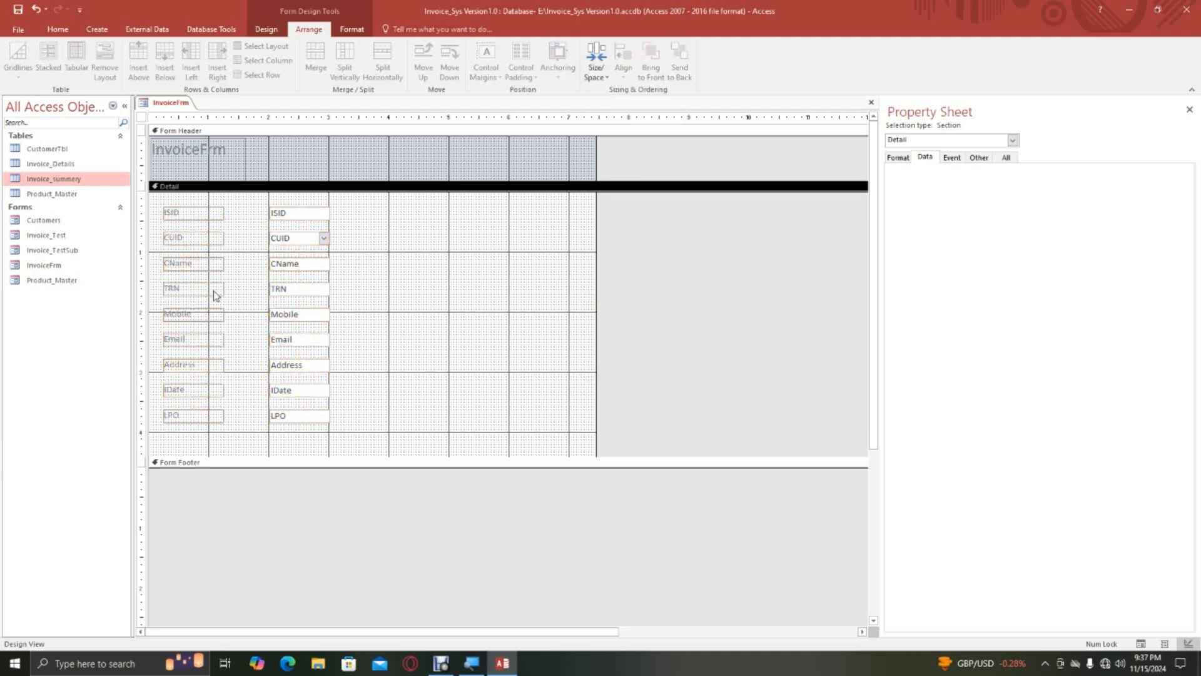
Change the title label in the Form Header to Tax Invoice.
{"action": "left_click", "coordinate": [194, 162]}
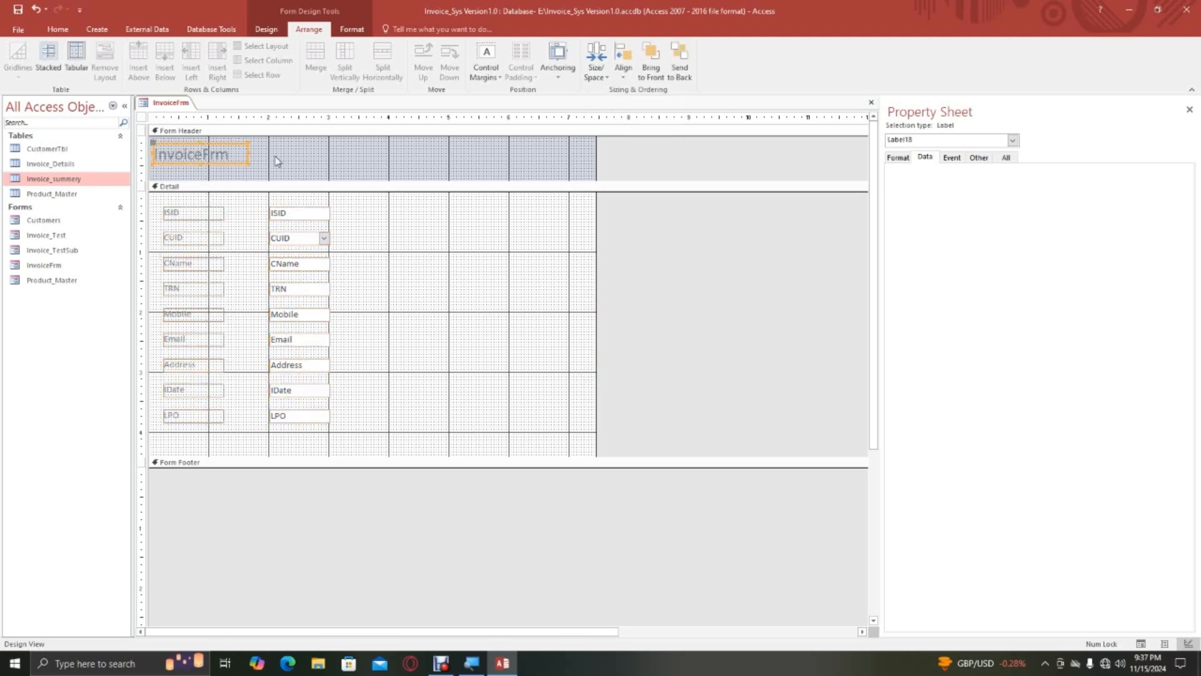
{"action": "double_click", "coordinate": [226, 152]}
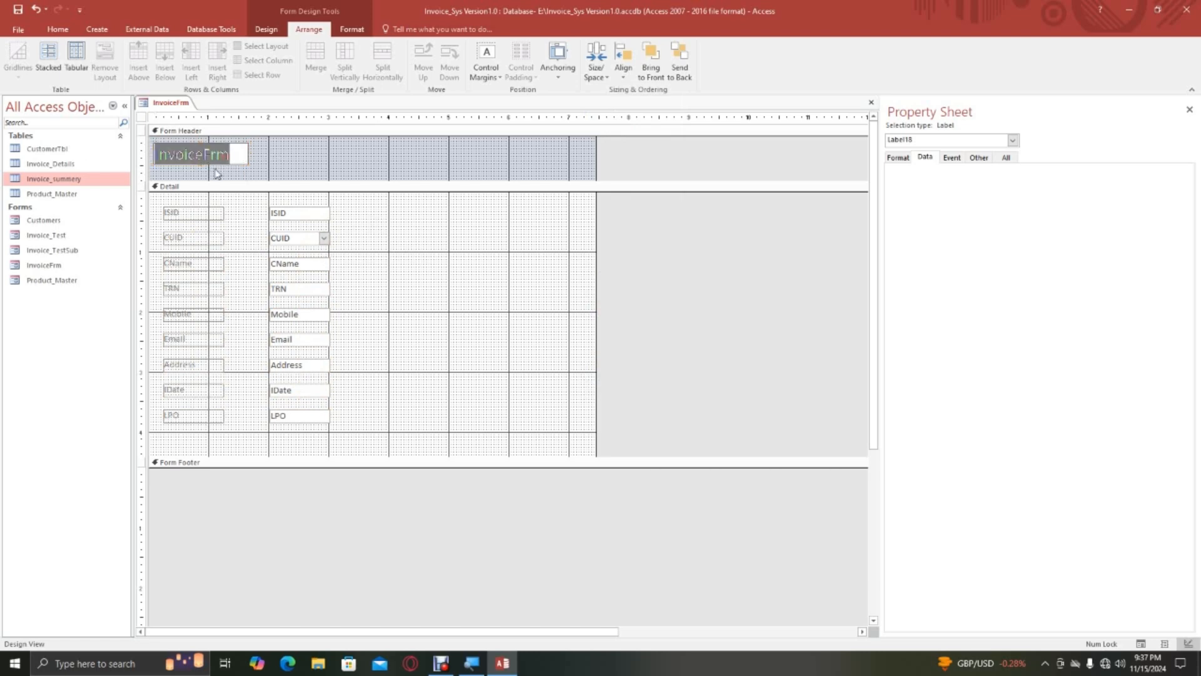
{"action": "key", "text": "BackSpace"}
{"action": "type", "text": "Tax"}
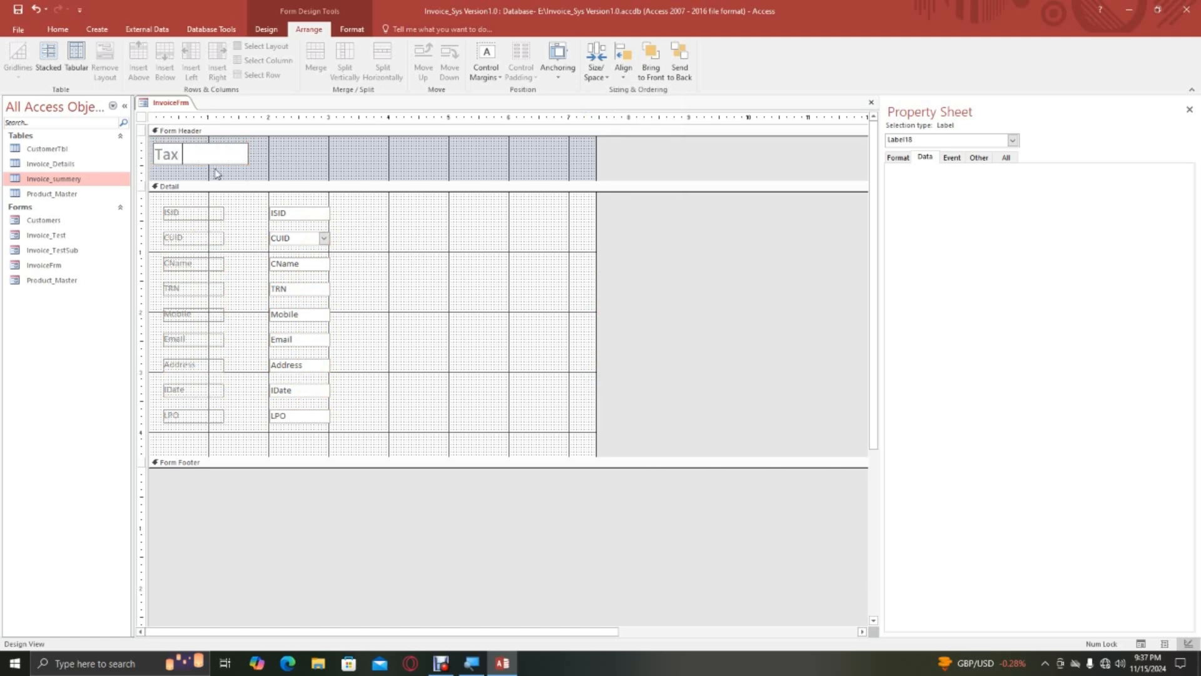
{"action": "type", "text": " Invoice"}
{"action": "left_click", "coordinate": [306, 175]}
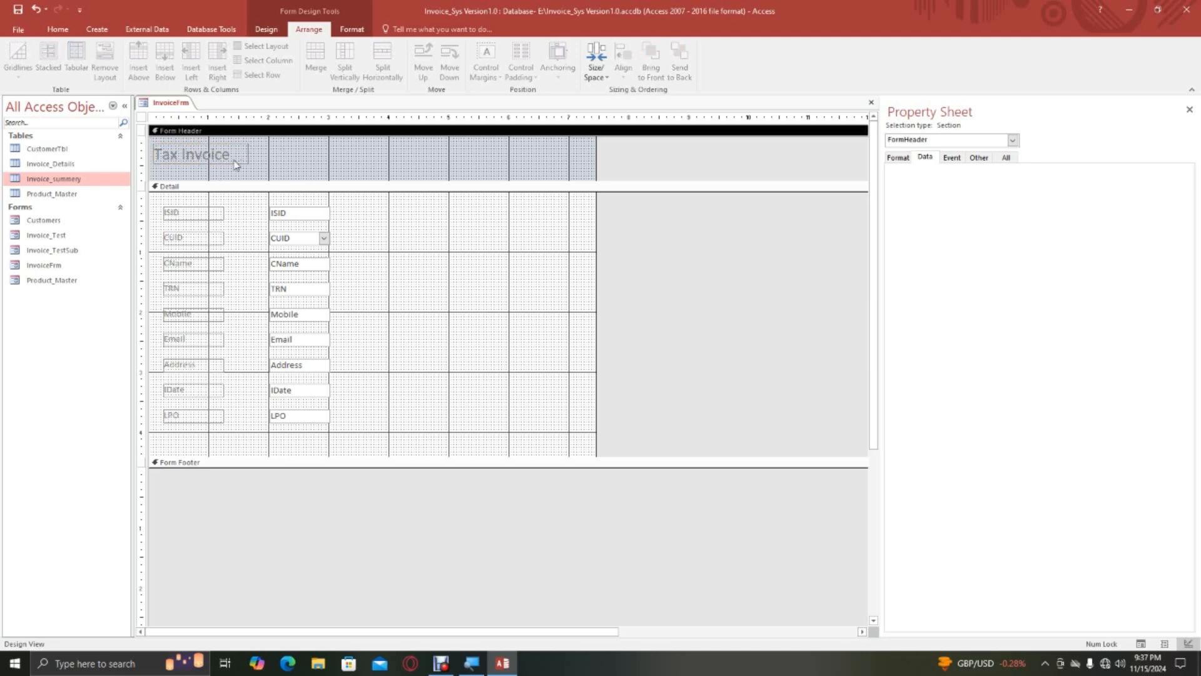
Move the Tax Invoice label towards the middle of the Form Header and centre its text.
{"action": "left_click_drag", "start_coordinate": [237, 164], "coordinate": [363, 157]}
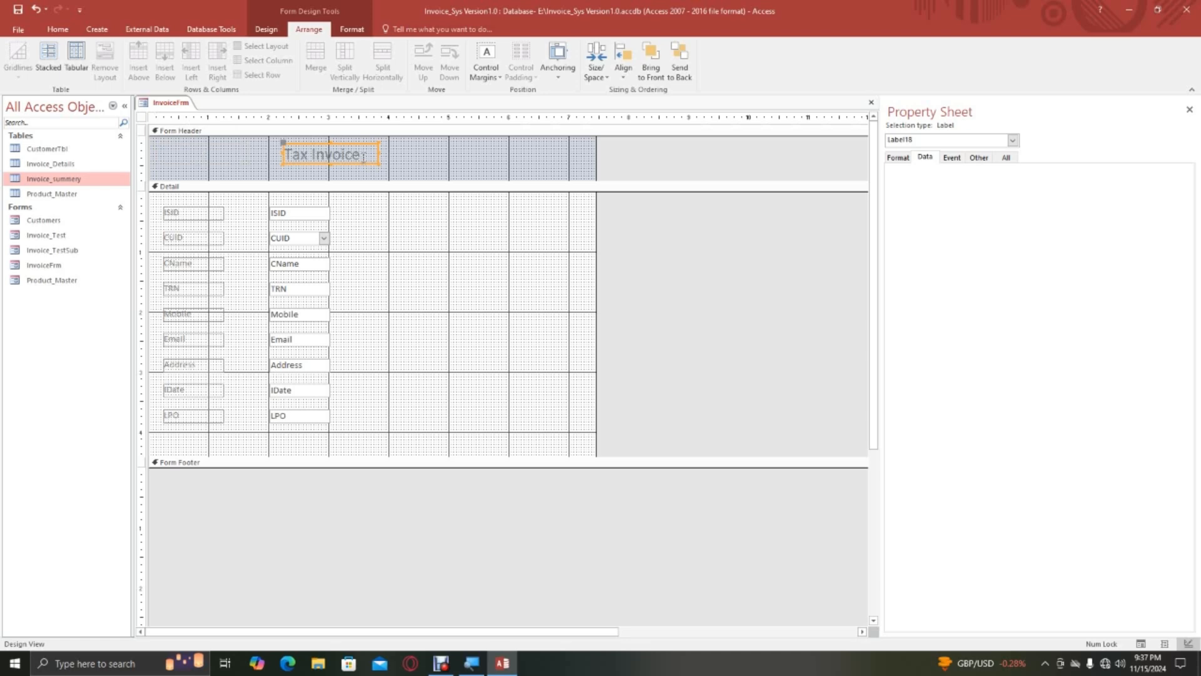
{"action": "left_click", "coordinate": [261, 157]}
{"action": "left_click", "coordinate": [349, 157]}
{"action": "left_click", "coordinate": [69, 30]}
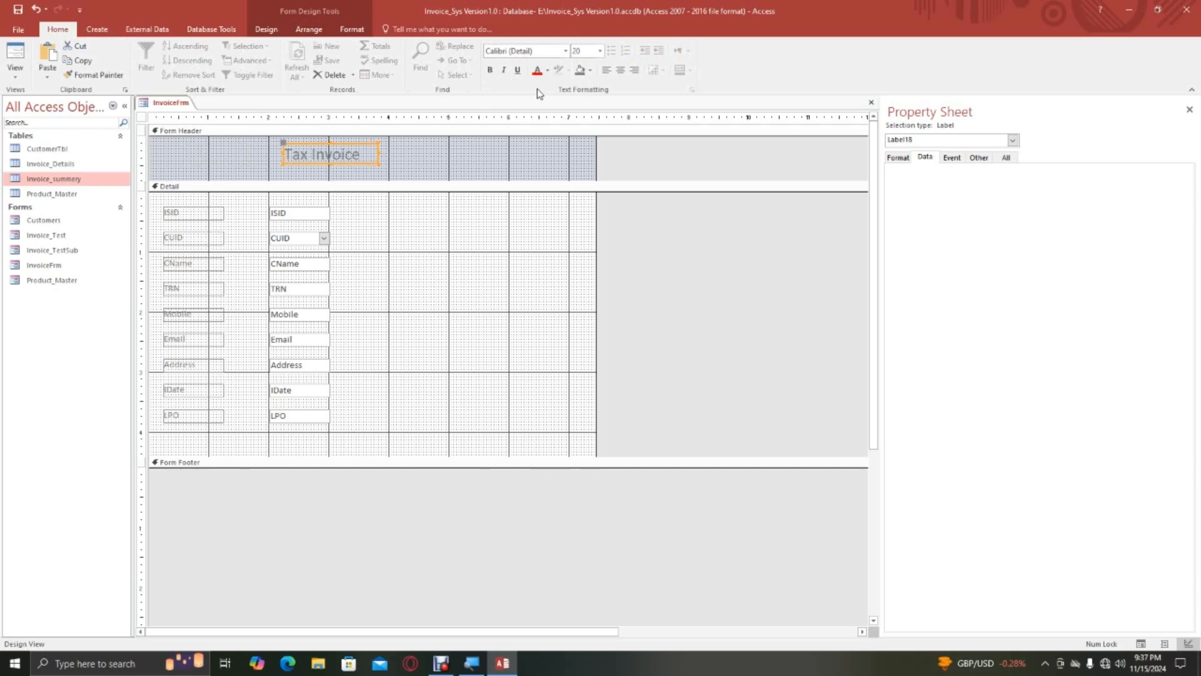
{"action": "left_click", "coordinate": [622, 71]}
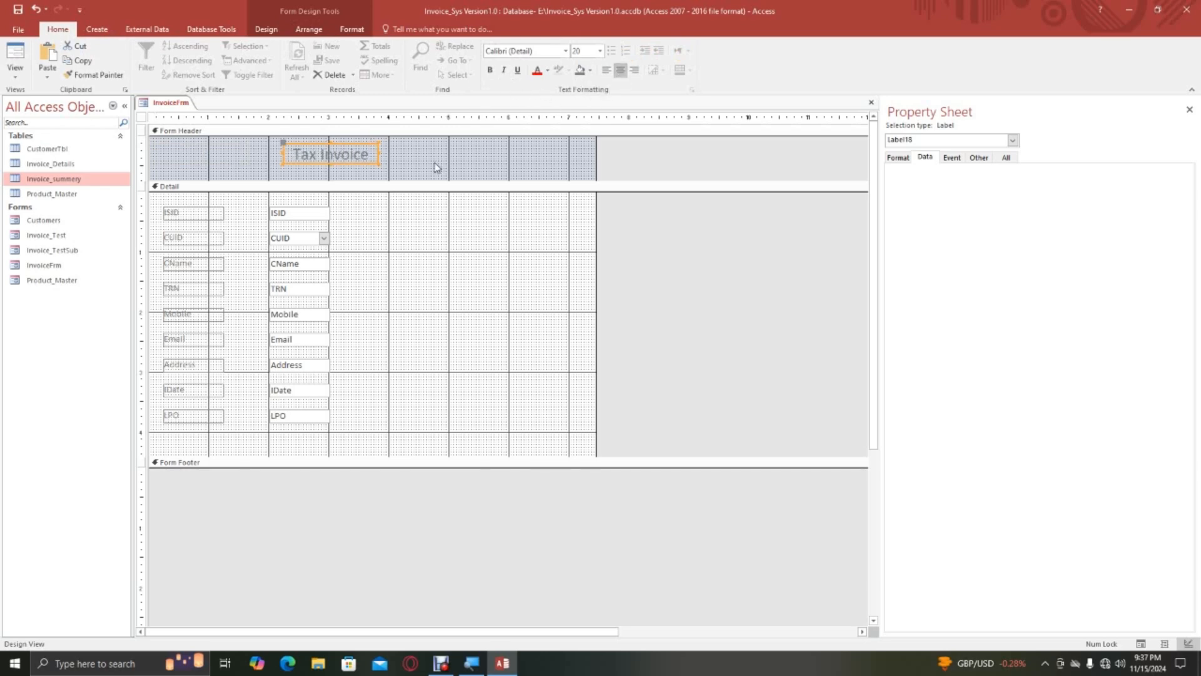
{"action": "left_click", "coordinate": [426, 158]}
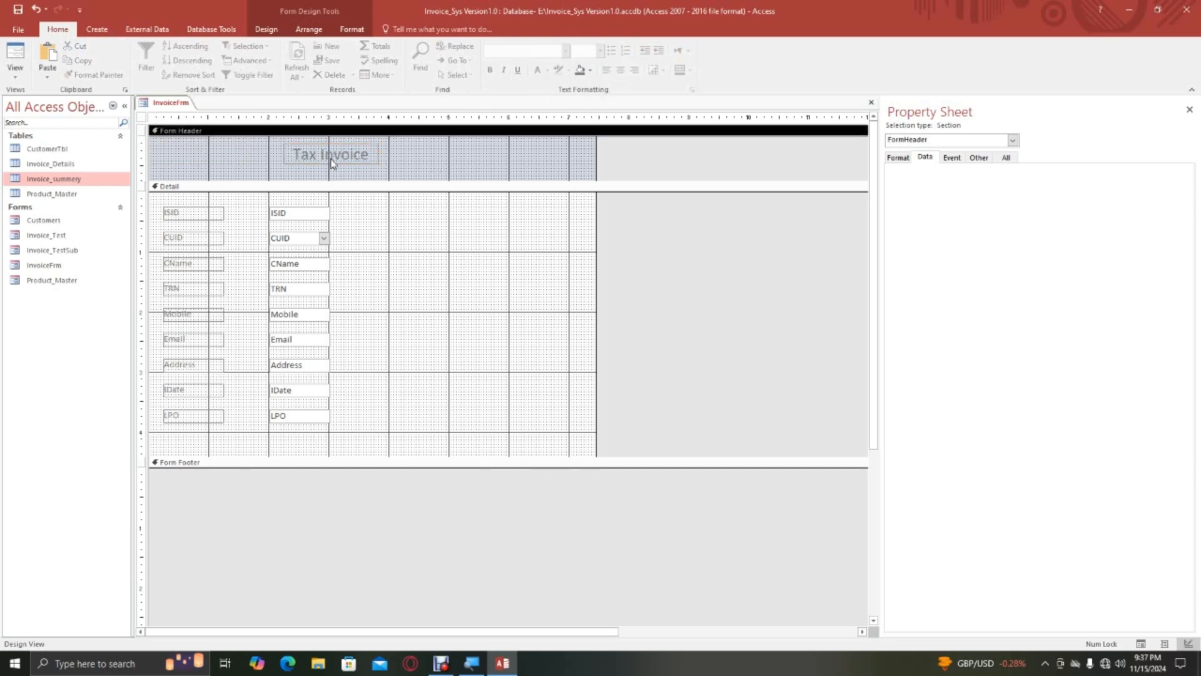
{"action": "left_click", "coordinate": [343, 161]}
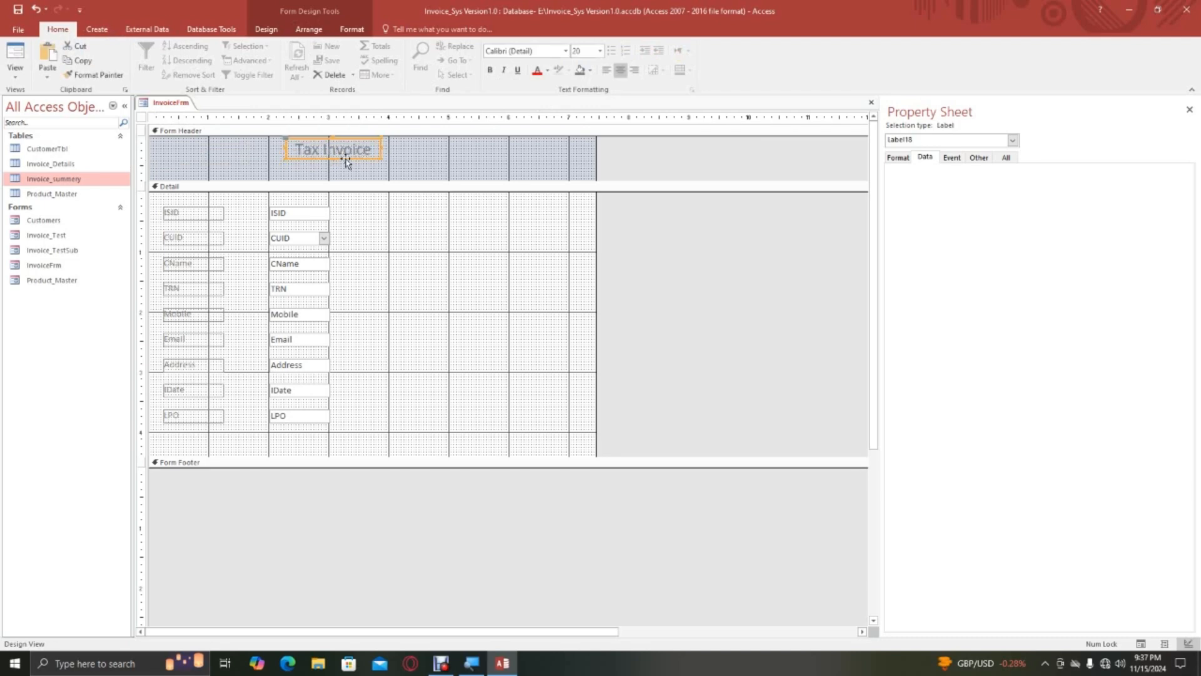
Move the Tax Invoice label towards the left end of the Form Header.
{"action": "left_click_drag", "start_coordinate": [347, 162], "coordinate": [241, 166]}
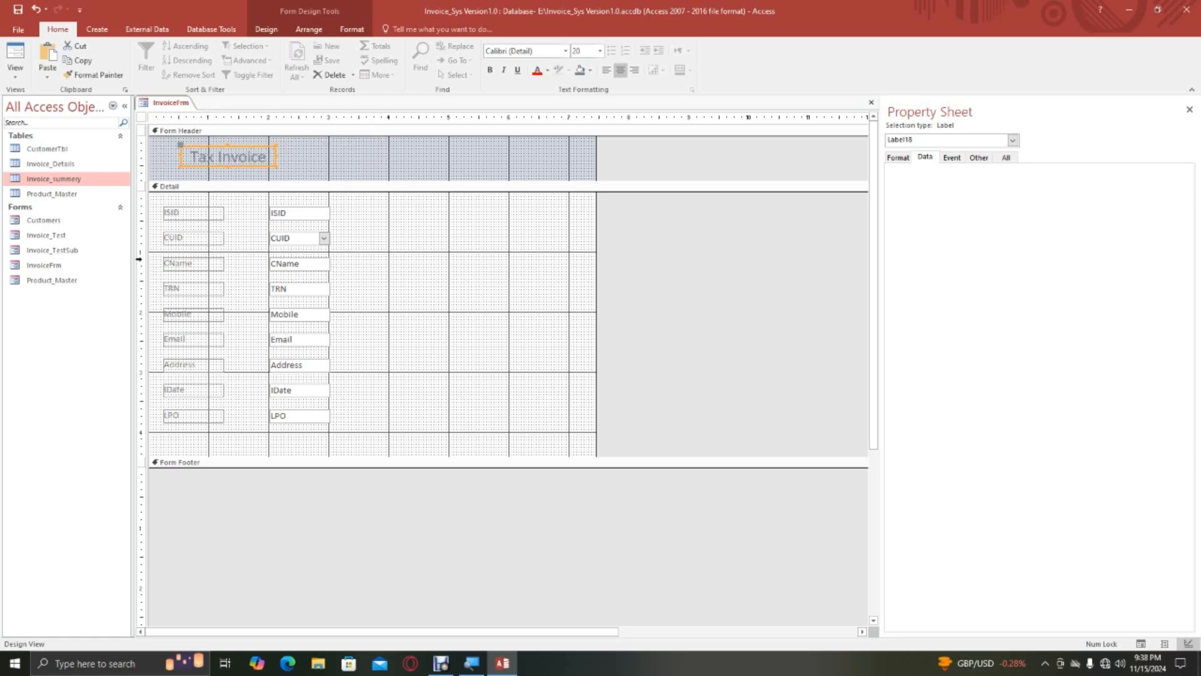
Select all labels and fields in the Detail section and make their text black, size 12 and bold.
{"action": "left_click_drag", "start_coordinate": [156, 204], "coordinate": [349, 445]}
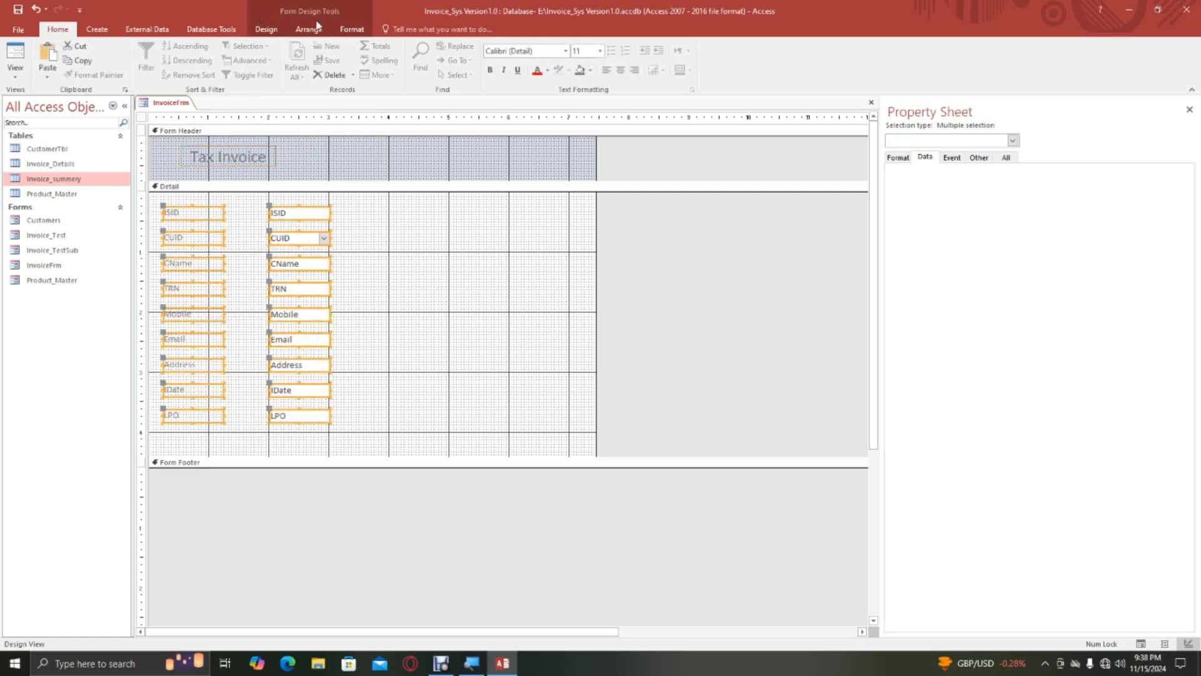
{"action": "left_click", "coordinate": [352, 29]}
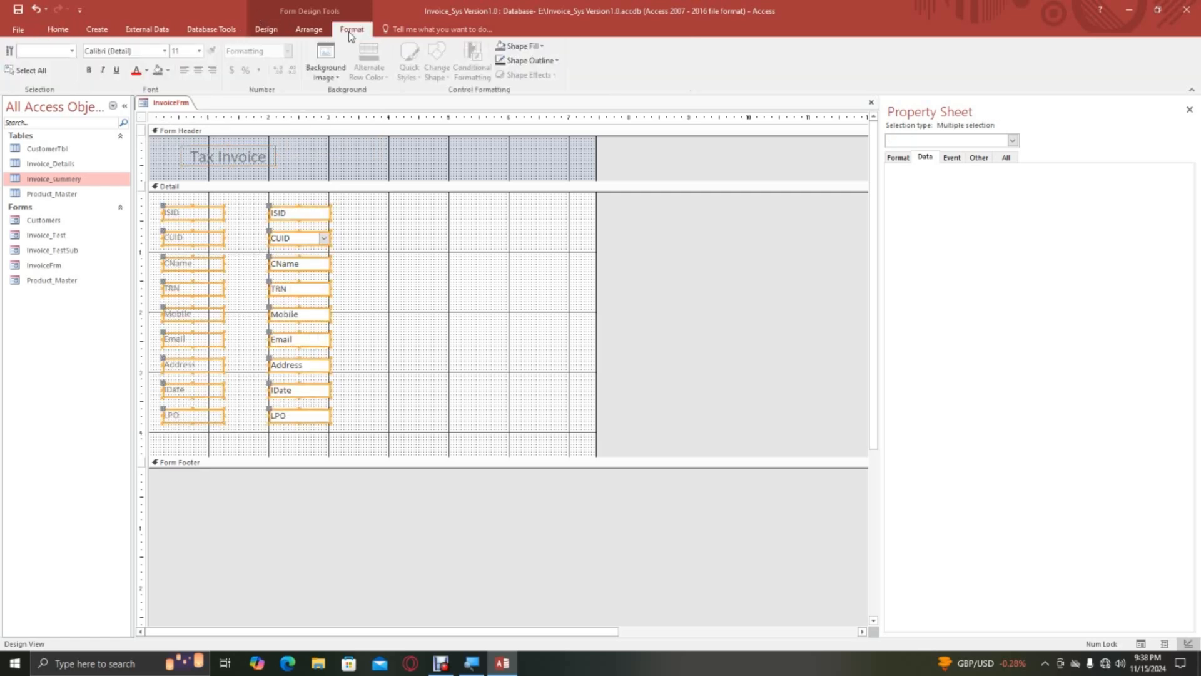
{"action": "left_click", "coordinate": [146, 70]}
{"action": "left_click", "coordinate": [149, 115]}
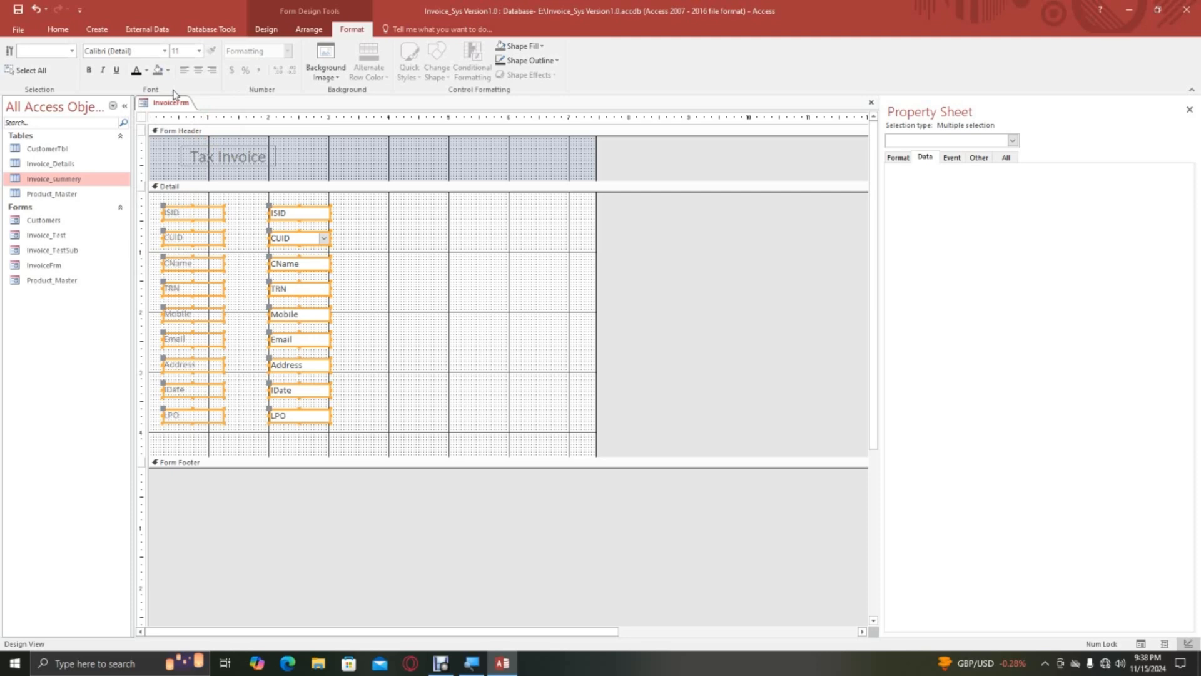
{"action": "left_click", "coordinate": [199, 51]}
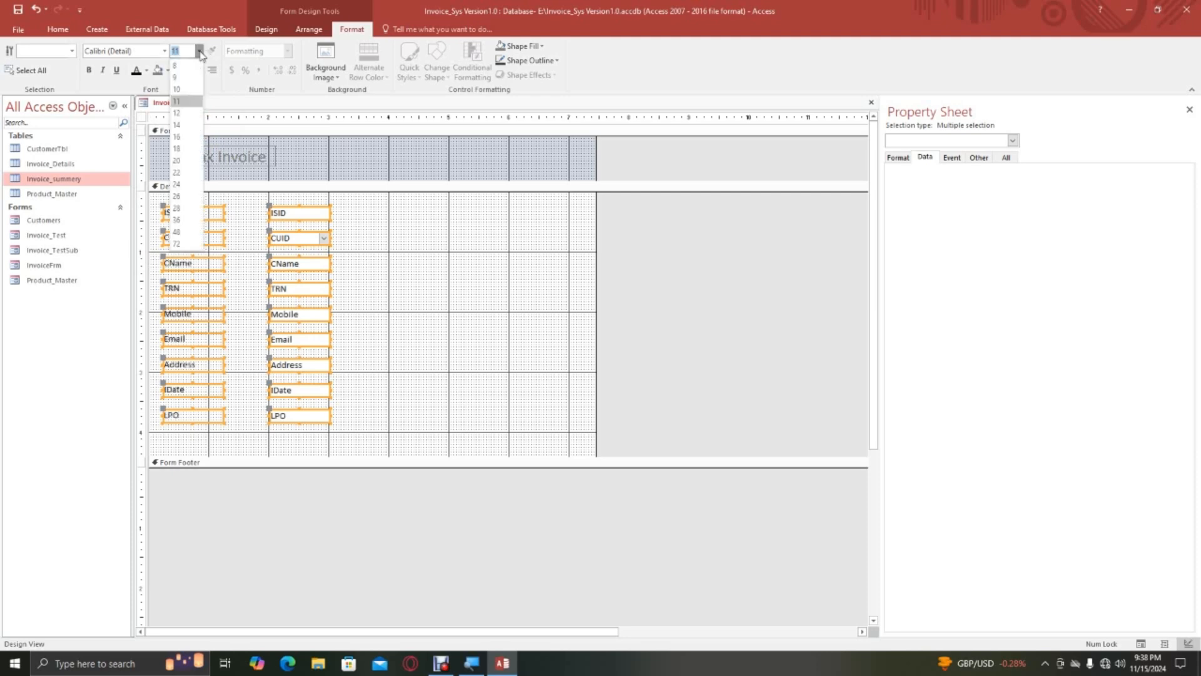
{"action": "left_click", "coordinate": [196, 112]}
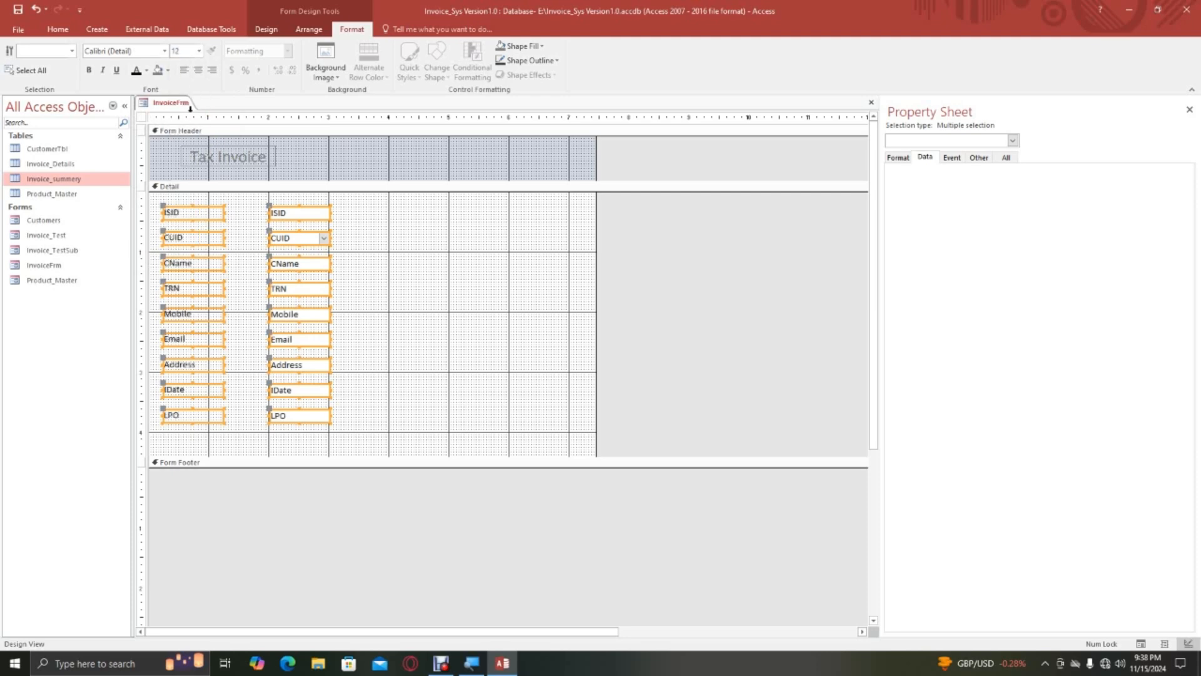
{"action": "left_click", "coordinate": [89, 71]}
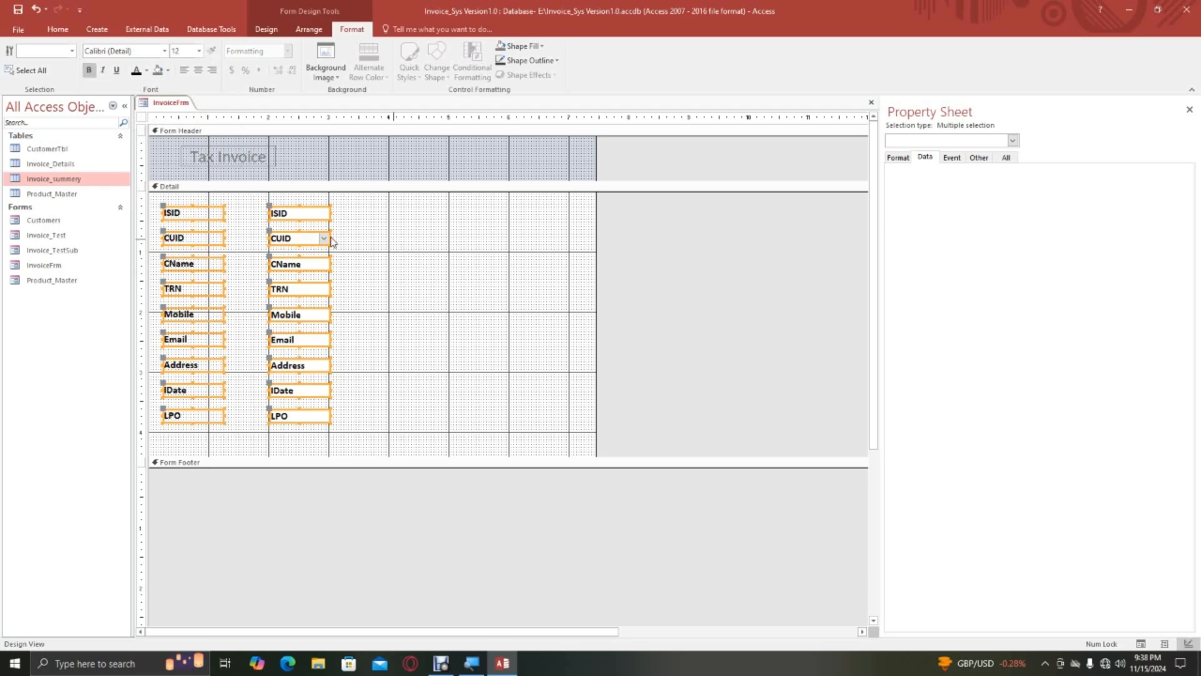
Remove bold from the Detail section's field boxes only, leaving out their labels.
{"action": "left_click_drag", "start_coordinate": [253, 201], "coordinate": [349, 432]}
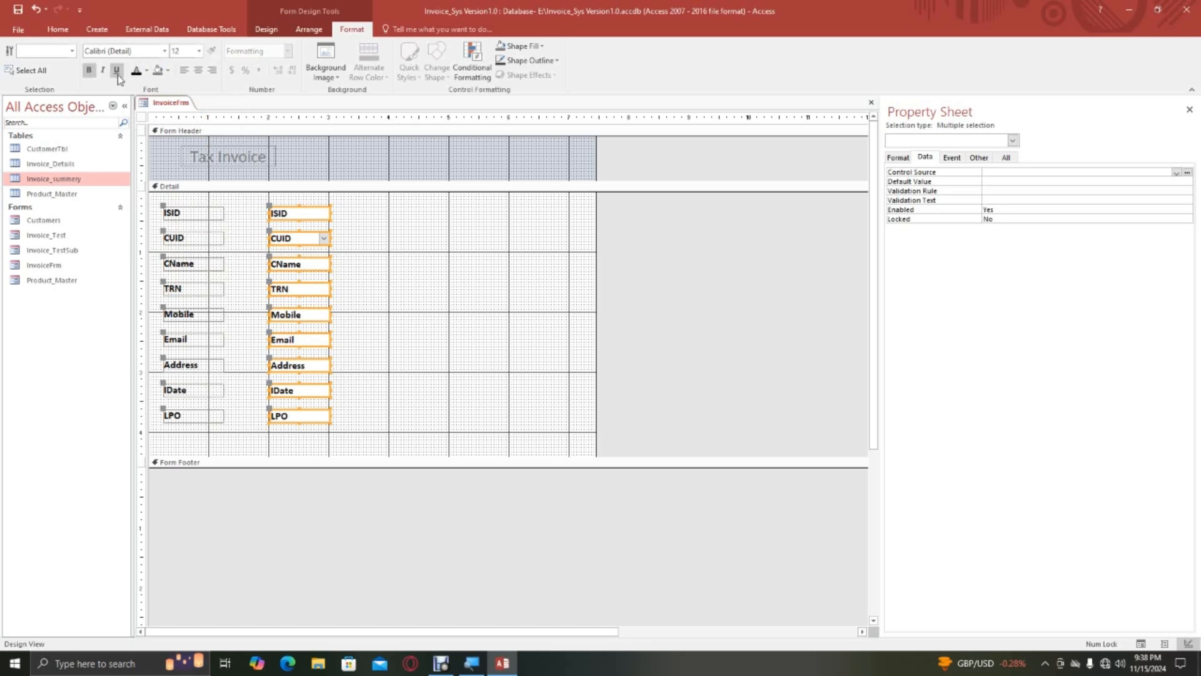
{"action": "left_click", "coordinate": [89, 70]}
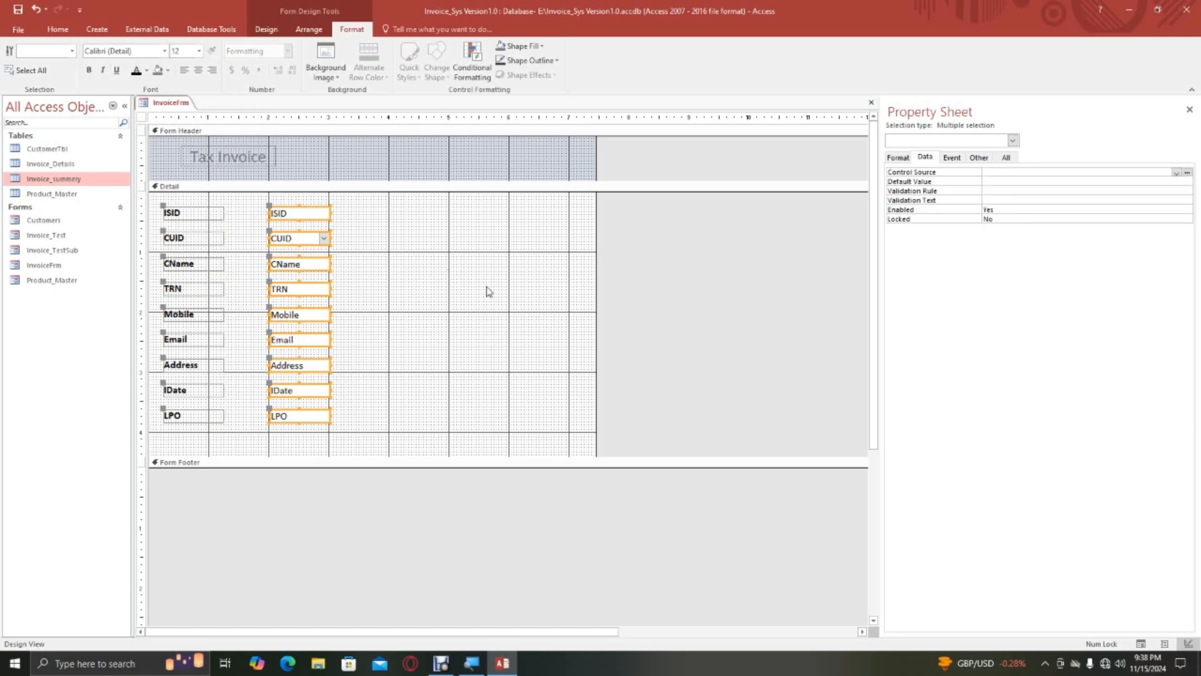
{"action": "left_click", "coordinate": [428, 265]}
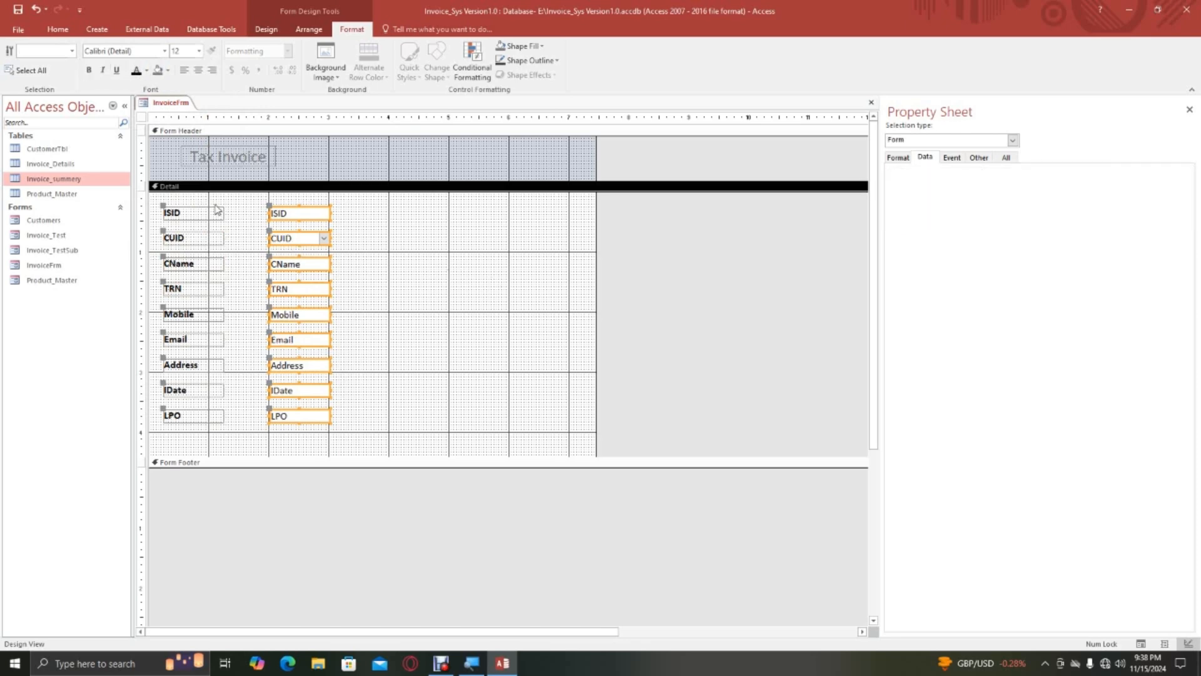
Open the Customers form to examine its colours and title style, and close it.
{"action": "left_click", "coordinate": [167, 158]}
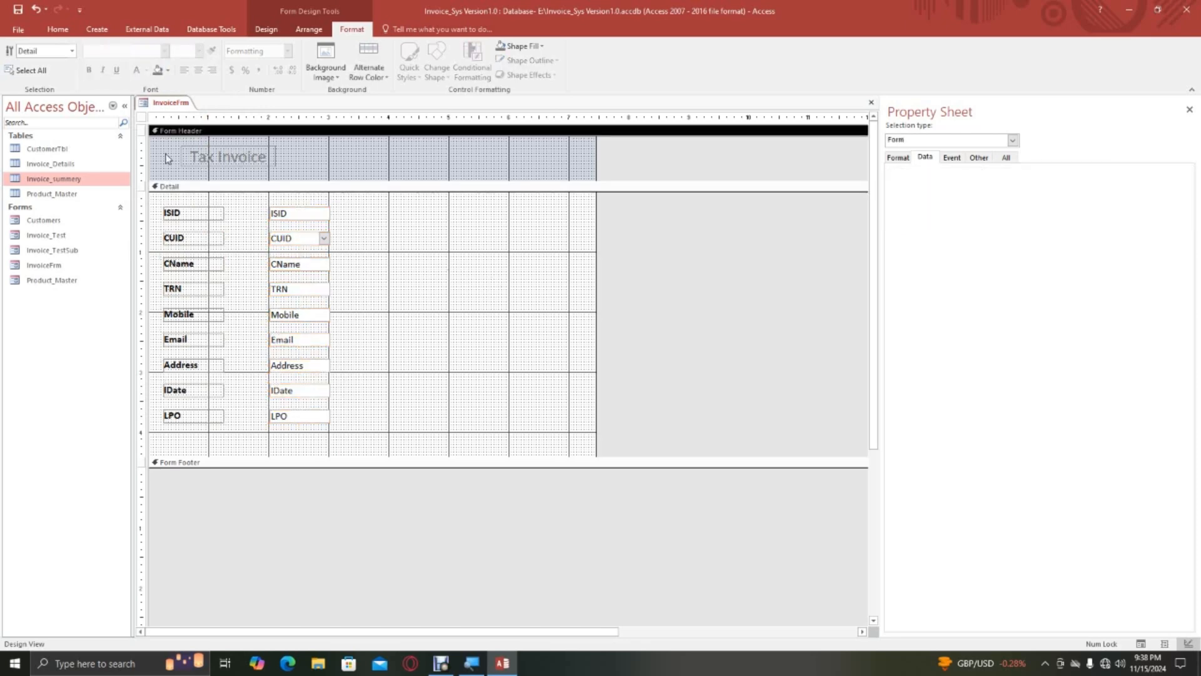
{"action": "left_click", "coordinate": [44, 220]}
{"action": "double_click", "coordinate": [61, 222]}
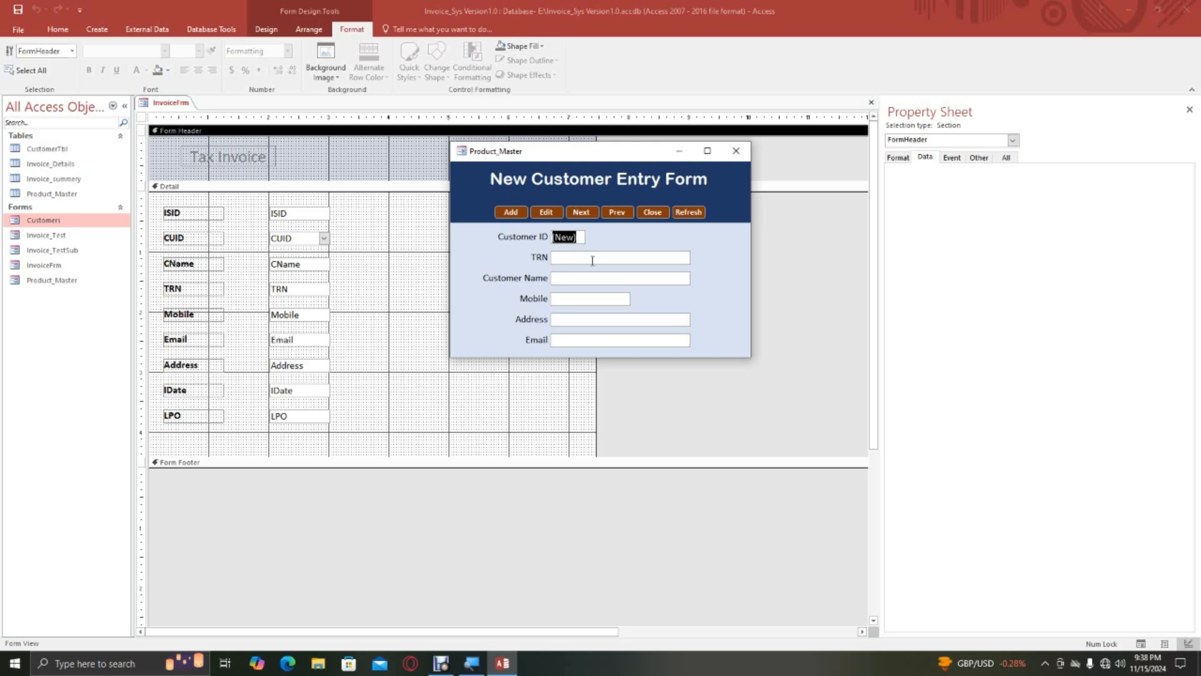
{"action": "left_click", "coordinate": [657, 213]}
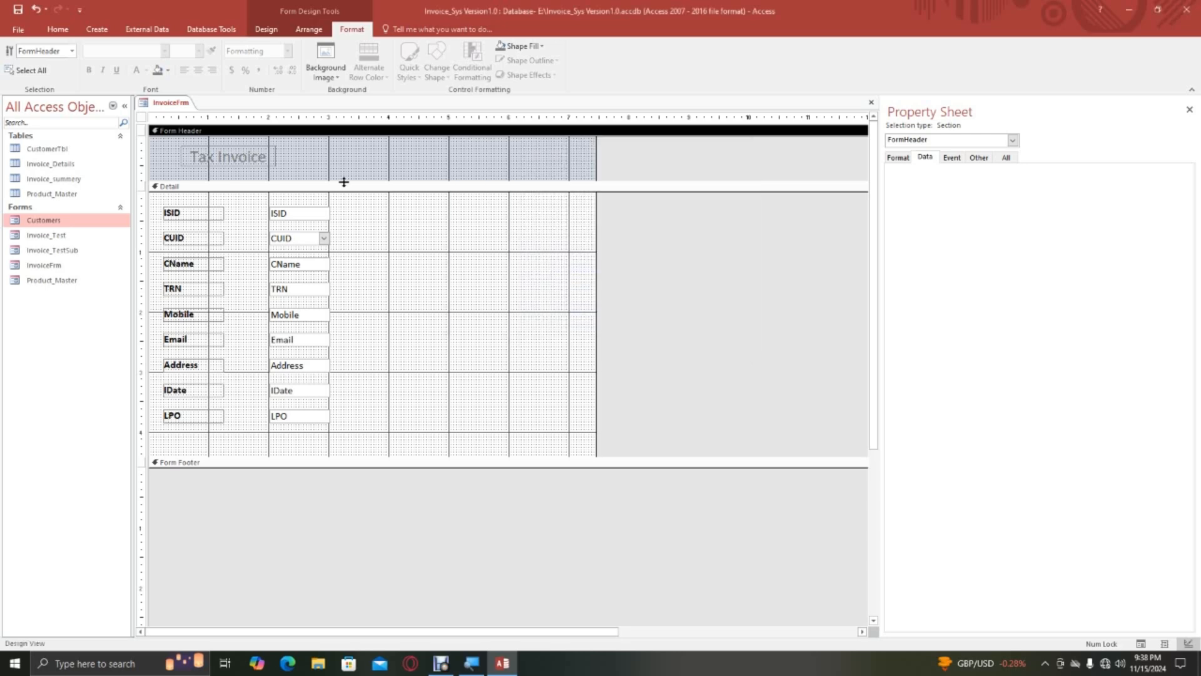
Set the Form Header section's Back Color to a dark blue theme colour.
{"action": "left_click", "coordinate": [142, 119]}
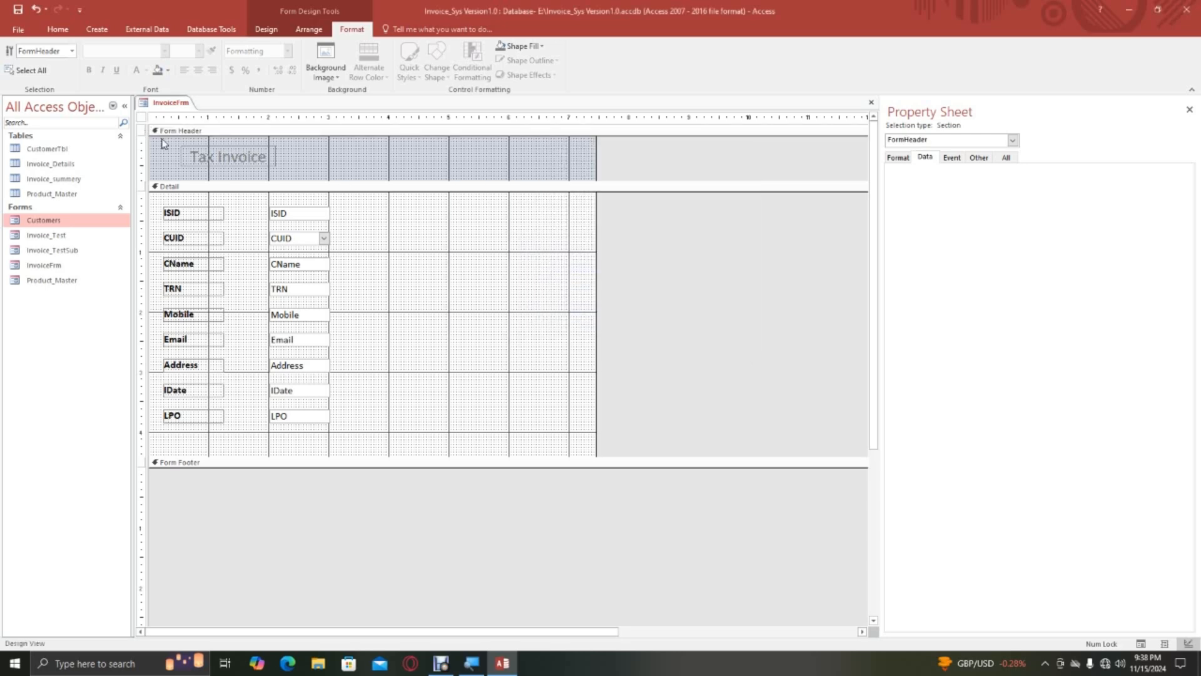
{"action": "right_click", "coordinate": [288, 159]}
{"action": "left_click", "coordinate": [343, 300]}
{"action": "left_click", "coordinate": [266, 29]}
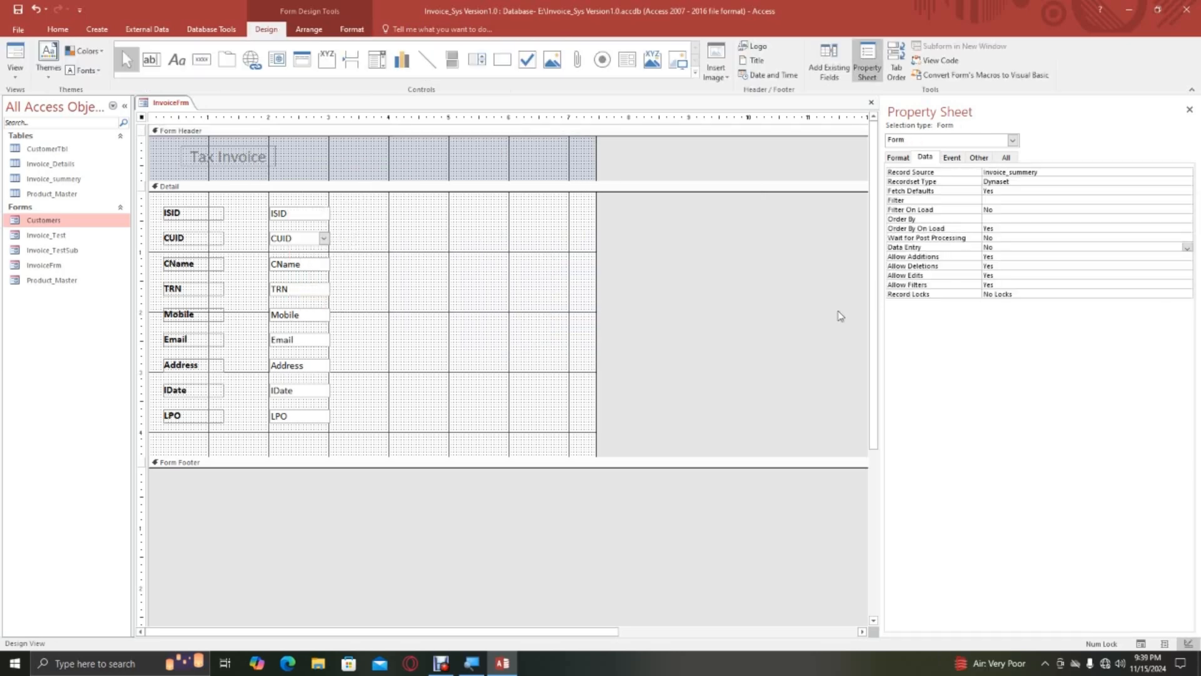
{"action": "left_click", "coordinate": [365, 159]}
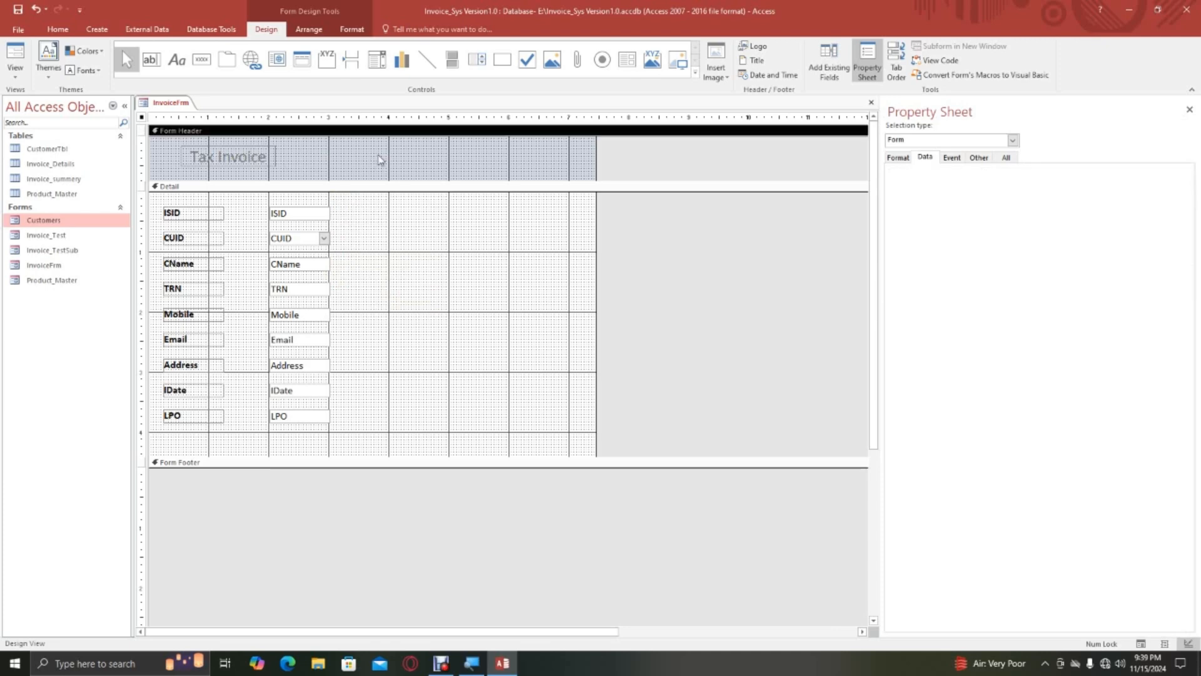
{"action": "left_click", "coordinate": [899, 157]}
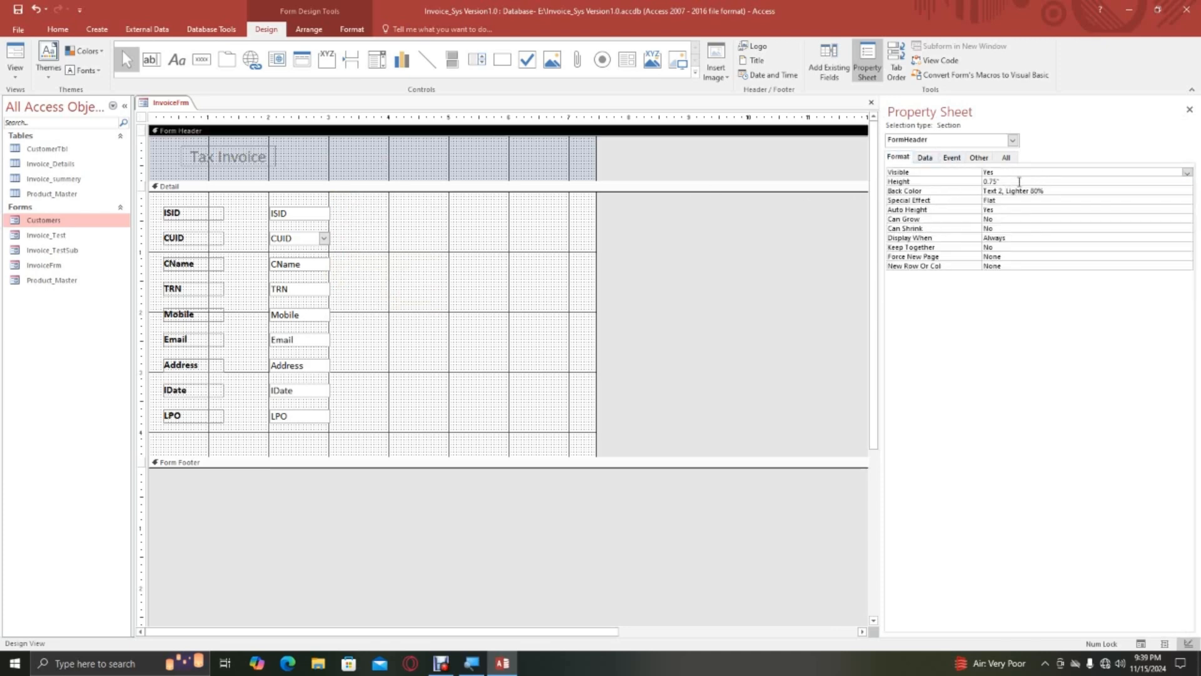
{"action": "left_click", "coordinate": [1042, 196]}
{"action": "left_click", "coordinate": [1177, 191]}
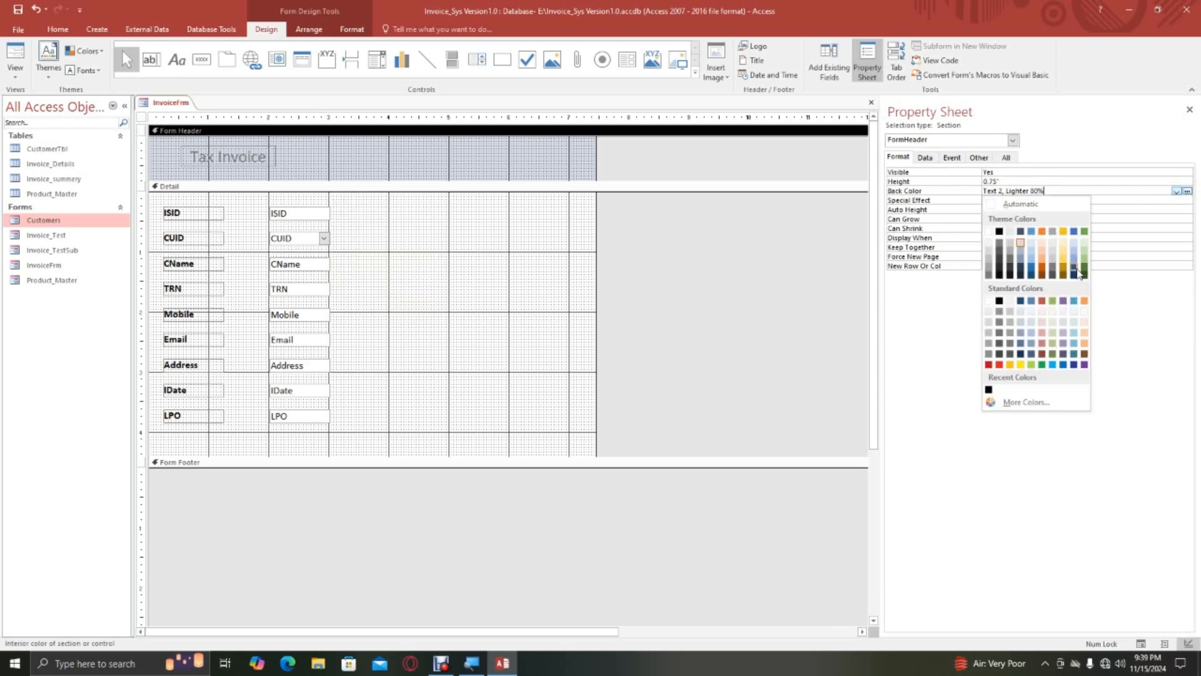
{"action": "left_click", "coordinate": [1078, 273]}
Change the Tax Invoice label's font colour to white (Background 1).
{"action": "left_click", "coordinate": [265, 158]}
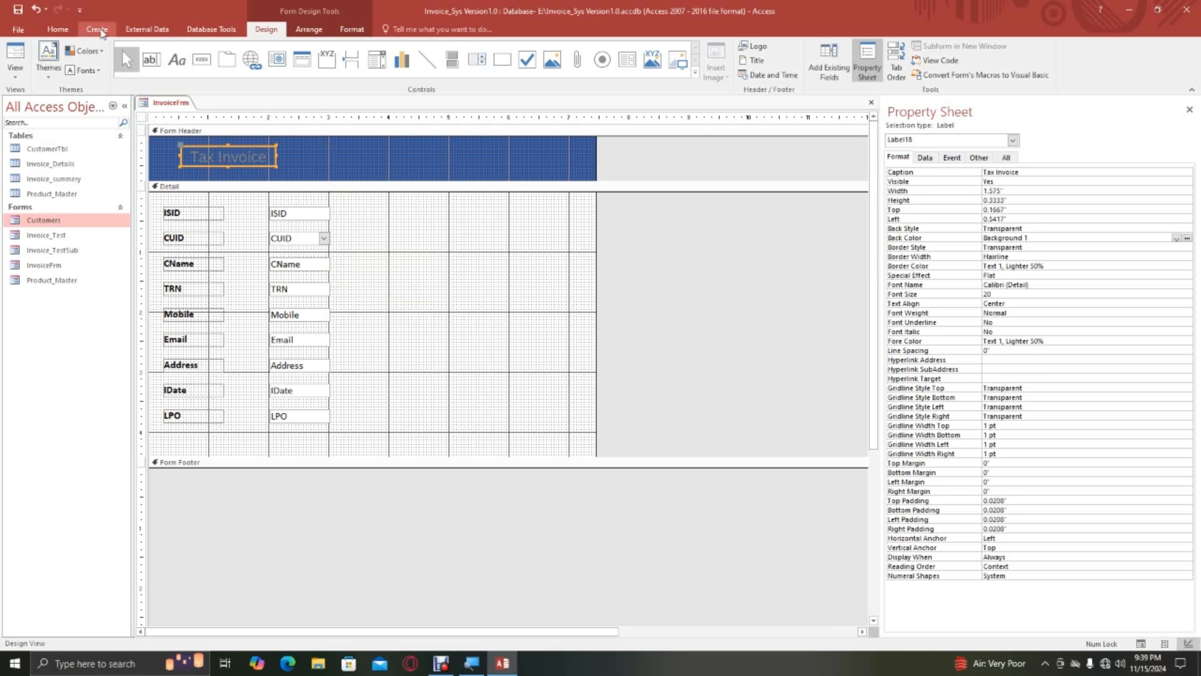
{"action": "left_click", "coordinate": [352, 29]}
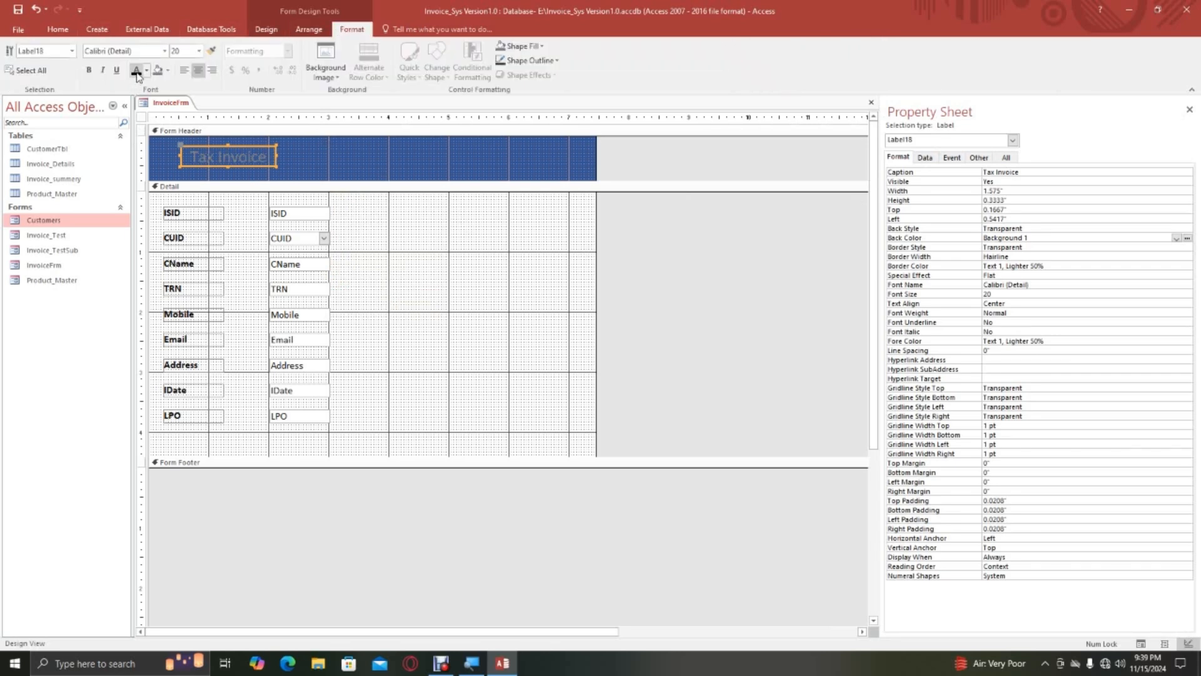
{"action": "left_click", "coordinate": [146, 70]}
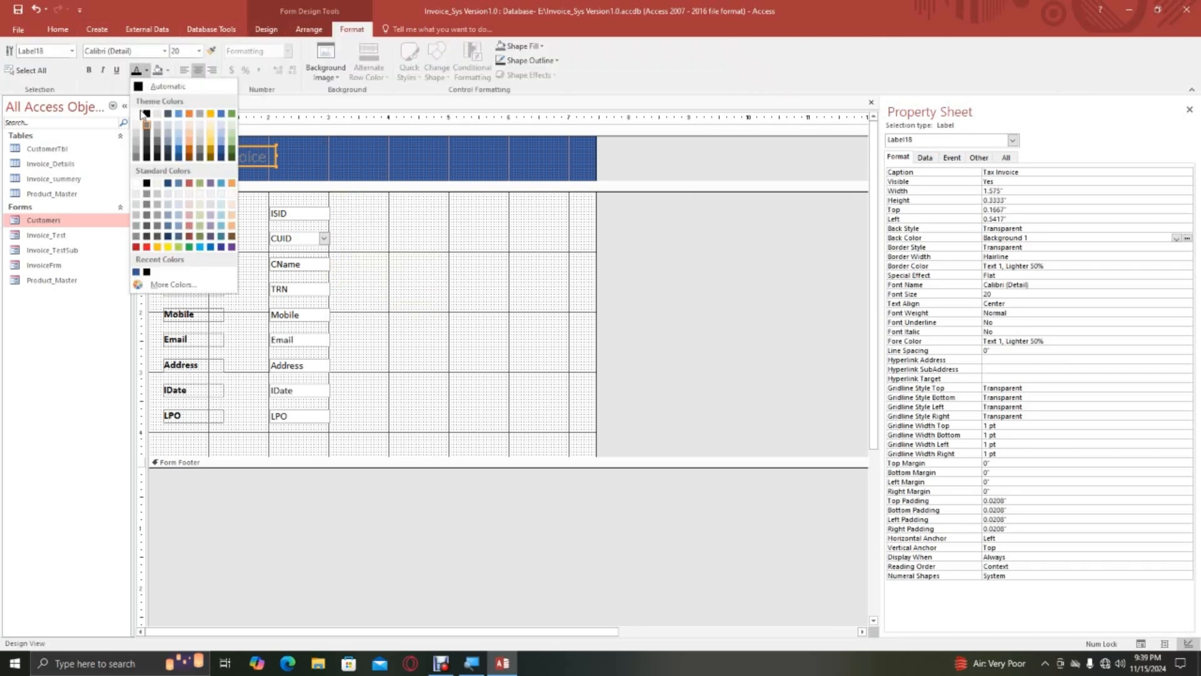
{"action": "left_click", "coordinate": [137, 114]}
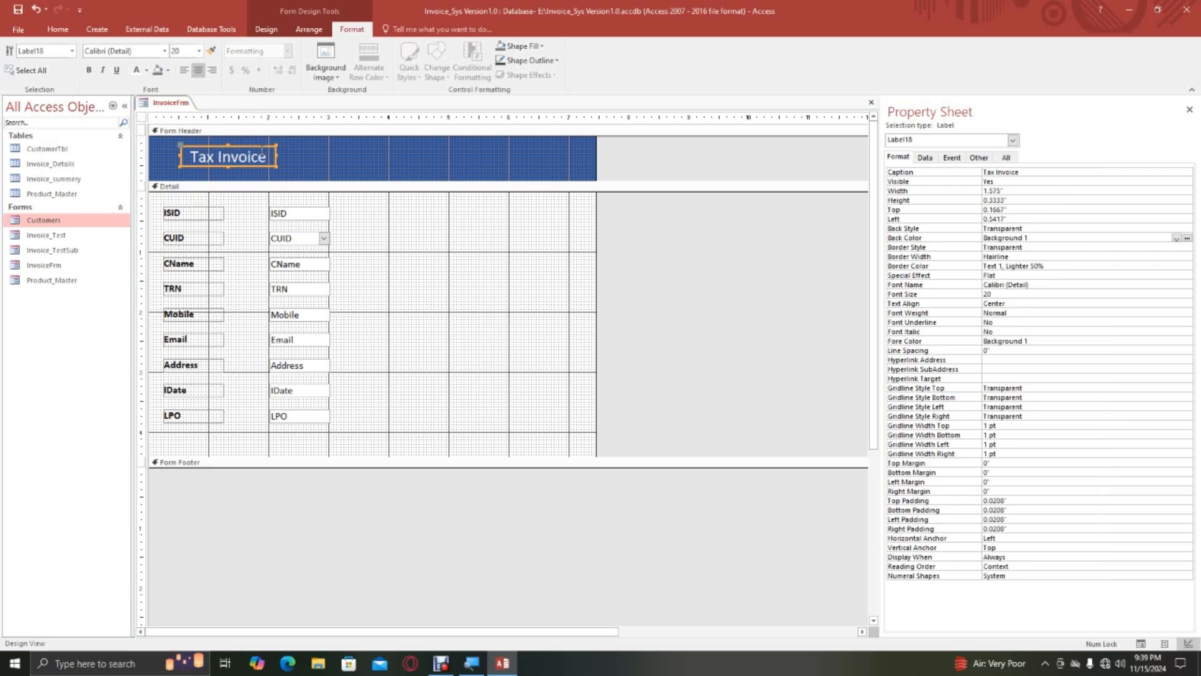
Set the Tax Invoice label's font to Arial Rounded MT Bold and move the label towards the middle of the Form Header.
{"action": "left_click", "coordinate": [160, 50]}
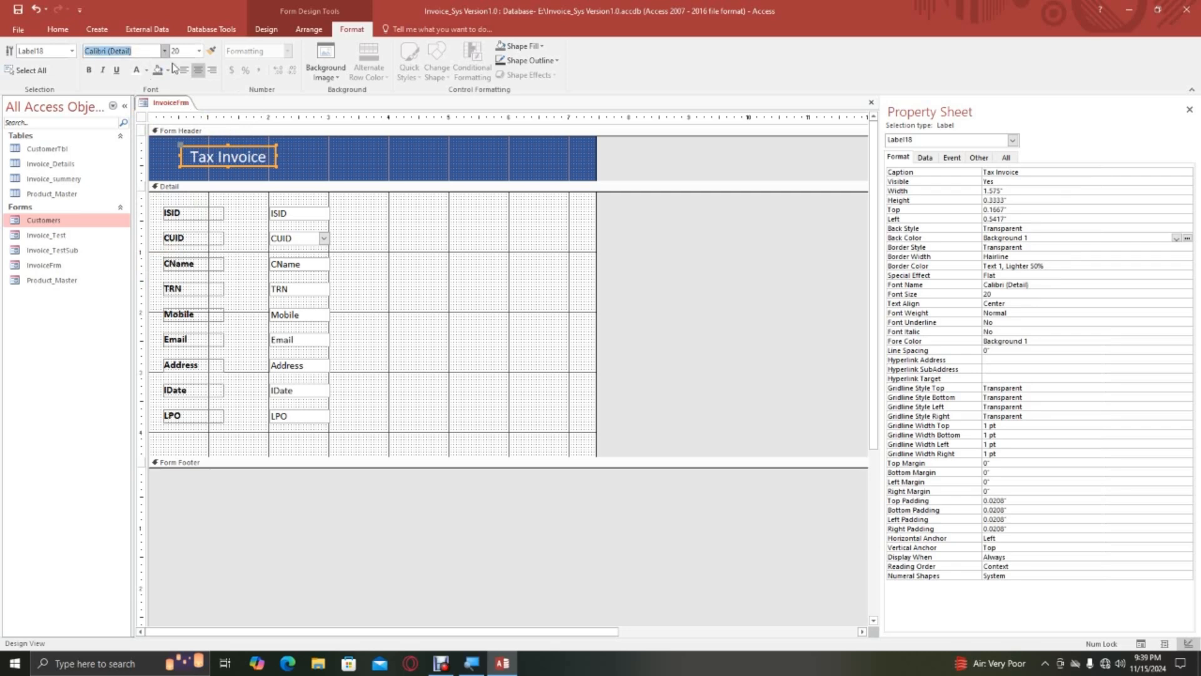
{"action": "type", "text": "Arial Rounded MT Bold"}
{"action": "key", "text": "Return"}
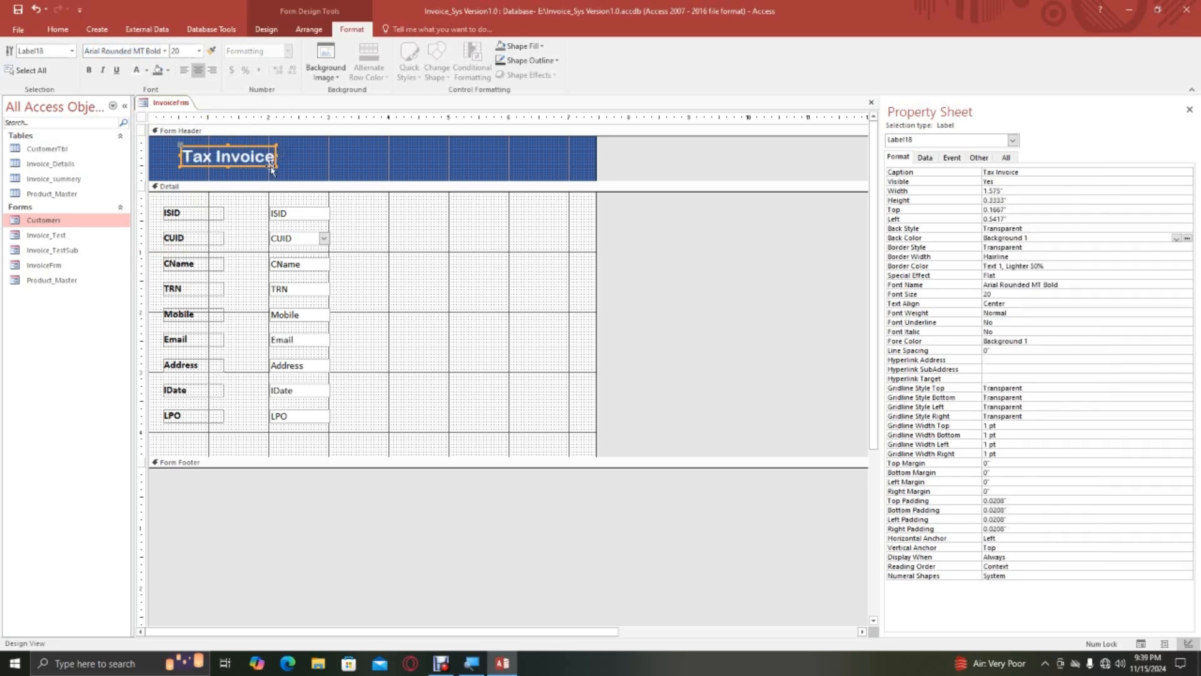
{"action": "left_click_drag", "start_coordinate": [289, 144], "coordinate": [378, 162]}
Set the Detail section's Back Color to Accent 5, Lighter 80%.
{"action": "left_click", "coordinate": [425, 252]}
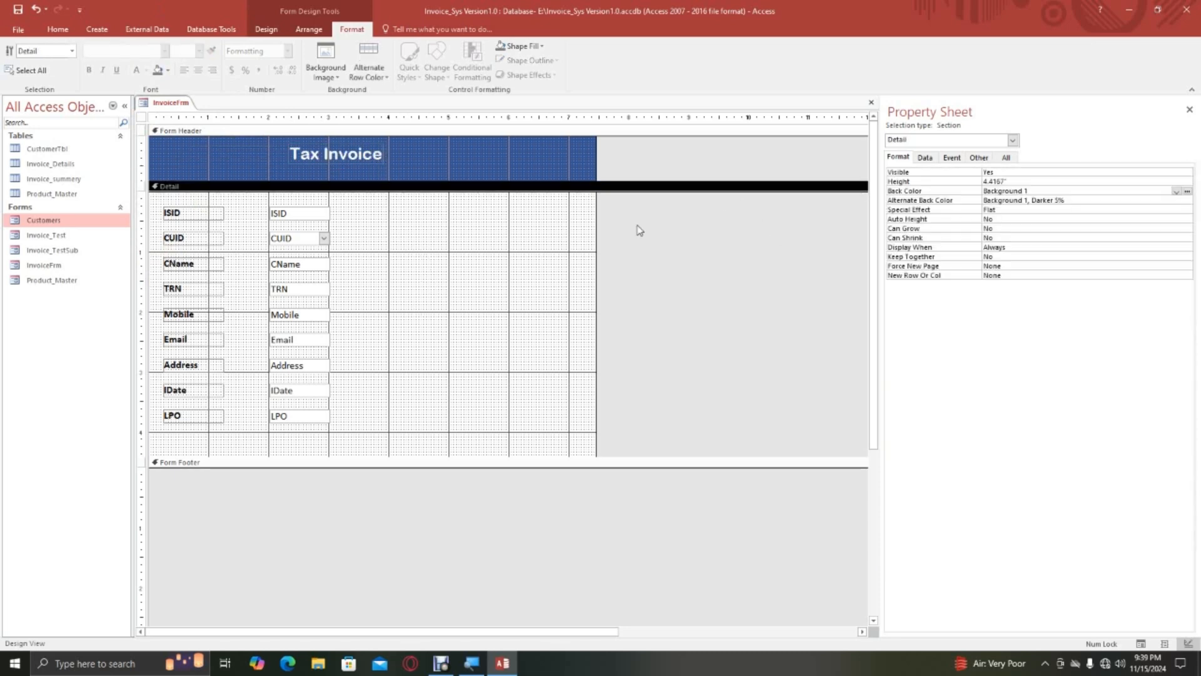
{"action": "left_click", "coordinate": [1071, 191]}
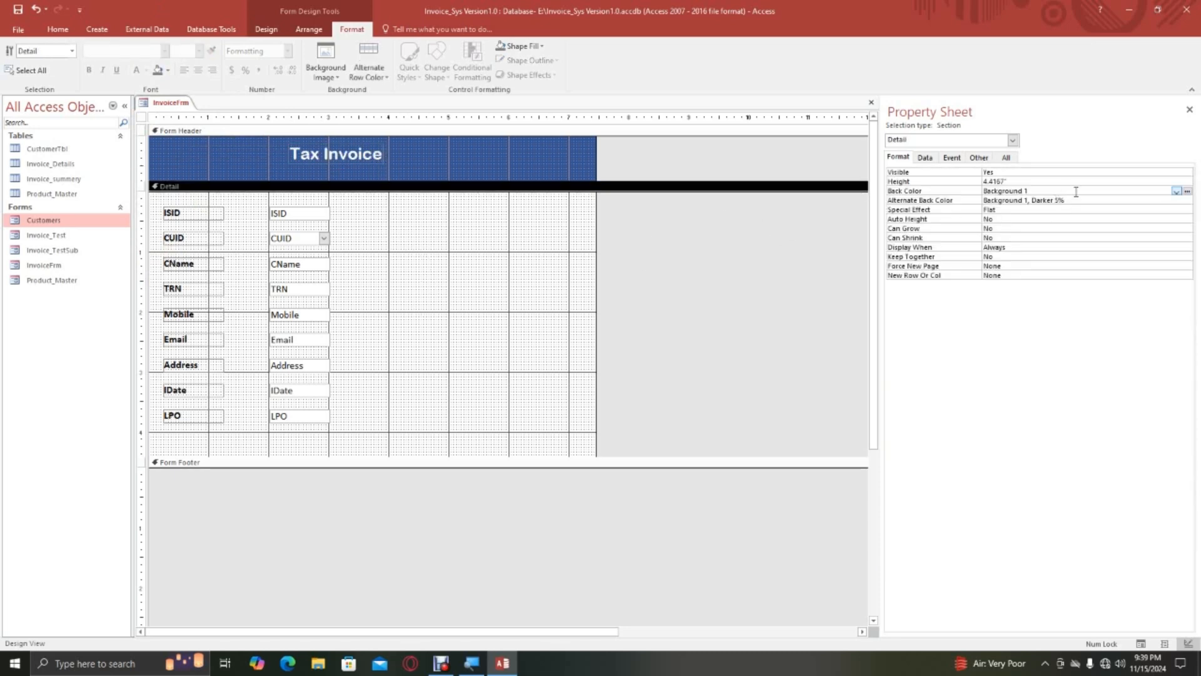
{"action": "left_click", "coordinate": [1186, 191]}
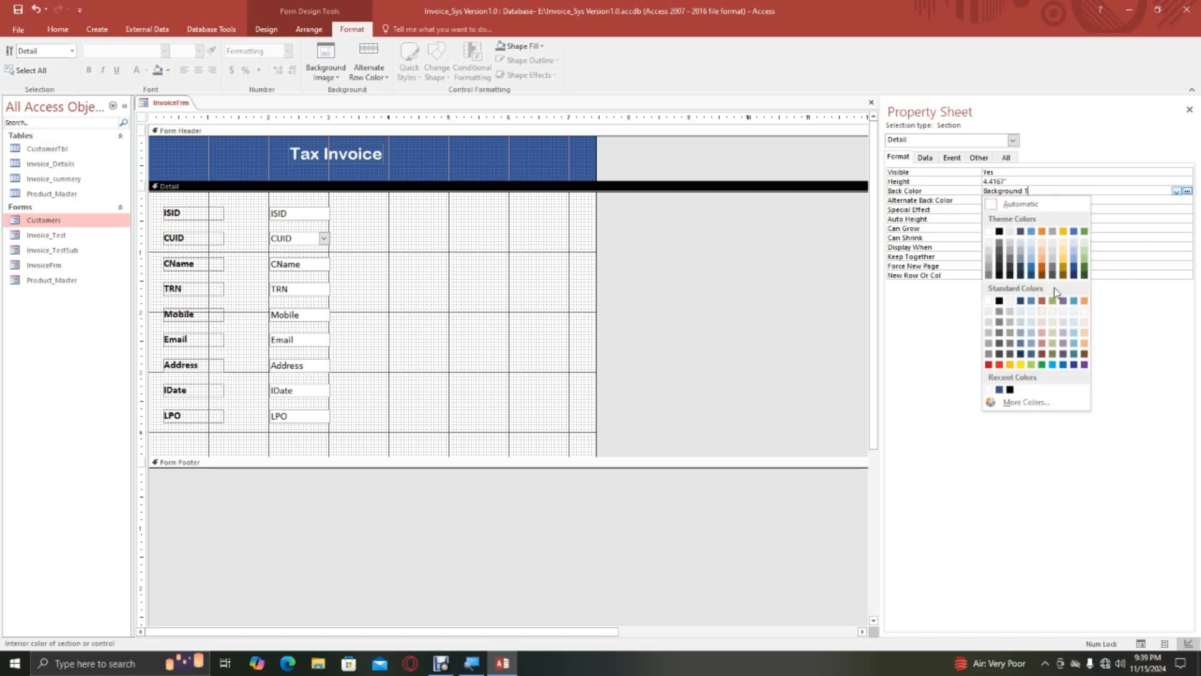
{"action": "left_click", "coordinate": [1187, 192]}
{"action": "left_click", "coordinate": [1074, 243]}
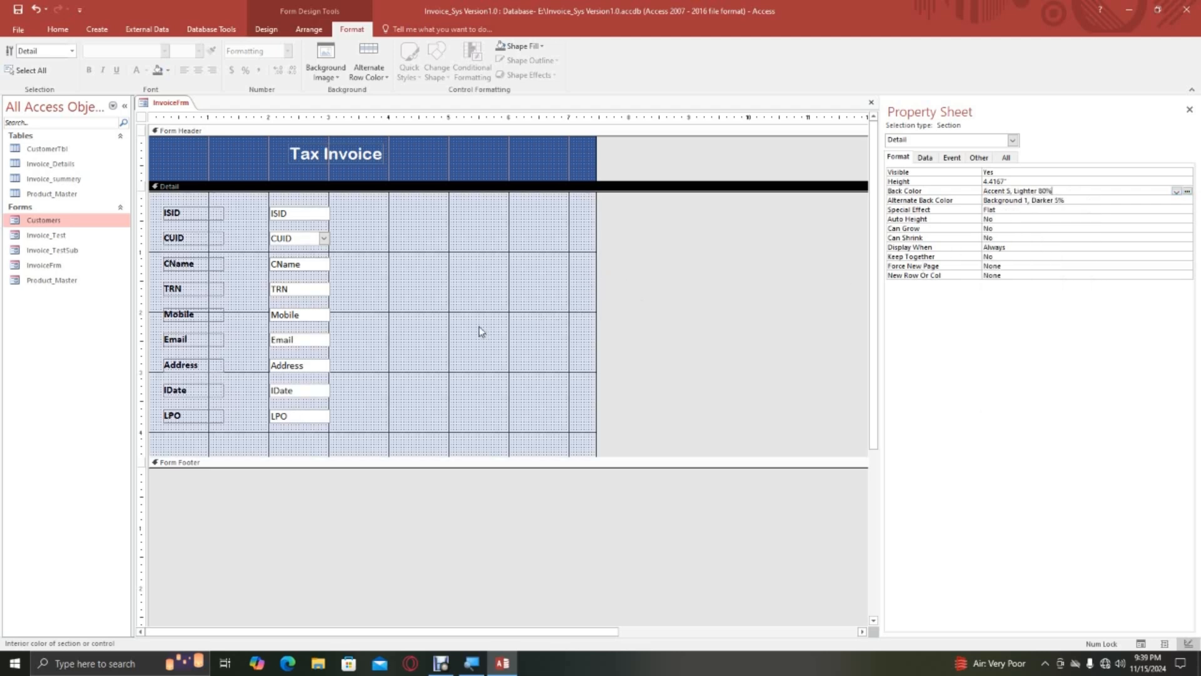
Move the ISID label and field to the right half of the Detail section, and shift the CUID to Address controls up to its top edge.
{"action": "left_click", "coordinate": [428, 287]}
{"action": "left_click_drag", "start_coordinate": [161, 208], "coordinate": [509, 229]}
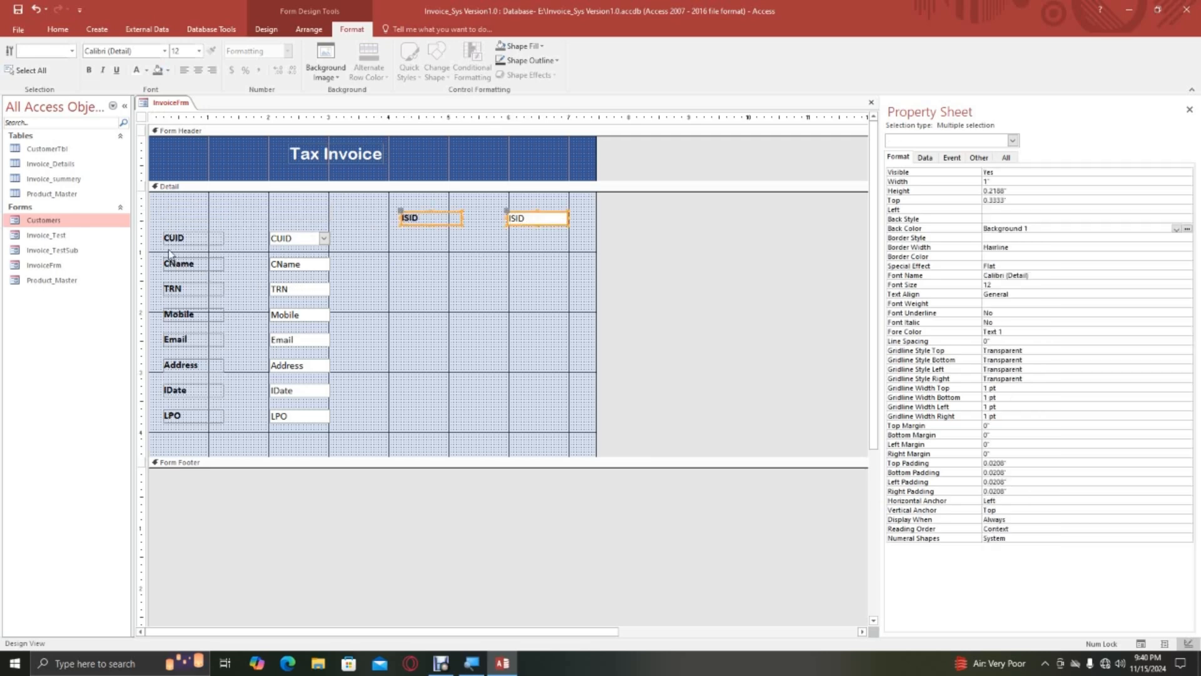
{"action": "left_click_drag", "start_coordinate": [155, 236], "coordinate": [320, 385]}
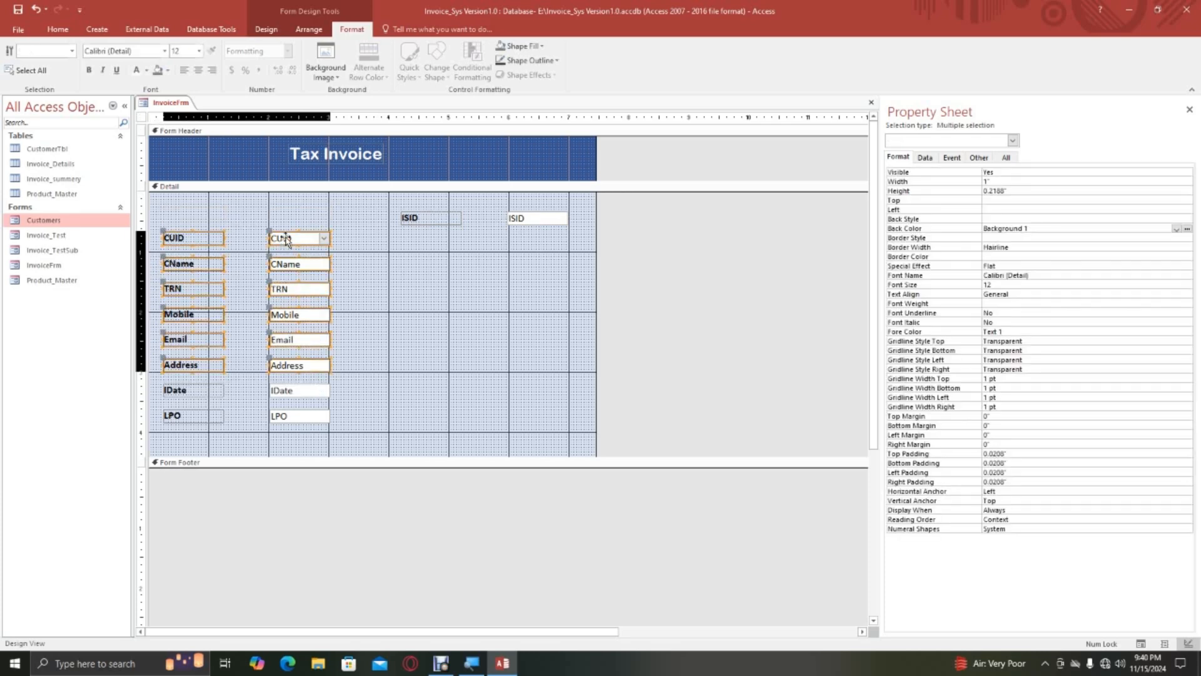
{"action": "left_click_drag", "start_coordinate": [281, 239], "coordinate": [279, 208]}
Move the ISID label and field up into line with the CUID row.
{"action": "left_click_drag", "start_coordinate": [371, 205], "coordinate": [551, 206]}
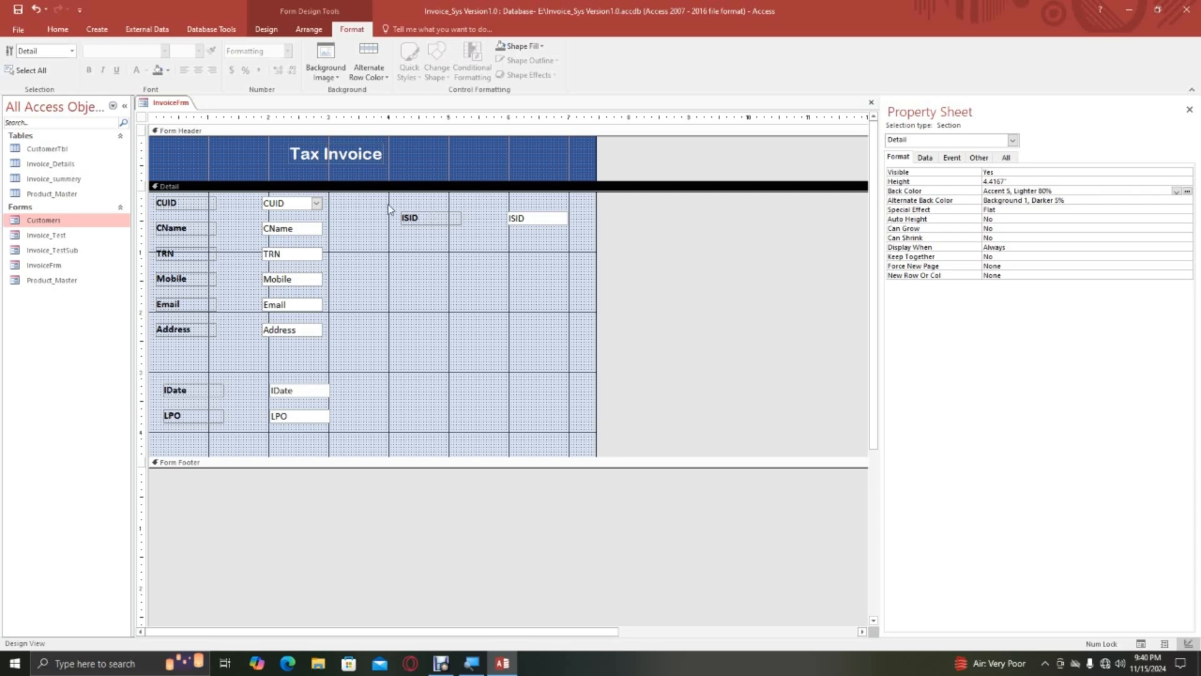
{"action": "left_click_drag", "start_coordinate": [388, 208], "coordinate": [530, 200]}
{"action": "left_click", "coordinate": [474, 261]}
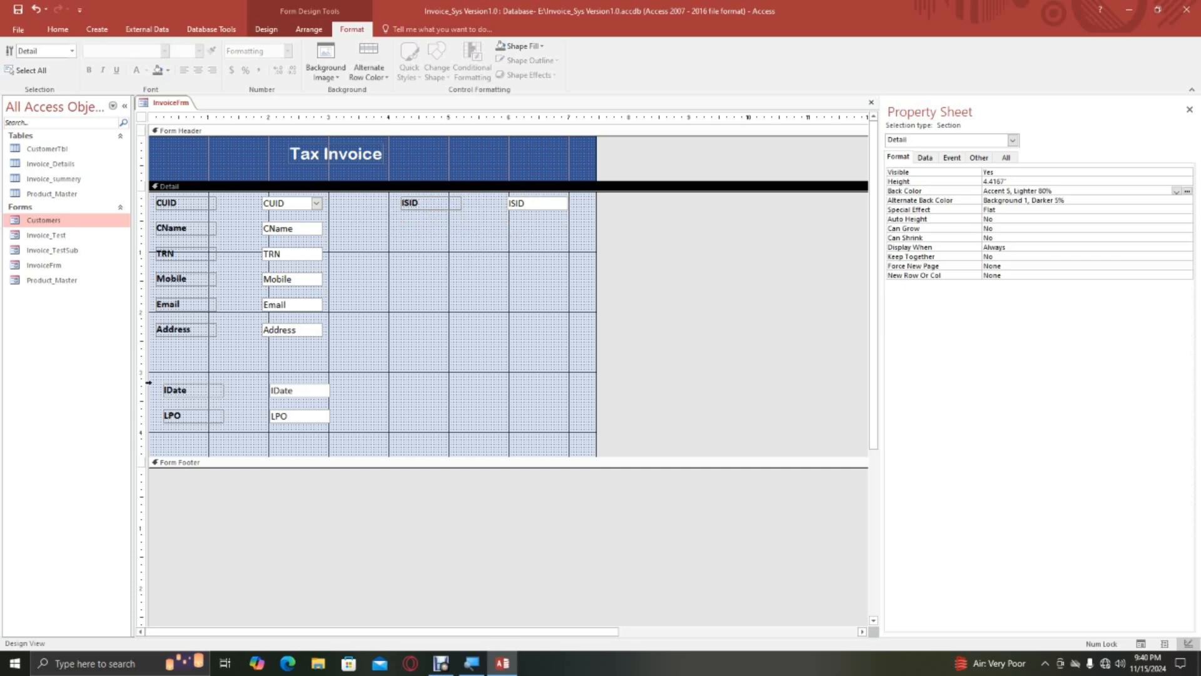
Move the IDate and LPO labels and fields together to just below ISID in the right half of the Detail section.
{"action": "left_click_drag", "start_coordinate": [156, 384], "coordinate": [340, 431]}
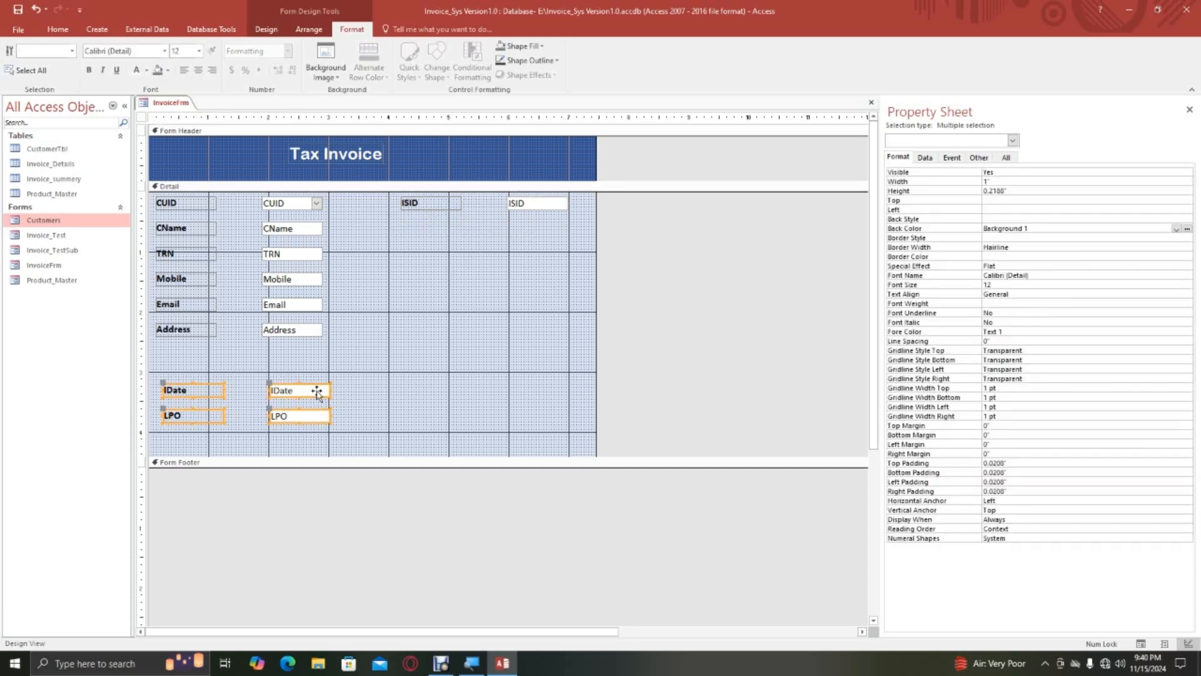
{"action": "mouse_move", "coordinate": [316, 392]}
{"action": "left_mouse_down"}
{"action": "mouse_move", "coordinate": [468, 287]}
{"action": "mouse_move", "coordinate": [535, 217]}
{"action": "mouse_move", "coordinate": [553, 222]}
{"action": "mouse_move", "coordinate": [526, 249]}
{"action": "left_mouse_up"}
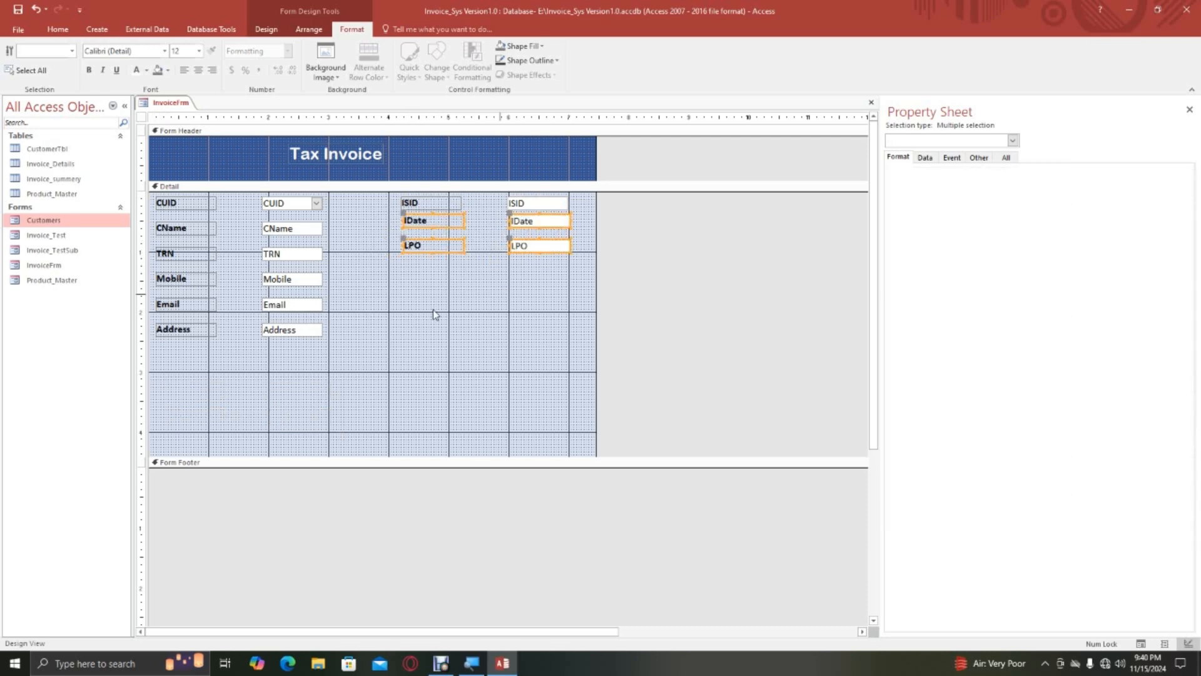
{"action": "left_click", "coordinate": [433, 309]}
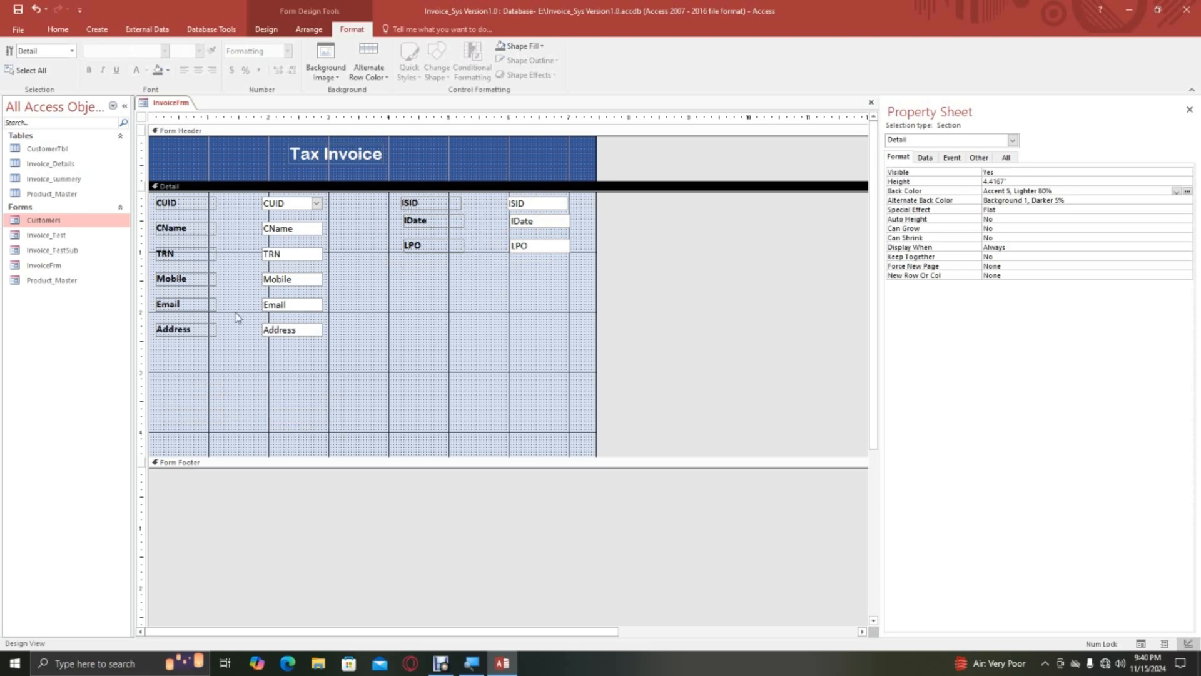
Widen the CUID to Address fields together to 1.6458" by extending their left edges towards their labels.
{"action": "left_click", "coordinate": [256, 199]}
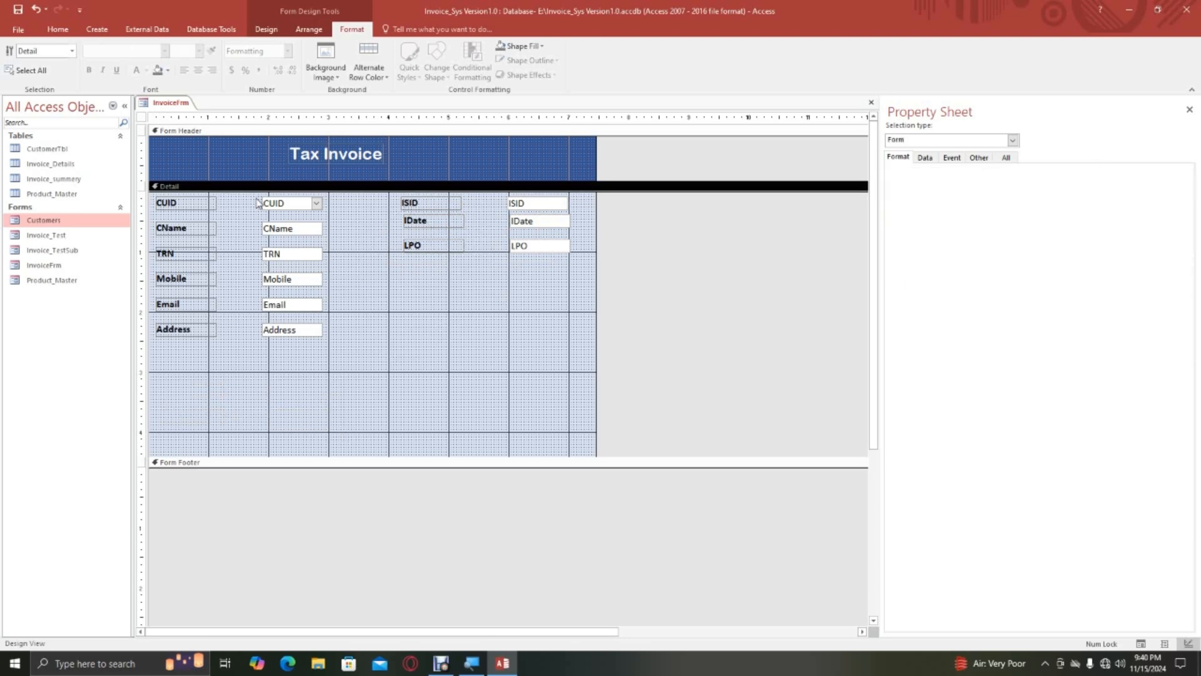
{"action": "left_click_drag", "start_coordinate": [257, 197], "coordinate": [326, 355]}
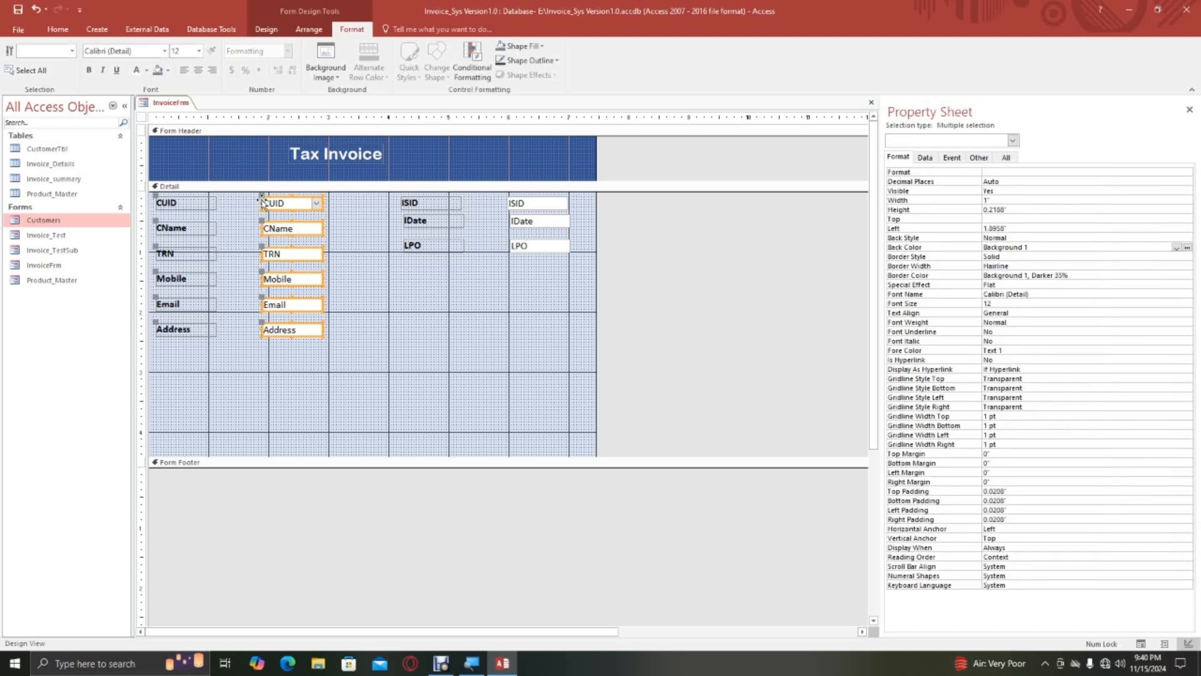
{"action": "left_click_drag", "start_coordinate": [258, 203], "coordinate": [223, 202]}
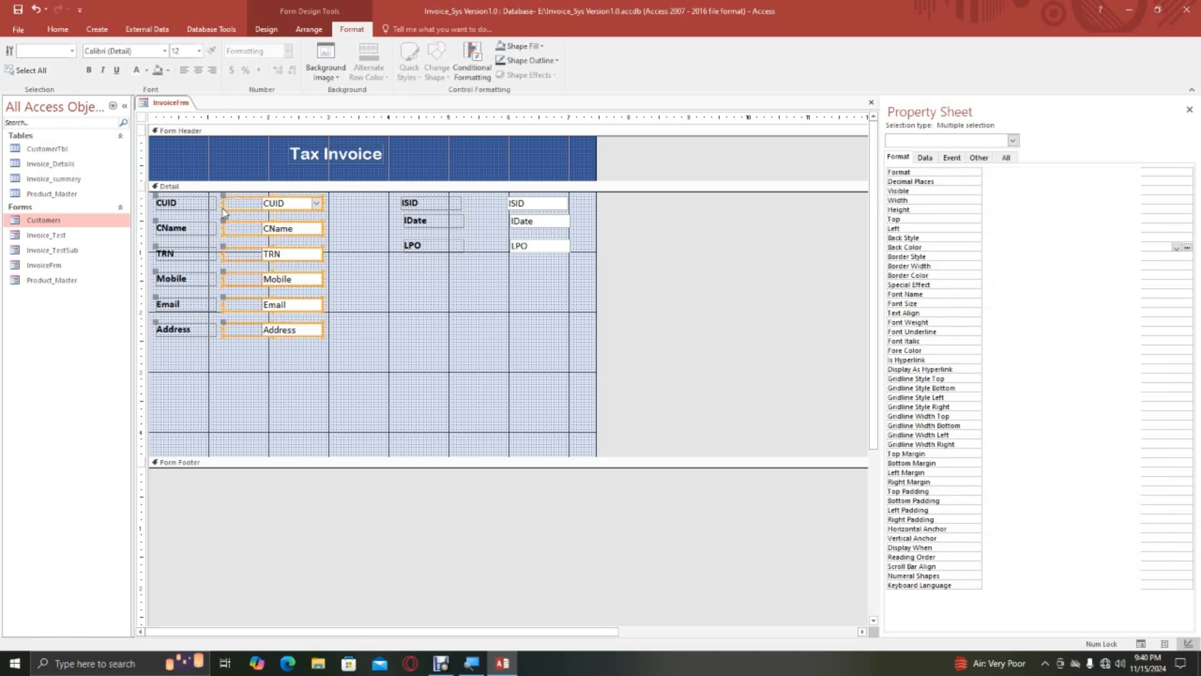
{"action": "left_click", "coordinate": [418, 287]}
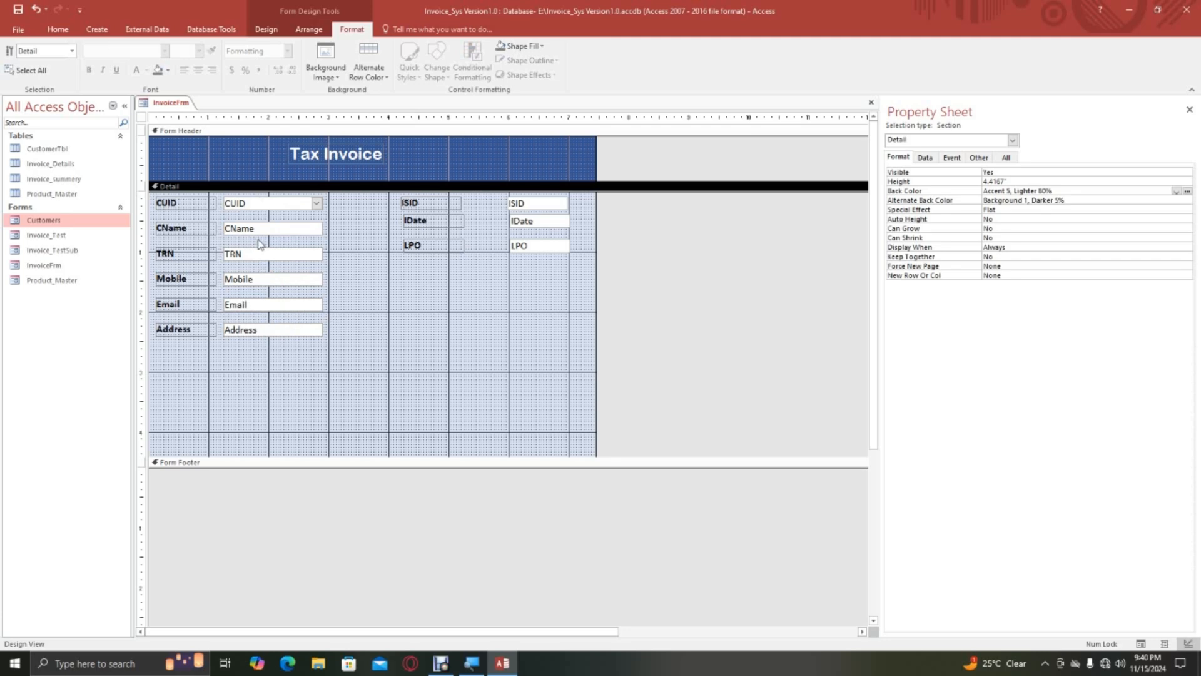
Change the CUID label's text to "Cutomer Name".
{"action": "left_click", "coordinate": [179, 204]}
{"action": "left_click", "coordinate": [182, 204]}
{"action": "left_click_drag", "start_coordinate": [188, 203], "coordinate": [138, 201]}
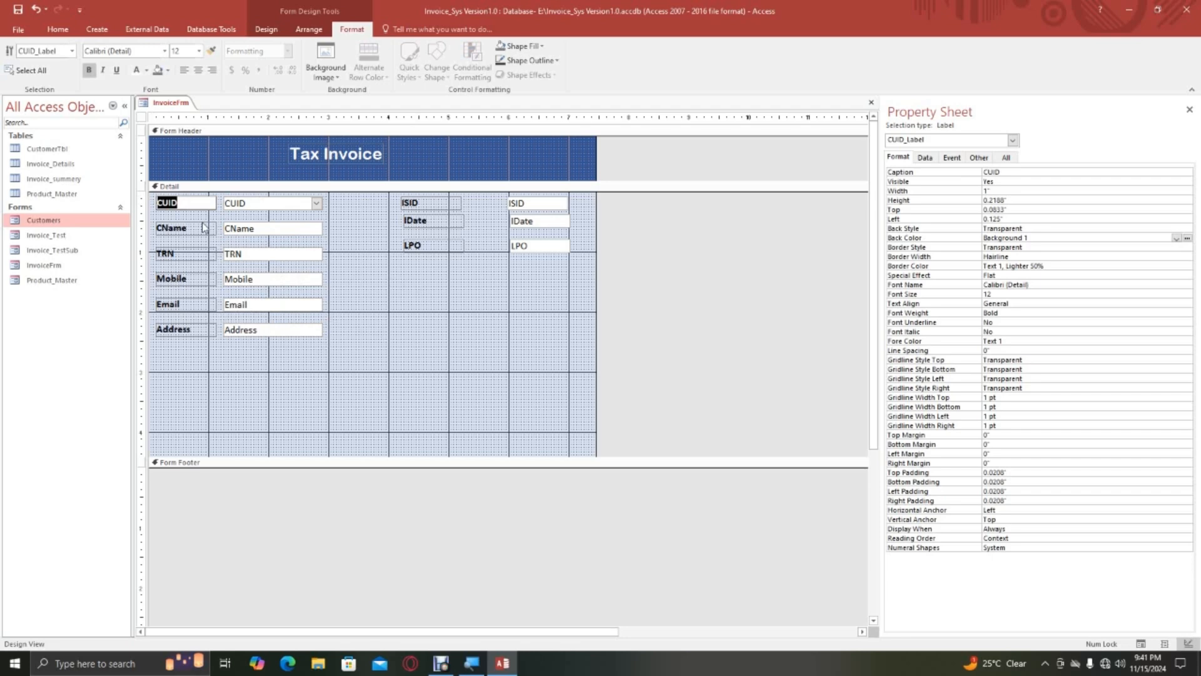
{"action": "type", "text": "C"}
{"action": "type", "text": "utomer Name"}
{"action": "left_click", "coordinate": [278, 292]}
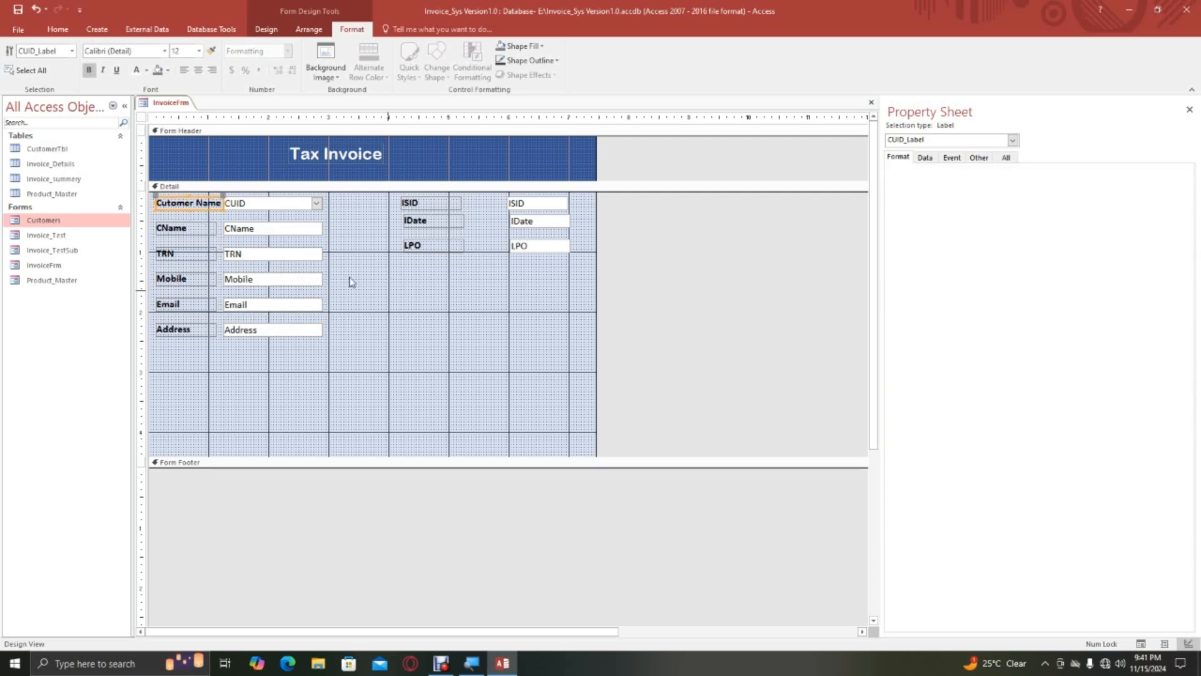
Delete the CName label and field from the Detail section.
{"action": "left_click", "coordinate": [248, 211]}
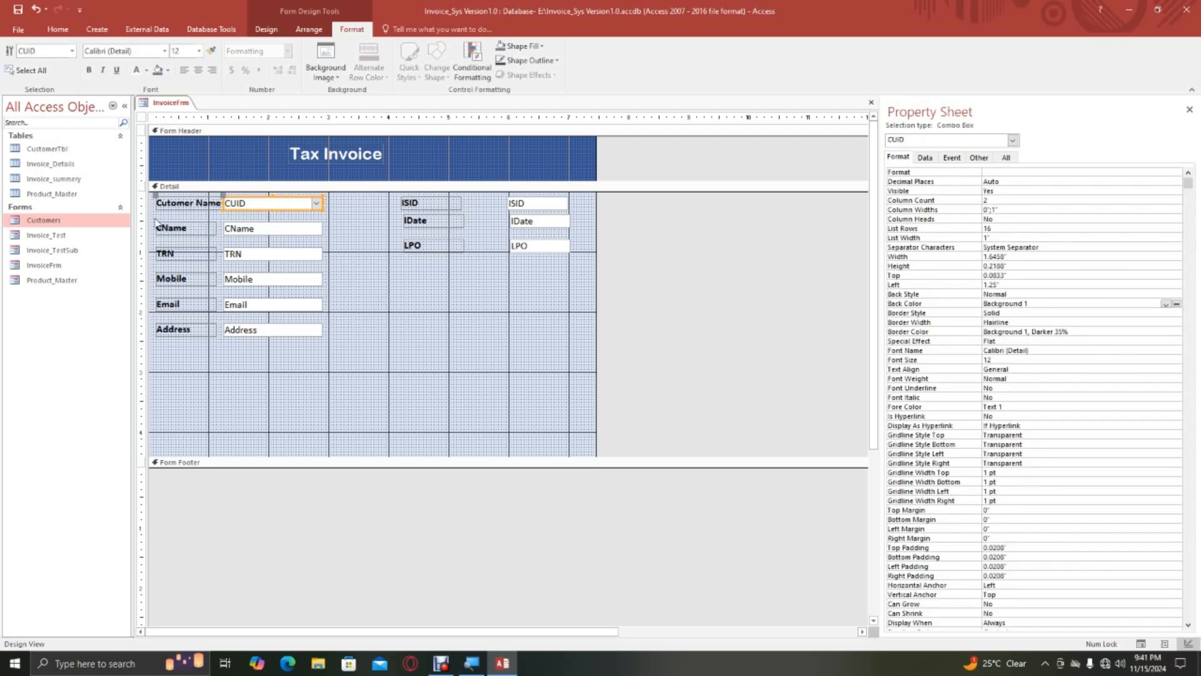
{"action": "left_click_drag", "start_coordinate": [156, 221], "coordinate": [325, 236]}
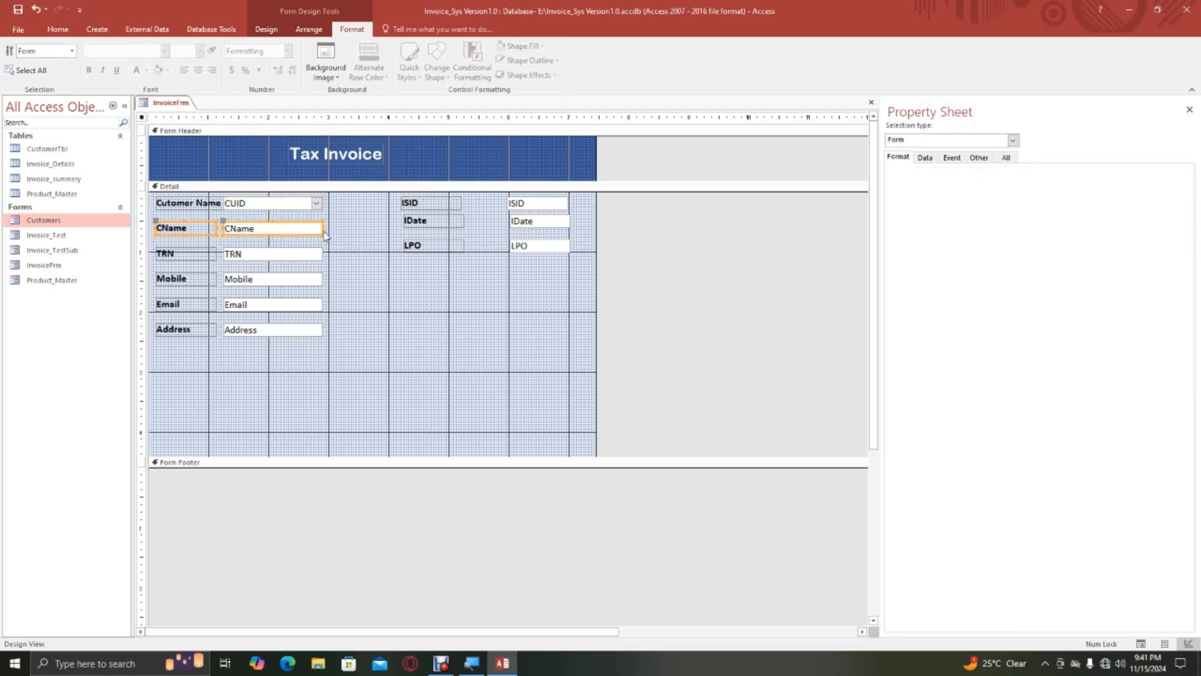
{"action": "key", "text": "Delete"}
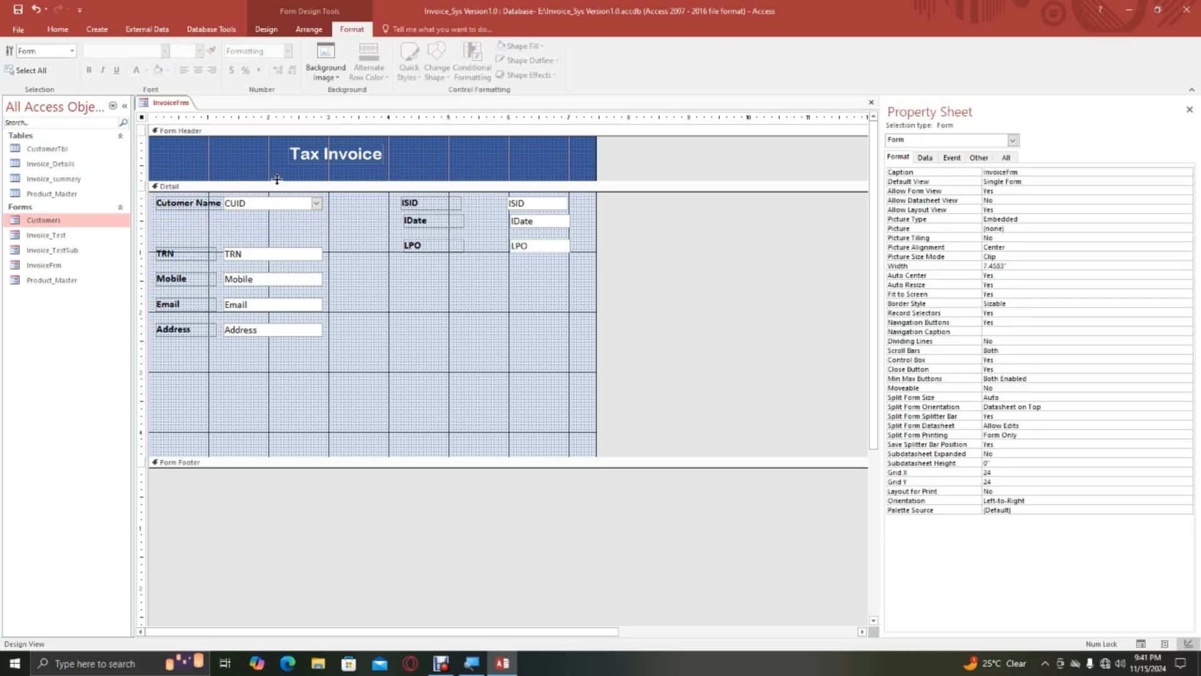
Move the TRN, Mobile, Email and Address labels and fields up together to just below the CUID row.
{"action": "left_click_drag", "start_coordinate": [153, 248], "coordinate": [333, 332]}
{"action": "left_click_drag", "start_coordinate": [281, 256], "coordinate": [281, 226]}
{"action": "left_click", "coordinate": [328, 325]}
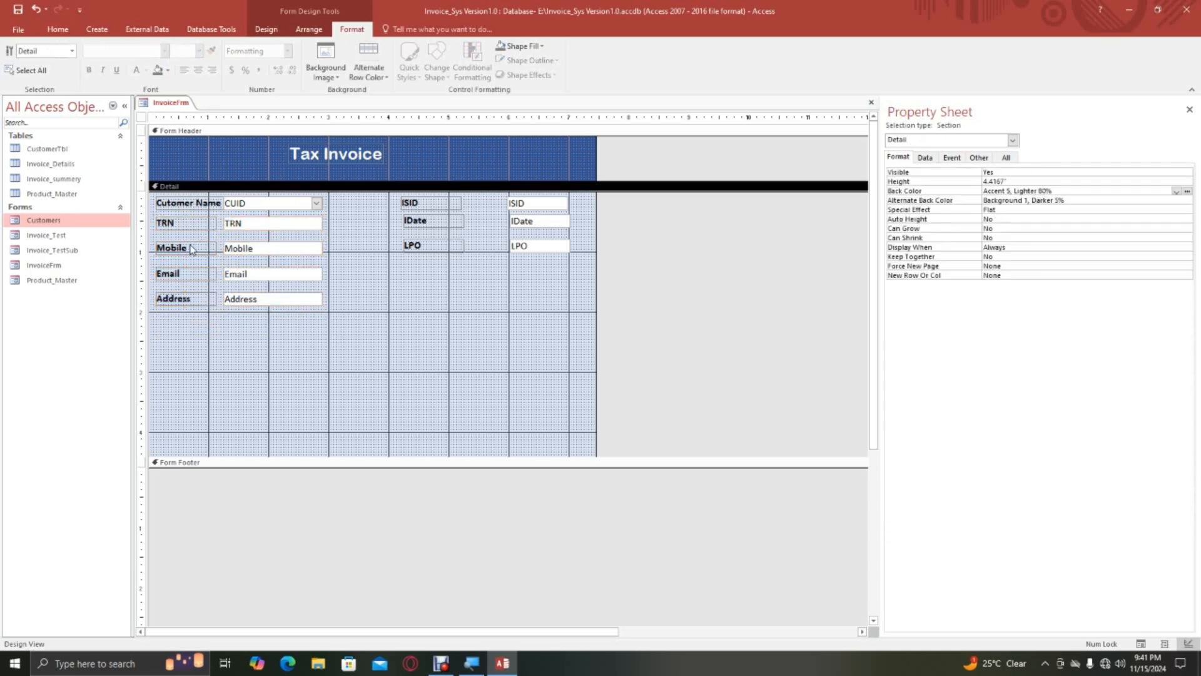
Decrease the vertical spacing between the TRN, Mobile, Email and Address rows three times.
{"action": "left_click", "coordinate": [350, 261]}
{"action": "left_click_drag", "start_coordinate": [331, 220], "coordinate": [159, 329]}
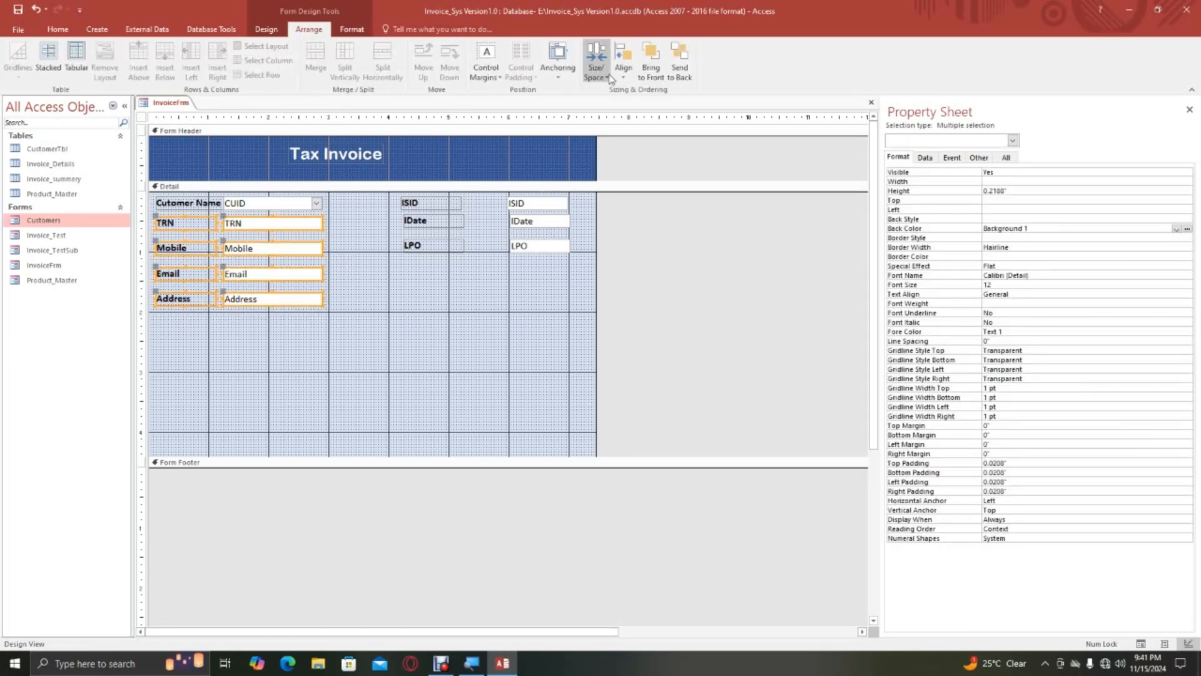
{"action": "left_click", "coordinate": [596, 60]}
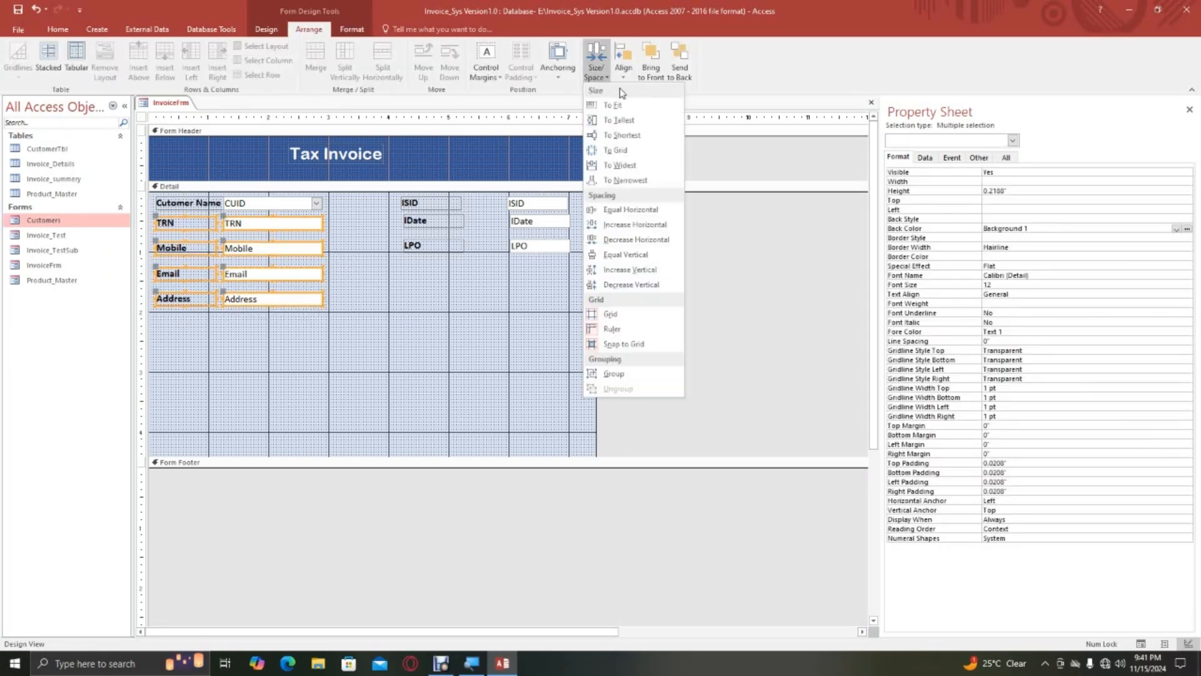
{"action": "left_click", "coordinate": [630, 285]}
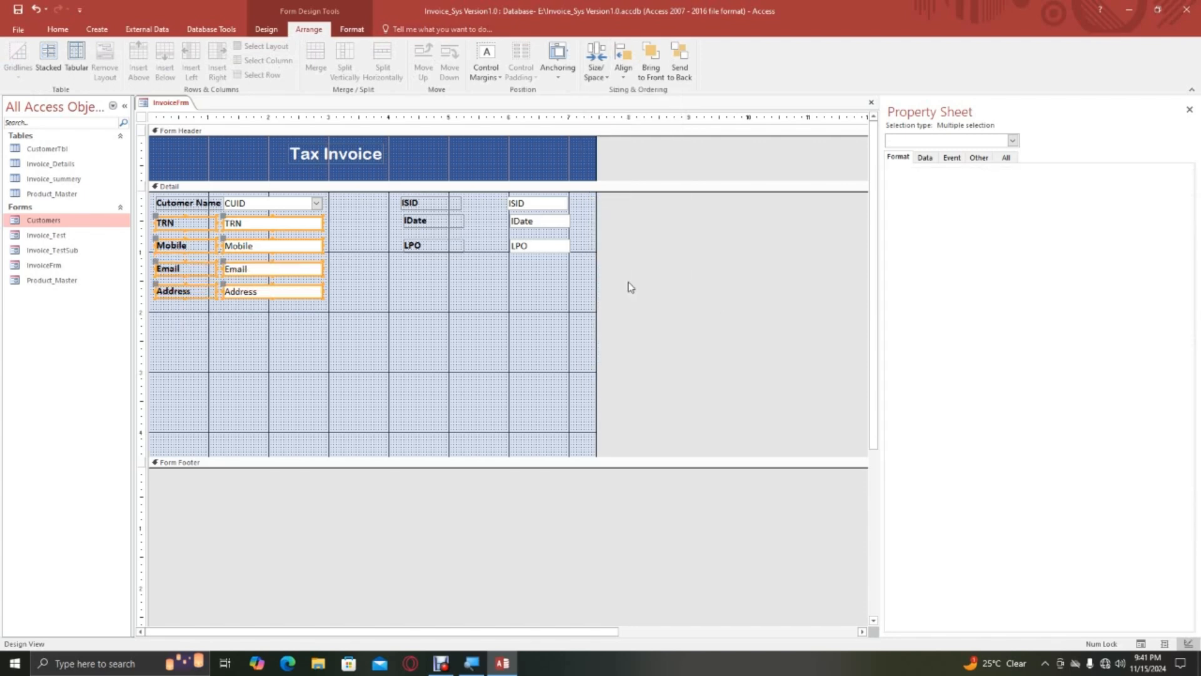
{"action": "left_click", "coordinate": [603, 204]}
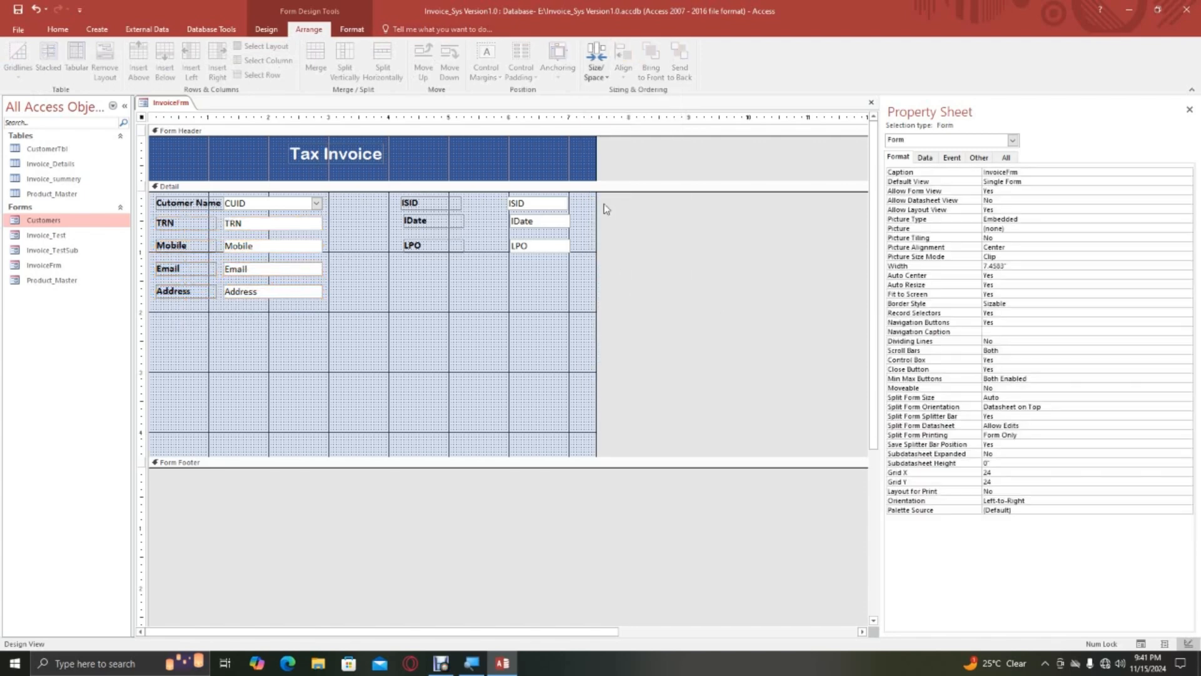
{"action": "left_click", "coordinate": [595, 78]}
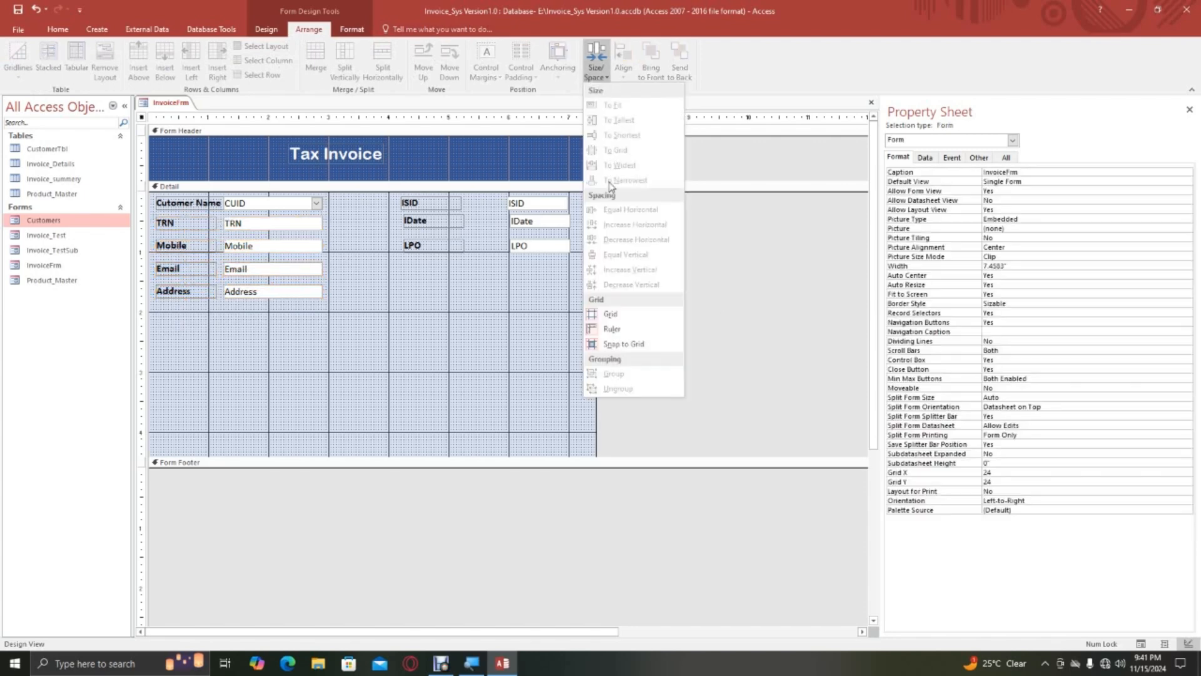
{"action": "left_click", "coordinate": [222, 294]}
{"action": "left_click_drag", "start_coordinate": [333, 306], "coordinate": [153, 211]}
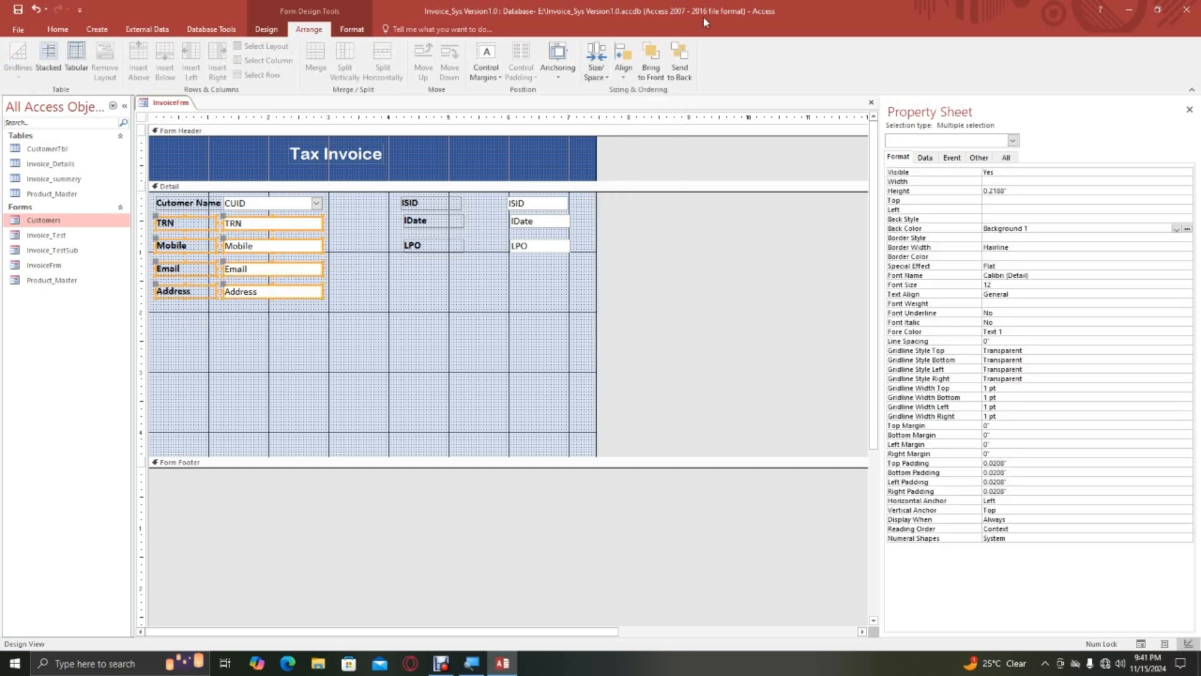
{"action": "left_click", "coordinate": [596, 70]}
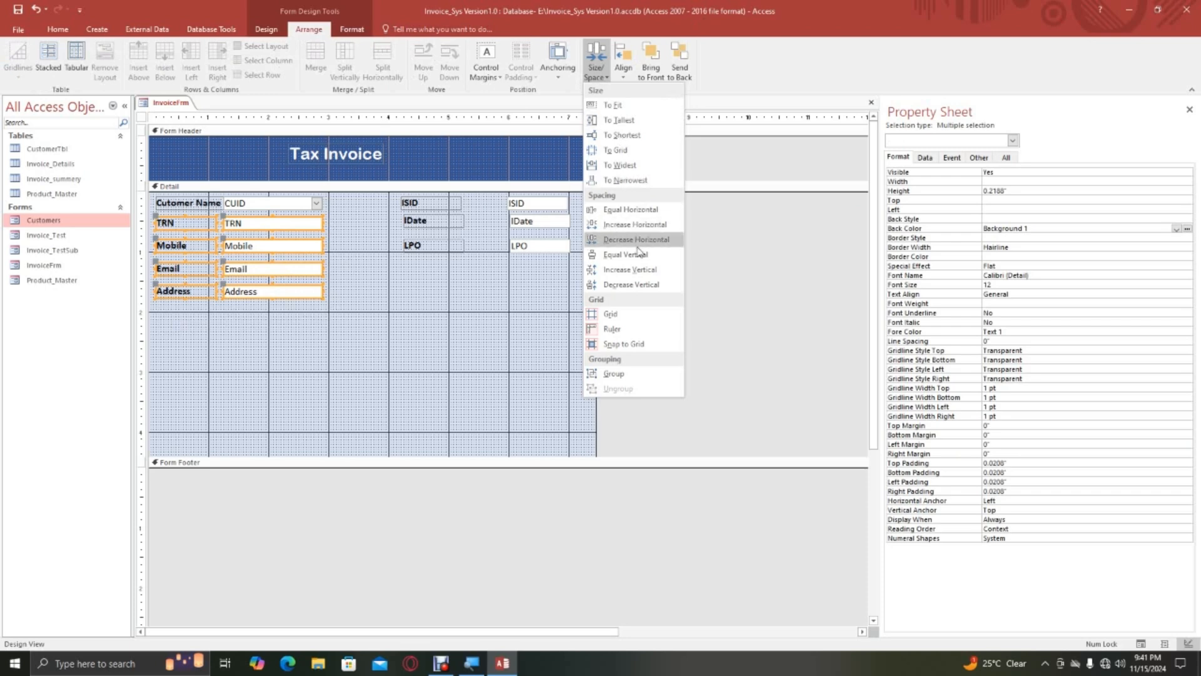
{"action": "left_click", "coordinate": [633, 286]}
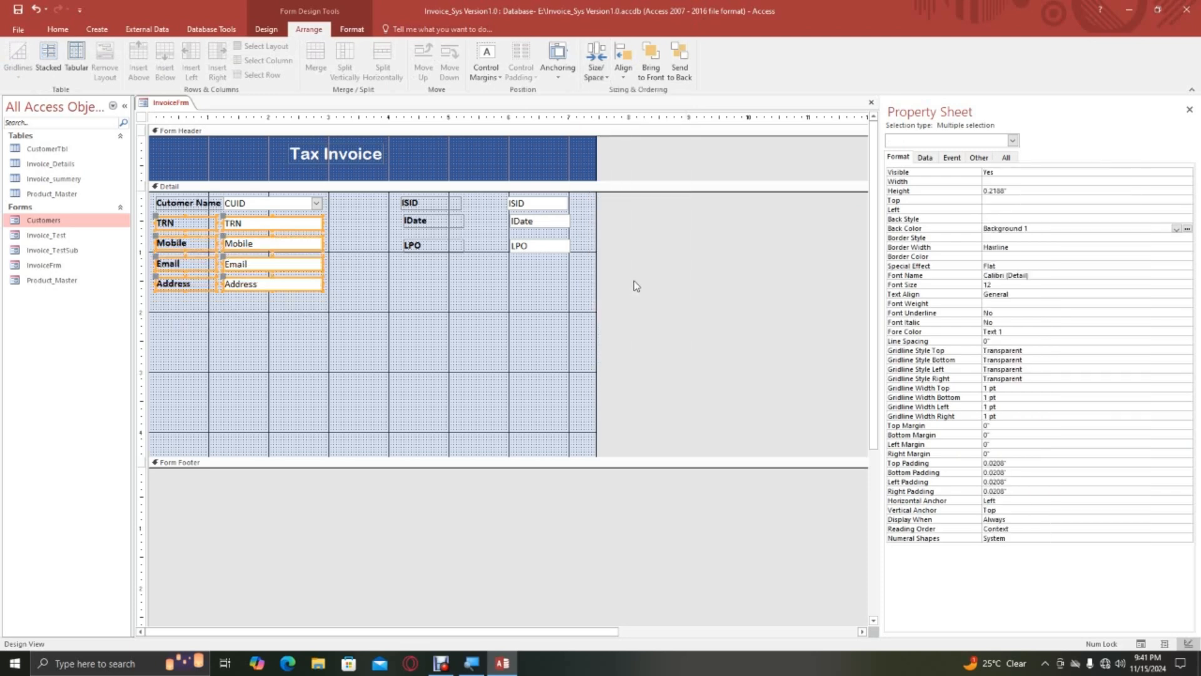
{"action": "left_click", "coordinate": [592, 77]}
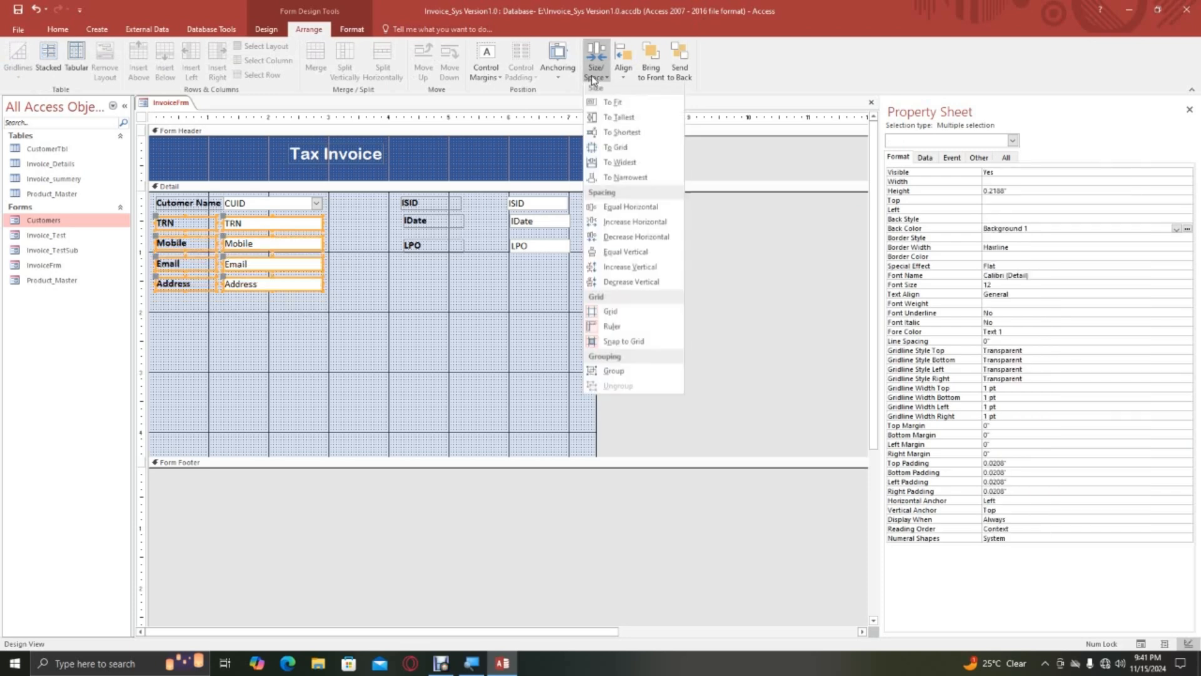
{"action": "left_click", "coordinate": [630, 282]}
{"action": "left_click", "coordinate": [350, 294]}
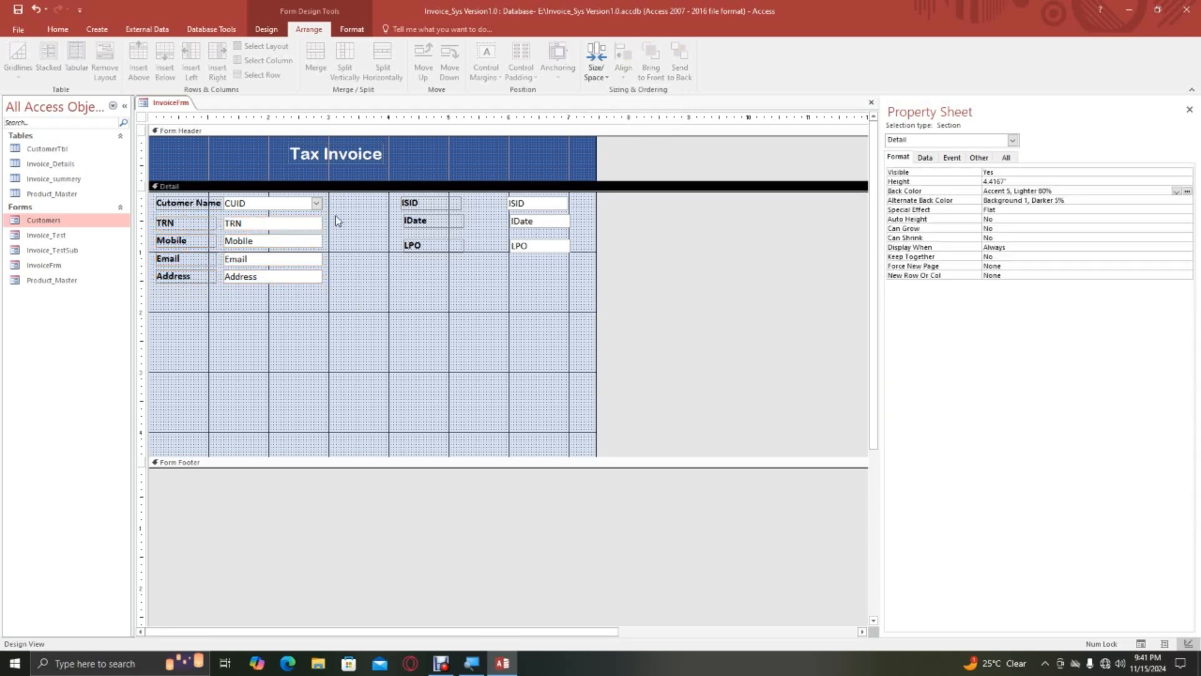
Nudge the TRN to Address rows up slightly so that TRN sits directly beneath the CUID row.
{"action": "left_click_drag", "start_coordinate": [336, 215], "coordinate": [237, 295]}
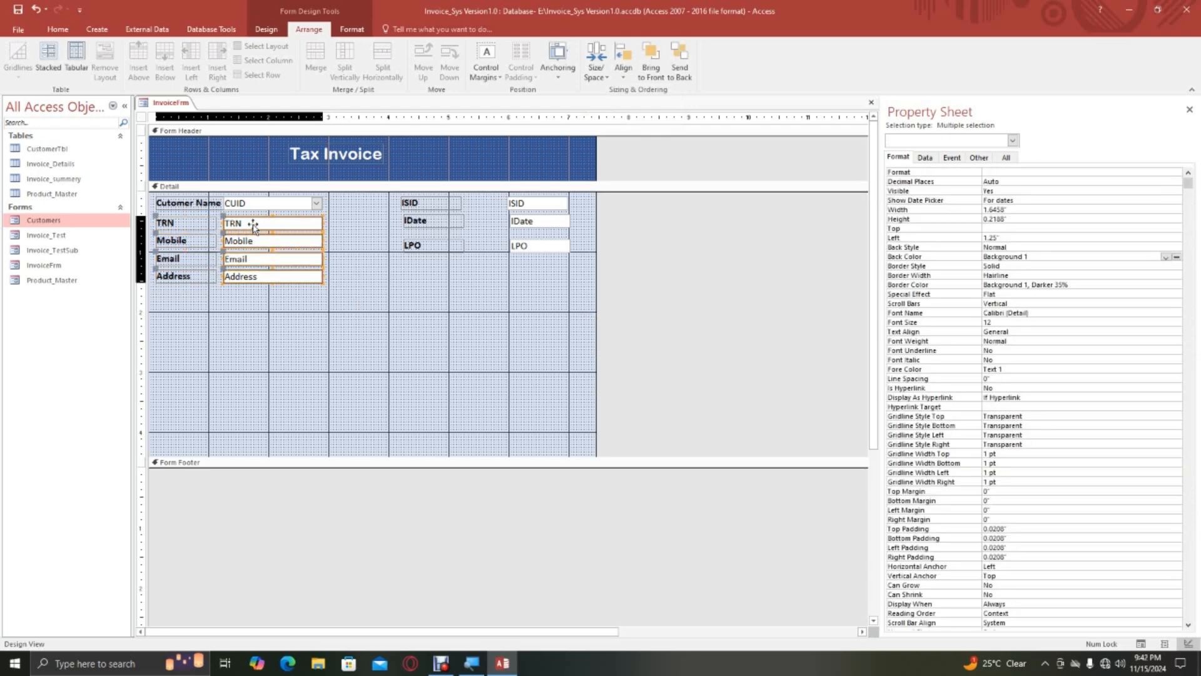
{"action": "key", "text": "Up"}
{"action": "key", "text": "Up"}
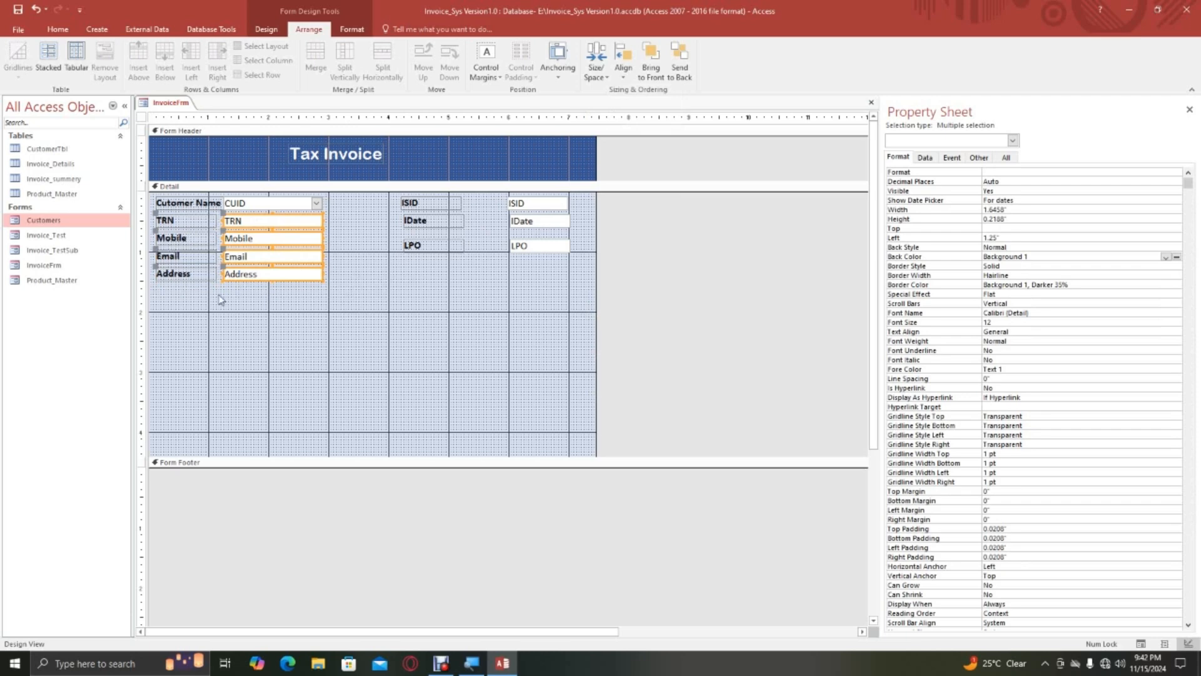
{"action": "left_click", "coordinate": [336, 280]}
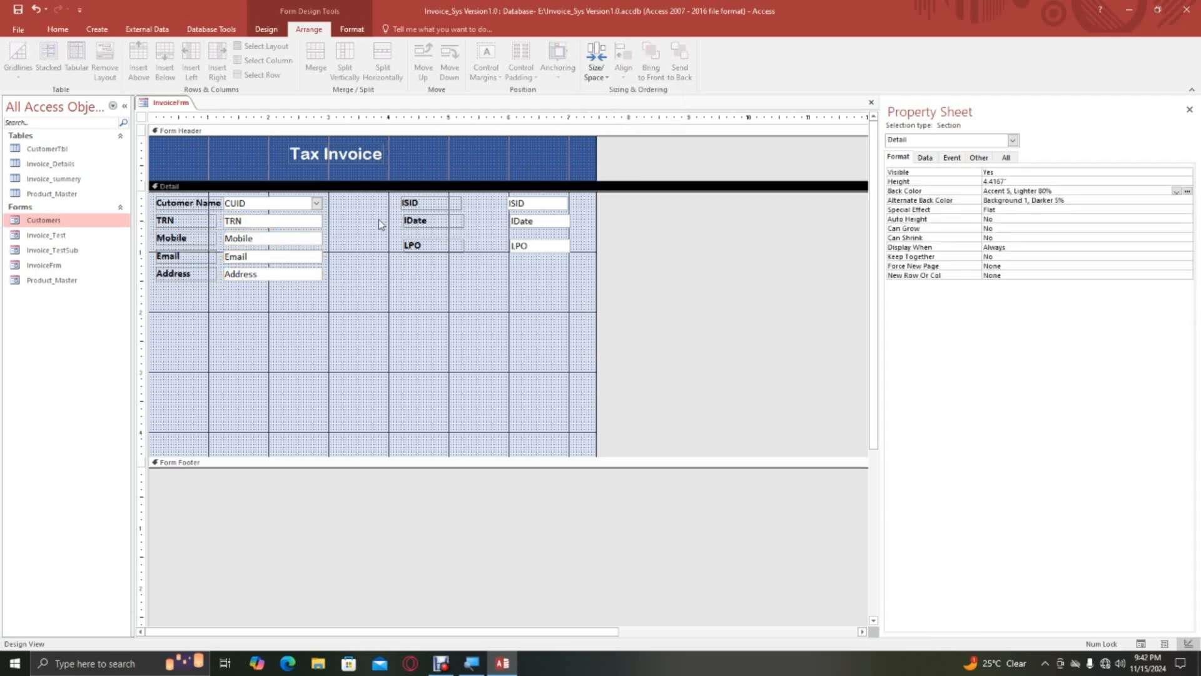
Shorten the CUID combo box and widen the TRN, Mobile, Email and Address fields to 2.75".
{"action": "left_click_drag", "start_coordinate": [394, 196], "coordinate": [578, 270]}
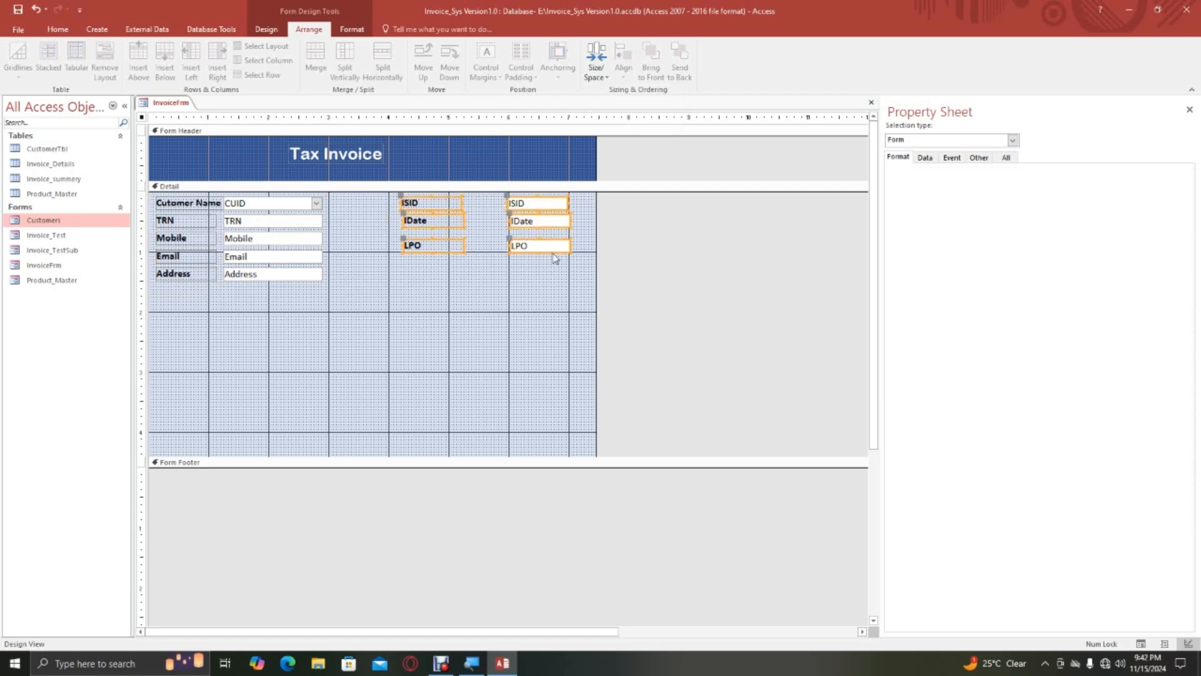
{"action": "left_click", "coordinate": [421, 278]}
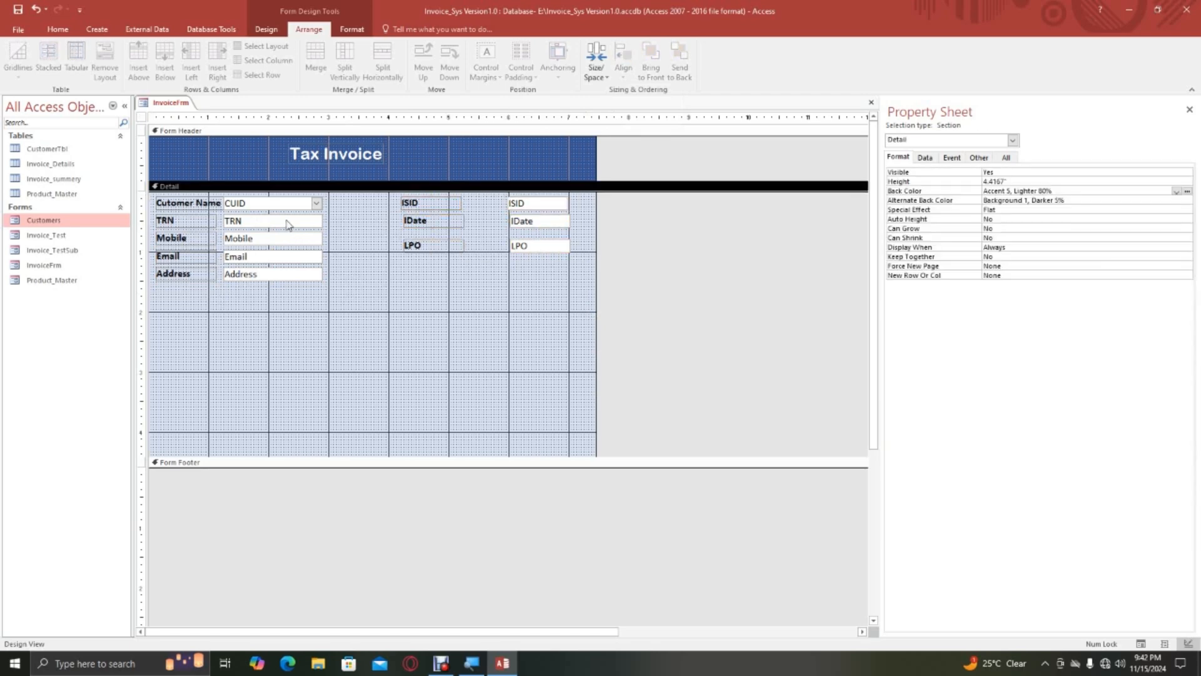
{"action": "left_click", "coordinate": [288, 221]}
{"action": "left_click", "coordinate": [294, 203]}
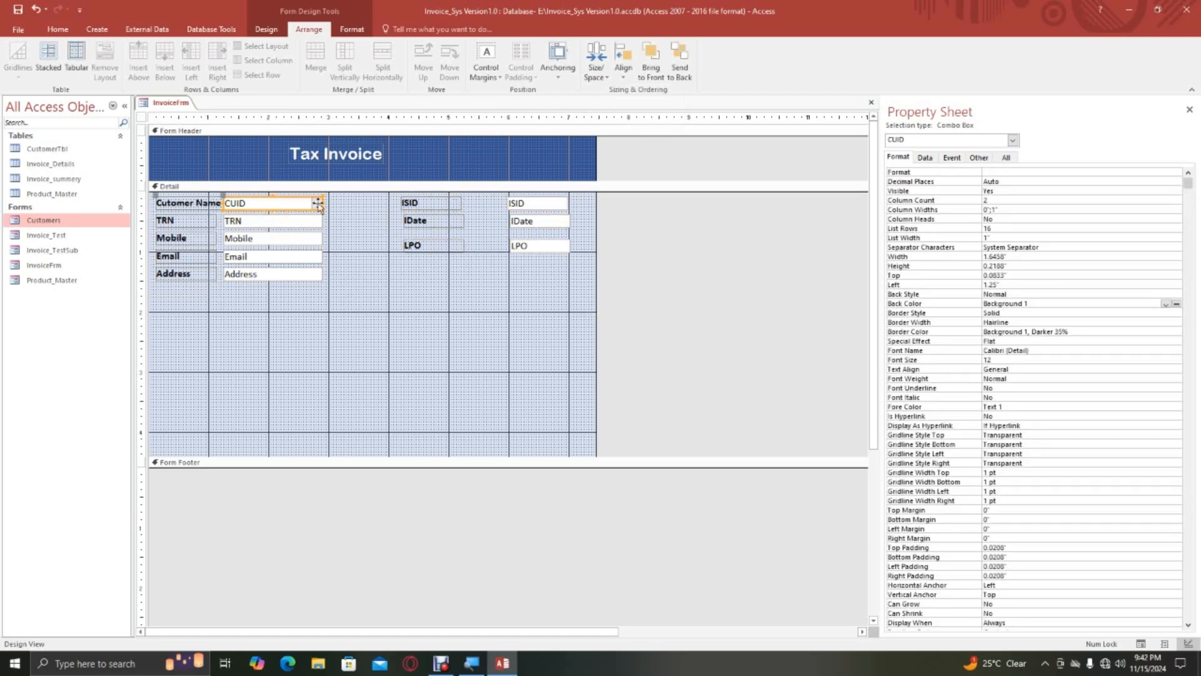
{"action": "left_click_drag", "start_coordinate": [321, 202], "coordinate": [303, 291]}
{"action": "left_click", "coordinate": [284, 224]}
{"action": "left_click", "coordinate": [338, 238]}
{"action": "left_click_drag", "start_coordinate": [323, 239], "coordinate": [388, 239]}
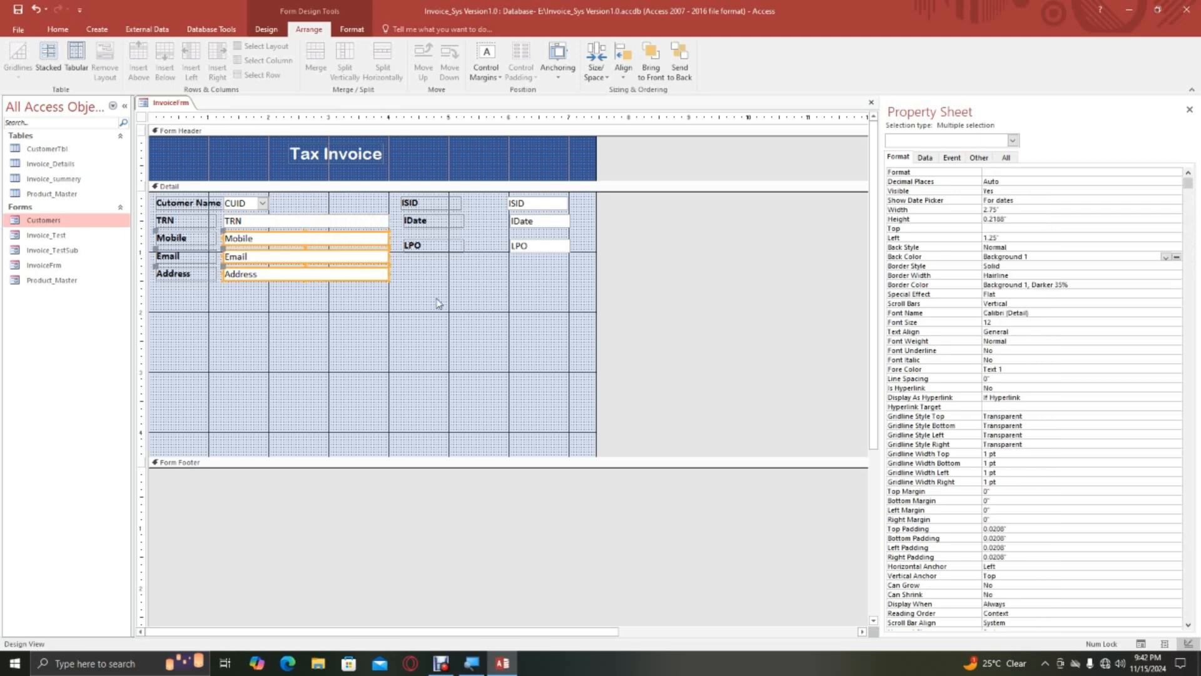
Change the ISID label's text to "Invoice No.".
{"action": "left_click", "coordinate": [413, 229]}
{"action": "left_click", "coordinate": [434, 208]}
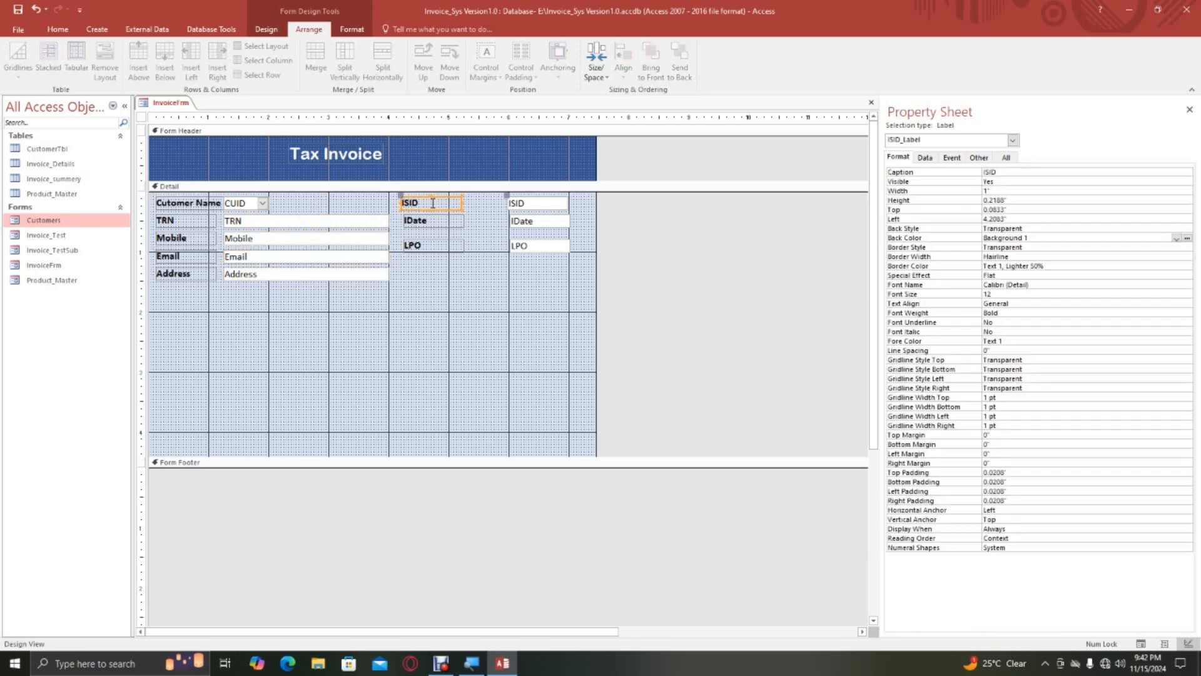
{"action": "double_click", "coordinate": [413, 203]}
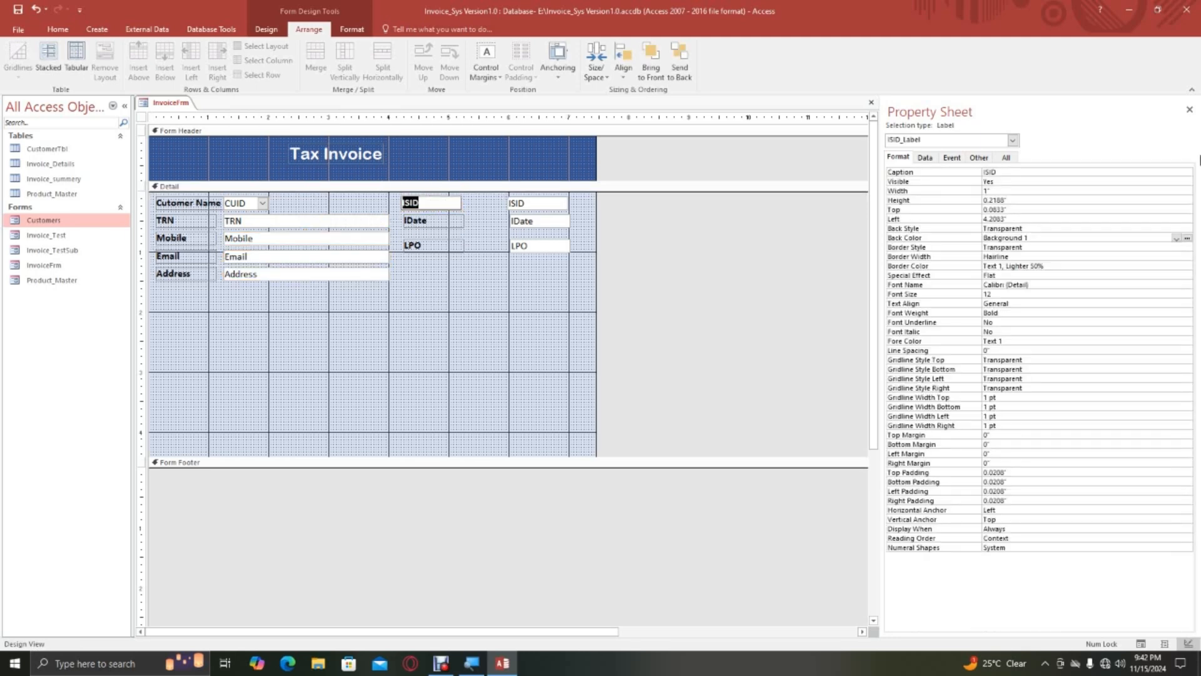
{"action": "key", "text": "BackSpace"}
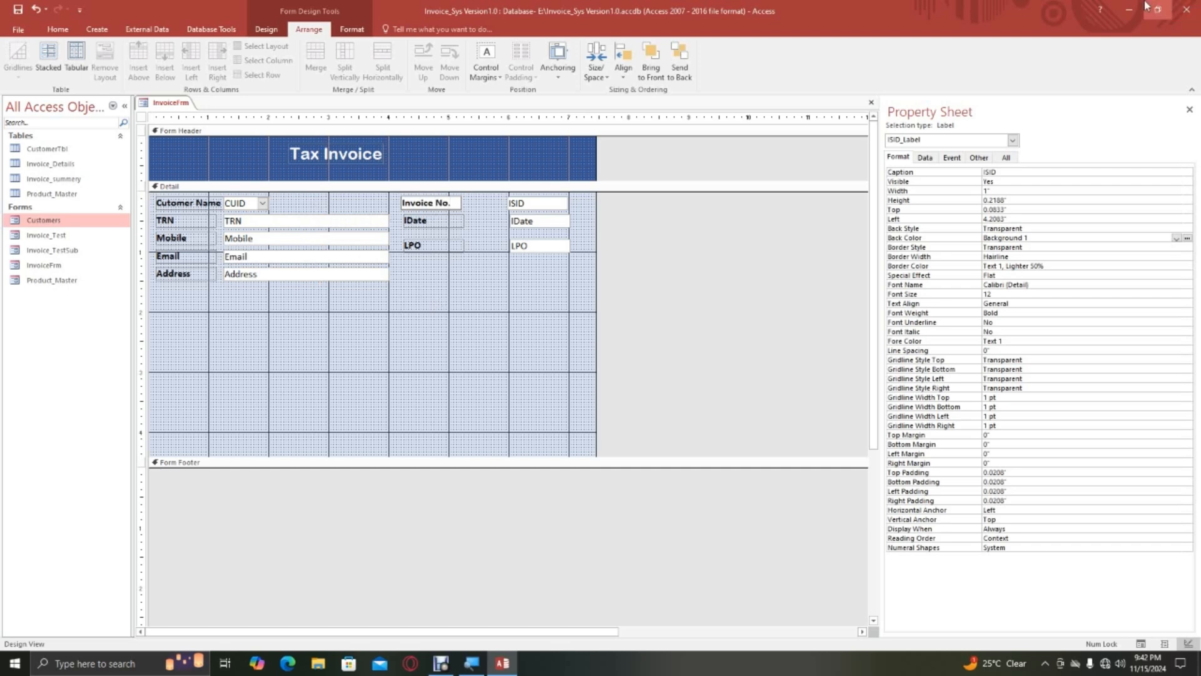
{"action": "key", "text": "Return"}
Change the IDate label's text to "Invoice Date.".
{"action": "left_click", "coordinate": [438, 221]}
{"action": "left_click", "coordinate": [438, 220]}
{"action": "left_click_drag", "start_coordinate": [438, 221], "coordinate": [380, 218]}
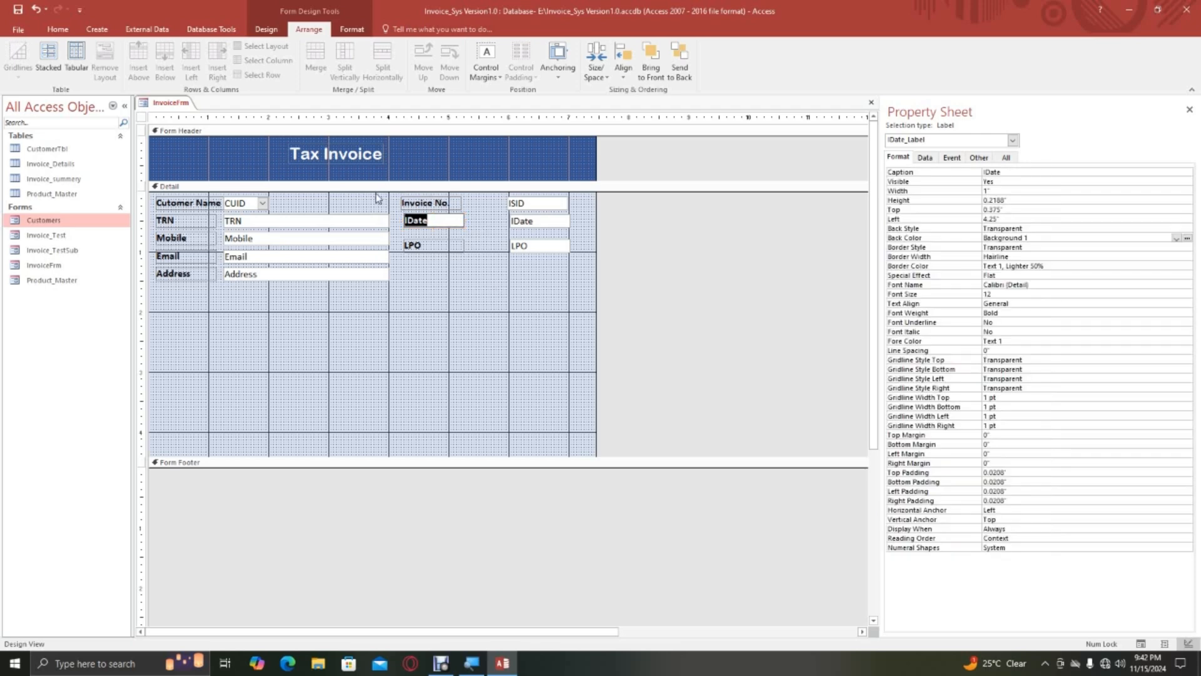
{"action": "type", "text": "Invoice"}
{"action": "left_click", "coordinate": [441, 248]}
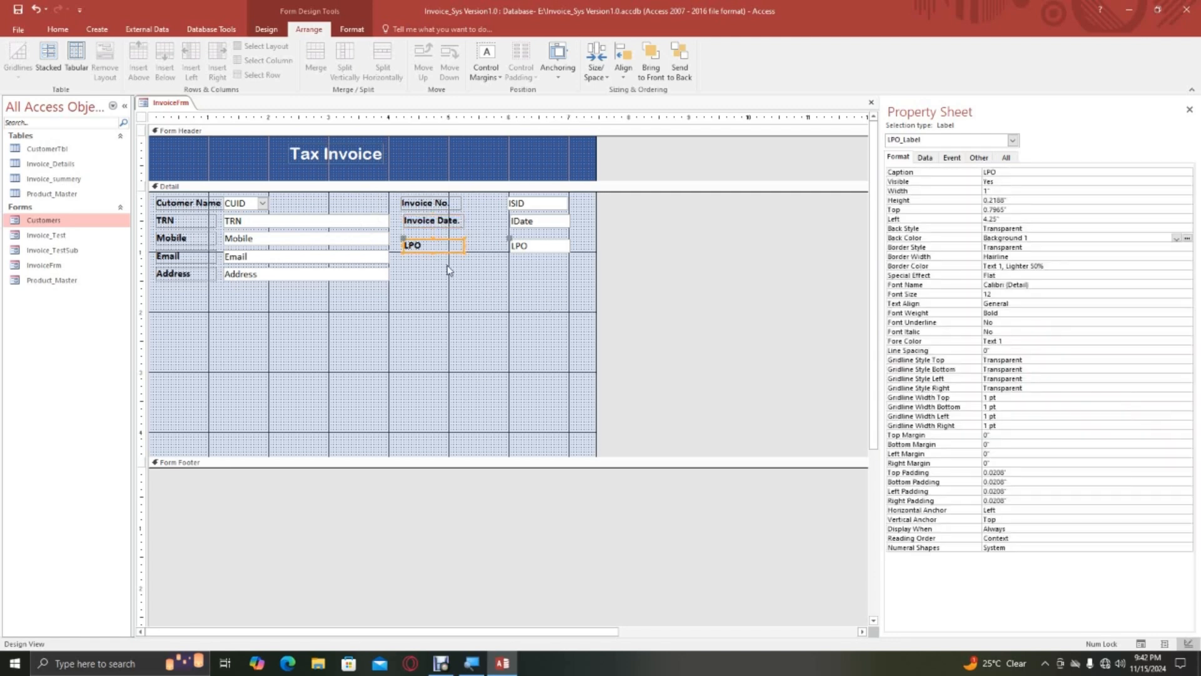
Apply a Stacked layout to the Invoice No., Invoice Date. and LPO labels and their fields.
{"action": "left_click", "coordinate": [473, 266]}
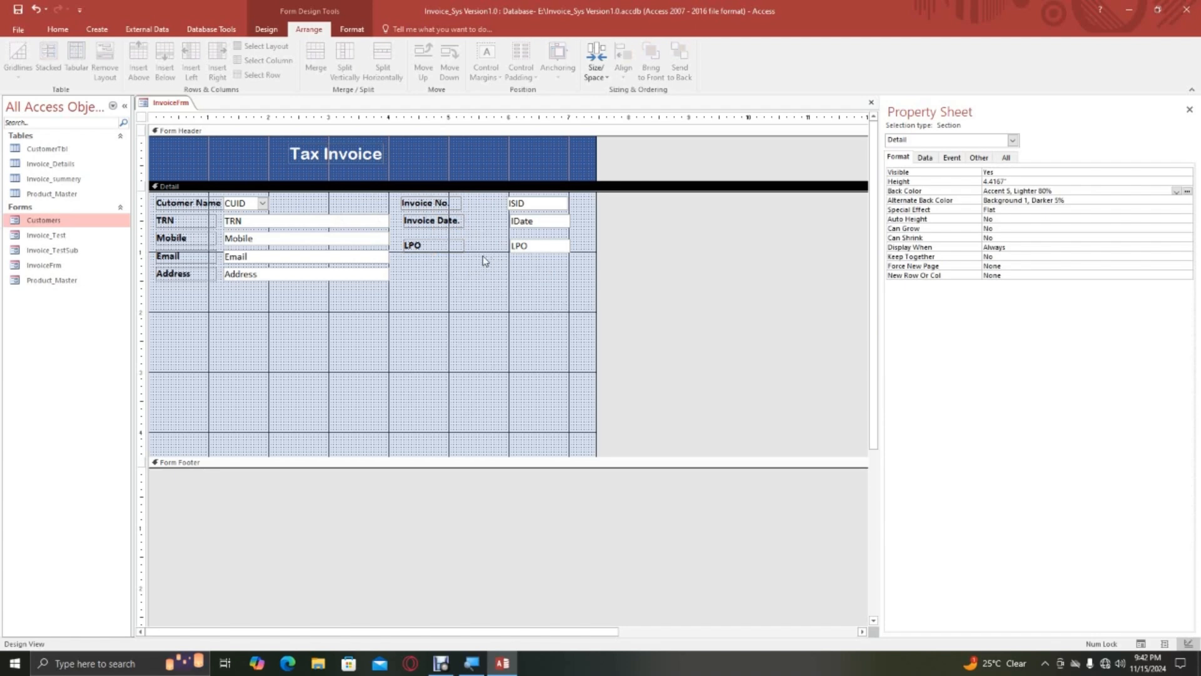
{"action": "left_click_drag", "start_coordinate": [398, 194], "coordinate": [574, 260]}
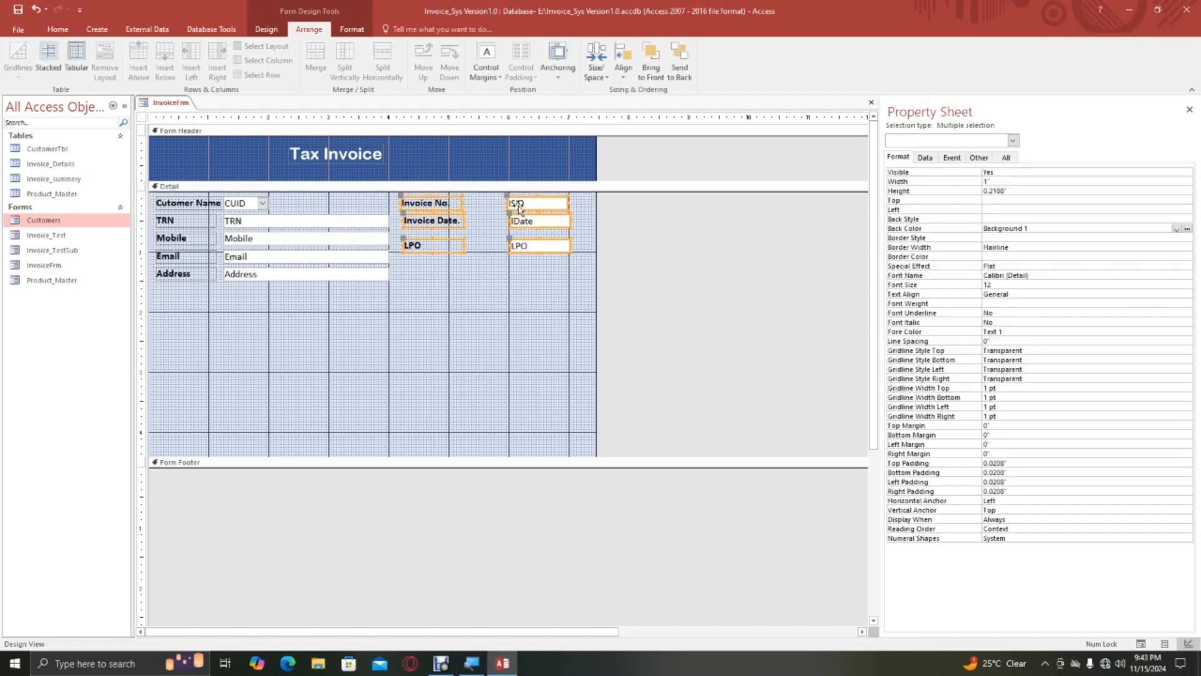
{"action": "right_click", "coordinate": [518, 206]}
{"action": "mouse_move", "coordinate": [573, 362]}
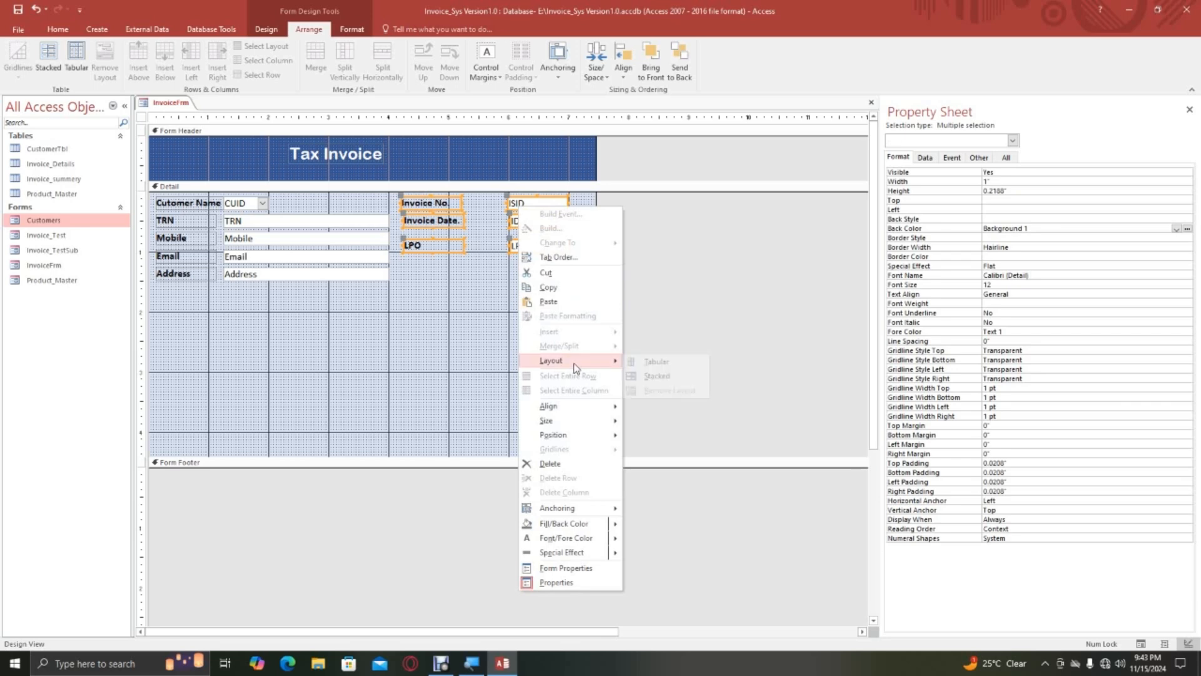
{"action": "left_click", "coordinate": [656, 376]}
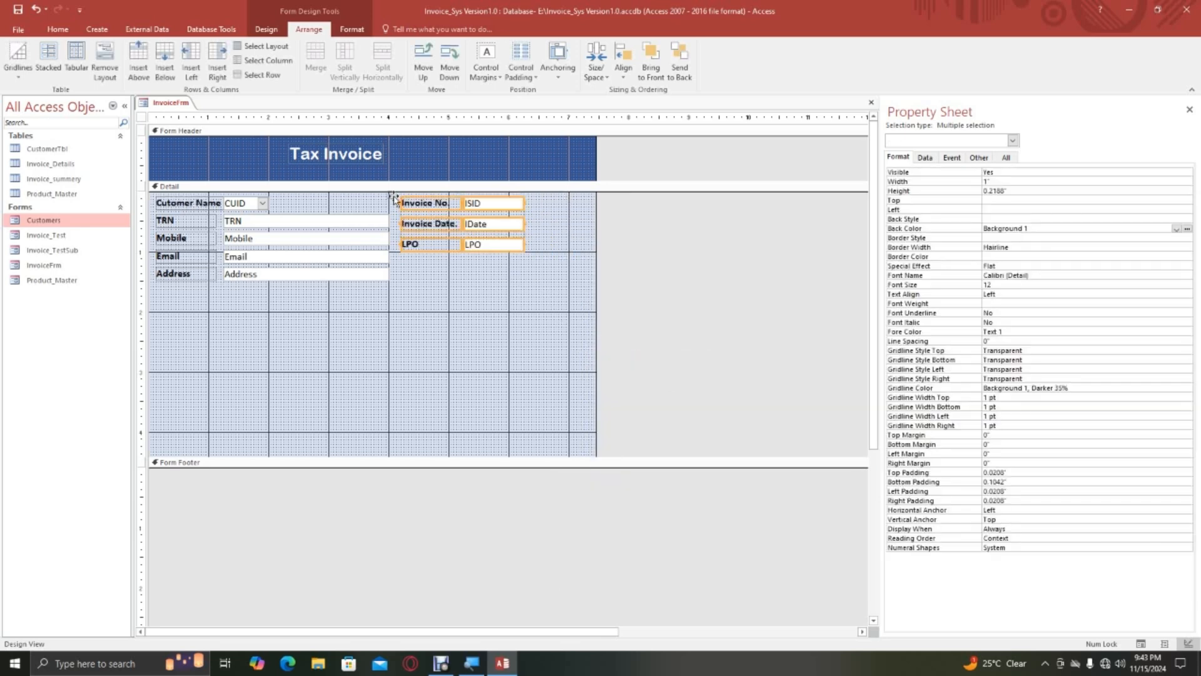
Move the stacked invoice fields toward the form's right edge, away from the customer details.
{"action": "left_click_drag", "start_coordinate": [393, 198], "coordinate": [440, 206]}
{"action": "left_click", "coordinate": [461, 289]}
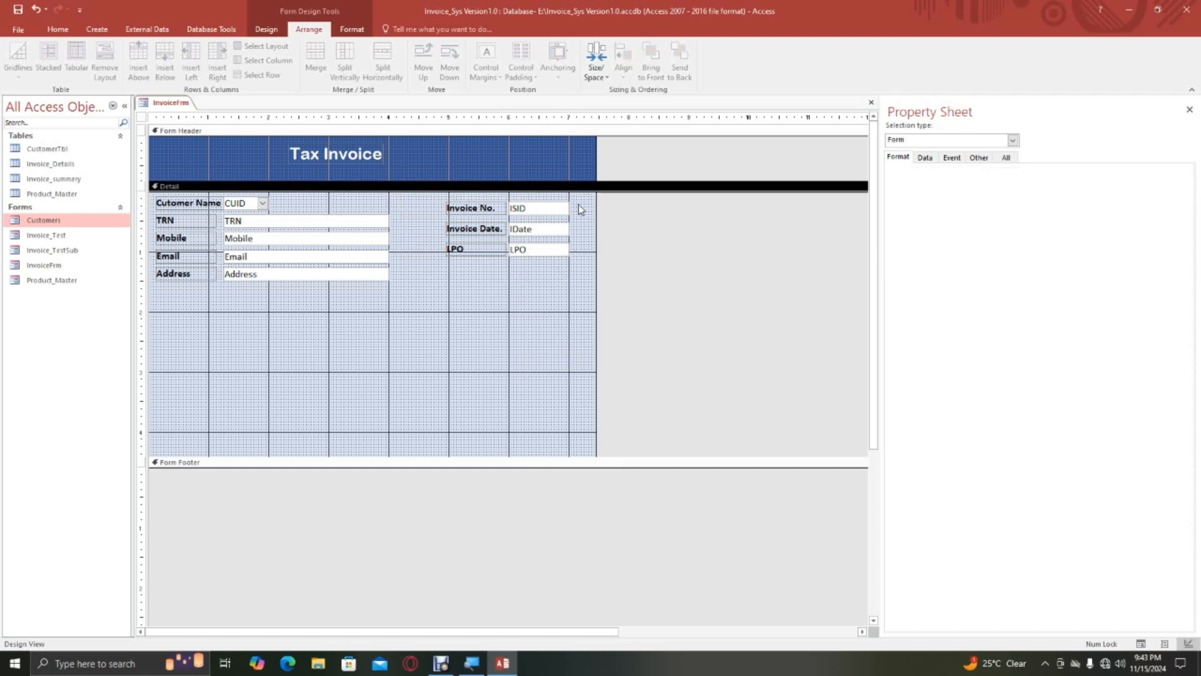
{"action": "left_click_drag", "start_coordinate": [580, 204], "coordinate": [529, 279]}
{"action": "left_click", "coordinate": [528, 279]}
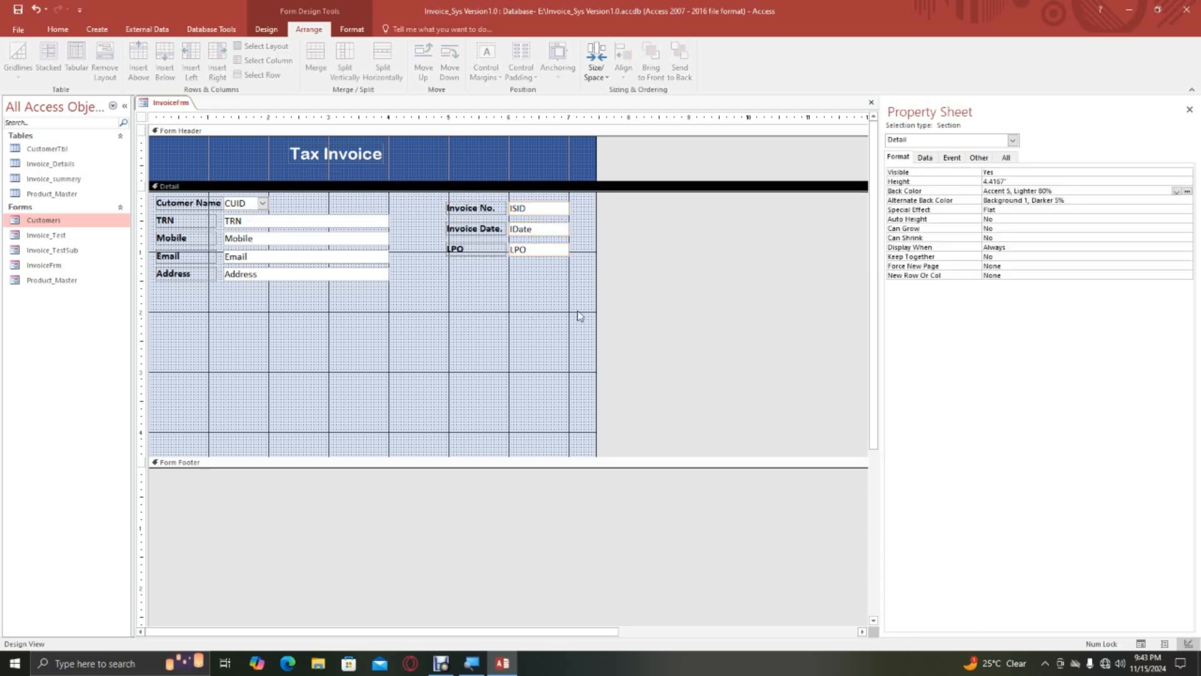
Increase the Form Header height to 1" and widen the Tax Invoice label to about 1.67".
{"action": "left_click", "coordinate": [326, 155]}
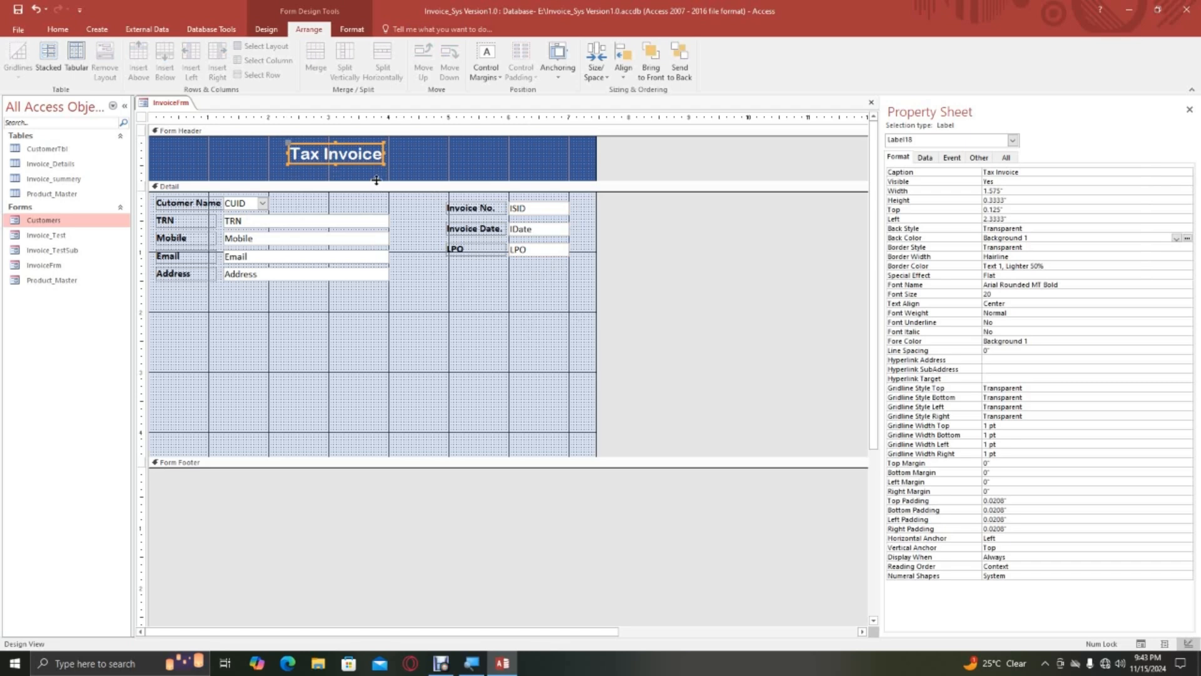
{"action": "left_click_drag", "start_coordinate": [376, 181], "coordinate": [369, 193]}
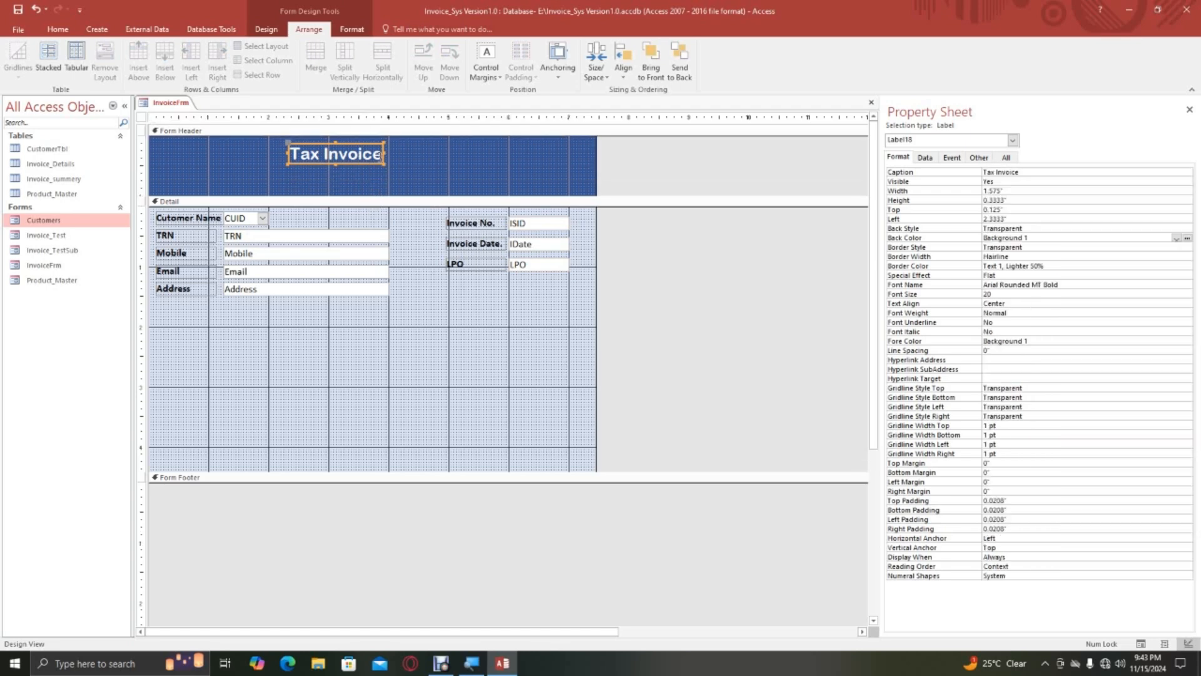
{"action": "left_click", "coordinate": [386, 152]}
{"action": "left_click_drag", "start_coordinate": [389, 152], "coordinate": [394, 153]}
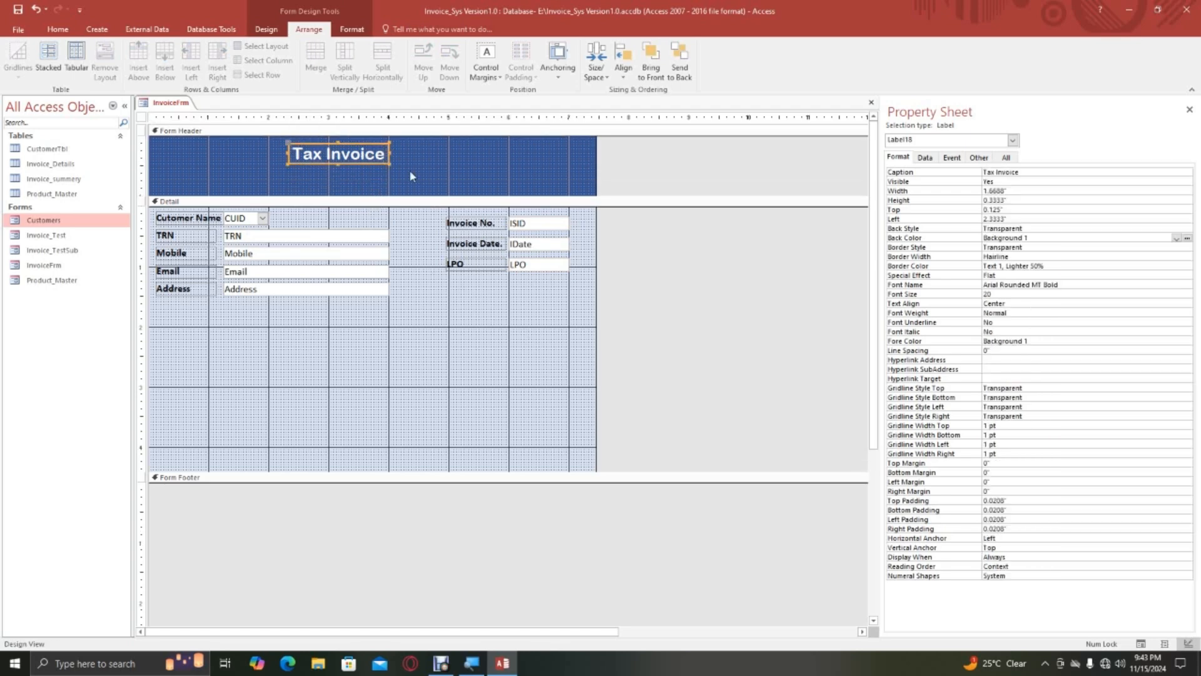
Copy the Add, Edit, Next, Prev, Close and Refresh buttons from the Customers form's header into InvoiceFrm's header and place them beneath the title.
{"action": "right_click", "coordinate": [59, 222]}
{"action": "left_click", "coordinate": [88, 257]}
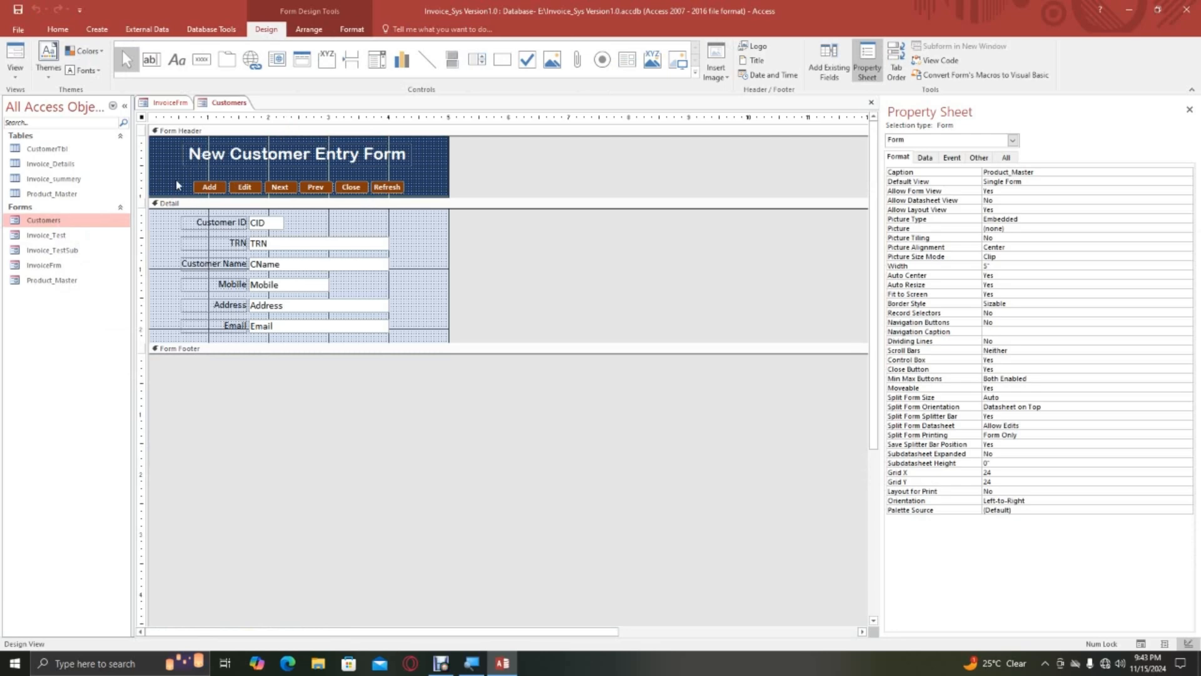
{"action": "left_click_drag", "start_coordinate": [177, 185], "coordinate": [425, 196]}
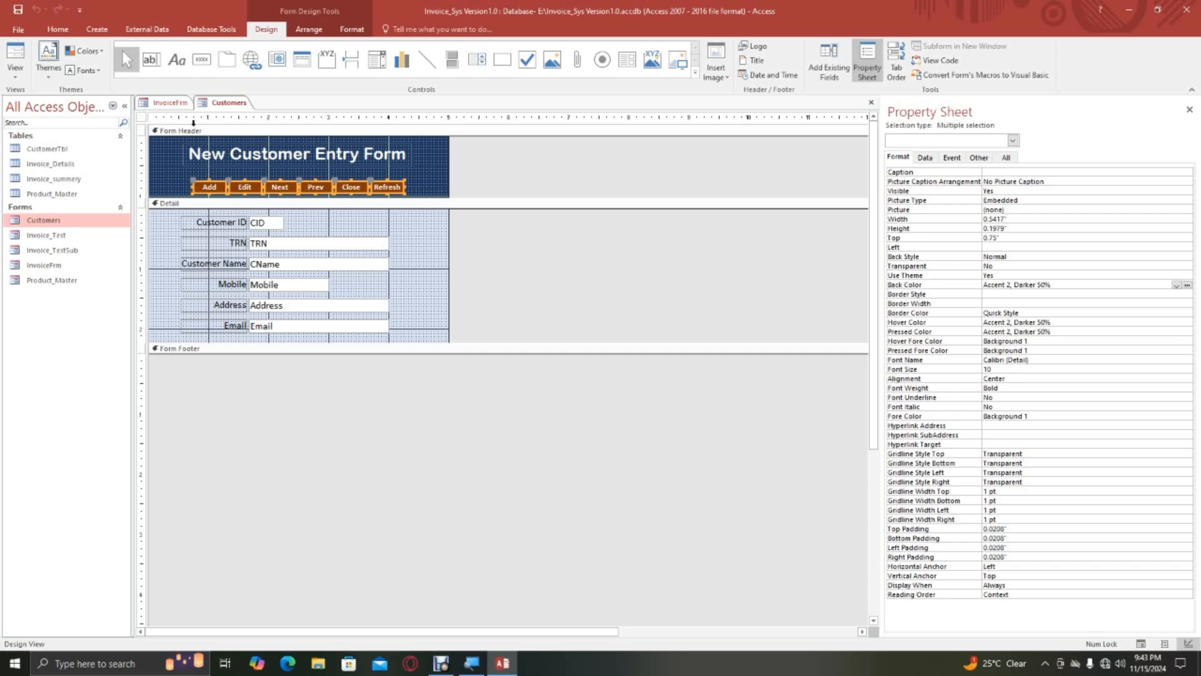
{"action": "left_click", "coordinate": [172, 104]}
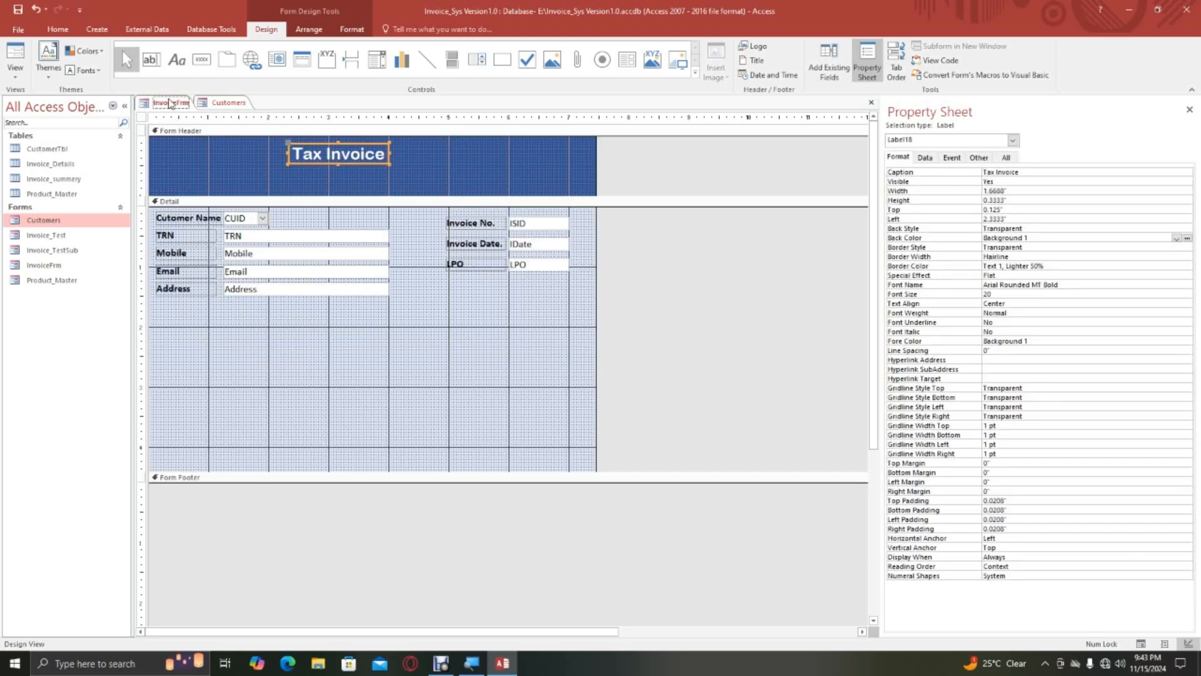
{"action": "left_click", "coordinate": [253, 180]}
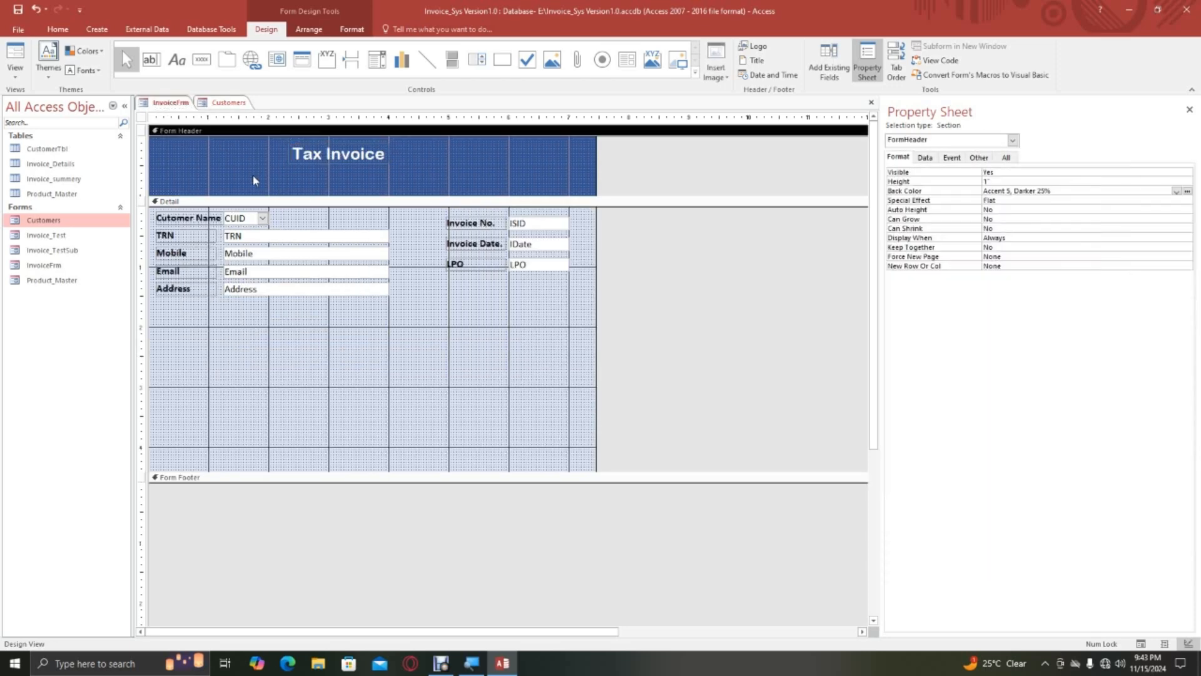
{"action": "key", "text": "ctrl+v"}
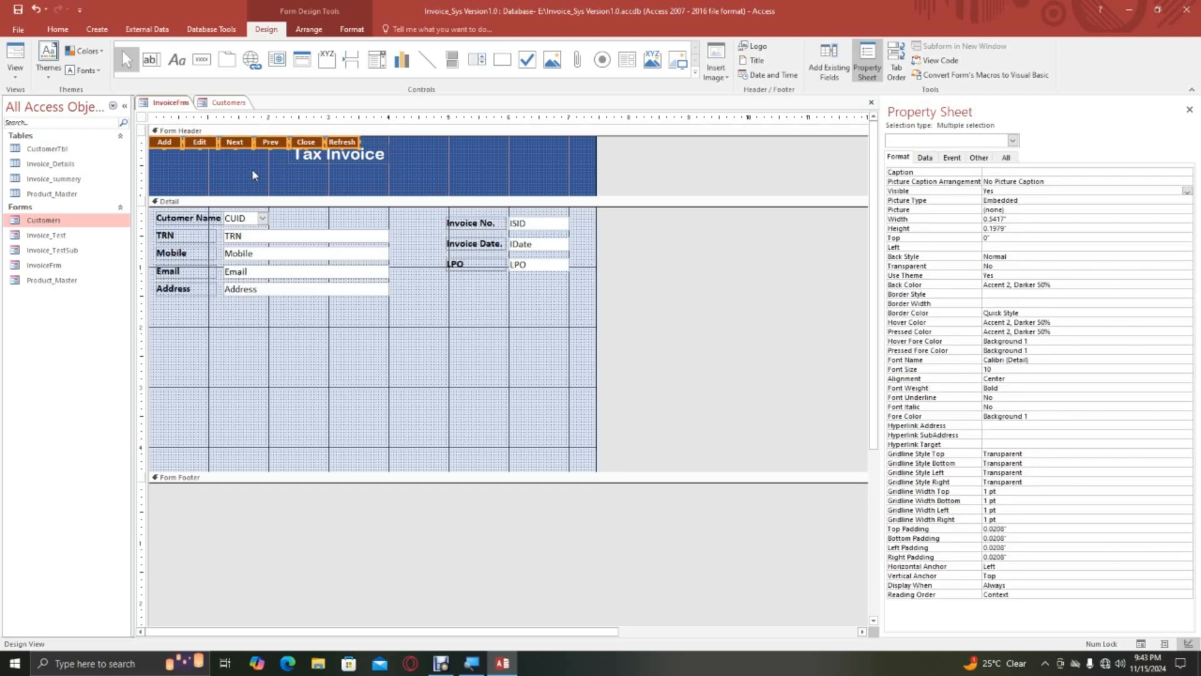
{"action": "left_click_drag", "start_coordinate": [258, 147], "coordinate": [353, 187]}
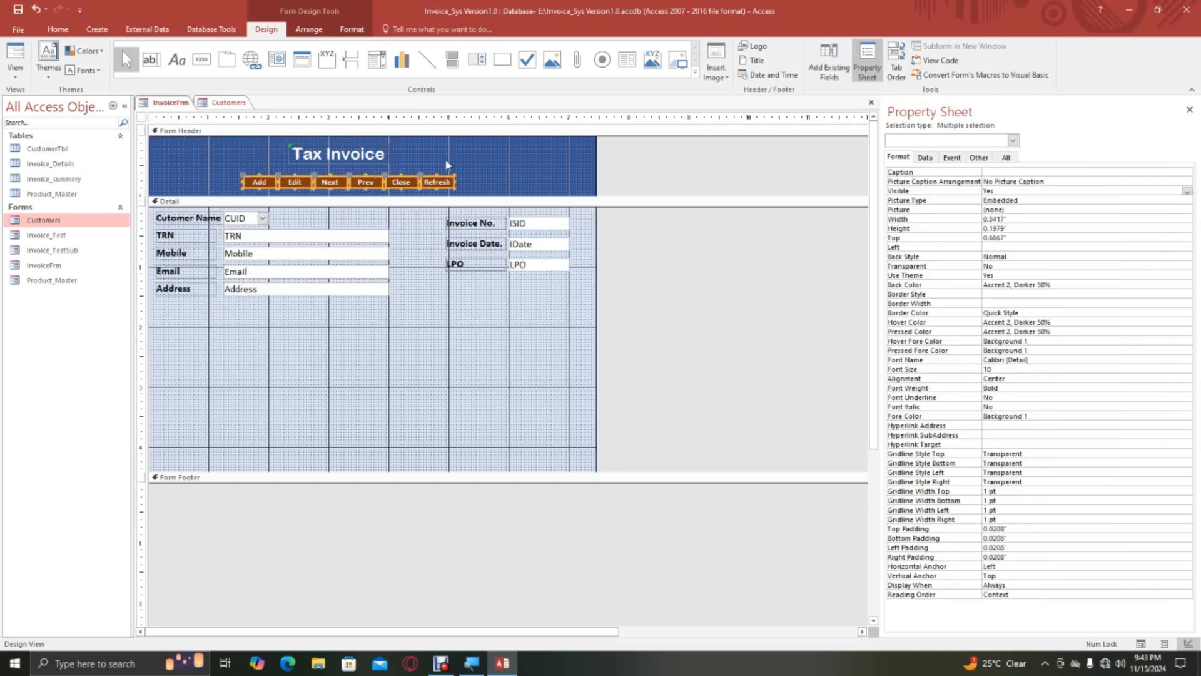
Ignore the unassociated-label error on the Tax Invoice title.
{"action": "left_click", "coordinate": [474, 161]}
{"action": "left_click", "coordinate": [282, 152]}
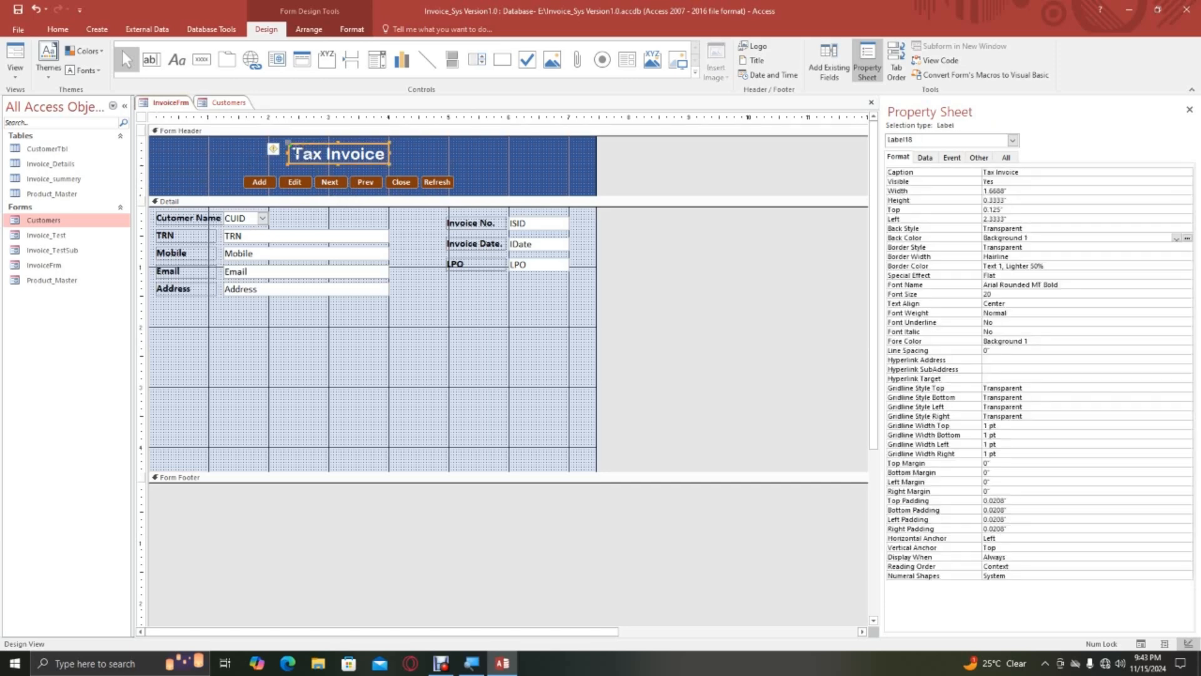
{"action": "left_click", "coordinate": [279, 152]}
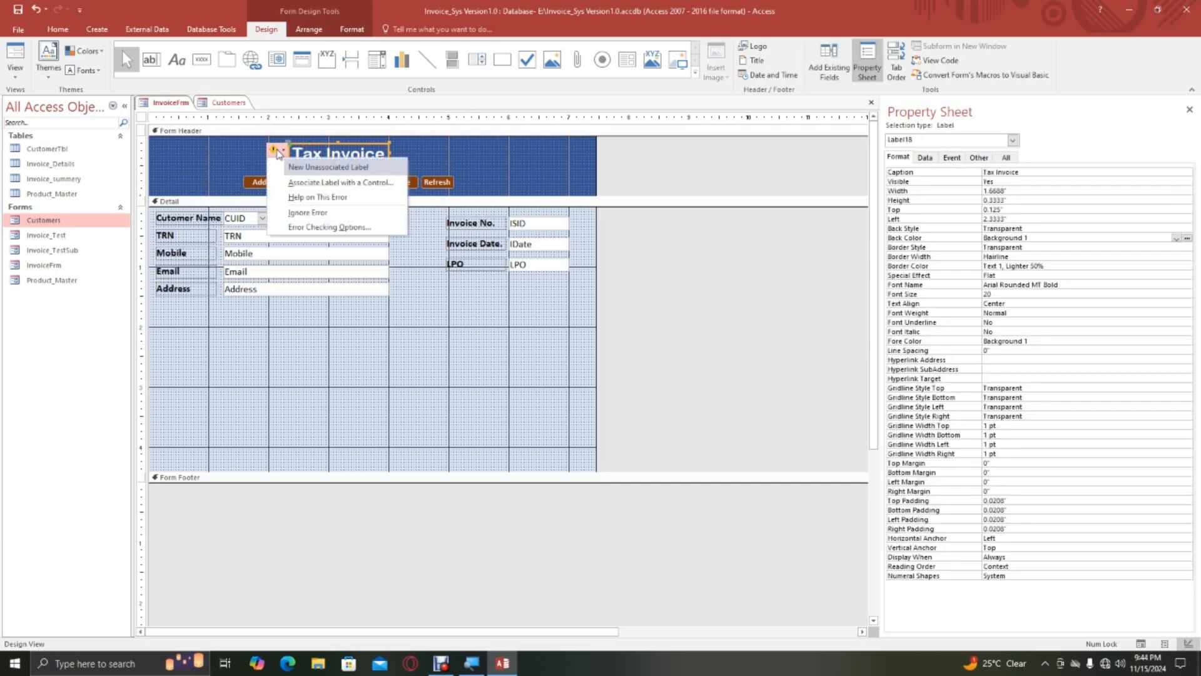
{"action": "left_click", "coordinate": [309, 212]}
{"action": "left_click", "coordinate": [444, 195]}
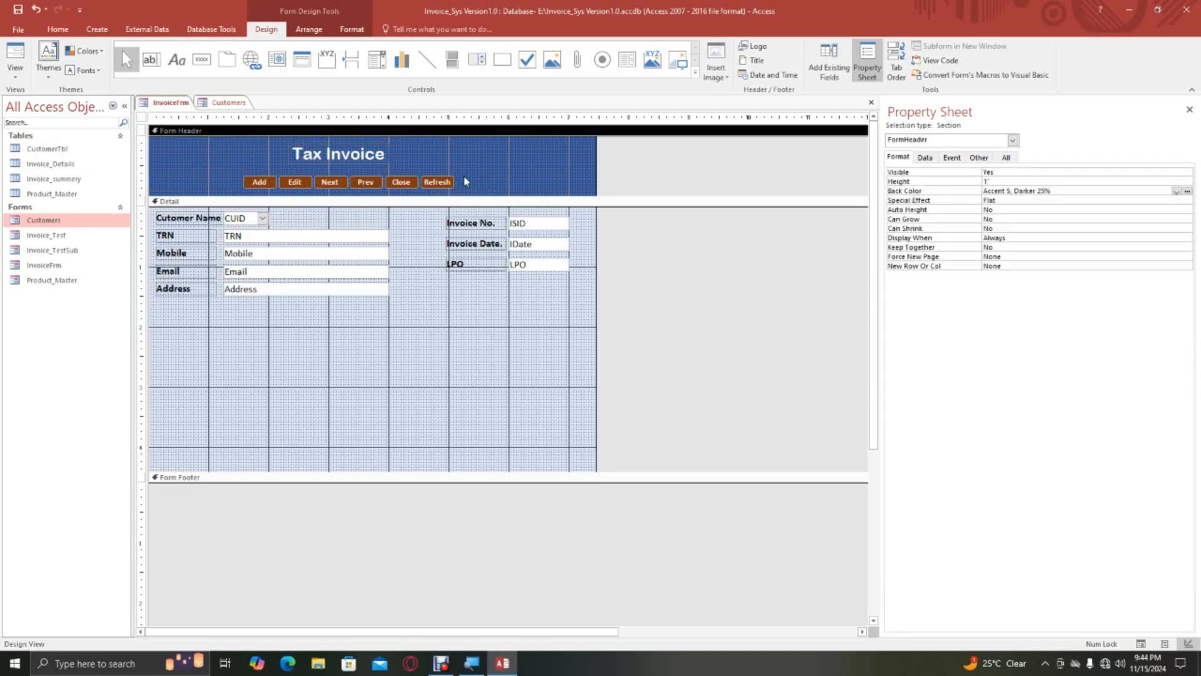
Raise the six header buttons to 0.5417" from the top, shorten the header slightly, and close the Customers form.
{"action": "left_click_drag", "start_coordinate": [465, 181], "coordinate": [315, 186]}
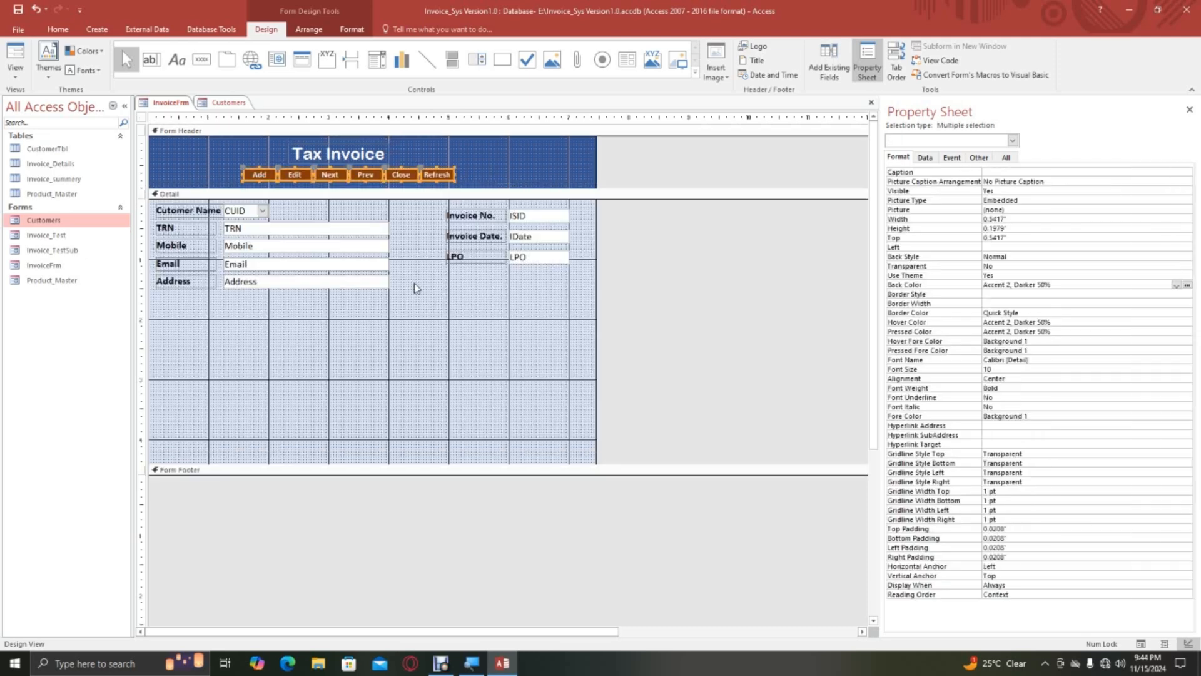
{"action": "left_click", "coordinate": [220, 104]}
{"action": "right_click", "coordinate": [231, 106]}
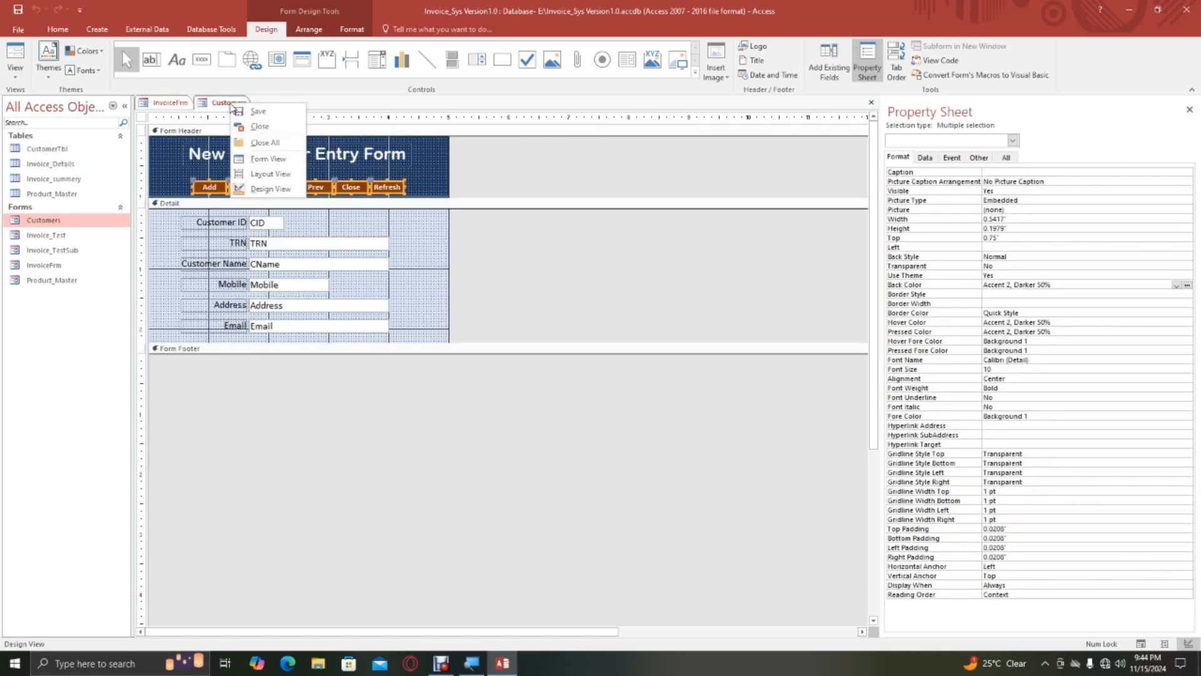
{"action": "left_click", "coordinate": [259, 126]}
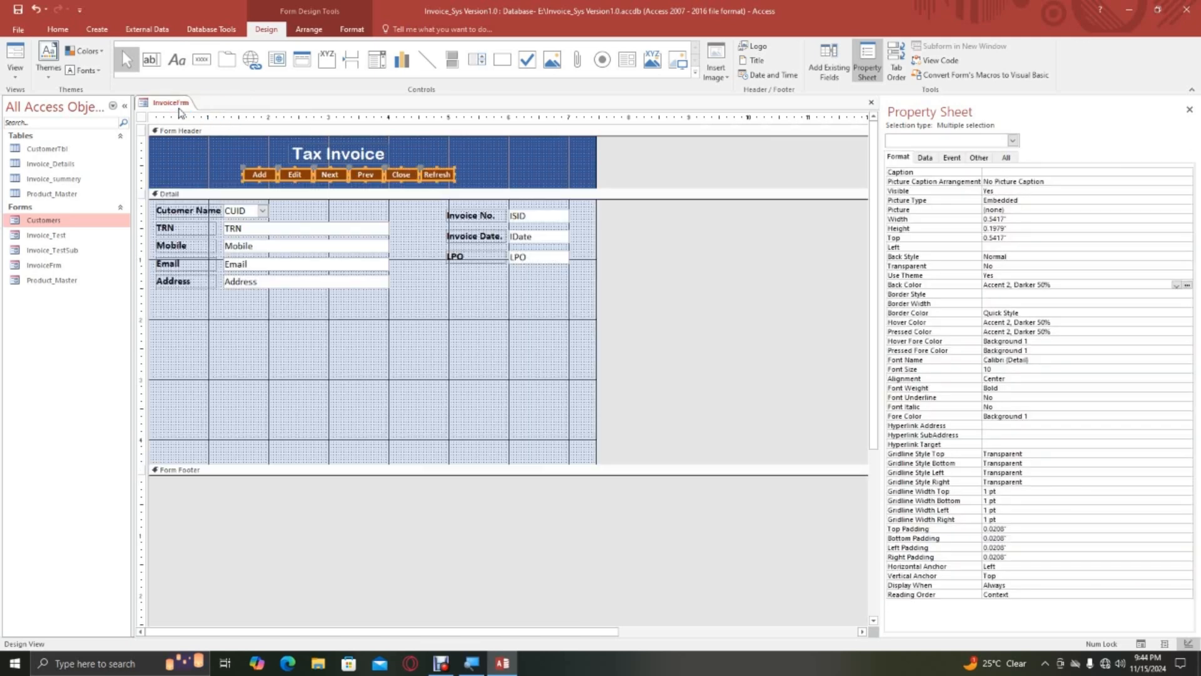
View InvoiceFrm in Form View, check the customer name choices, and close the form.
{"action": "right_click", "coordinate": [180, 113]}
{"action": "left_click", "coordinate": [177, 103]}
{"action": "right_click", "coordinate": [177, 104]}
{"action": "left_click", "coordinate": [212, 161]}
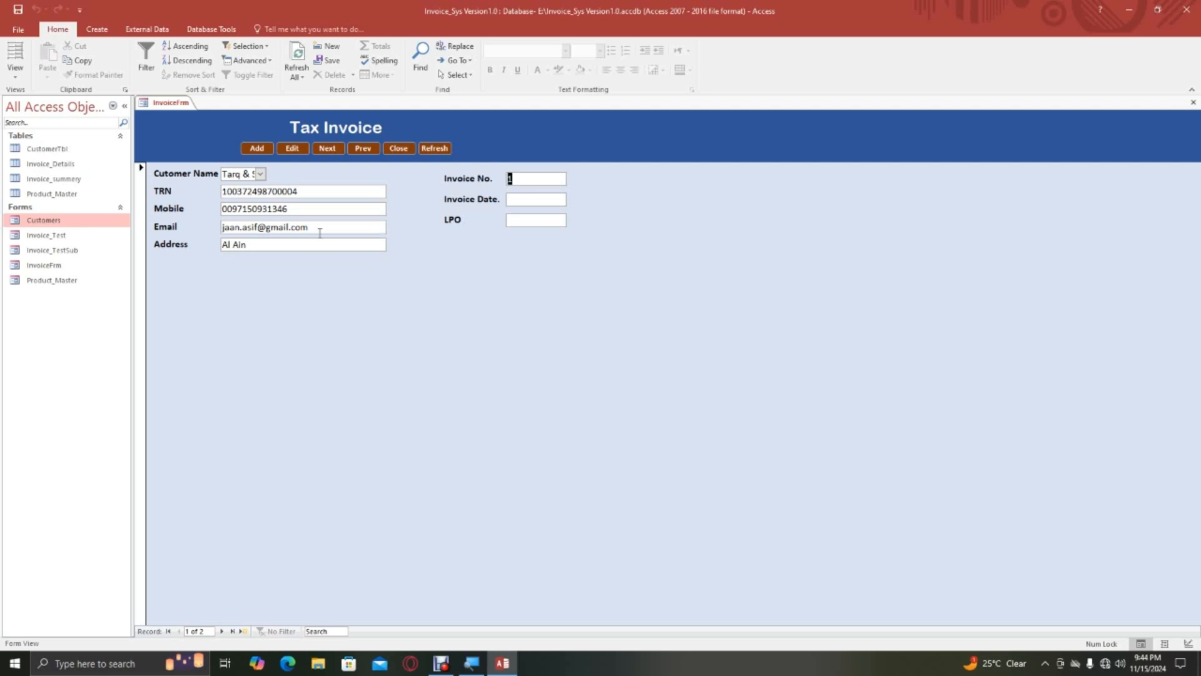
{"action": "left_click", "coordinate": [259, 175]}
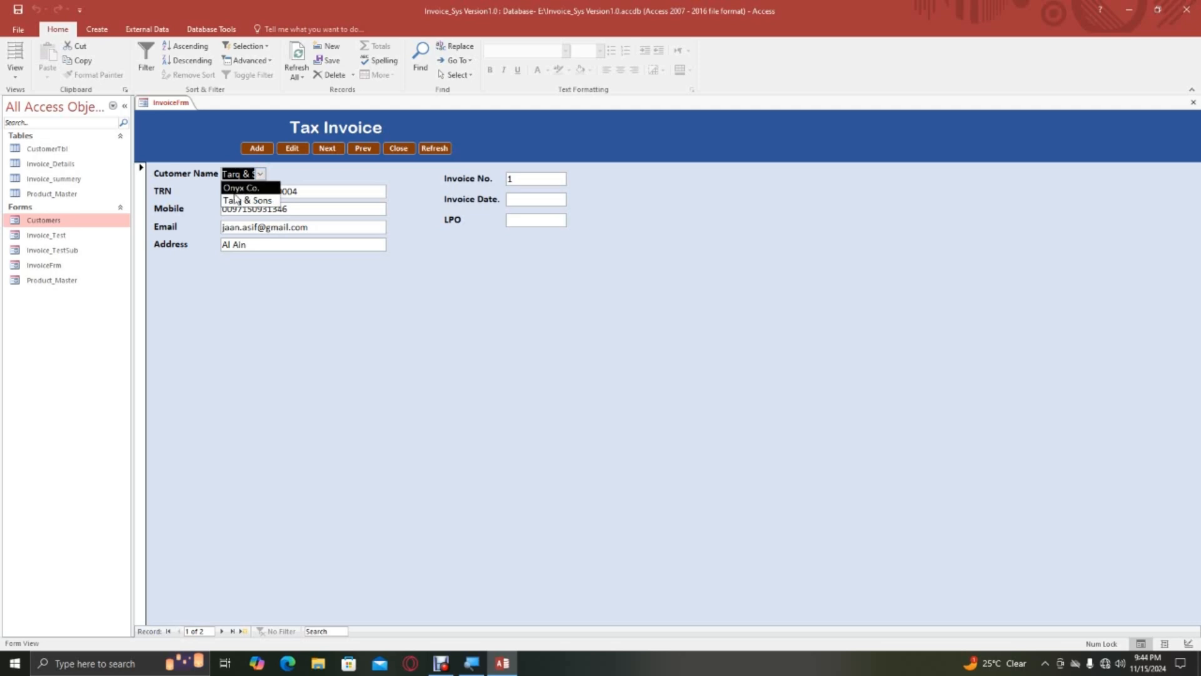
{"action": "left_click", "coordinate": [261, 174]}
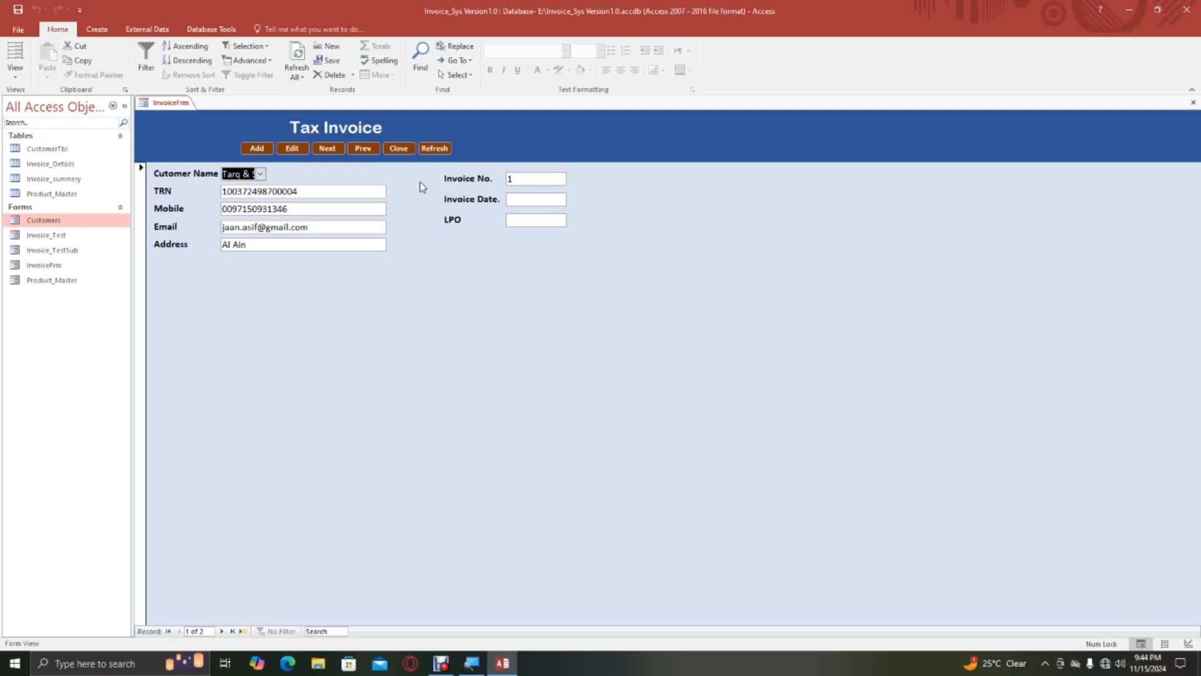
{"action": "right_click", "coordinate": [181, 105]}
{"action": "left_click", "coordinate": [207, 126]}
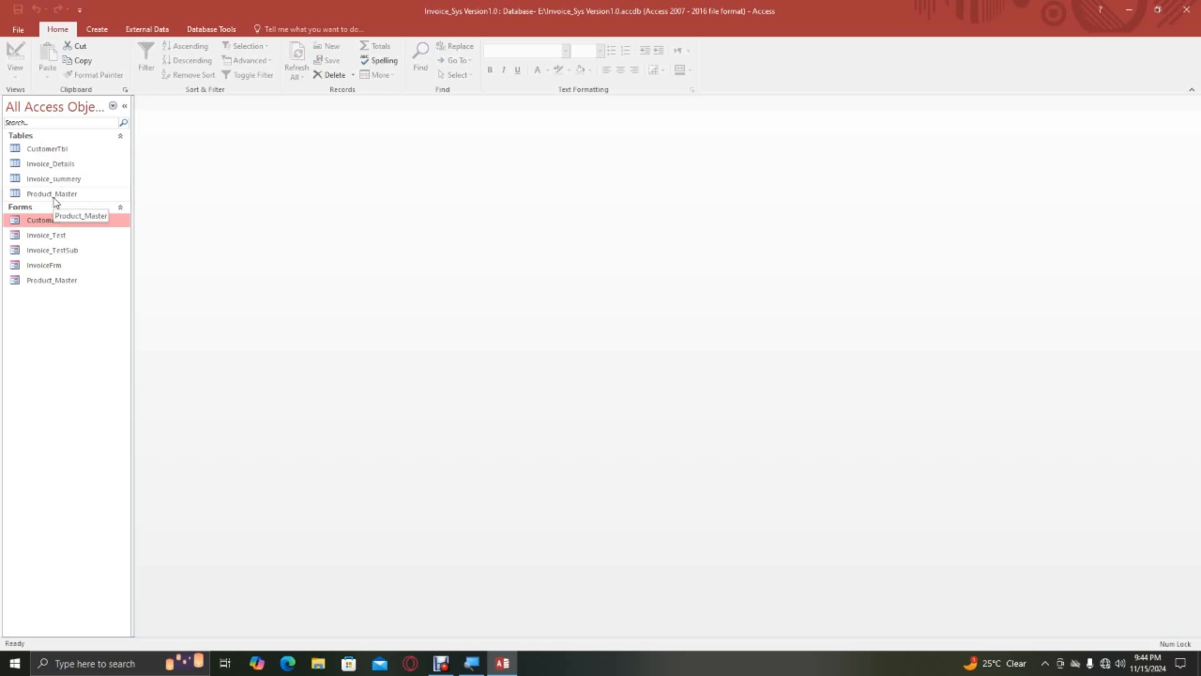
Delete all records from the Invoice_summery table and close it.
{"action": "right_click", "coordinate": [67, 181]}
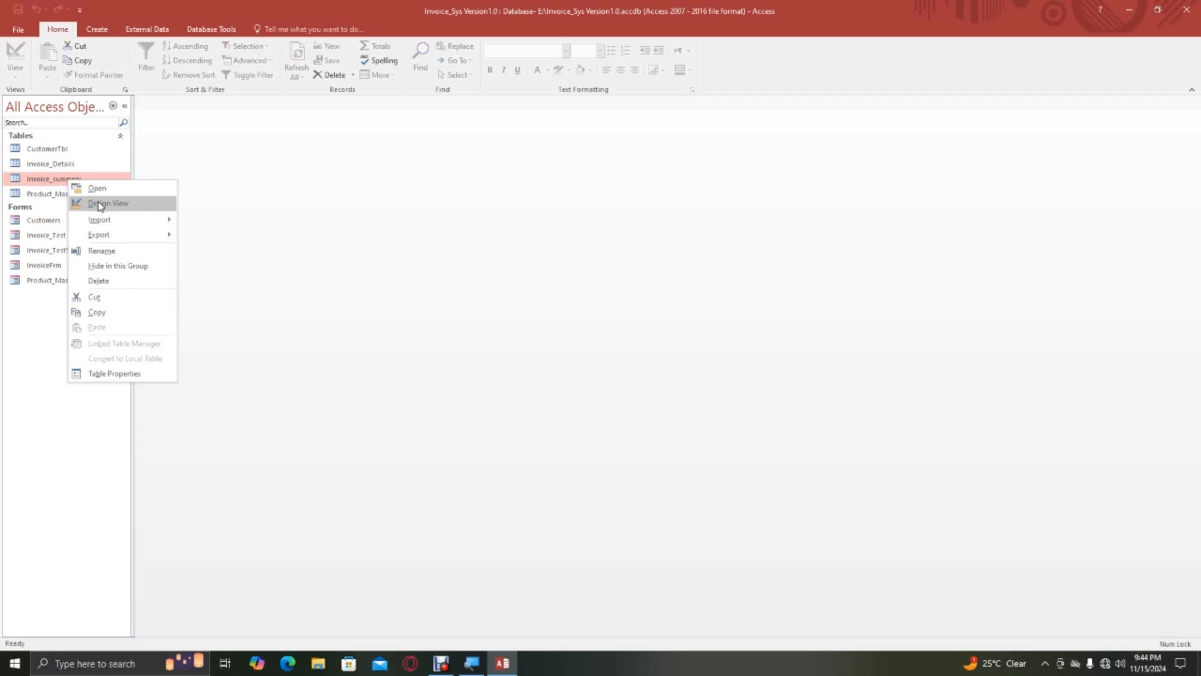
{"action": "double_click", "coordinate": [58, 178]}
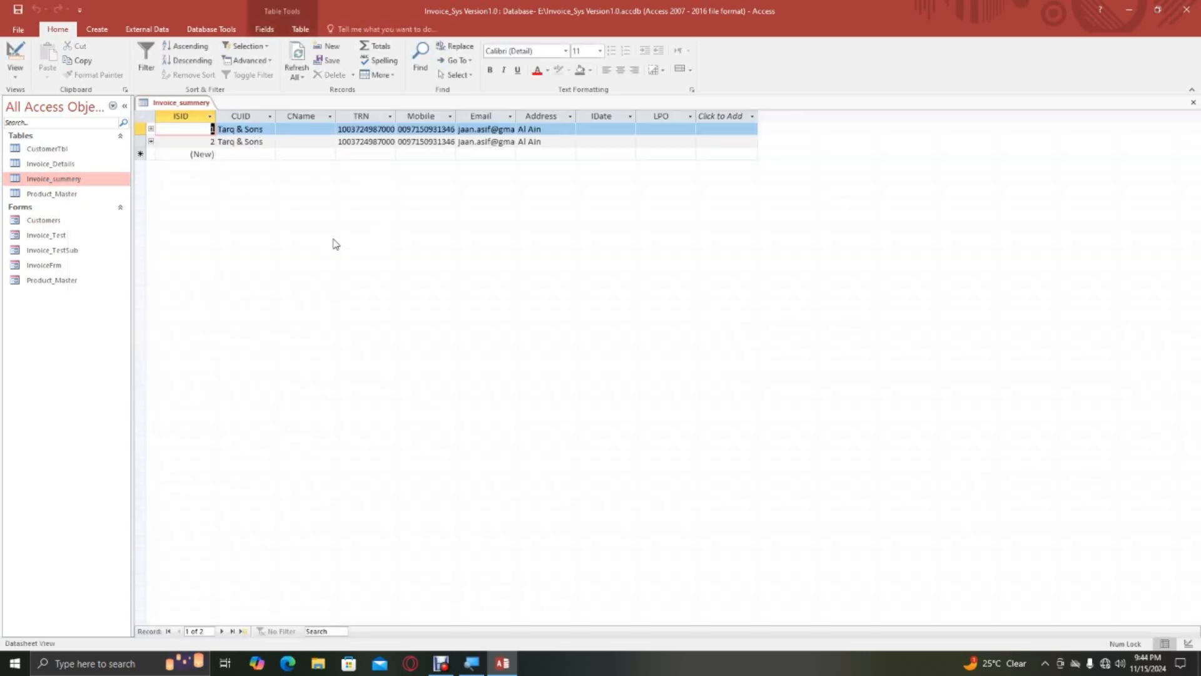
{"action": "key", "text": "ctrl+a"}
{"action": "key", "text": "ctrl+w"}
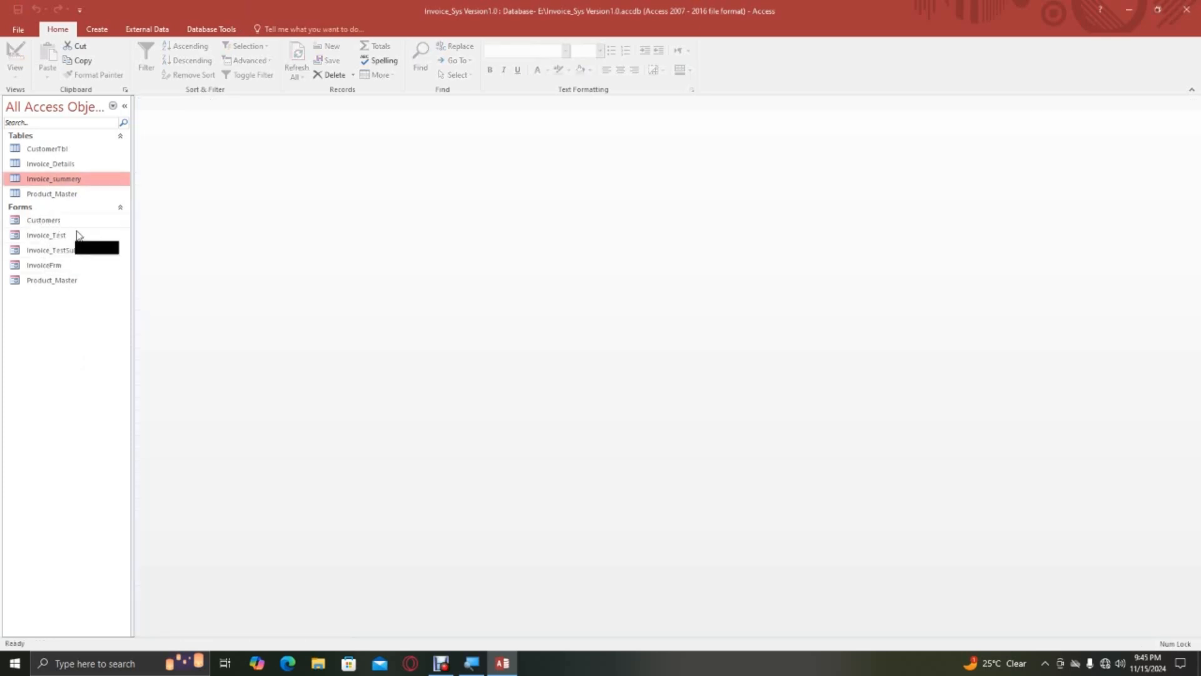
Reopen InvoiceFrm in Design View, widen the CUID combo box to 2.75", and save the form.
{"action": "double_click", "coordinate": [51, 267]}
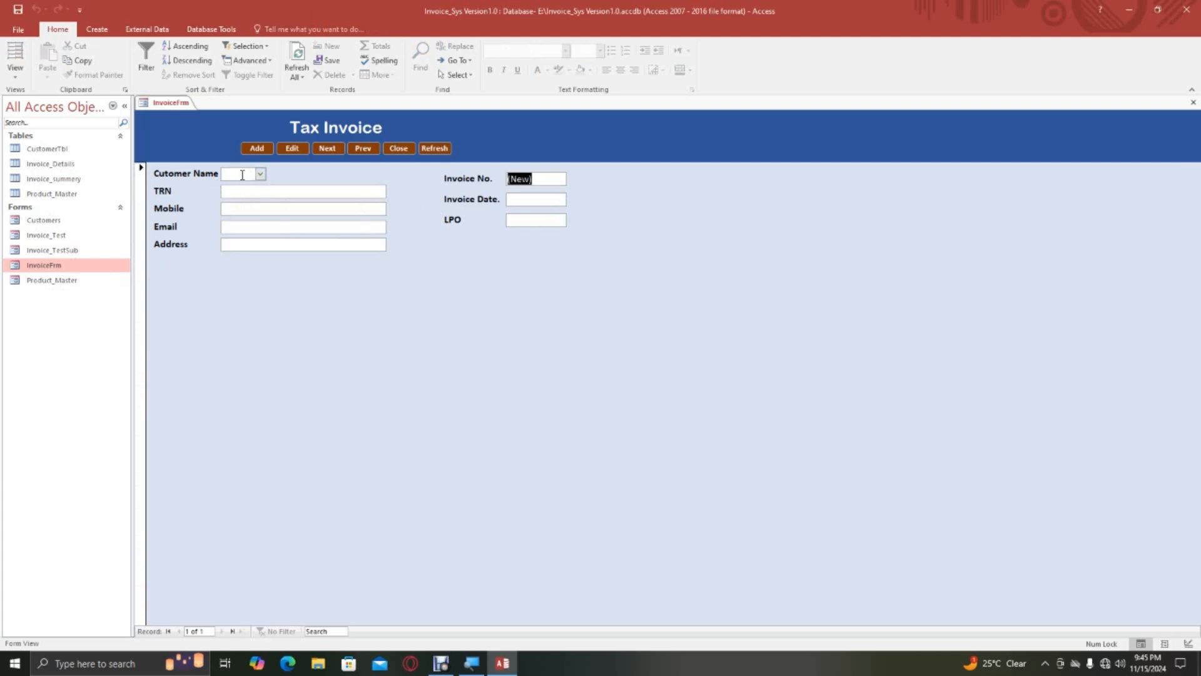
{"action": "right_click", "coordinate": [172, 106]}
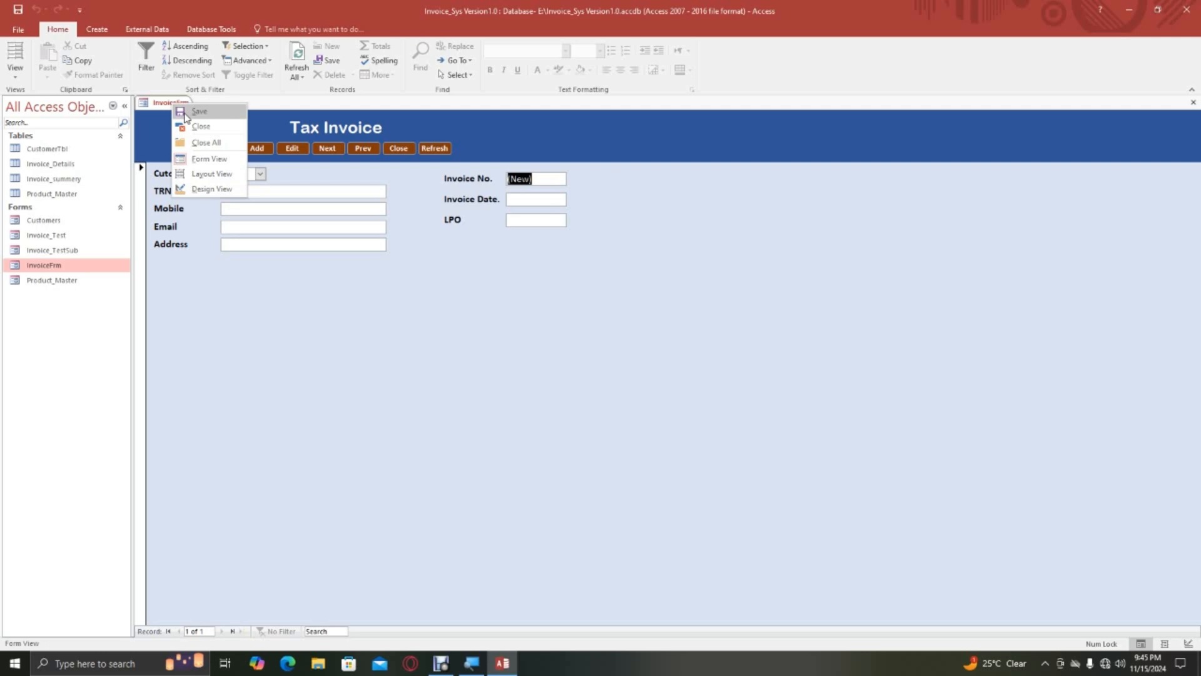
{"action": "left_click", "coordinate": [216, 186]}
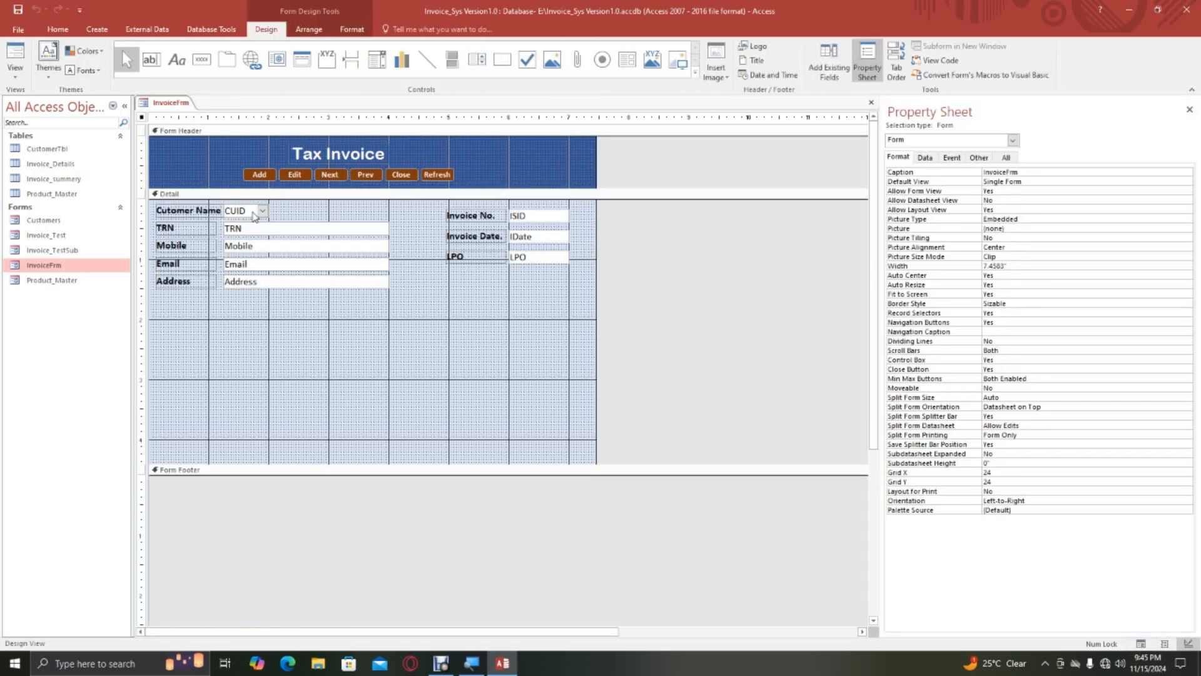
{"action": "left_click", "coordinate": [253, 213]}
{"action": "left_click_drag", "start_coordinate": [270, 215], "coordinate": [388, 215]}
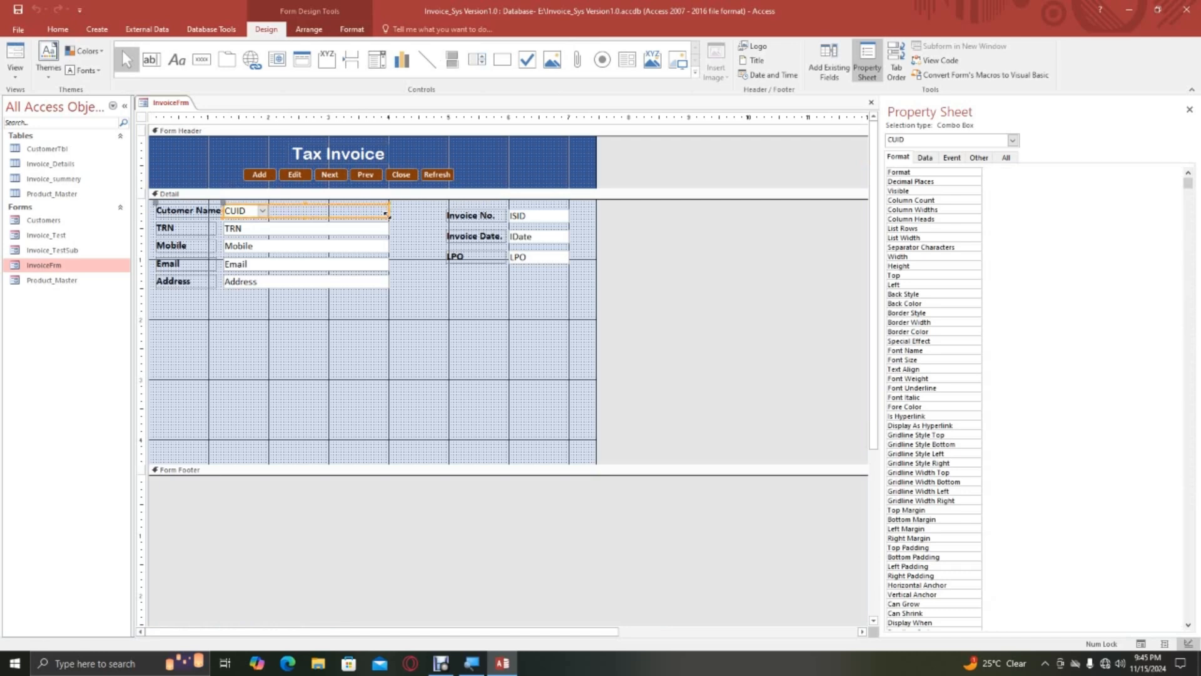
{"action": "right_click", "coordinate": [176, 102]}
{"action": "left_click", "coordinate": [204, 110]}
View InvoiceFrm in Form View and enter a test invoice for Tarq & Sons dated 11/15/2024.
{"action": "right_click", "coordinate": [176, 102]}
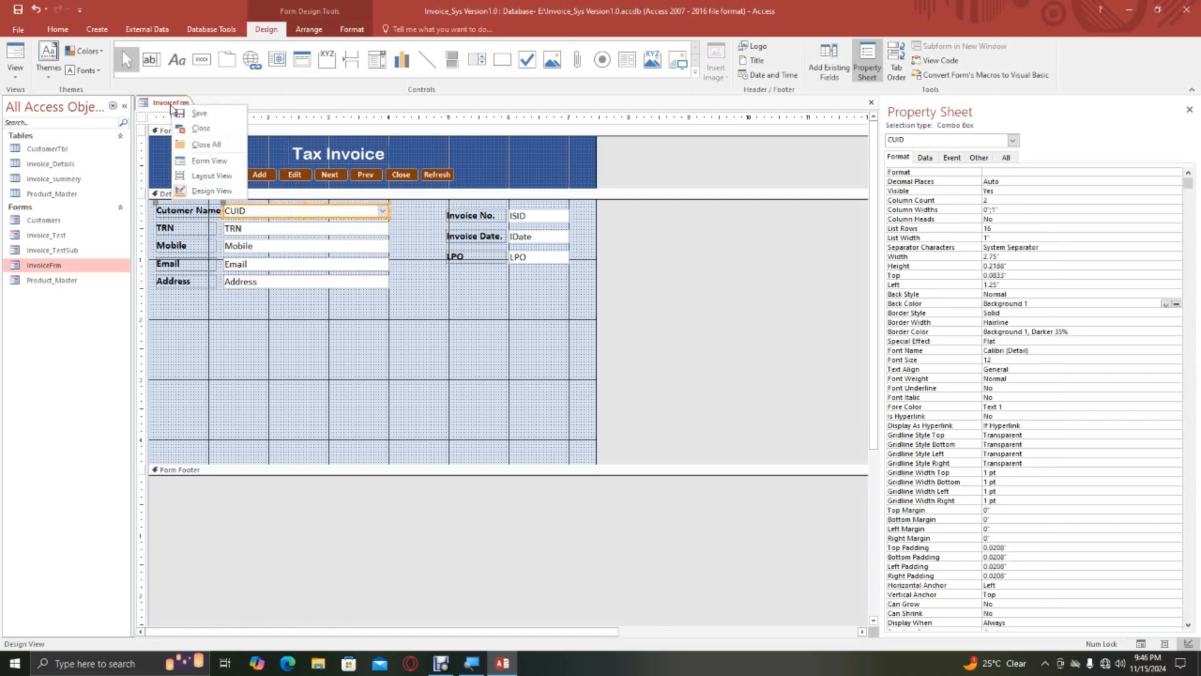
{"action": "left_click", "coordinate": [210, 158]}
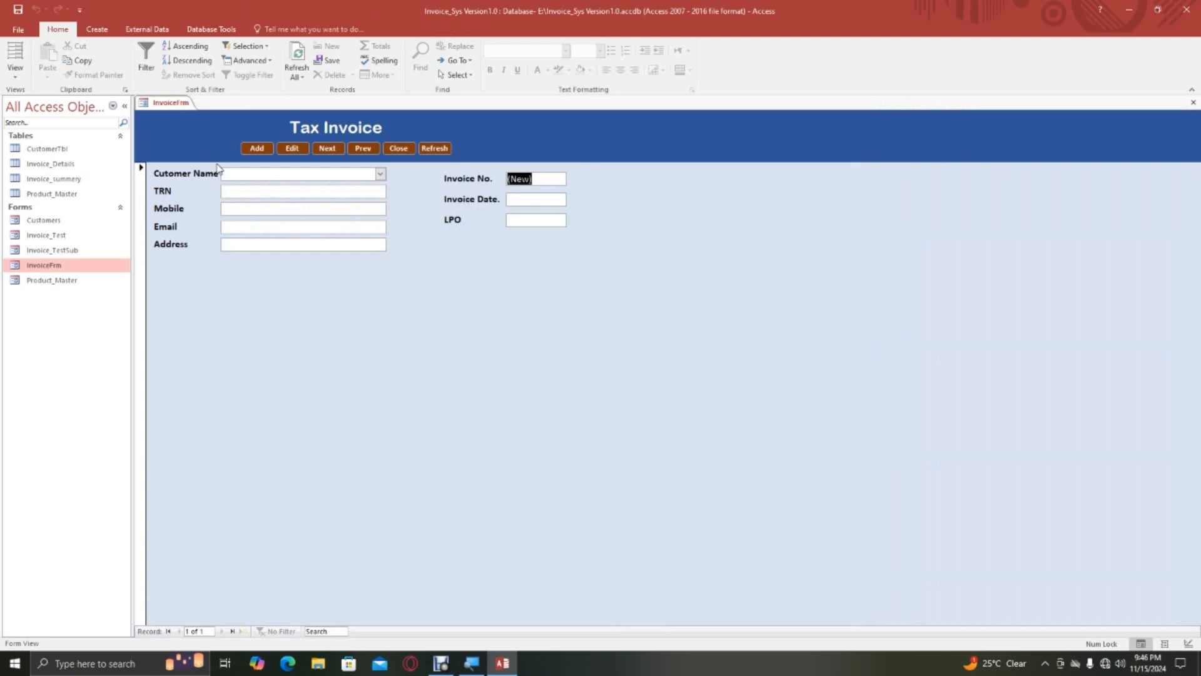
{"action": "left_click", "coordinate": [380, 174]}
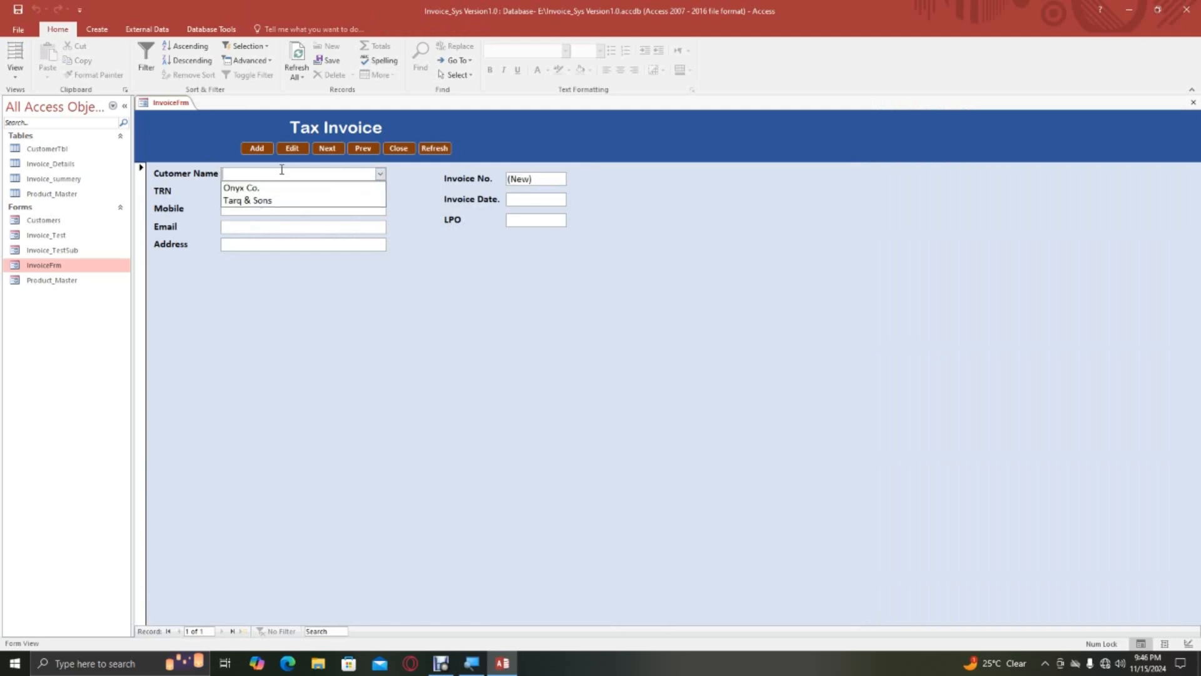
{"action": "left_click", "coordinate": [278, 204]}
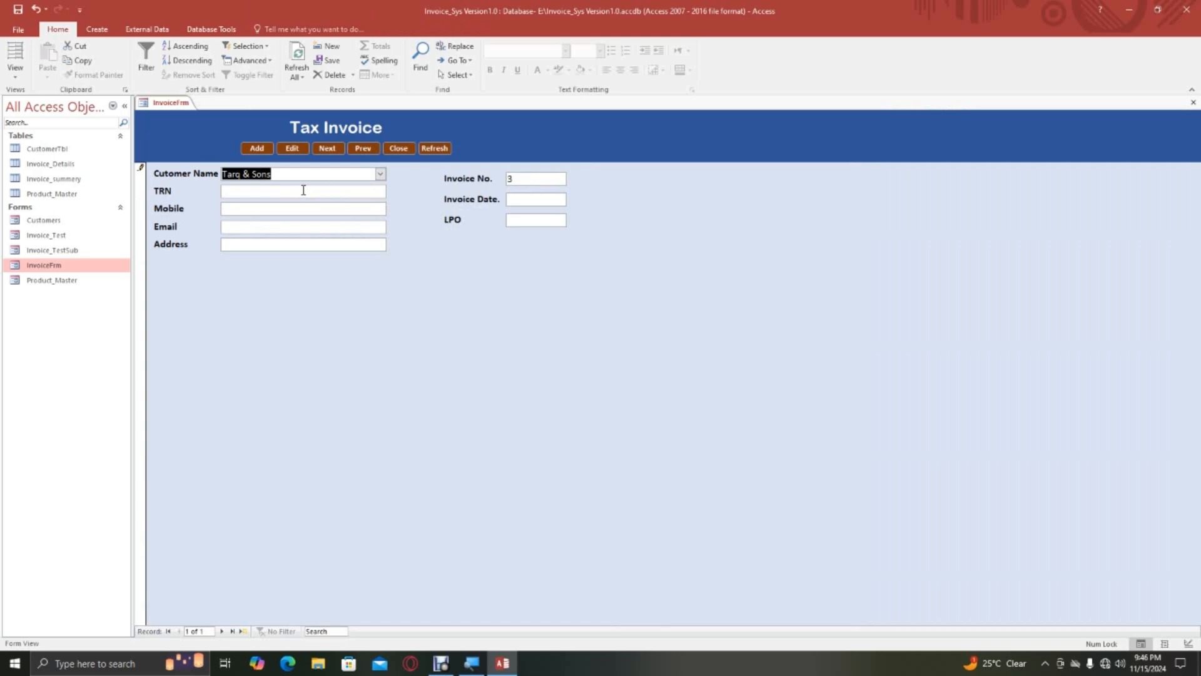
{"action": "left_click", "coordinate": [263, 190]}
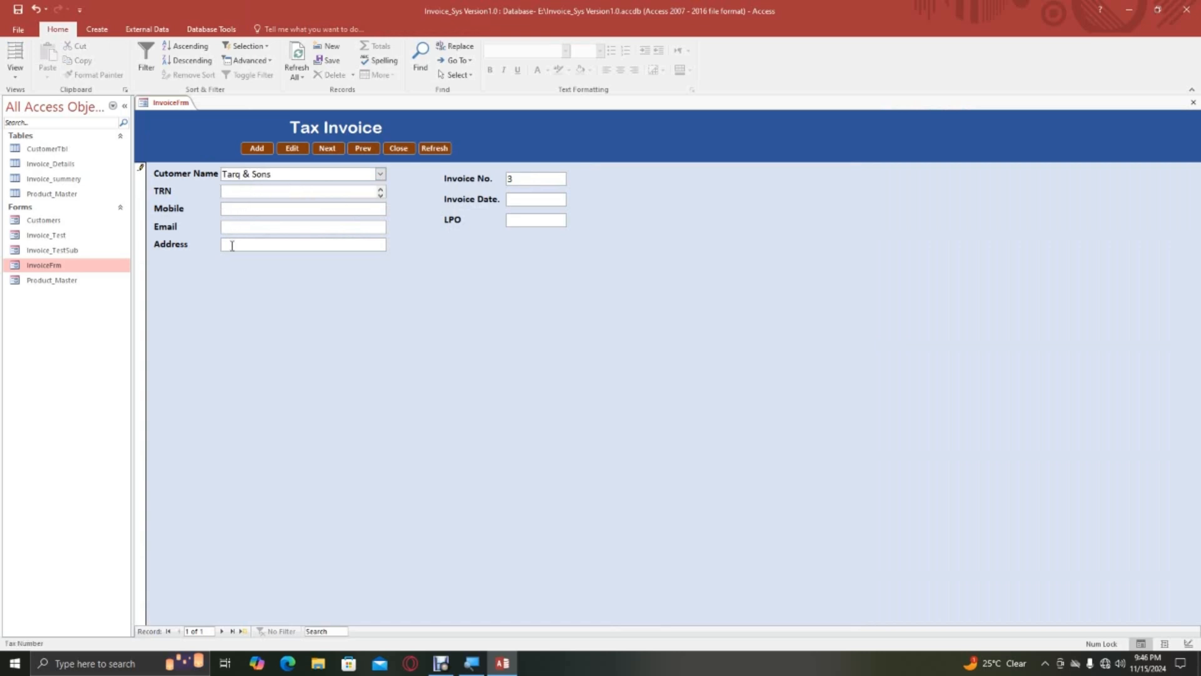
{"action": "left_click", "coordinate": [529, 180]}
{"action": "left_click", "coordinate": [577, 199]}
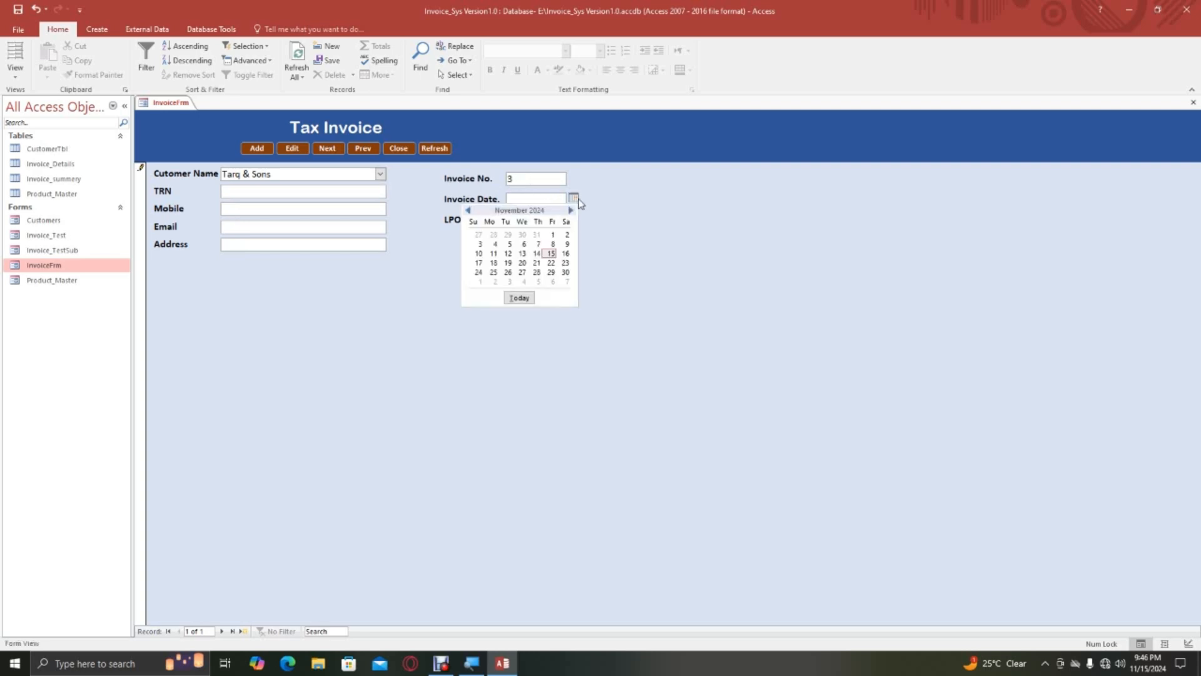
{"action": "left_click", "coordinate": [551, 254]}
{"action": "left_click", "coordinate": [530, 219]}
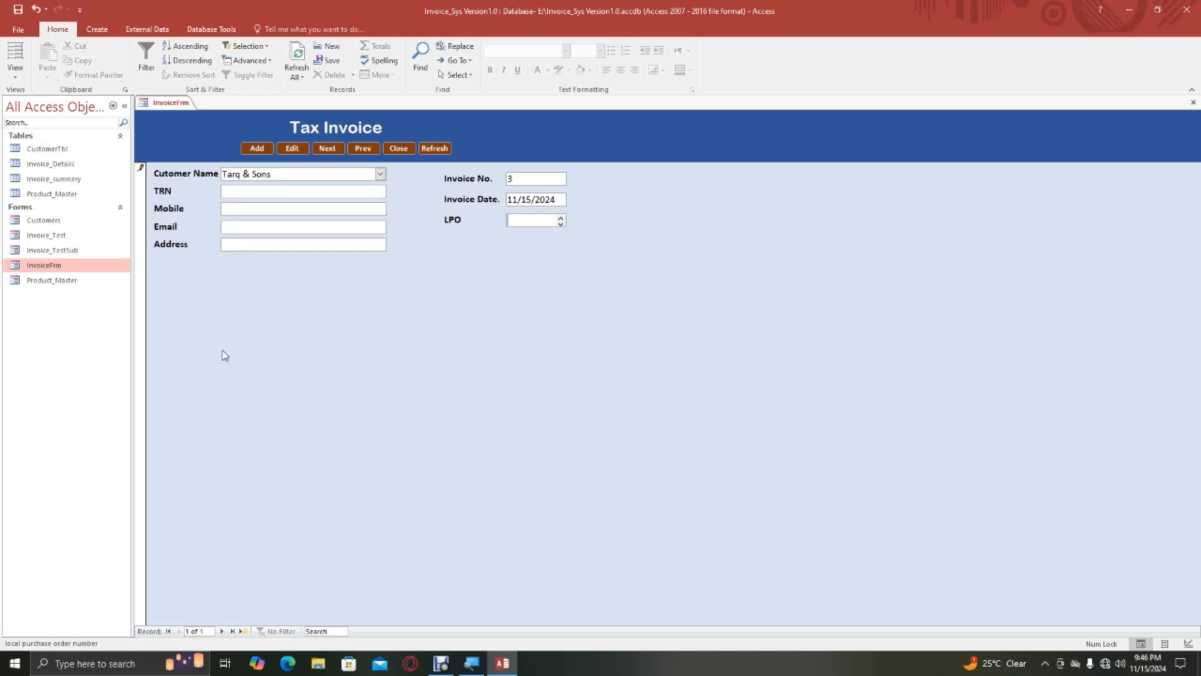
In InvoiceFrm's design, turn off record selectors and navigation buttons, set scroll bars to Neither, and show the form in Form View.
{"action": "right_click", "coordinate": [168, 103]}
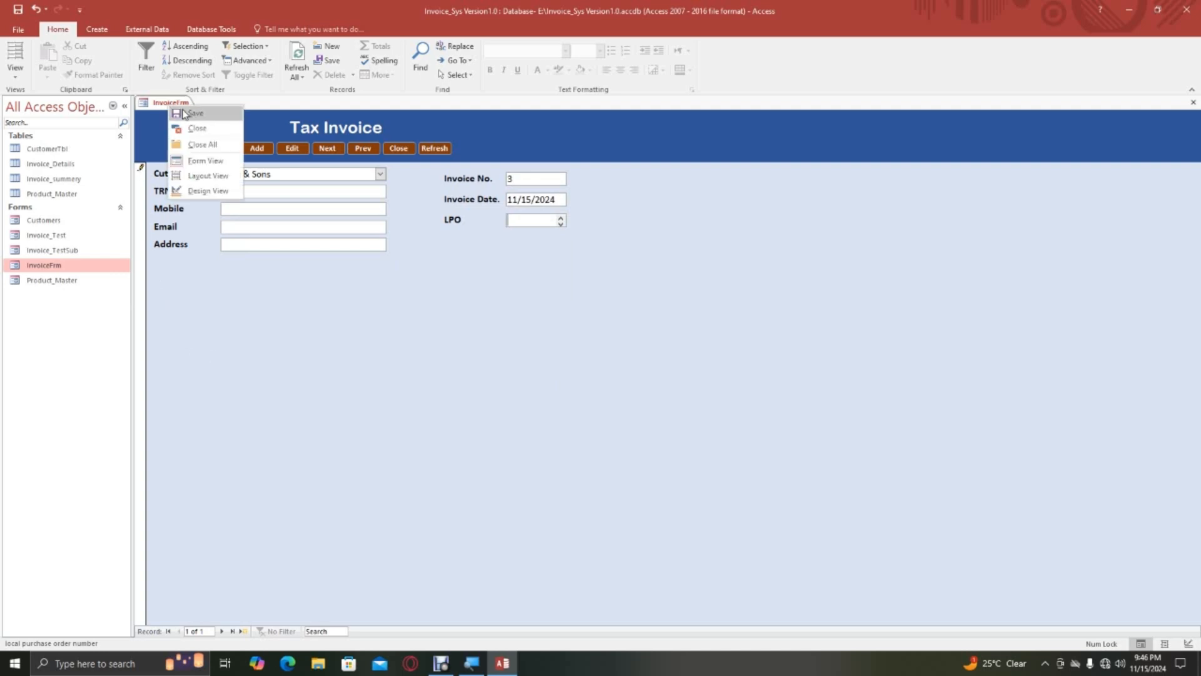
{"action": "left_click", "coordinate": [209, 191]}
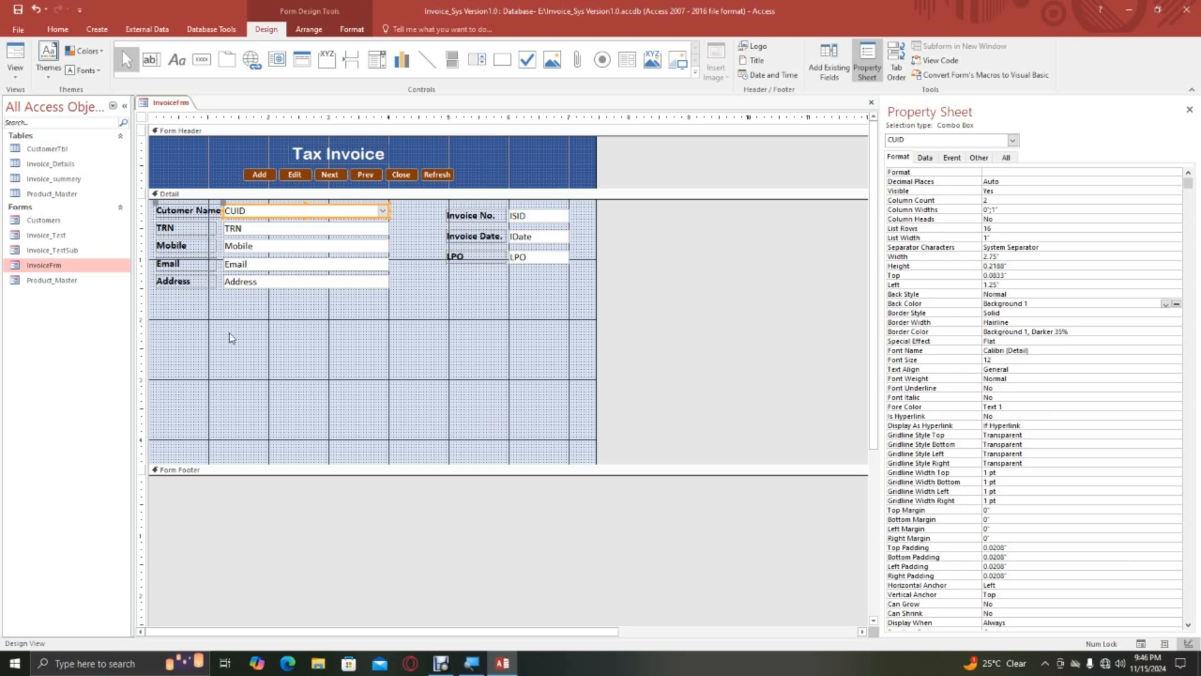
{"action": "left_click", "coordinate": [181, 193]}
{"action": "left_click", "coordinate": [141, 118]}
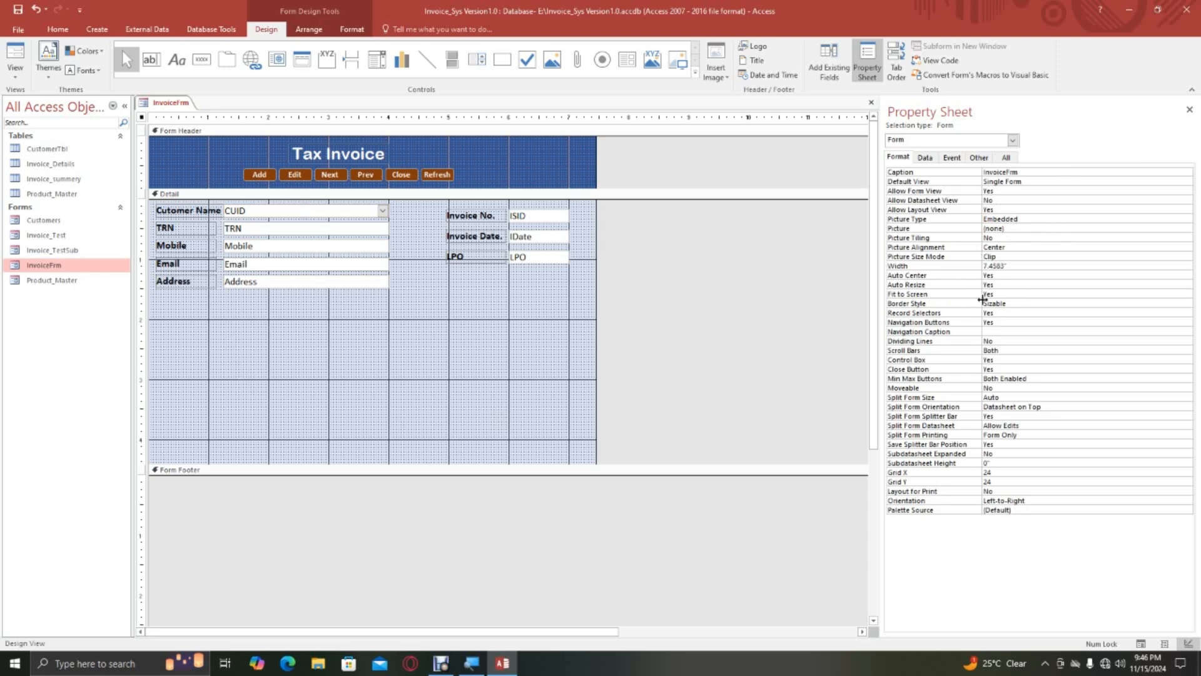
{"action": "double_click", "coordinate": [1000, 314]}
{"action": "double_click", "coordinate": [999, 322]}
{"action": "double_click", "coordinate": [1007, 351]}
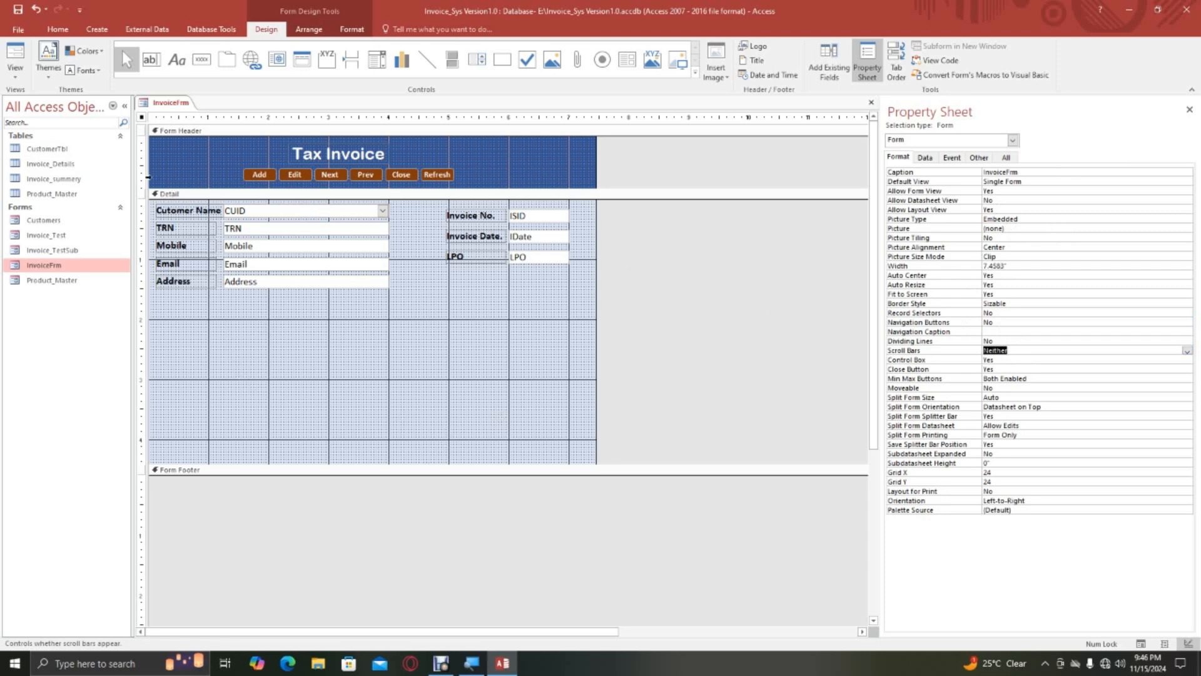
{"action": "right_click", "coordinate": [161, 103]}
{"action": "right_click", "coordinate": [176, 103]}
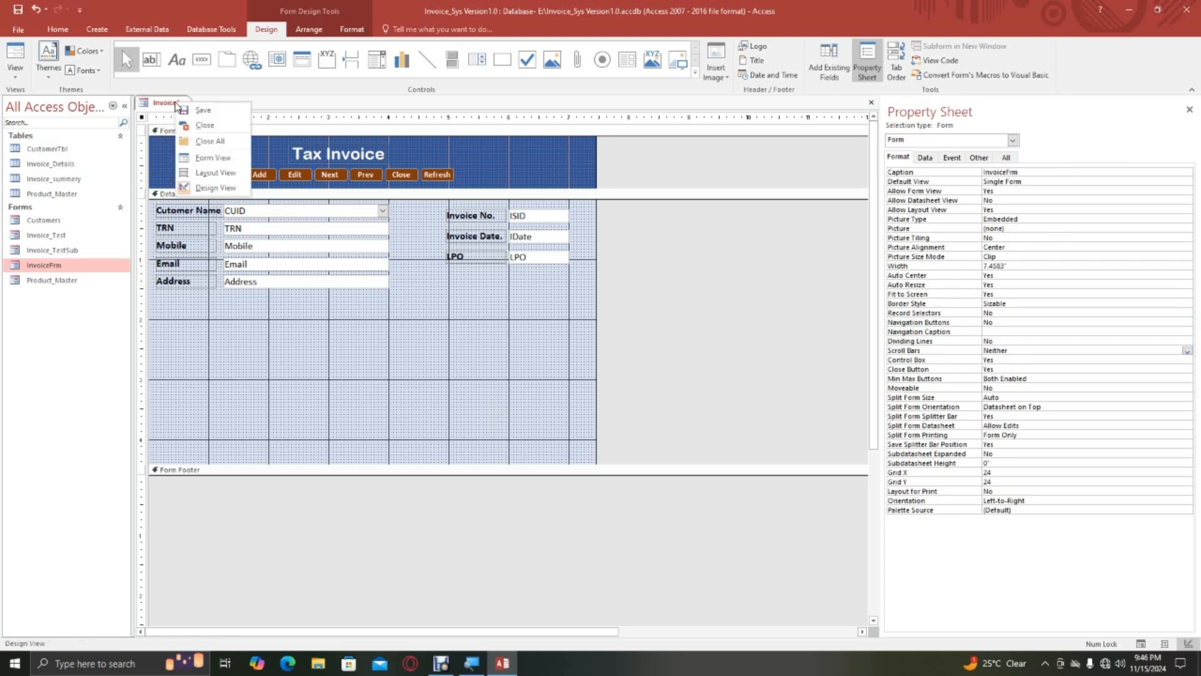
{"action": "left_click", "coordinate": [212, 157]}
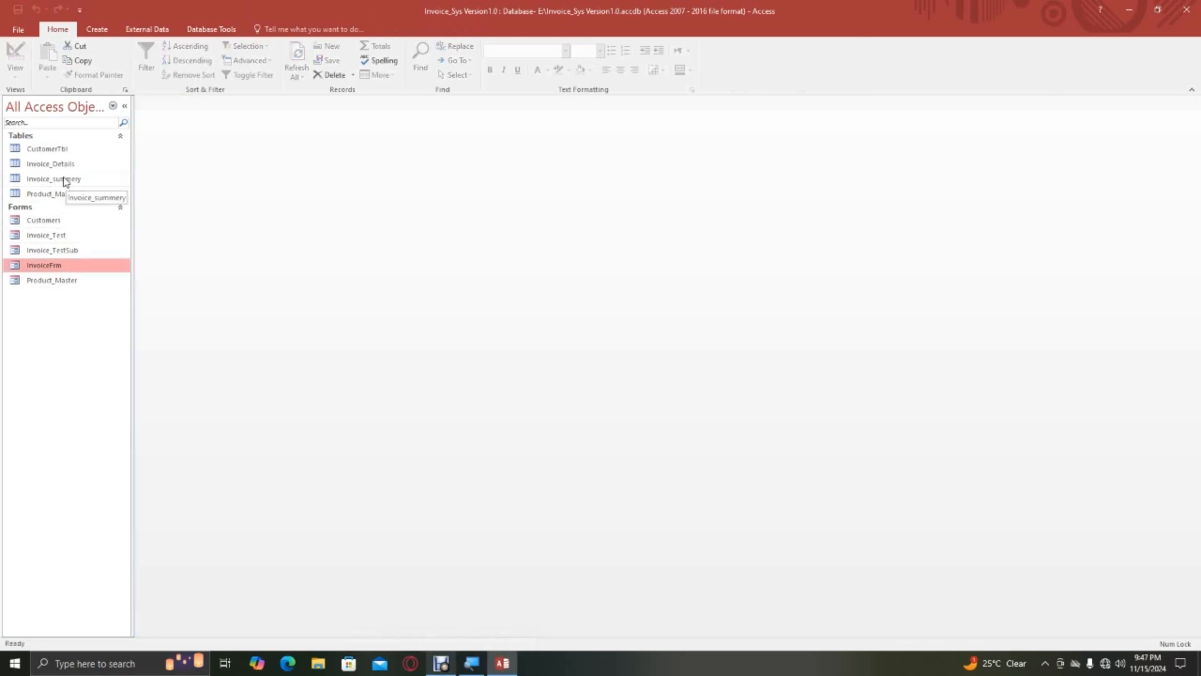
Create a tabular form named InvoiceSubFrm from all fields of the Invoice_Details table using the Form Wizard.
{"action": "left_click", "coordinate": [61, 166]}
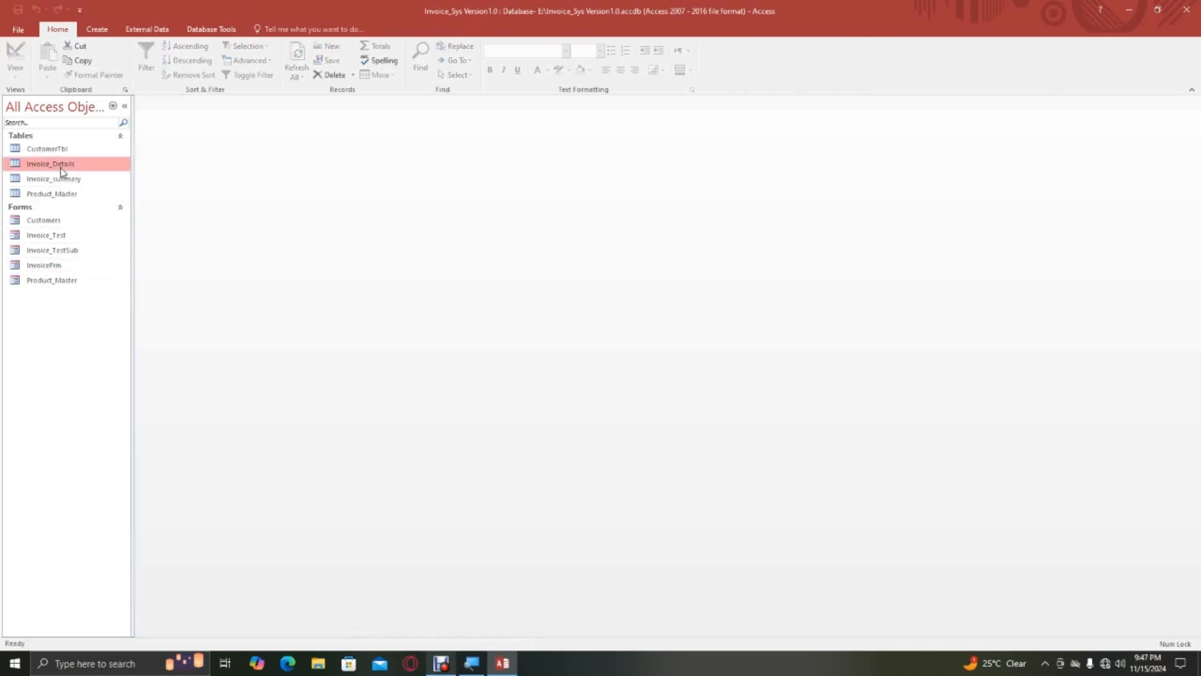
{"action": "left_click", "coordinate": [95, 30]}
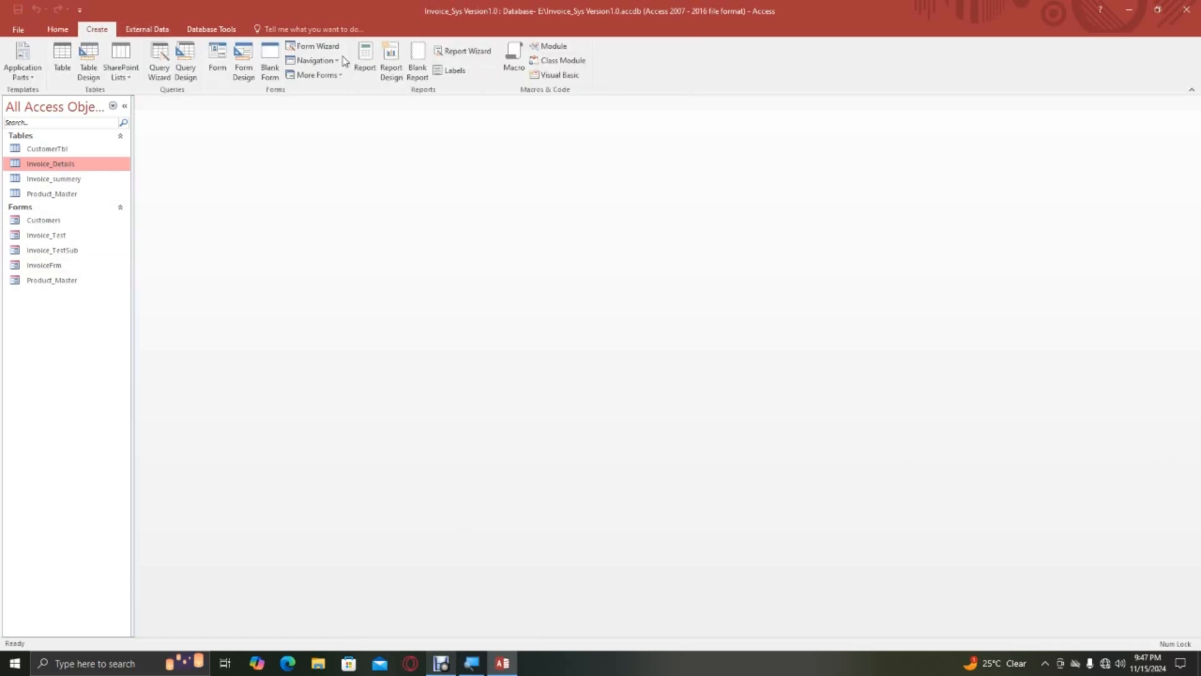
{"action": "left_click", "coordinate": [313, 46]}
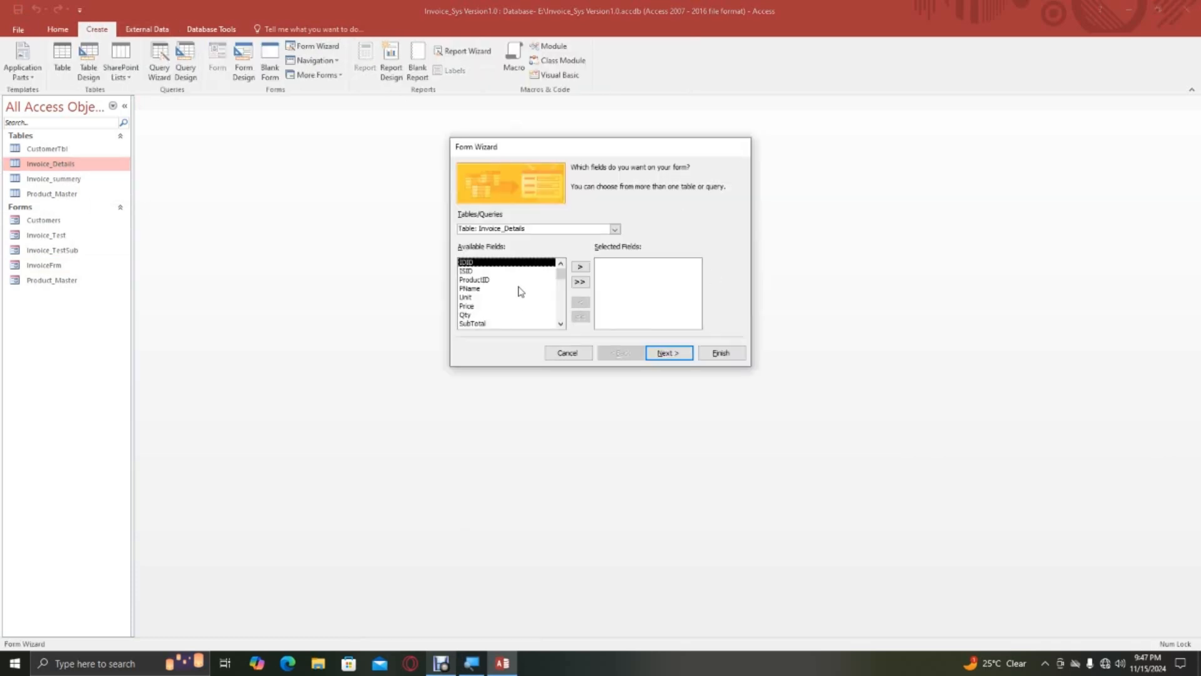
{"action": "left_click", "coordinate": [581, 282]}
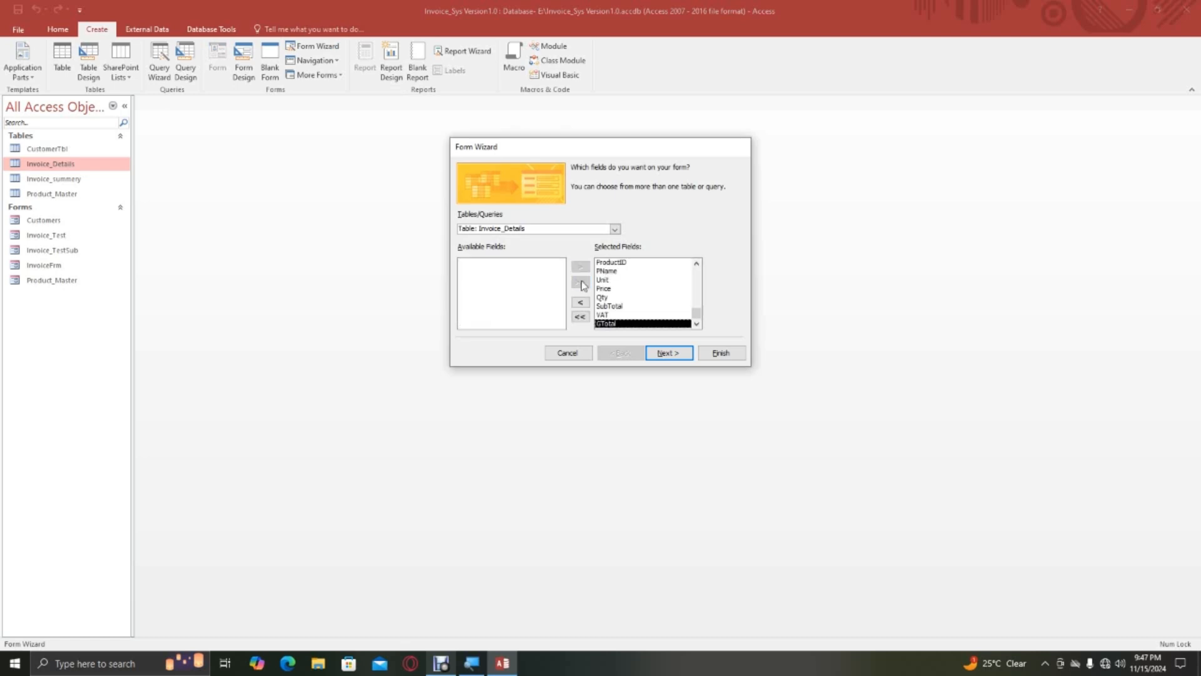
{"action": "left_click", "coordinate": [668, 353]}
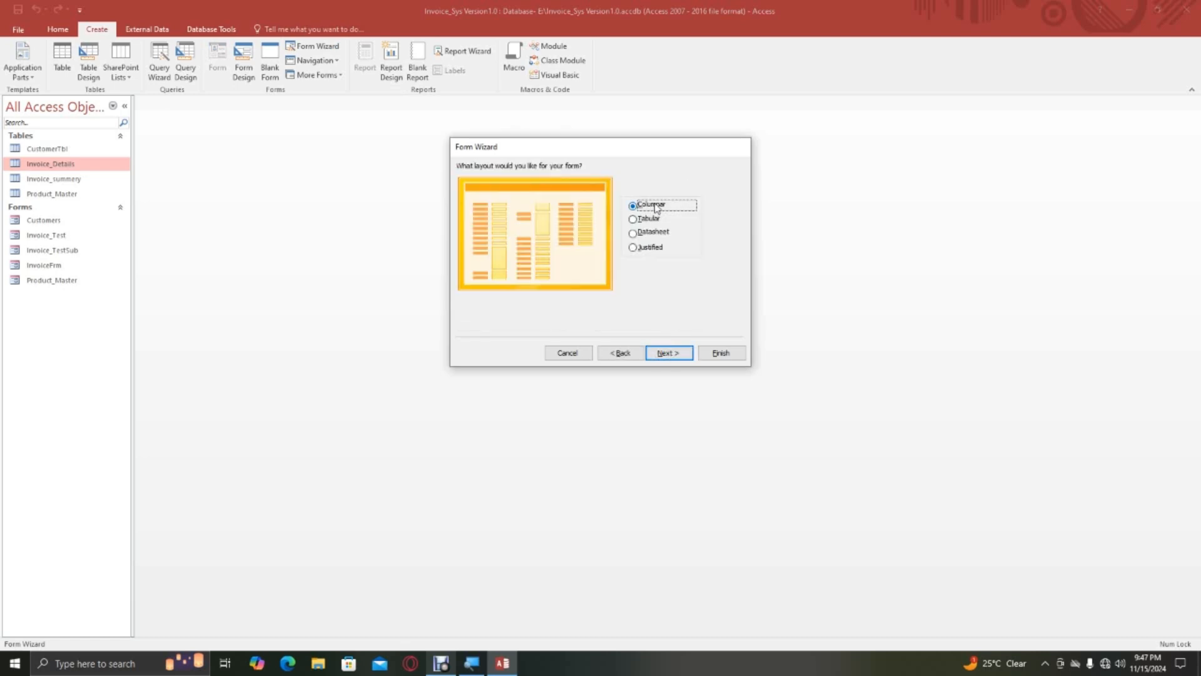
{"action": "left_click", "coordinate": [659, 220]}
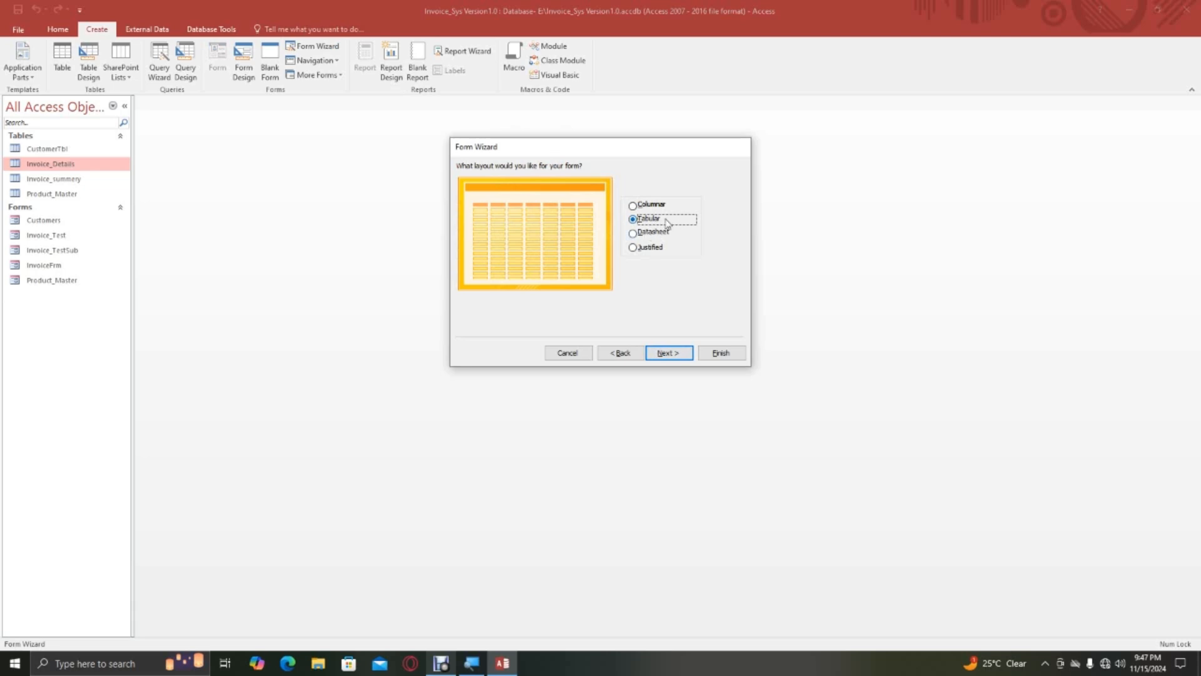
{"action": "left_click", "coordinate": [667, 353]}
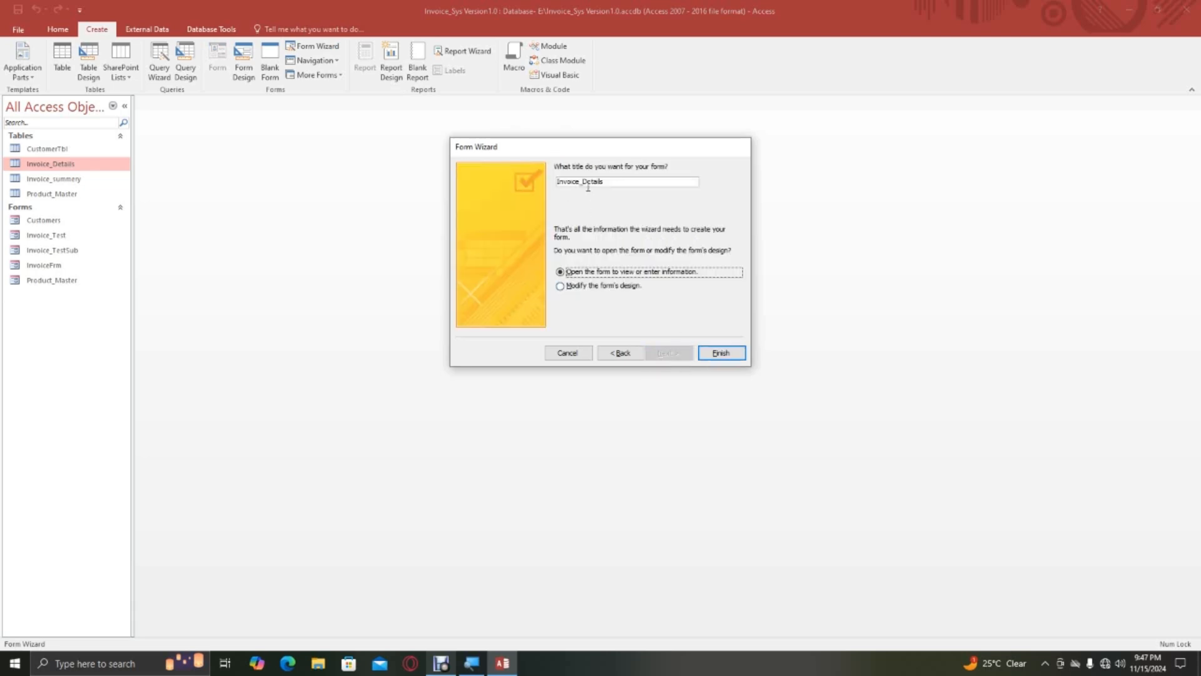
{"action": "left_click", "coordinate": [667, 180]}
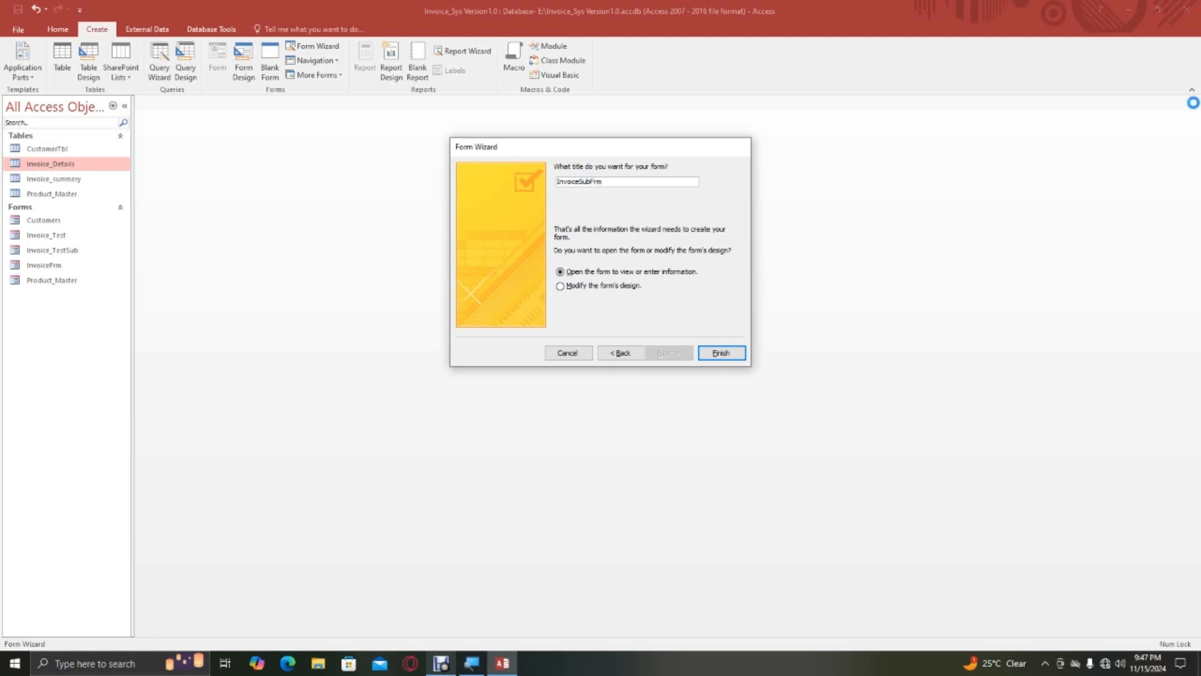
{"action": "key", "text": "Return"}
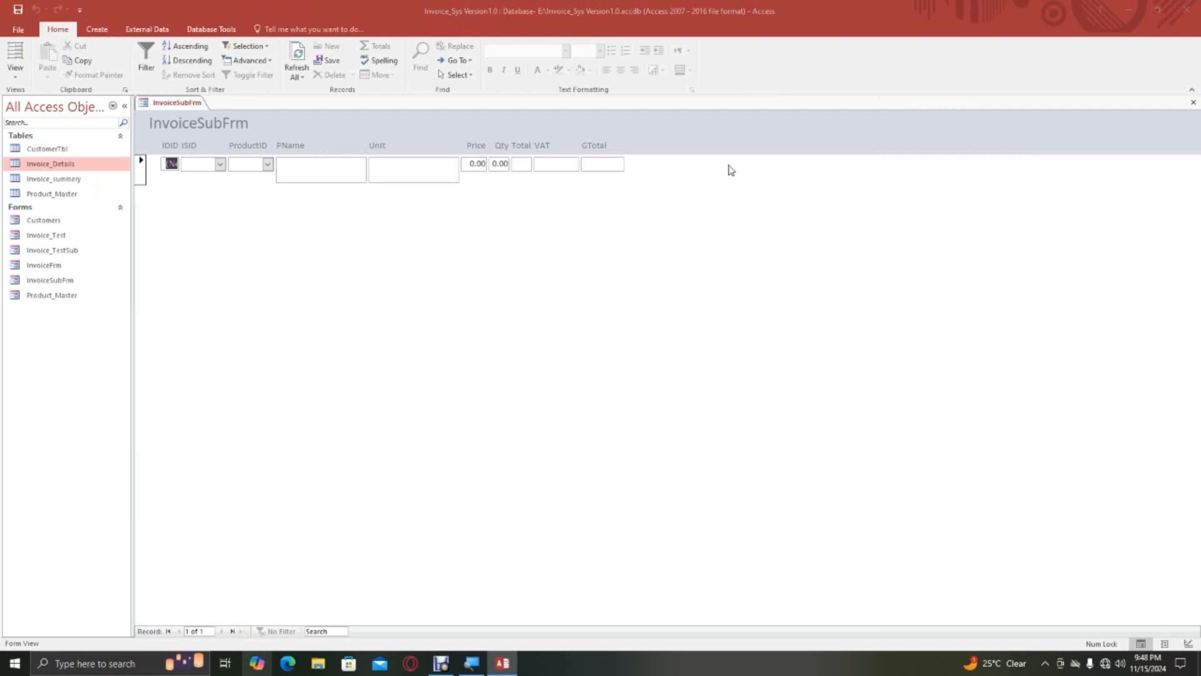
Open InvoiceSubFrm in Design View and delete the title label from the form header.
{"action": "right_click", "coordinate": [168, 104]}
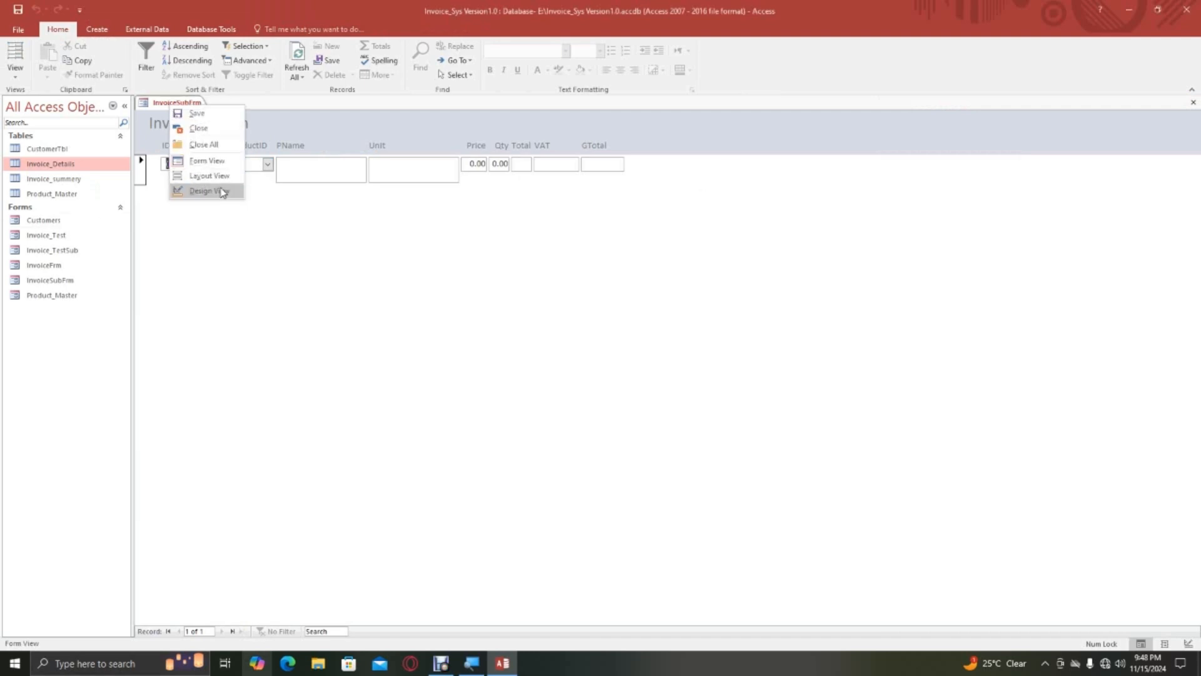
{"action": "left_click", "coordinate": [201, 190]}
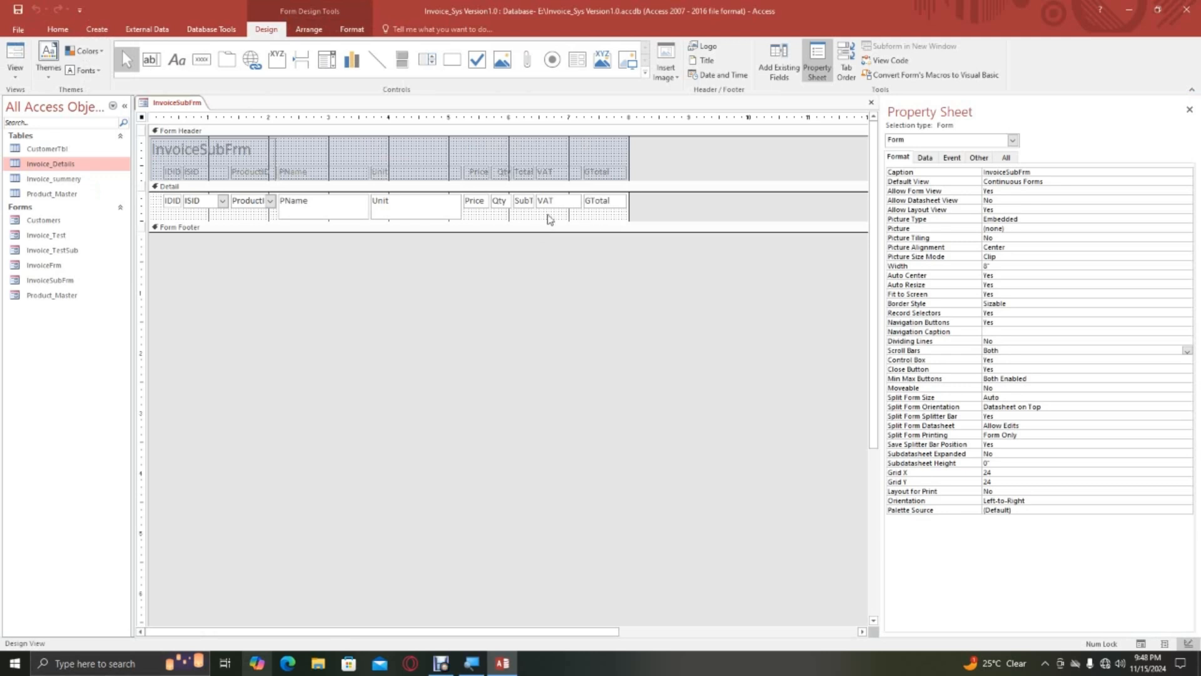
{"action": "left_click", "coordinate": [480, 219]}
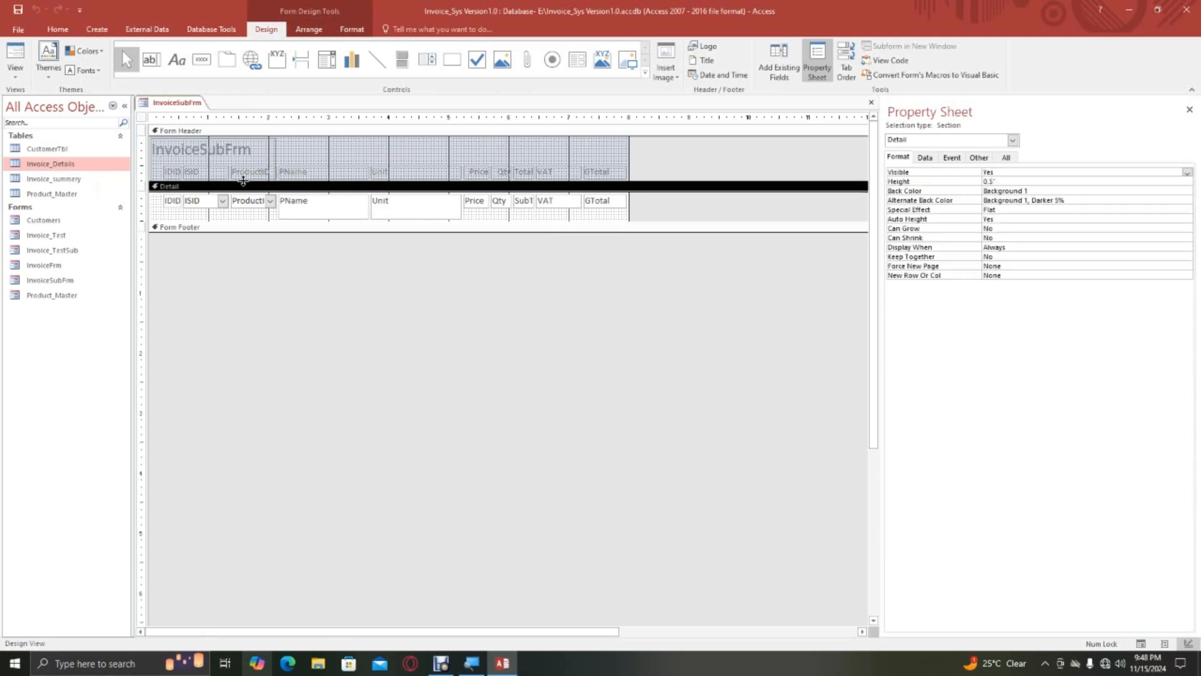
{"action": "left_click", "coordinate": [238, 148]}
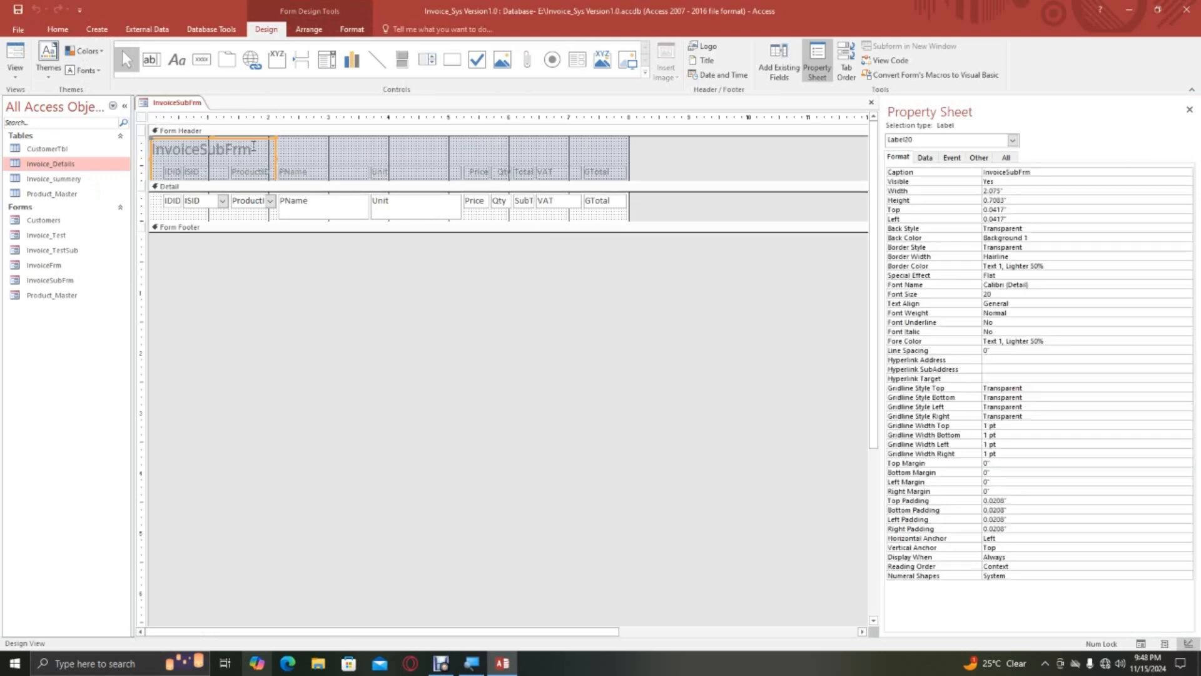
{"action": "mouse_move", "coordinate": [212, 137]}
{"action": "left_mouse_down"}
{"action": "mouse_move", "coordinate": [212, 149]}
{"action": "mouse_move", "coordinate": [224, 145]}
{"action": "left_mouse_up"}
{"action": "key", "text": "Delete"}
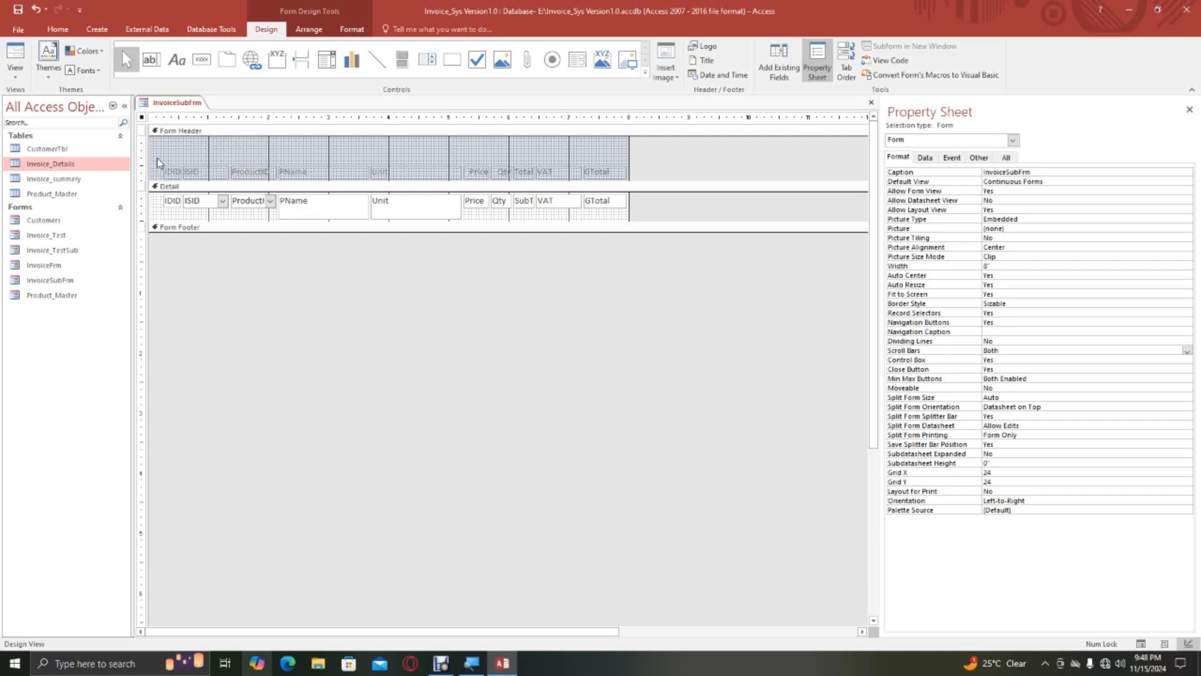
Set the font color of all InvoiceSubFrm header labels and detail fields to black (Text 1).
{"action": "left_click_drag", "start_coordinate": [158, 163], "coordinate": [629, 219]}
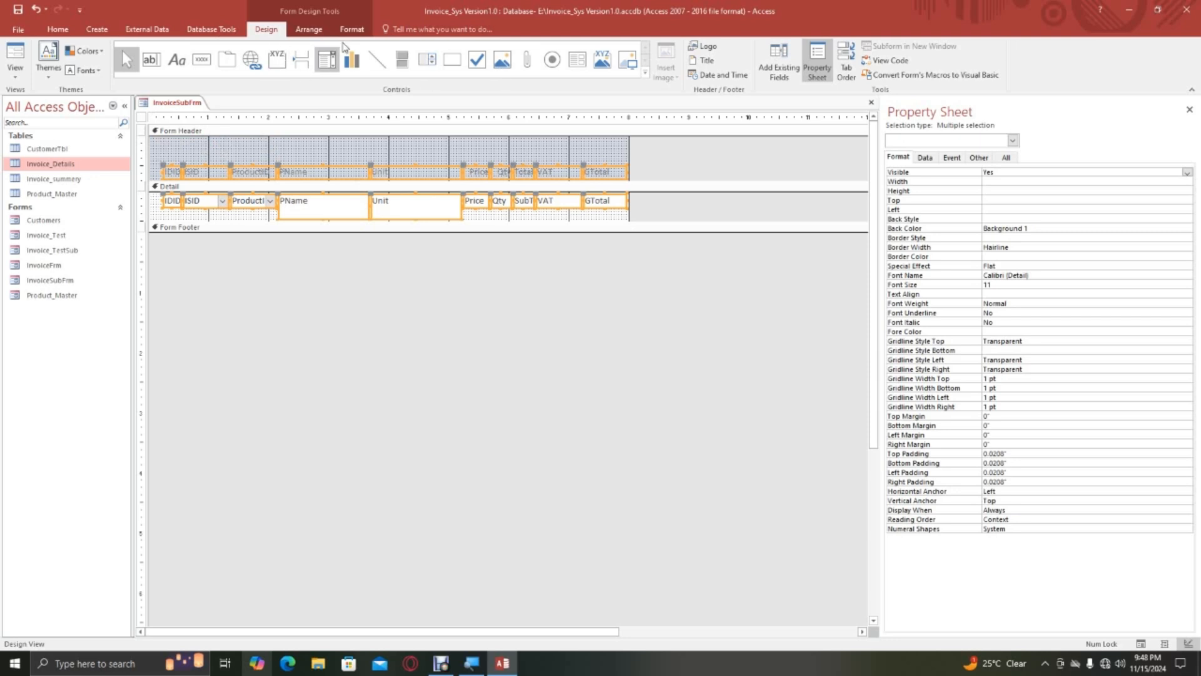
{"action": "left_click", "coordinate": [351, 30]}
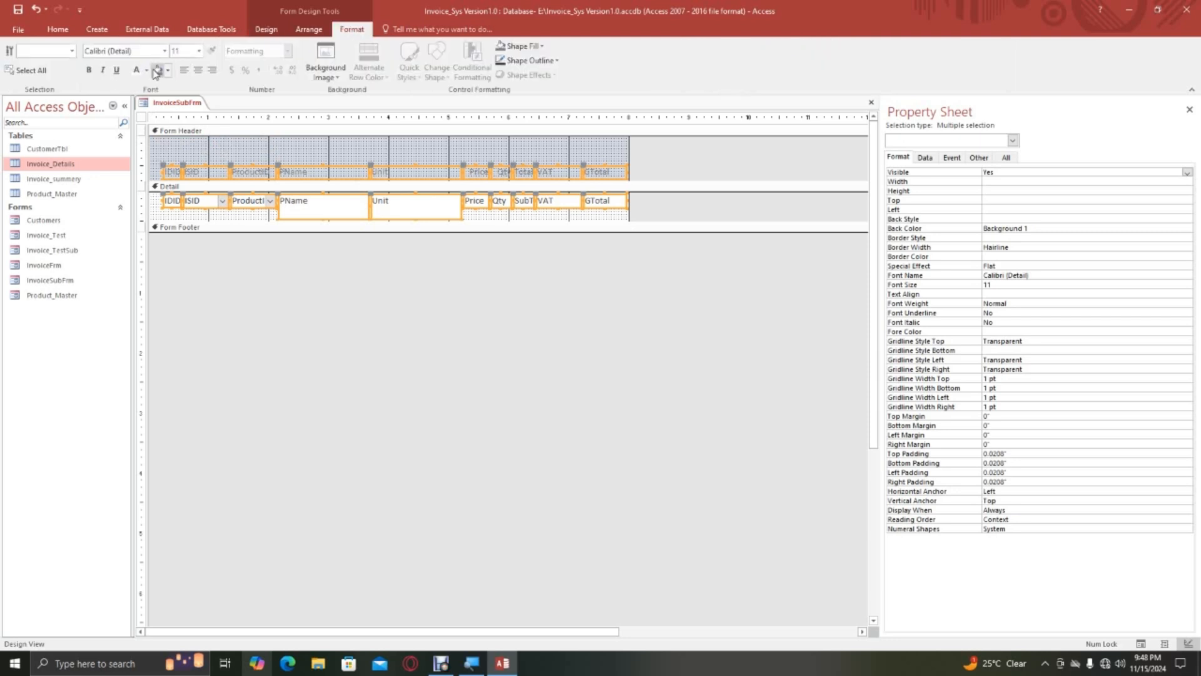
{"action": "left_click", "coordinate": [145, 70]}
{"action": "left_click", "coordinate": [149, 123]}
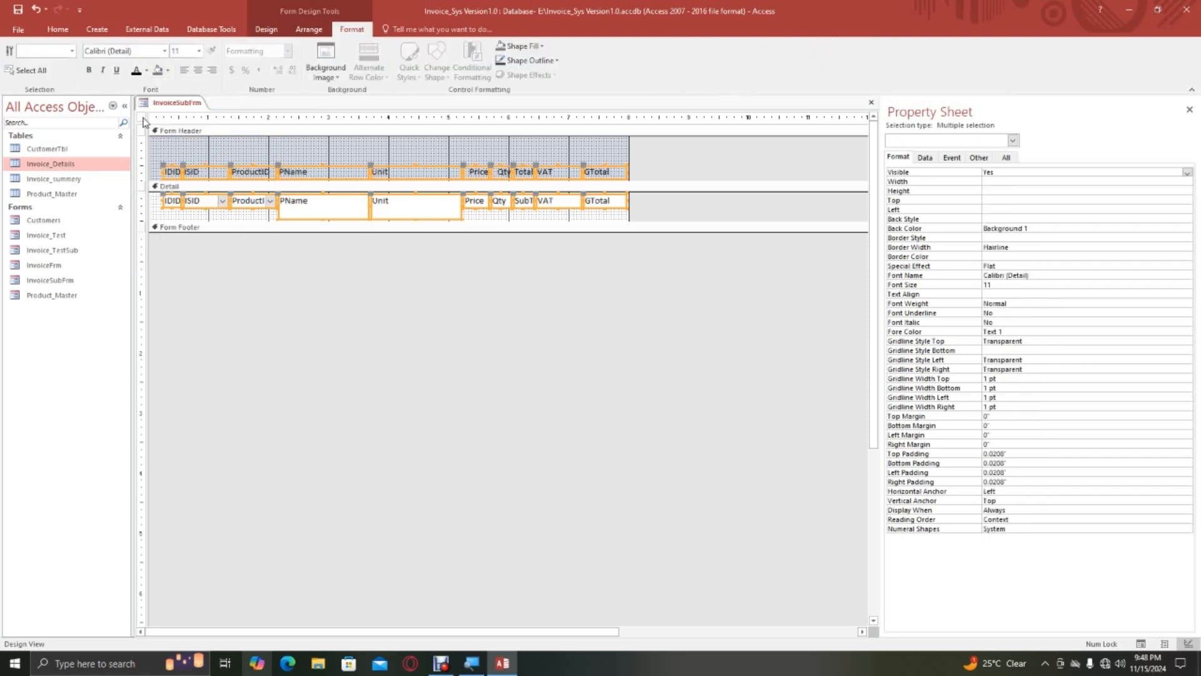
{"action": "left_click", "coordinate": [337, 155]}
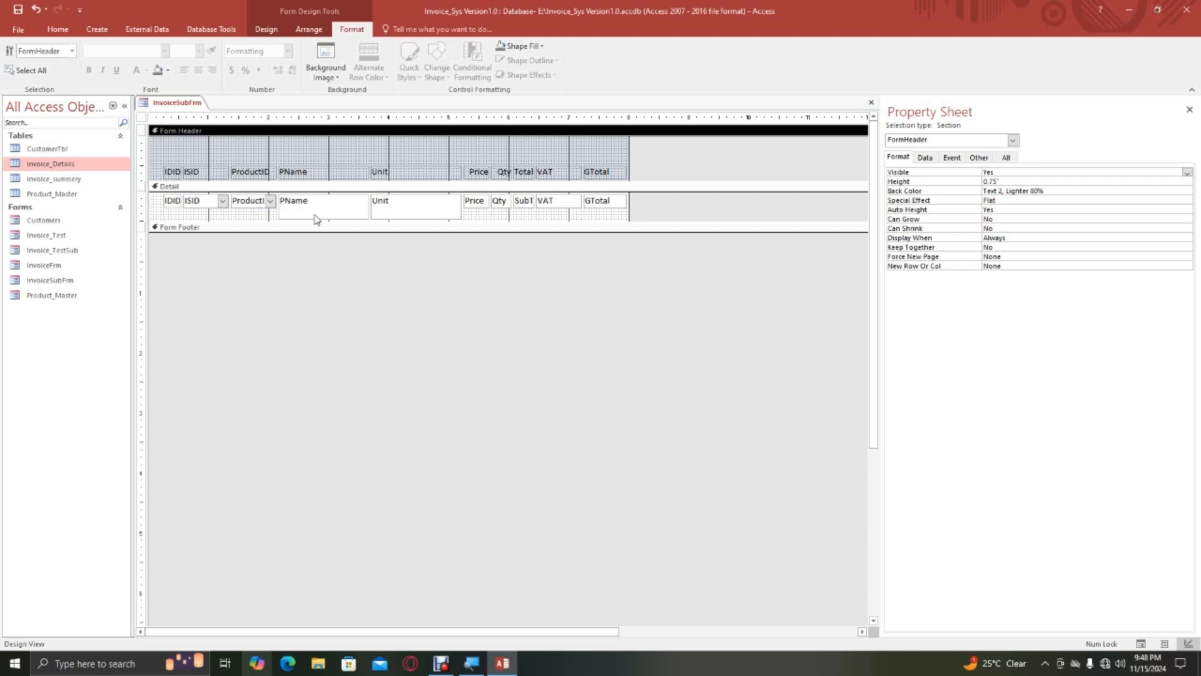
Delete the PName label from the header and the PName text box from the detail section.
{"action": "left_click", "coordinate": [315, 179]}
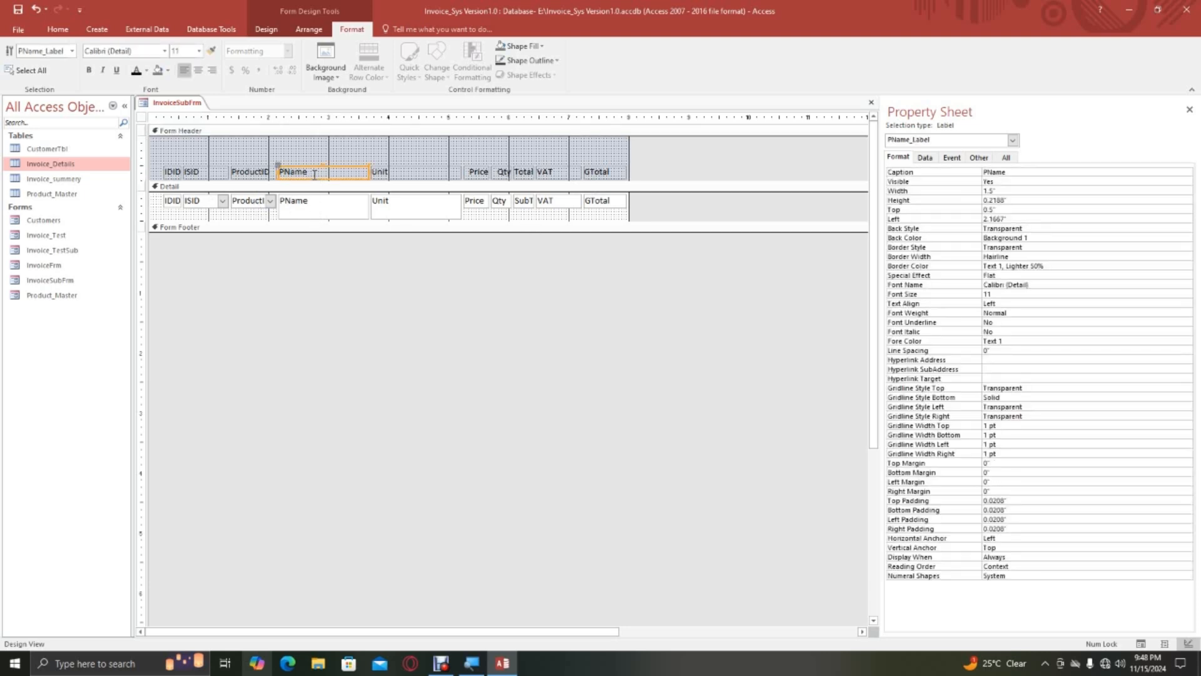
{"action": "key", "text": "Delete"}
{"action": "left_click", "coordinate": [304, 202]}
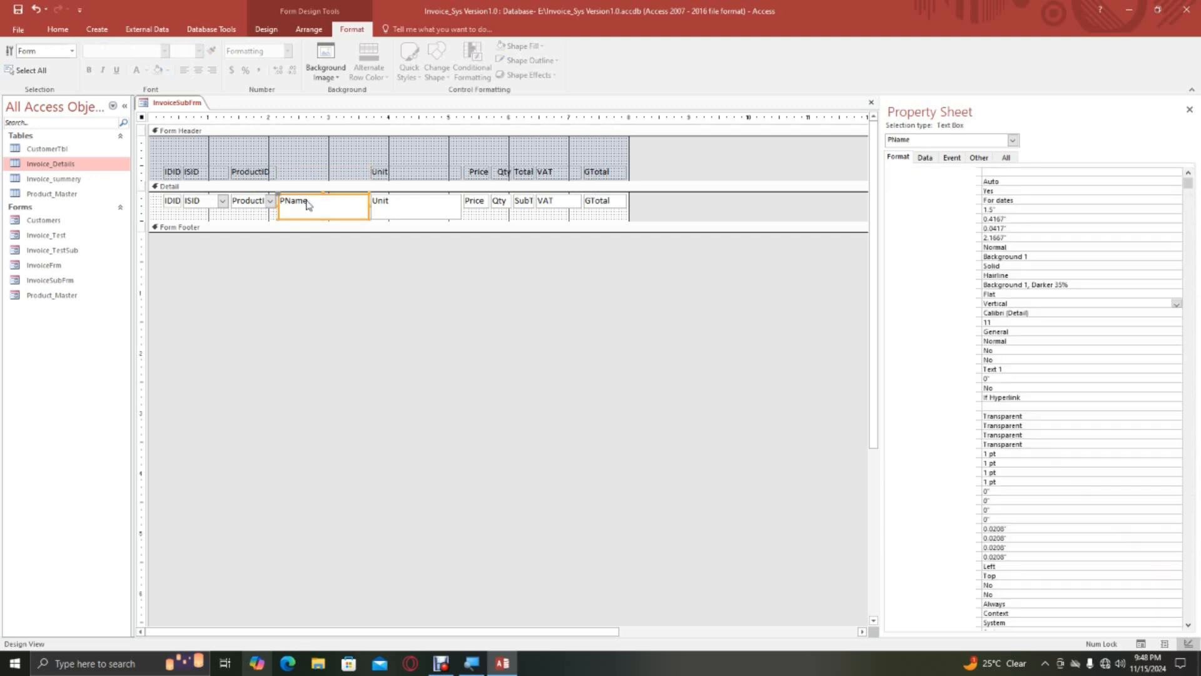
{"action": "key", "text": "Delete"}
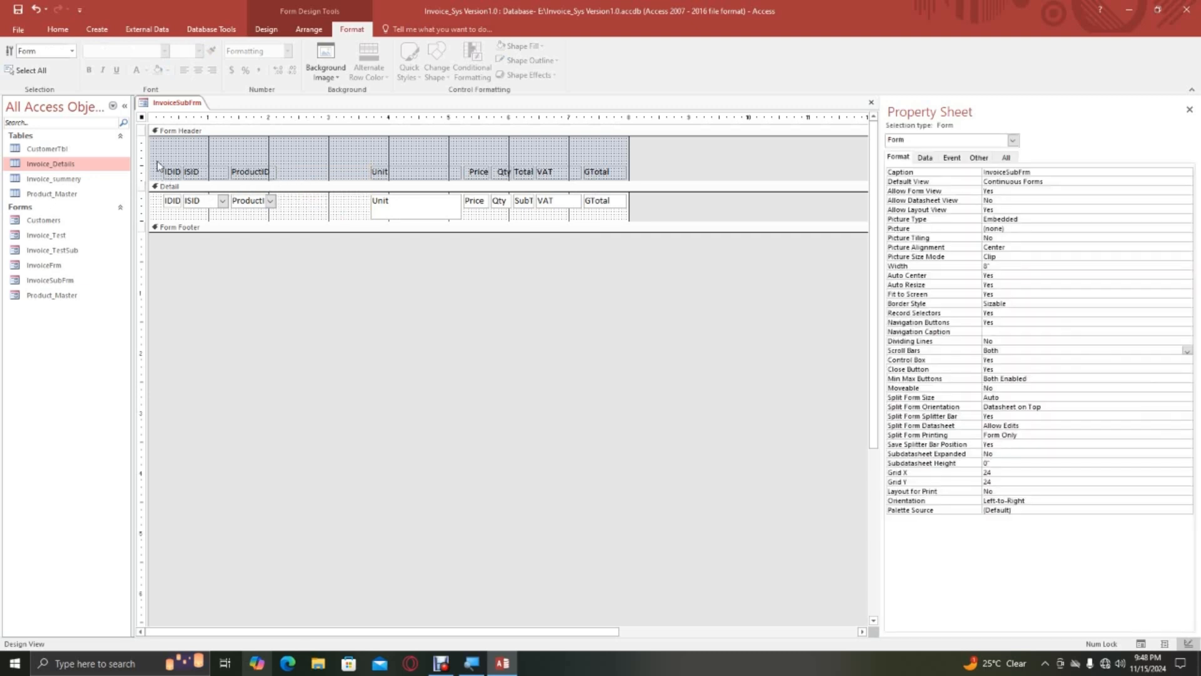
Shrink the IDID and ISID labels and fields to tiny boxes and tuck them out of the way in their sections.
{"action": "left_click_drag", "start_coordinate": [157, 160], "coordinate": [210, 215]}
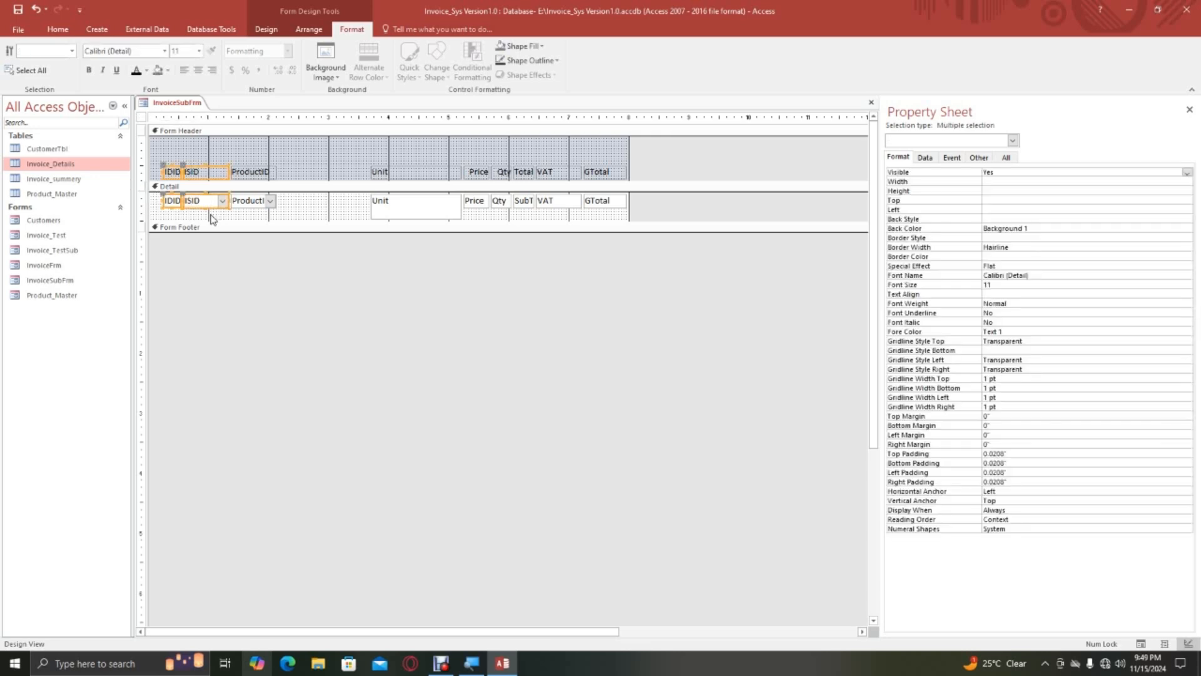
{"action": "left_click", "coordinate": [186, 172]}
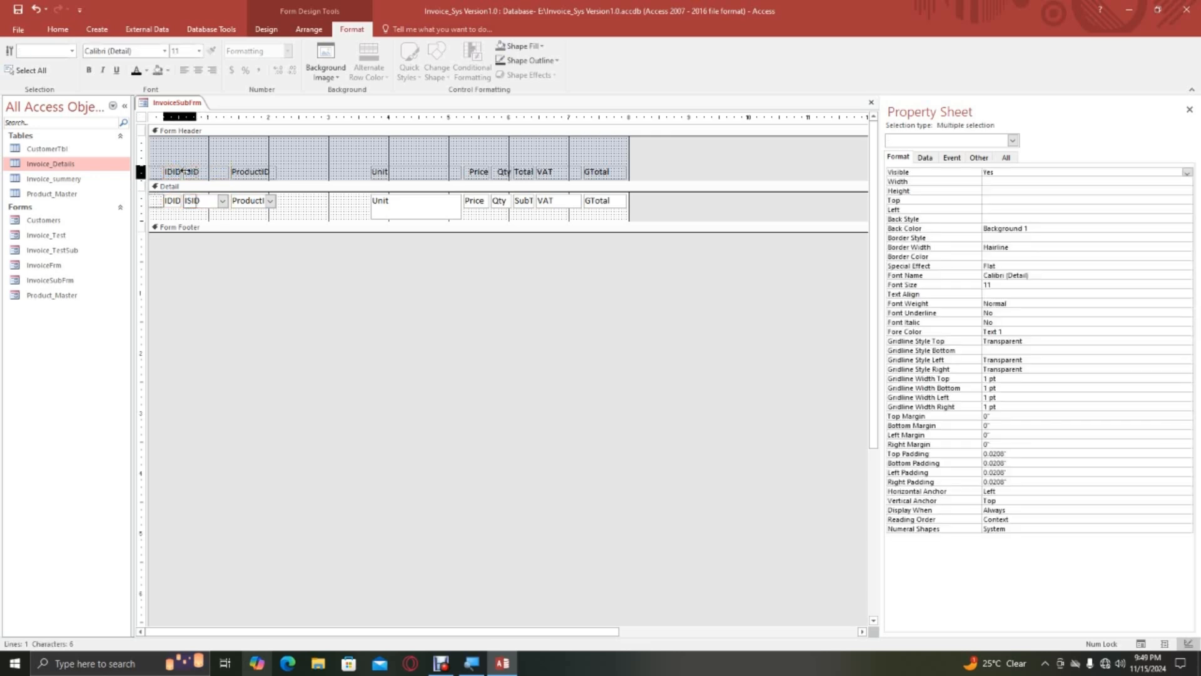
{"action": "left_click_drag", "start_coordinate": [185, 171], "coordinate": [186, 211]}
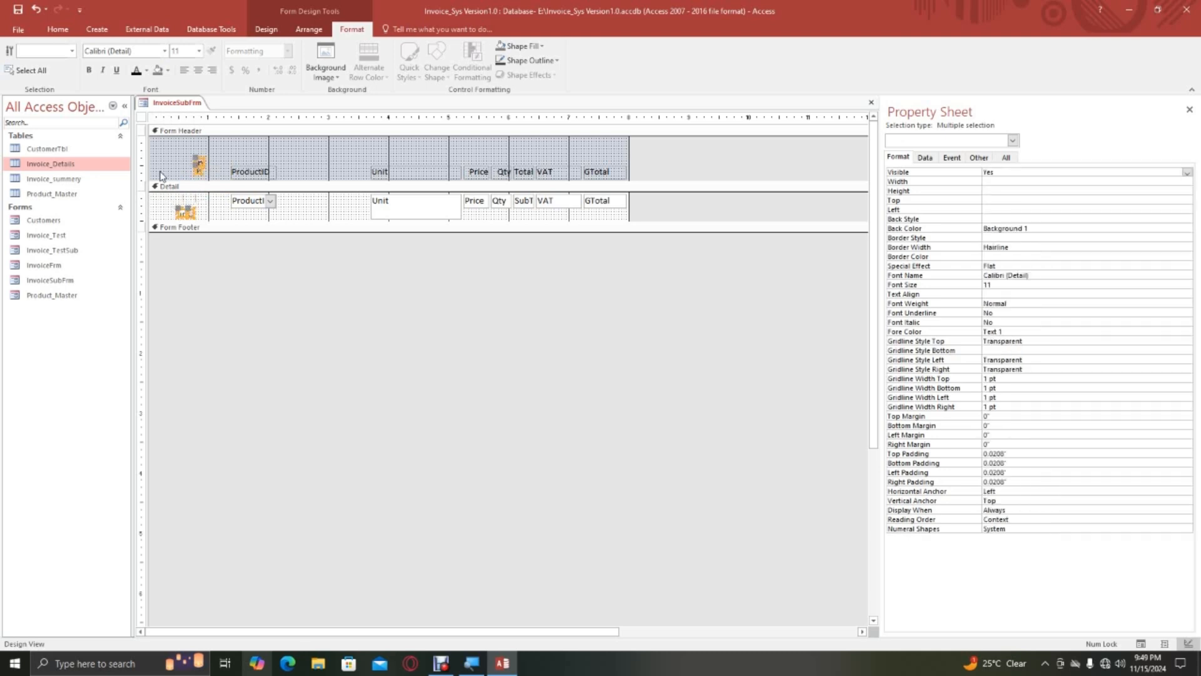
{"action": "left_click", "coordinate": [170, 200]}
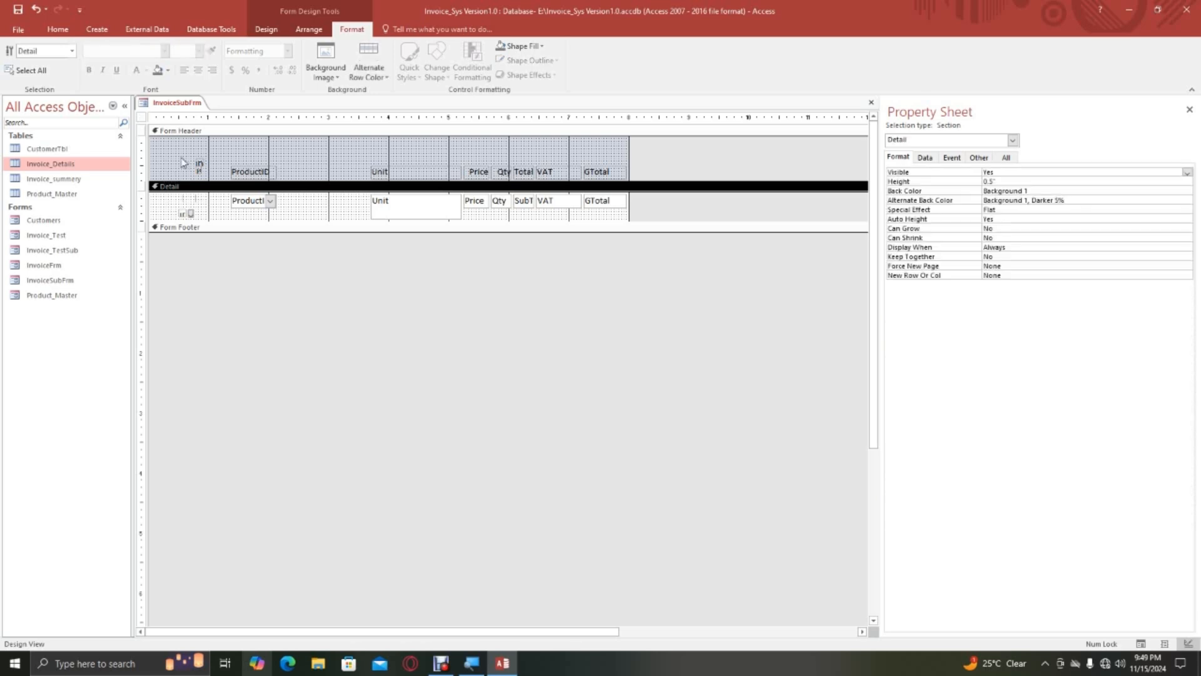
Set Visible to No for the IDID and ISID header labels and their detail fields.
{"action": "left_click_drag", "start_coordinate": [181, 156], "coordinate": [203, 175]}
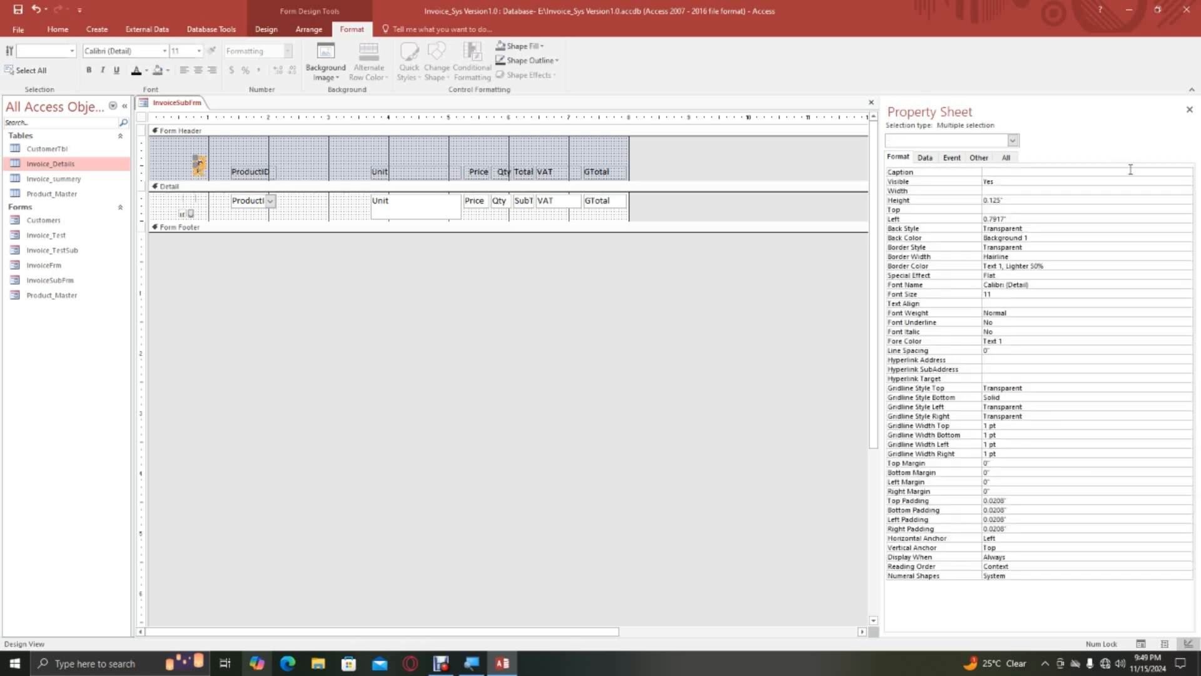
{"action": "double_click", "coordinate": [1002, 182]}
{"action": "left_click_drag", "start_coordinate": [174, 200], "coordinate": [201, 219]}
{"action": "left_click", "coordinate": [206, 220]}
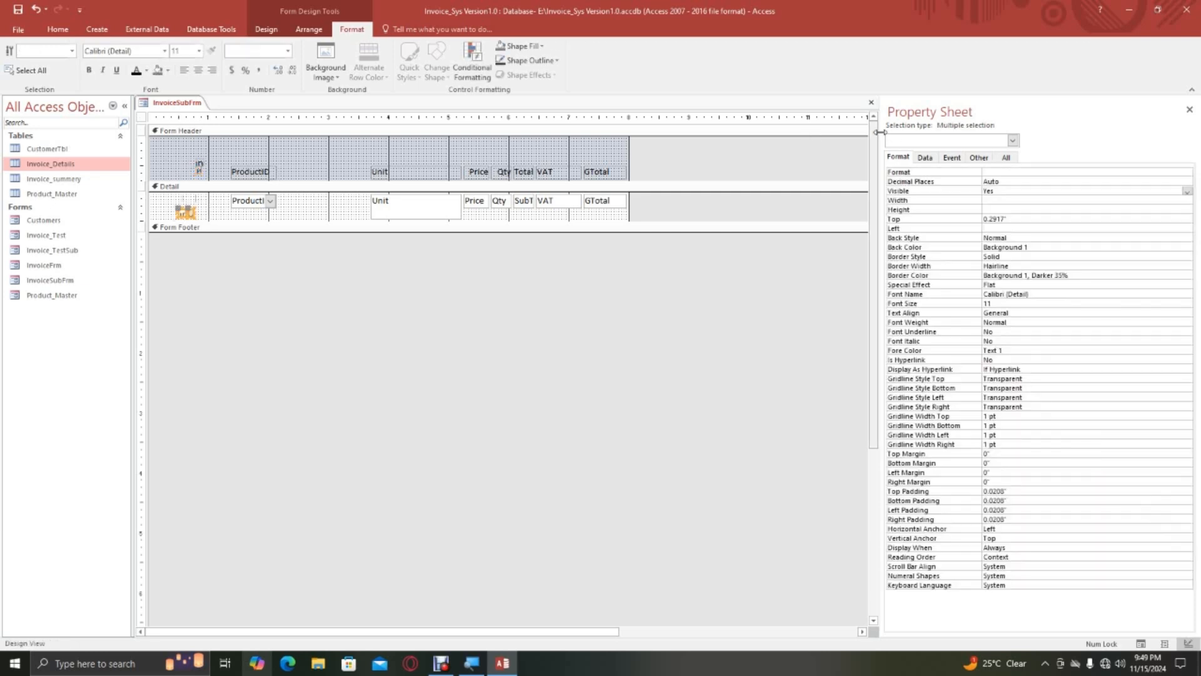
{"action": "left_click", "coordinate": [1005, 190]}
{"action": "double_click", "coordinate": [1005, 190]}
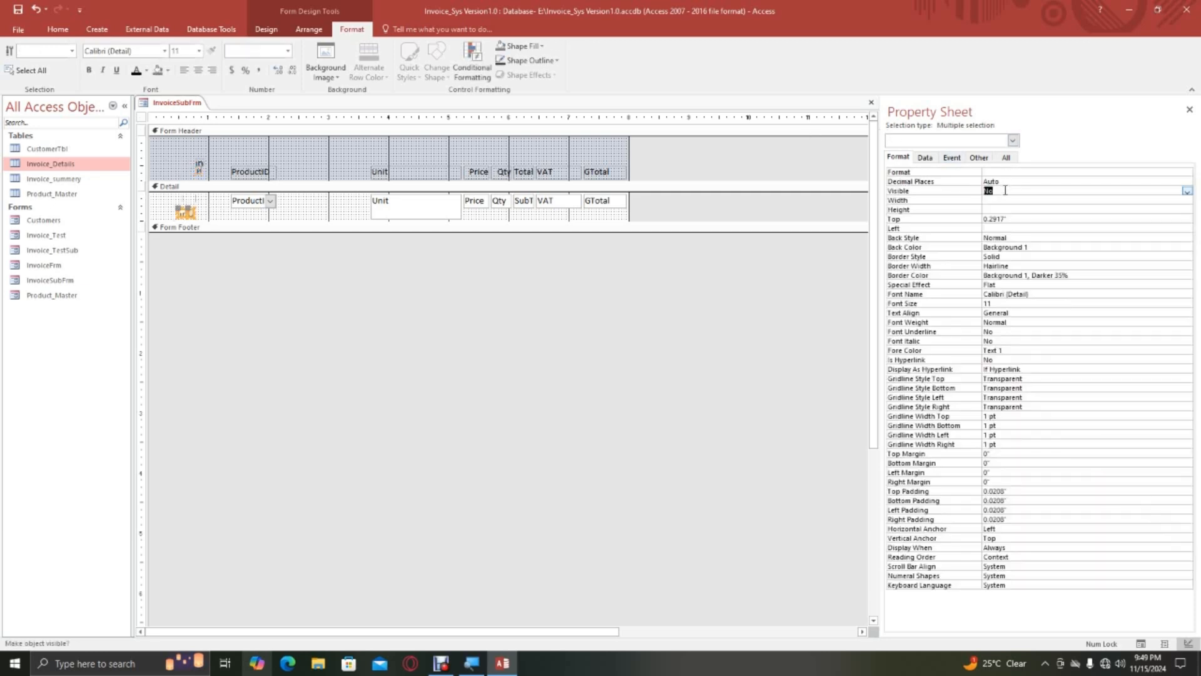
Move the ProductID label and field to 0.0833" from the left at 1.4583" wide, and place the Unit pair beside them at 0.7083" wide.
{"action": "left_click", "coordinate": [237, 148]}
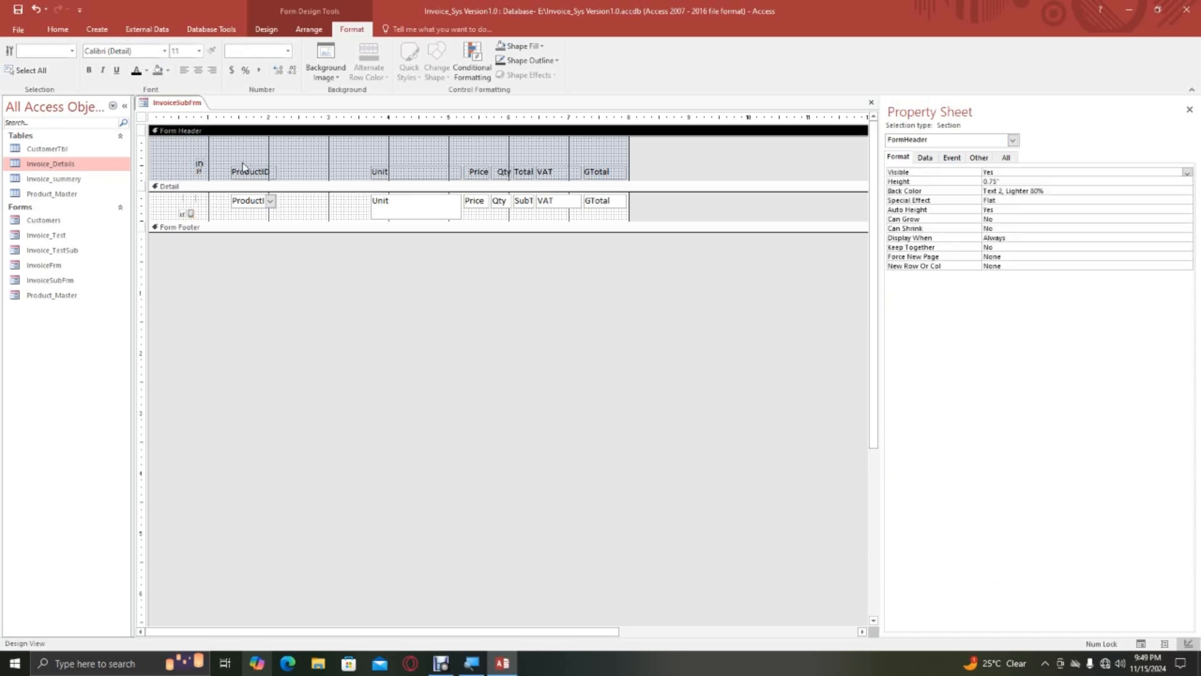
{"action": "mouse_move", "coordinate": [230, 183]}
{"action": "left_mouse_down"}
{"action": "mouse_move", "coordinate": [273, 220]}
{"action": "mouse_move", "coordinate": [239, 174]}
{"action": "mouse_move", "coordinate": [162, 177]}
{"action": "mouse_move", "coordinate": [240, 170]}
{"action": "left_mouse_up"}
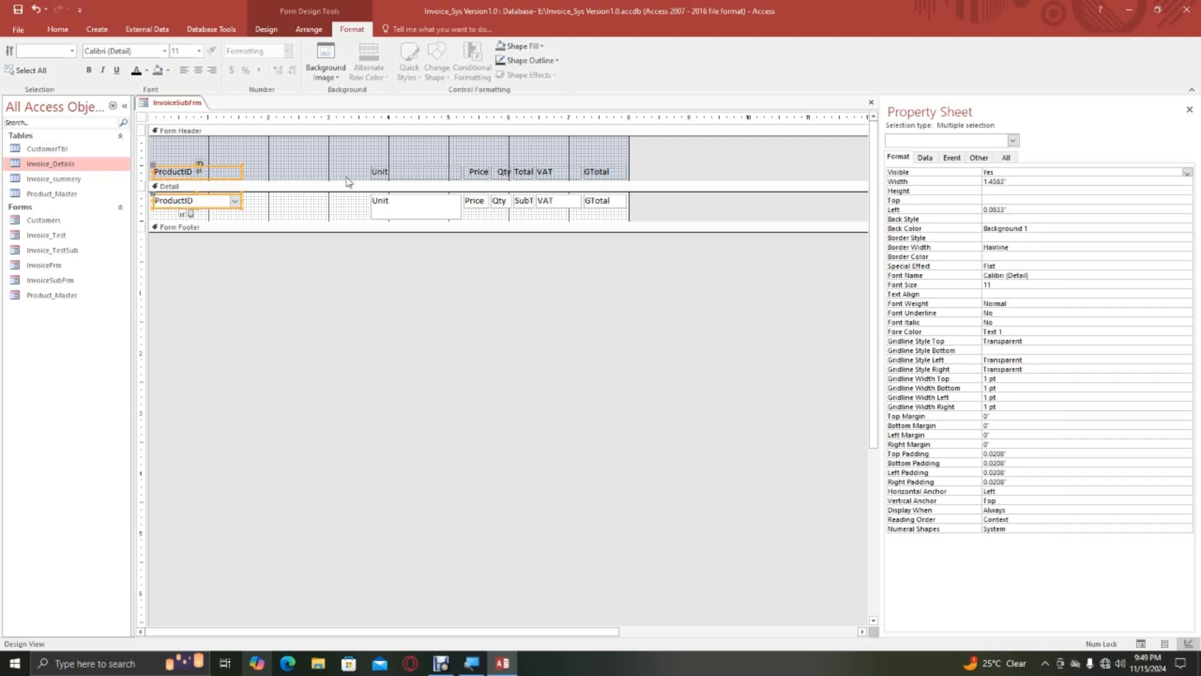
{"action": "left_click", "coordinate": [349, 158]}
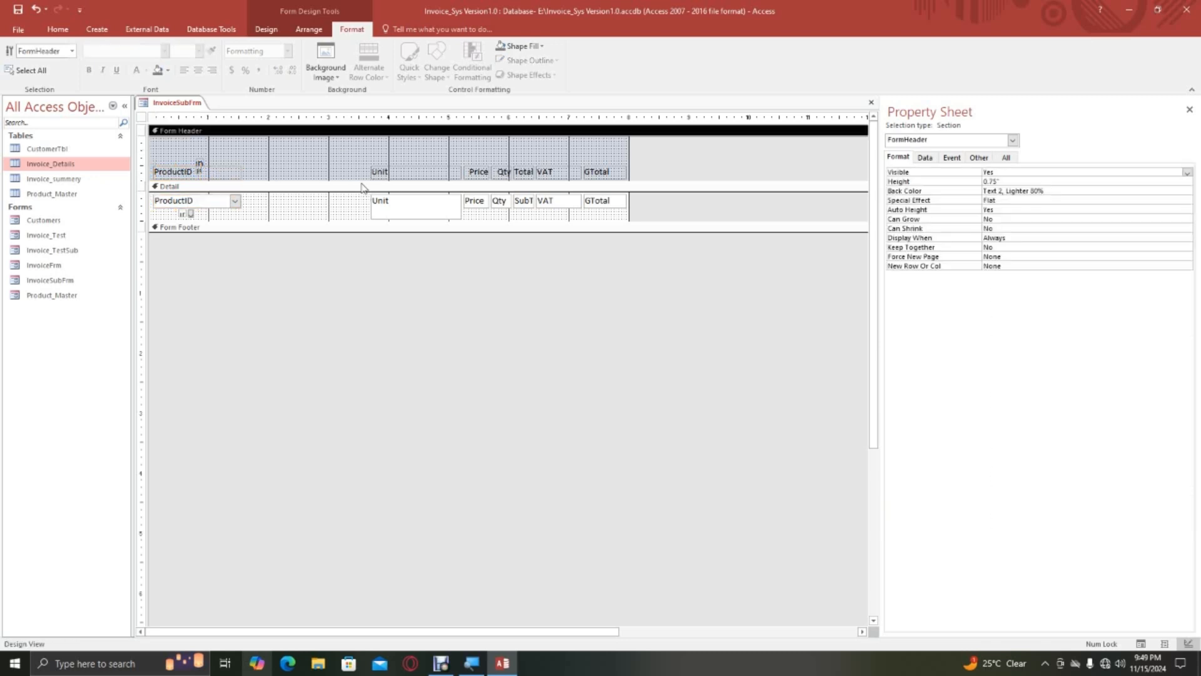
{"action": "left_click_drag", "start_coordinate": [357, 162], "coordinate": [418, 208]}
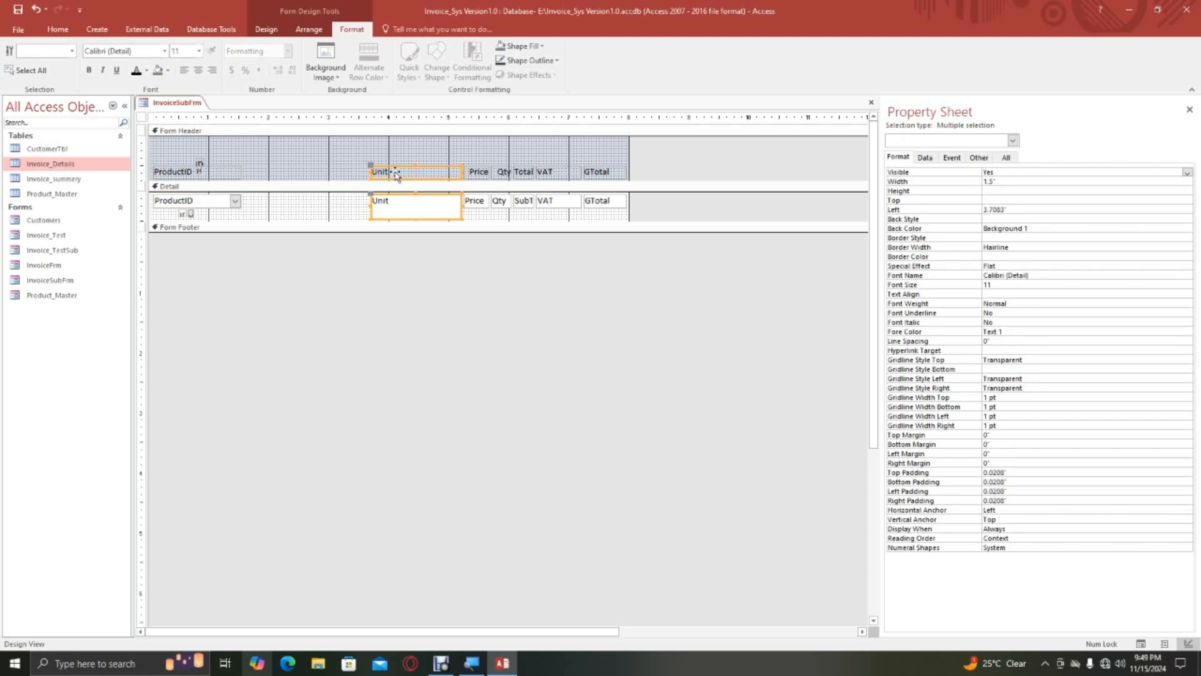
{"action": "left_click_drag", "start_coordinate": [394, 169], "coordinate": [263, 167]}
{"action": "left_click_drag", "start_coordinate": [332, 180], "coordinate": [286, 171]}
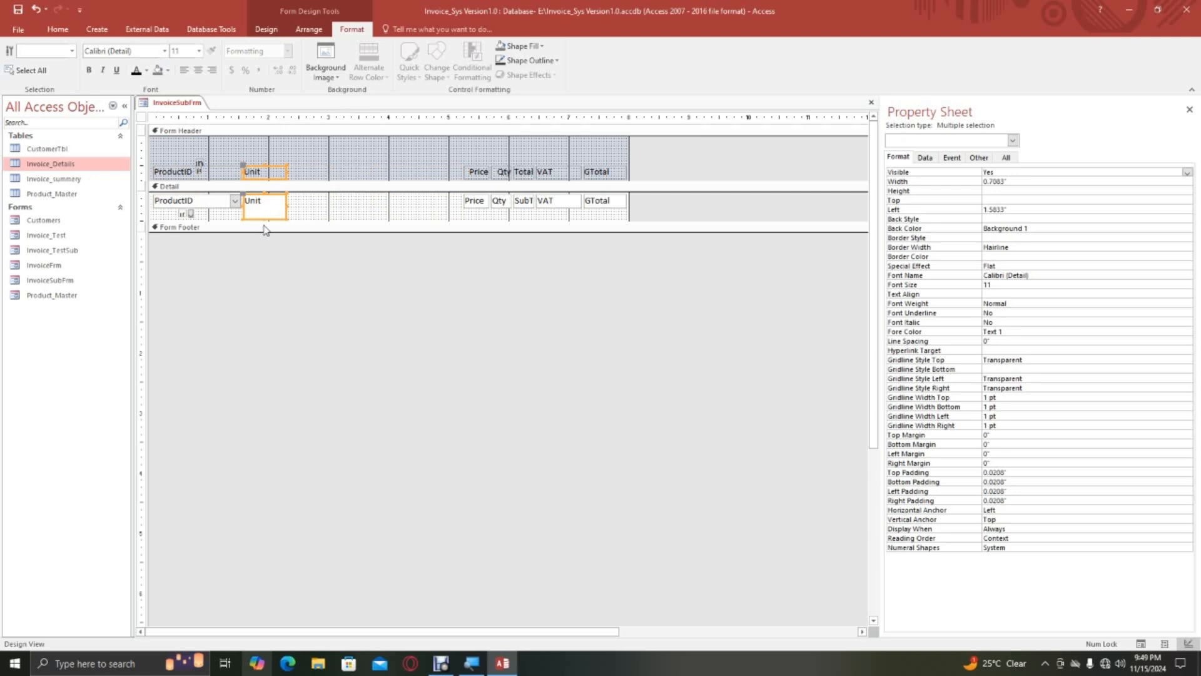
Reduce the height of the Unit text box to one line, leaving its header label's height as it was.
{"action": "left_click_drag", "start_coordinate": [264, 220], "coordinate": [264, 208]}
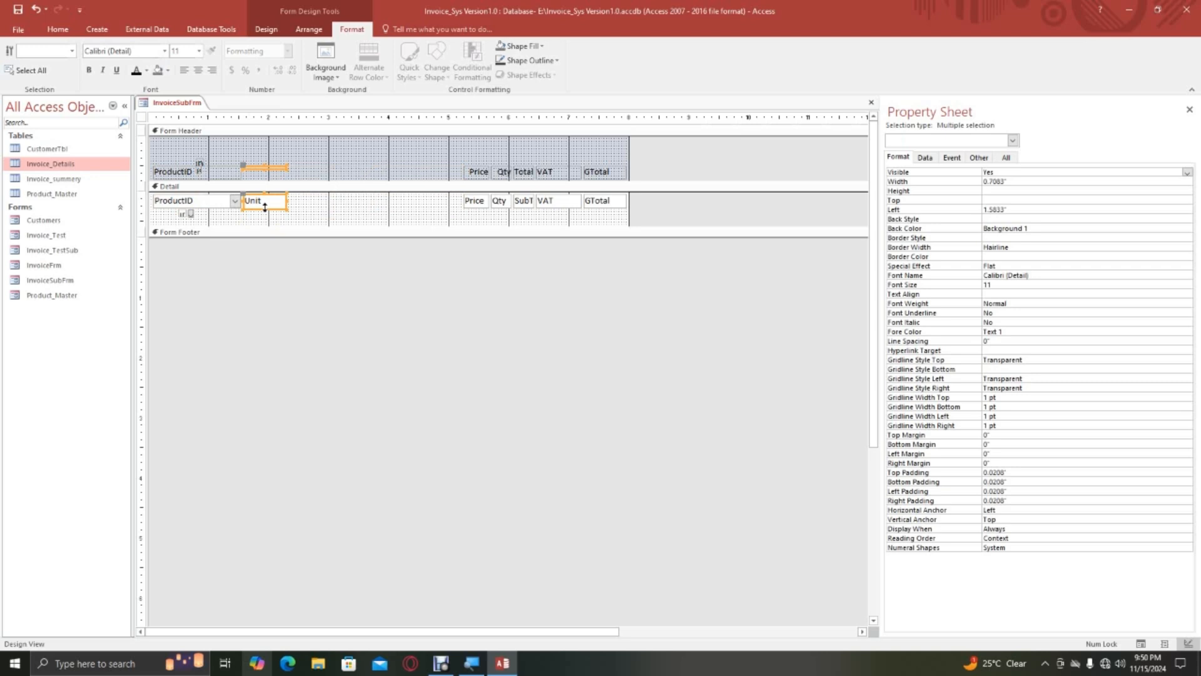
{"action": "left_click", "coordinate": [301, 206]}
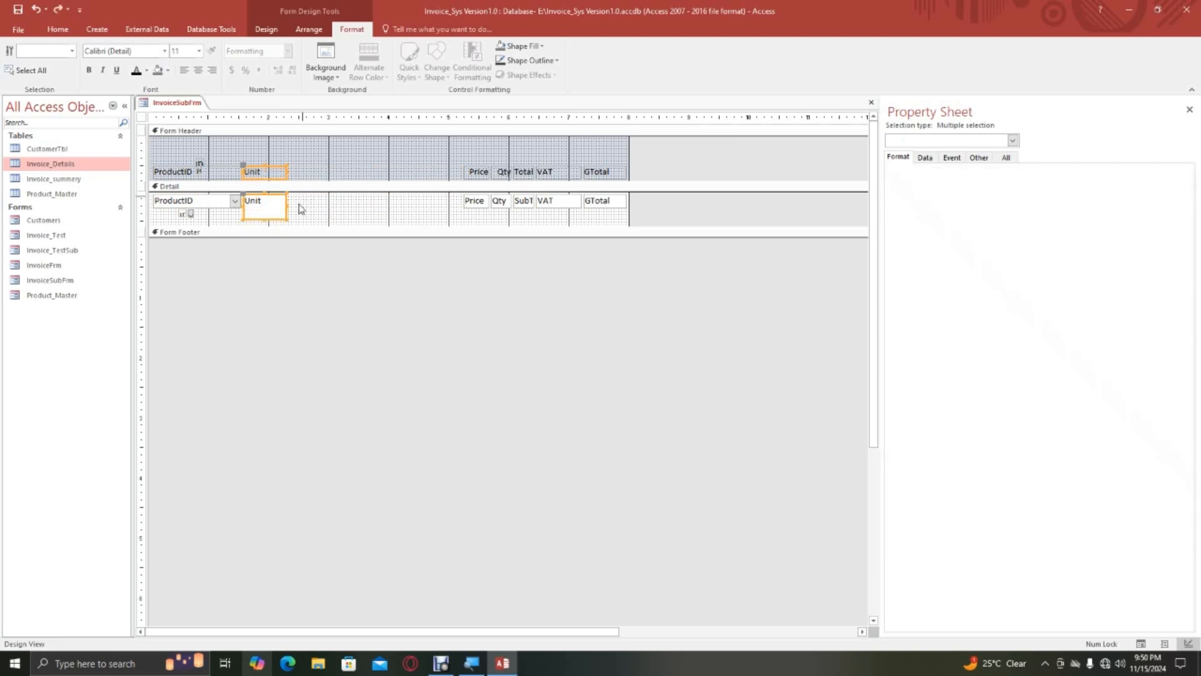
{"action": "left_click", "coordinate": [261, 220]}
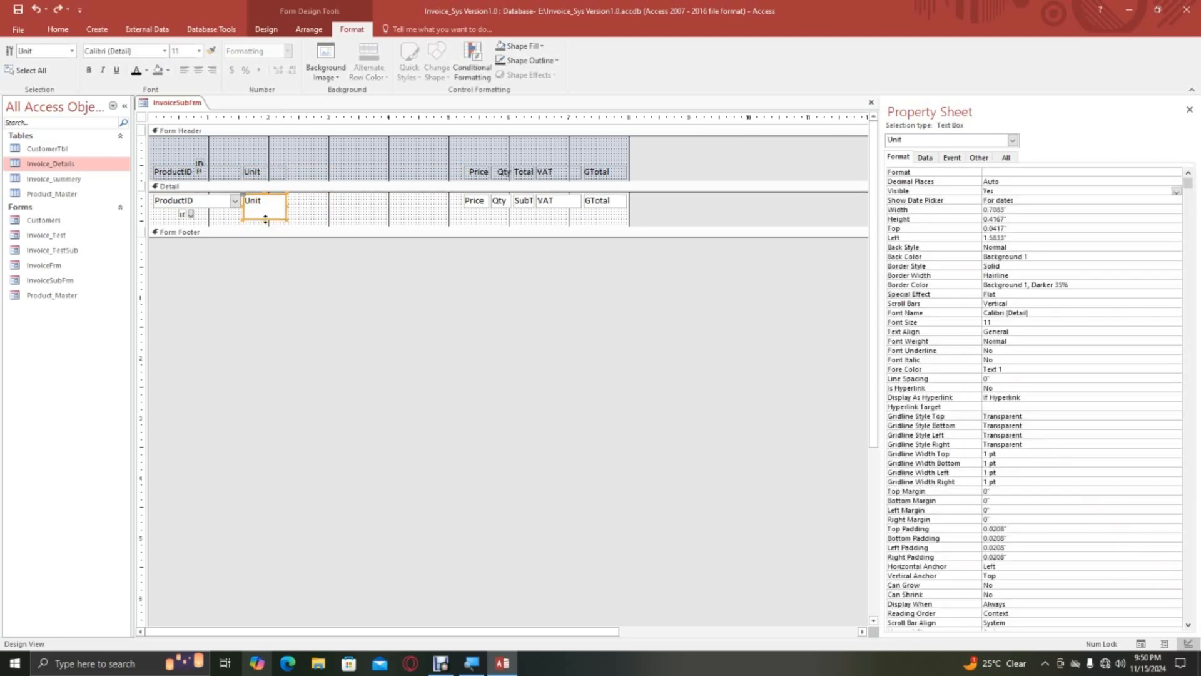
{"action": "left_click_drag", "start_coordinate": [262, 208], "coordinate": [263, 209]}
Move the Price and Qty labels and fields next to Unit and widen the Qty pair to 0.5833".
{"action": "left_click_drag", "start_coordinate": [460, 177], "coordinate": [331, 179]}
{"action": "left_click_drag", "start_coordinate": [481, 158], "coordinate": [368, 172]}
{"action": "left_click", "coordinate": [350, 172]}
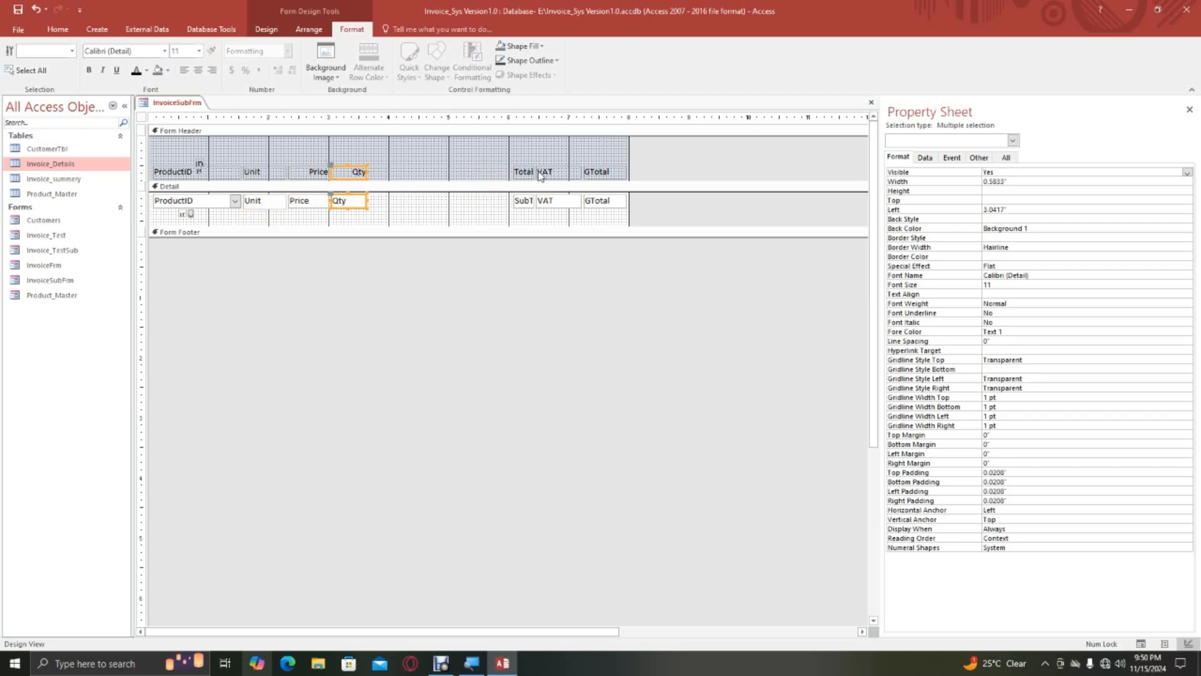
Line up the SubTotal, VAT and GTotal columns after Qty with SubTotal 0.75" wide, and narrow the form to 6".
{"action": "left_click_drag", "start_coordinate": [501, 164], "coordinate": [414, 171]}
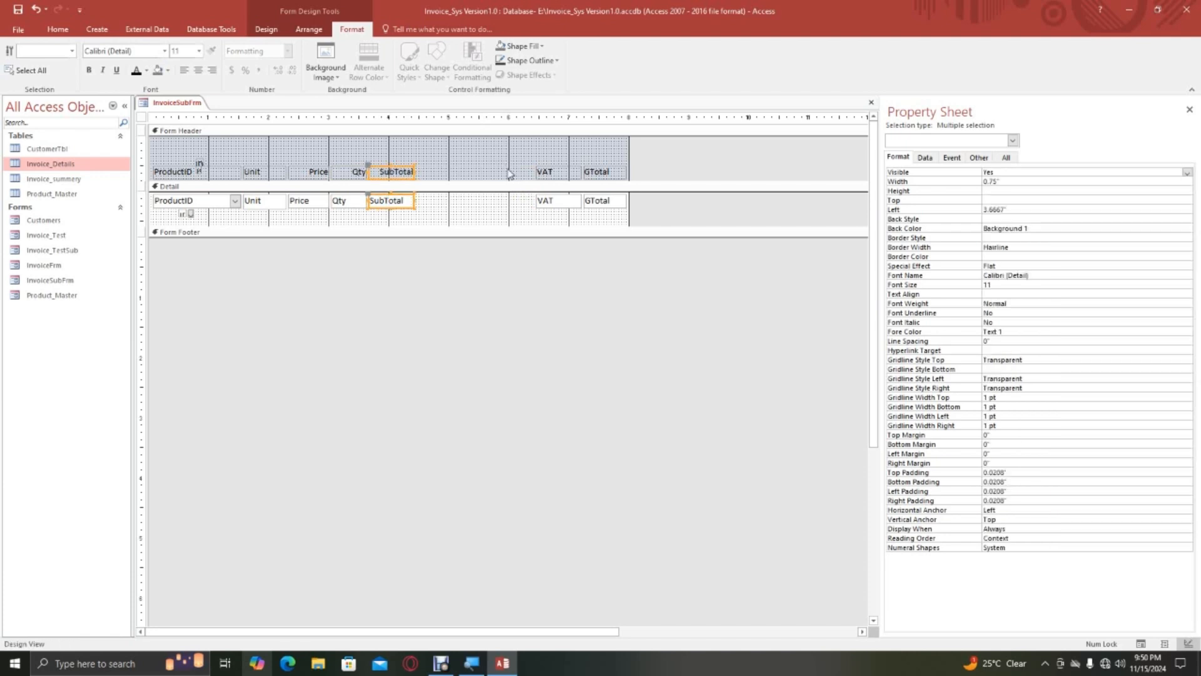
{"action": "left_click_drag", "start_coordinate": [528, 164], "coordinate": [431, 174]}
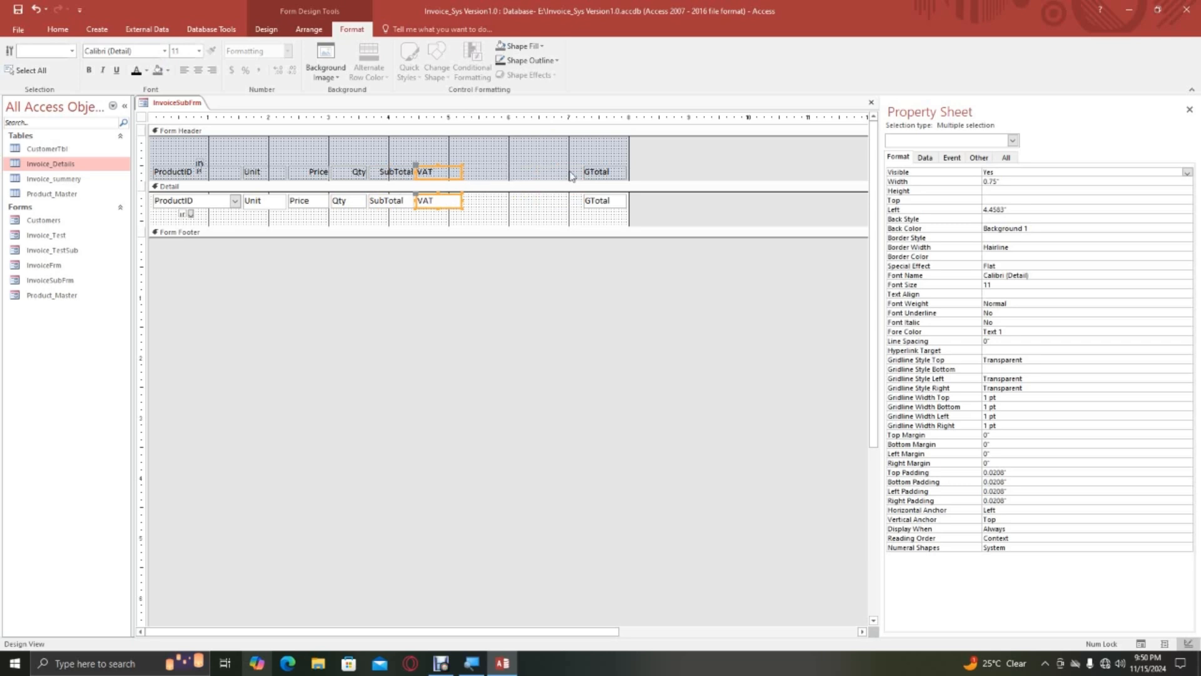
{"action": "left_click_drag", "start_coordinate": [577, 177], "coordinate": [472, 175]}
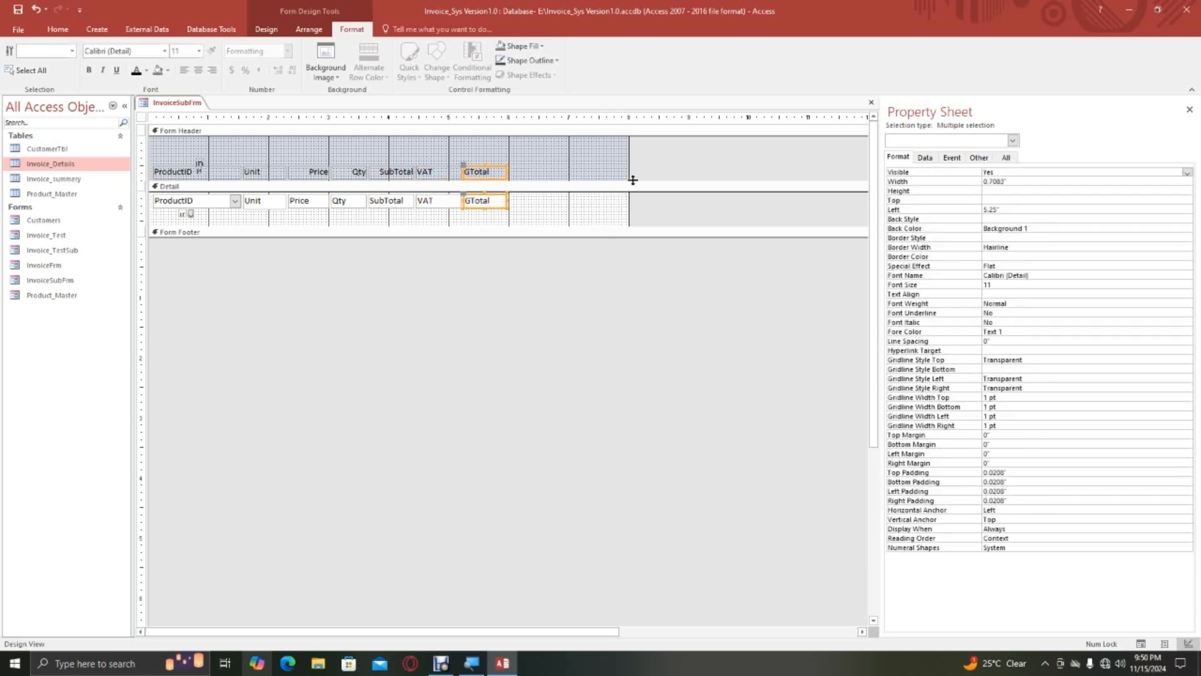
{"action": "left_click_drag", "start_coordinate": [628, 176], "coordinate": [510, 182]}
{"action": "left_click", "coordinate": [524, 203]}
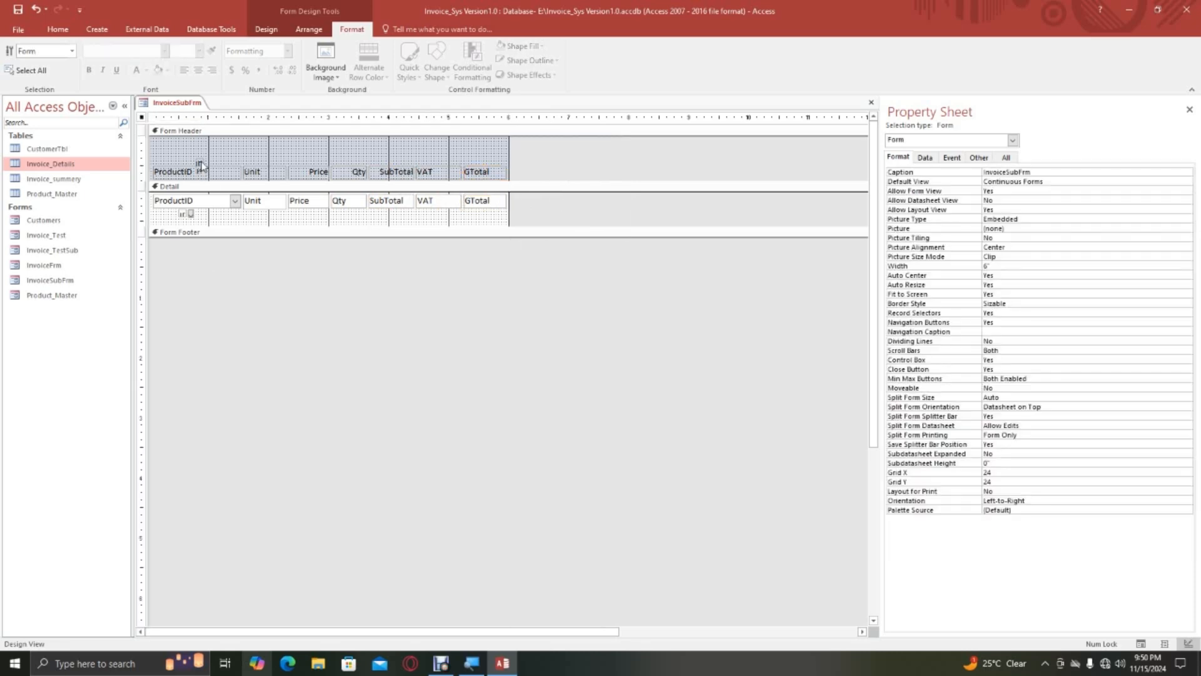
Move the IDID label aside, raise the row of header labels to 0.25" from the top, and shorten the form header to fit.
{"action": "left_click", "coordinate": [199, 162]}
{"action": "left_click_drag", "start_coordinate": [196, 160], "coordinate": [247, 145]}
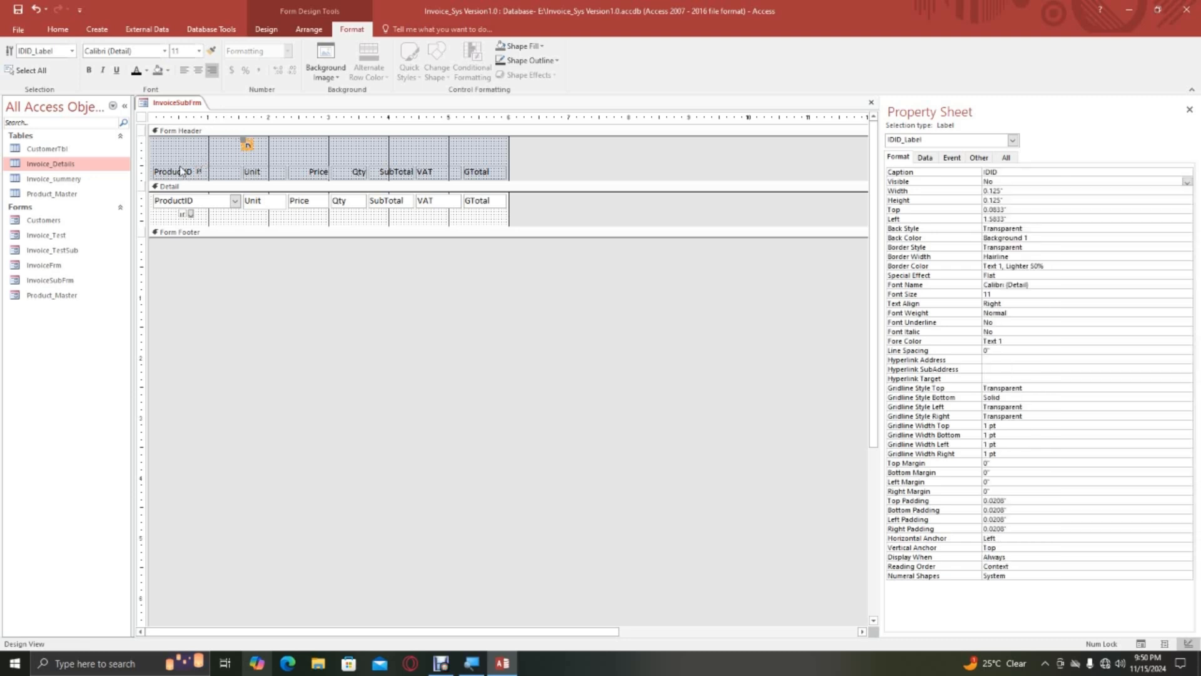
{"action": "left_click", "coordinate": [147, 159]}
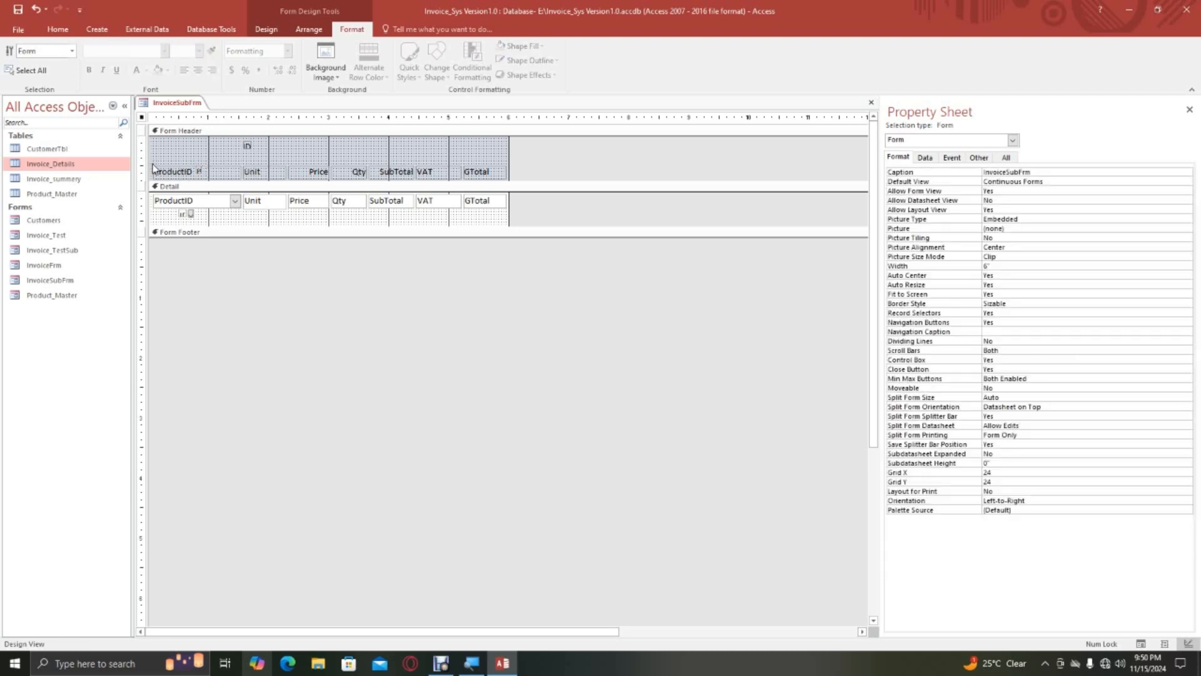
{"action": "left_click_drag", "start_coordinate": [150, 164], "coordinate": [507, 179]}
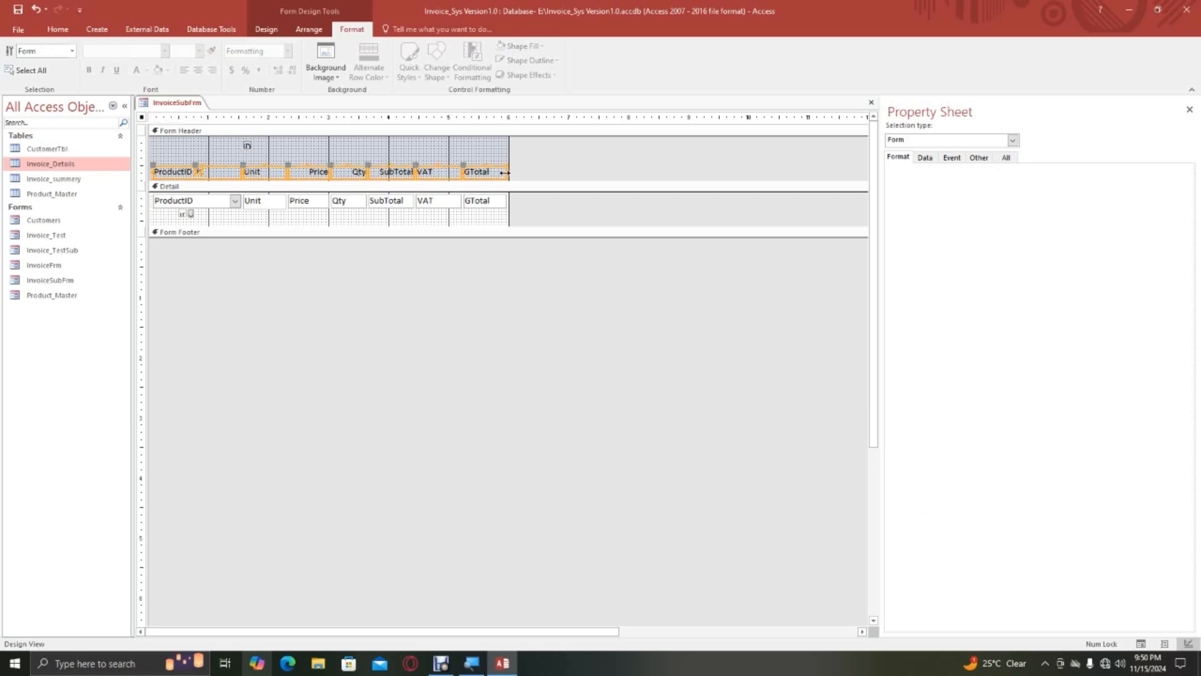
{"action": "key", "text": "Up"}
{"action": "key", "text": "Up"}
{"action": "key", "text": "Up"}
{"action": "key", "text": "Up"}
{"action": "key", "text": "Up"}
{"action": "key", "text": "Up"}
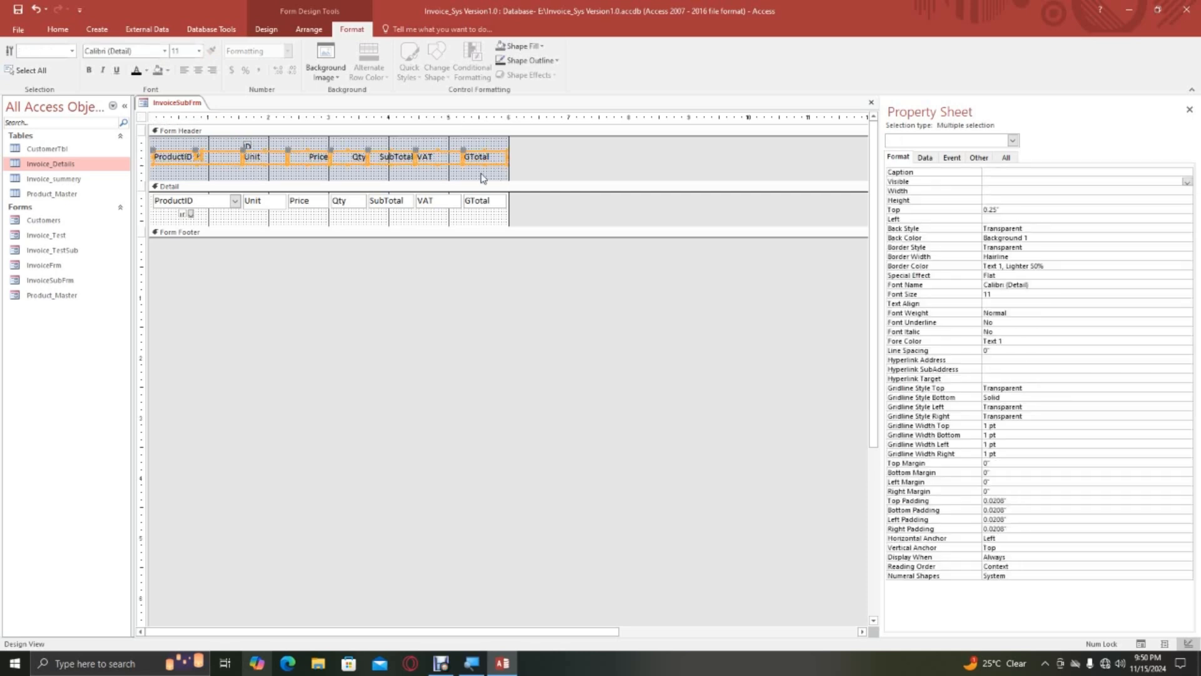
{"action": "left_click_drag", "start_coordinate": [458, 182], "coordinate": [457, 167]}
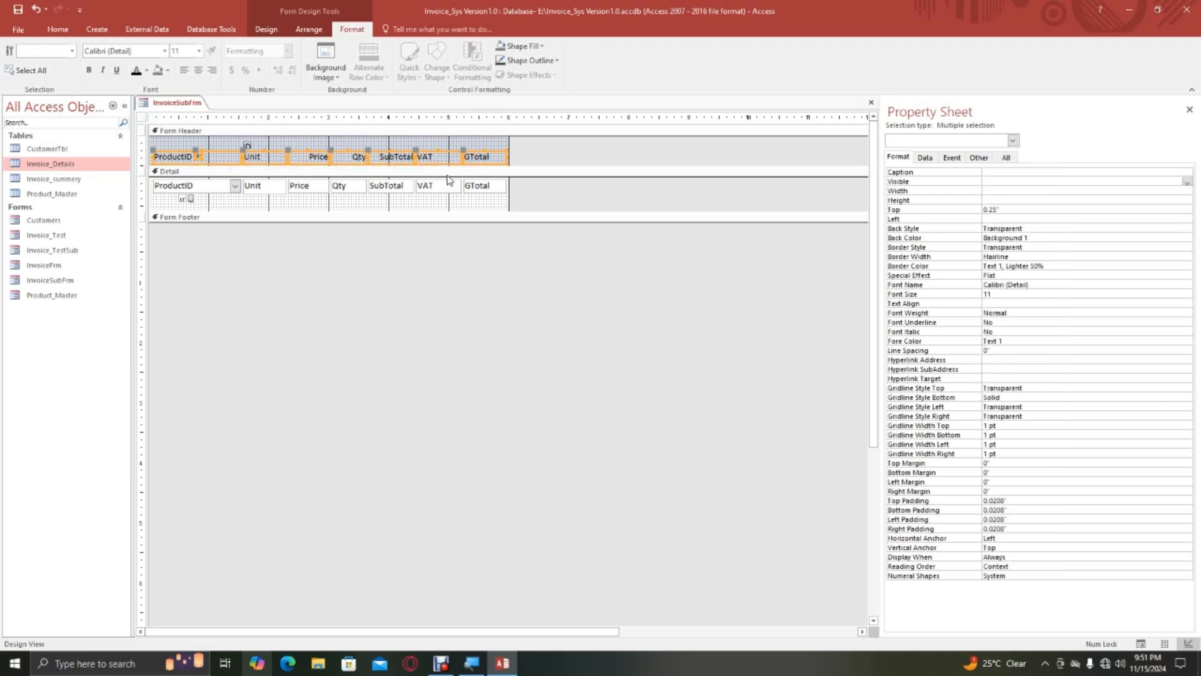
Center the text of the Unit, Price, Qty, SubTotal, VAT and GTotal labels and fields.
{"action": "left_click", "coordinate": [456, 210]}
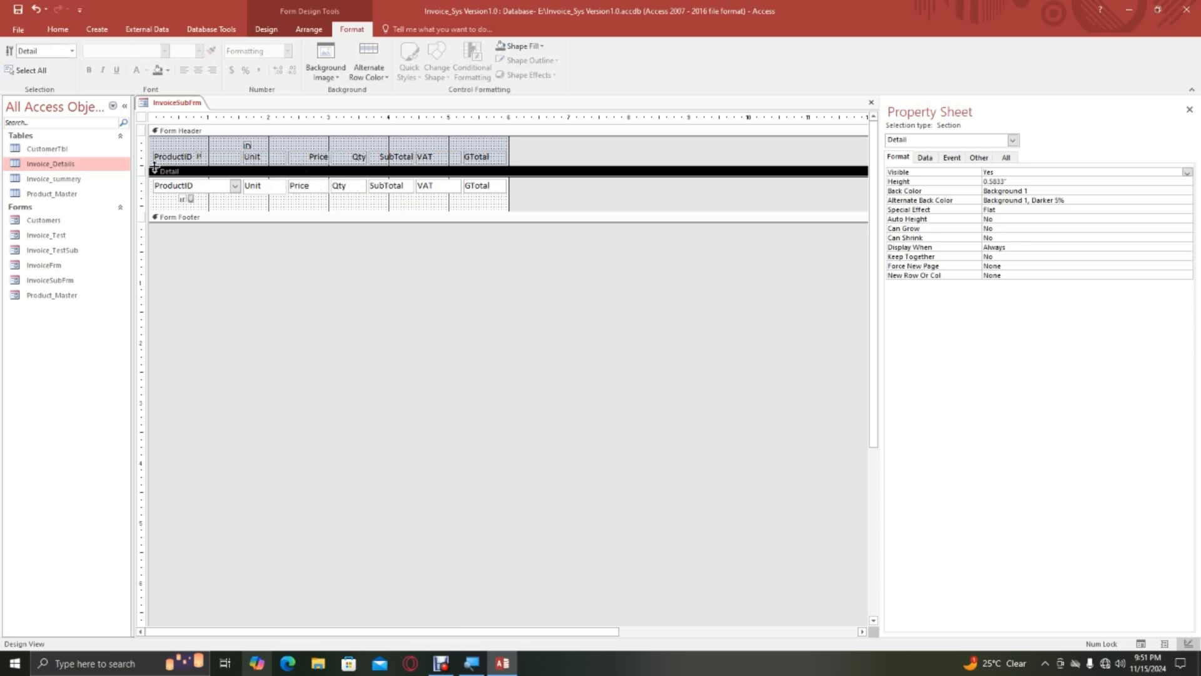
{"action": "left_click_drag", "start_coordinate": [150, 148], "coordinate": [236, 202]}
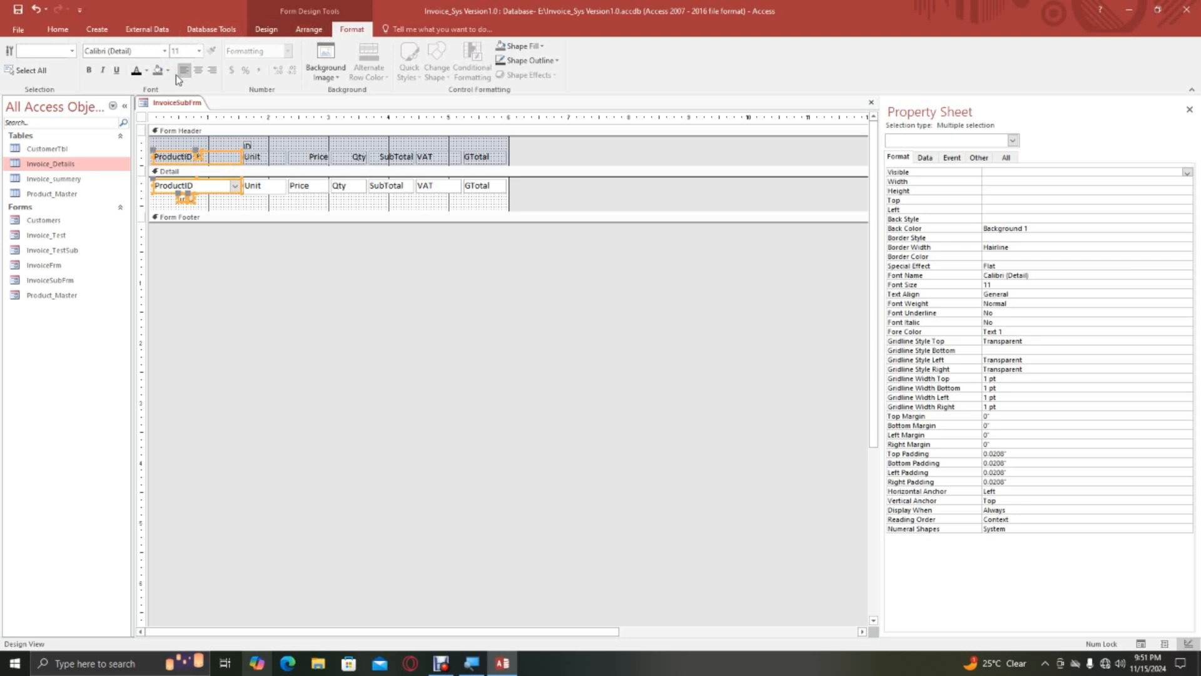
{"action": "left_click_drag", "start_coordinate": [507, 152], "coordinate": [268, 199]}
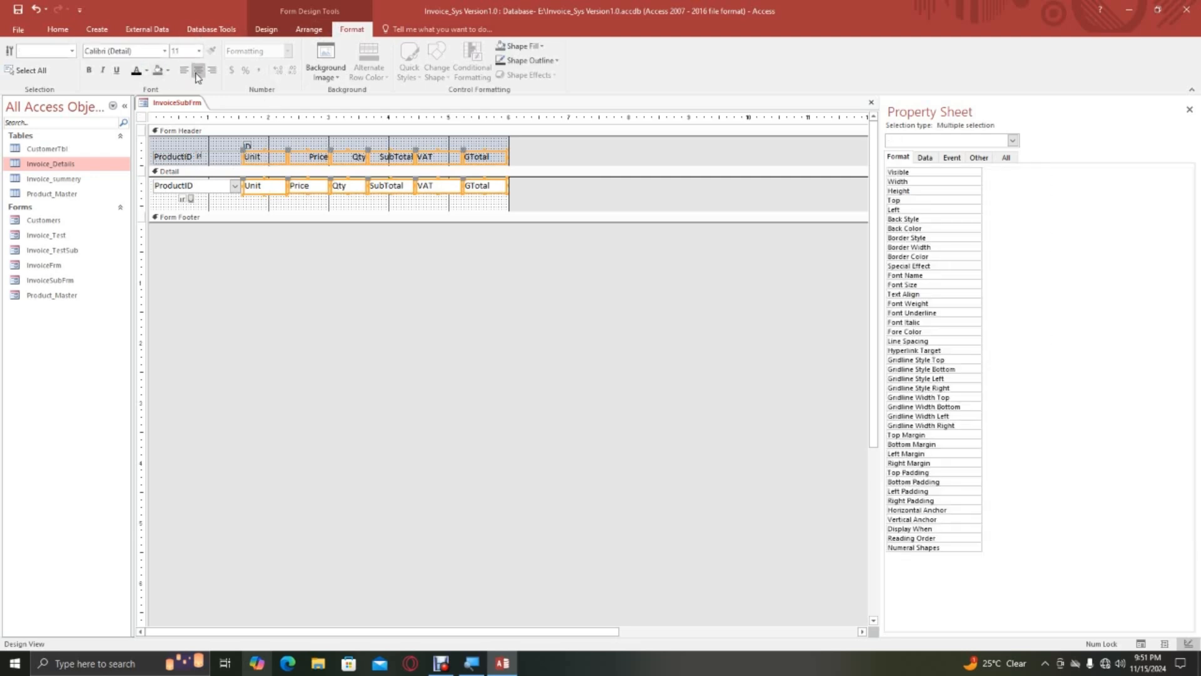
{"action": "left_click", "coordinate": [198, 75]}
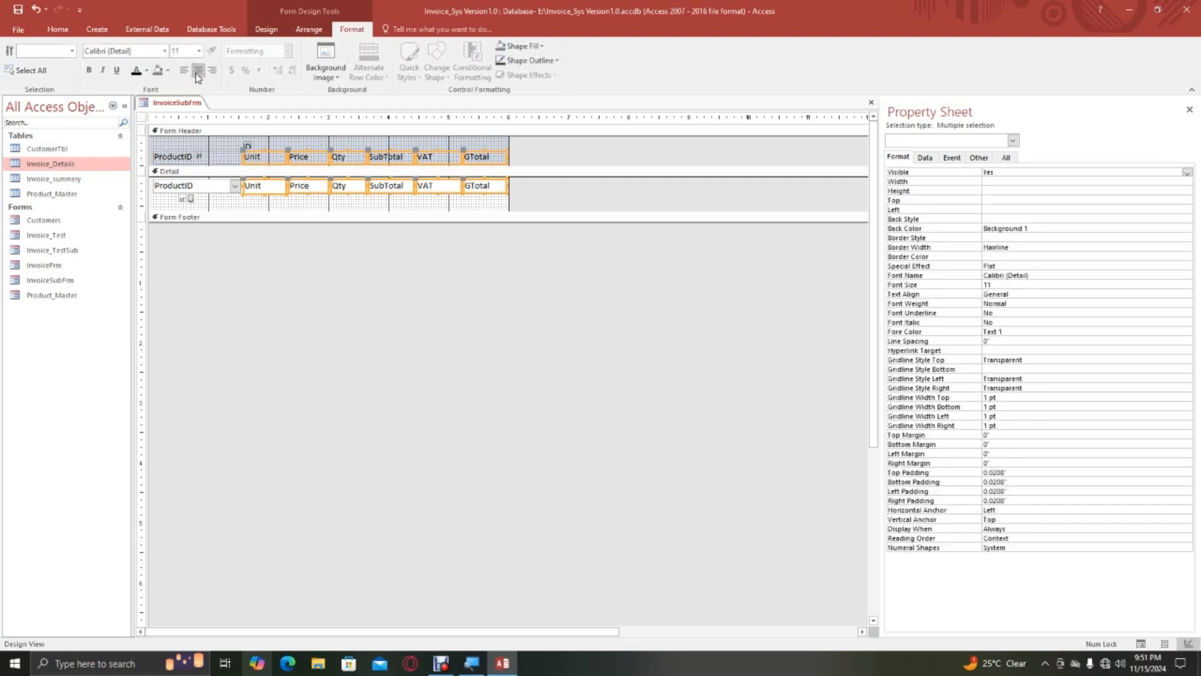
{"action": "left_click", "coordinate": [197, 75]}
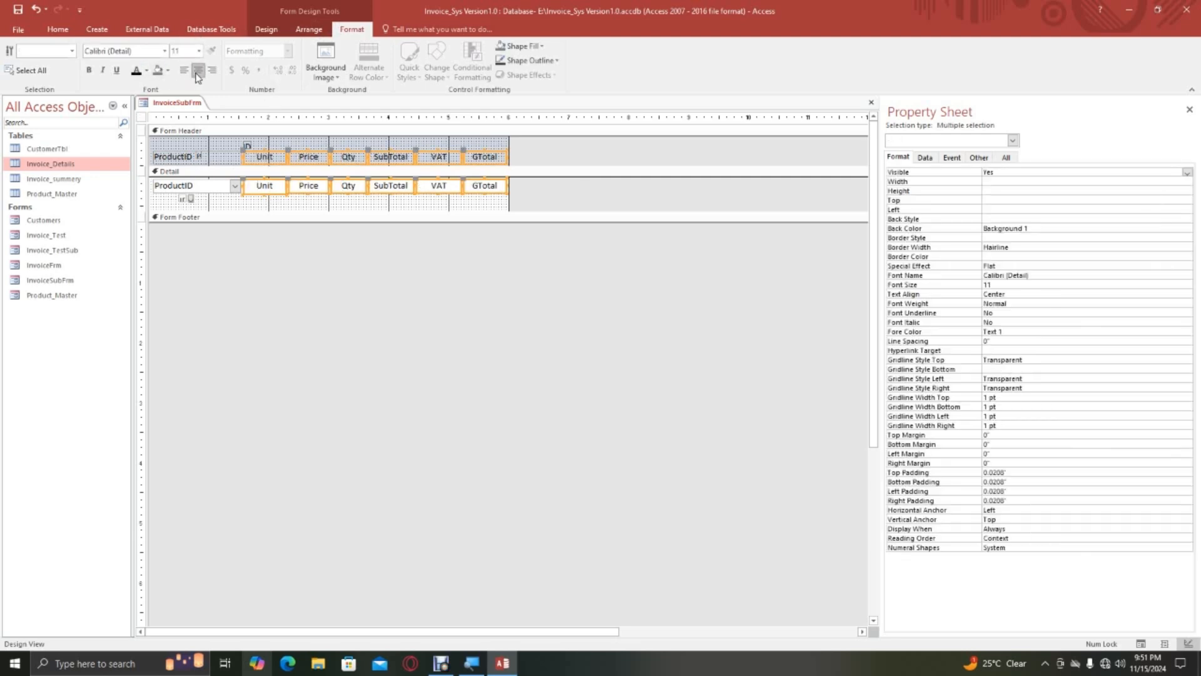
{"action": "left_click", "coordinate": [316, 205]}
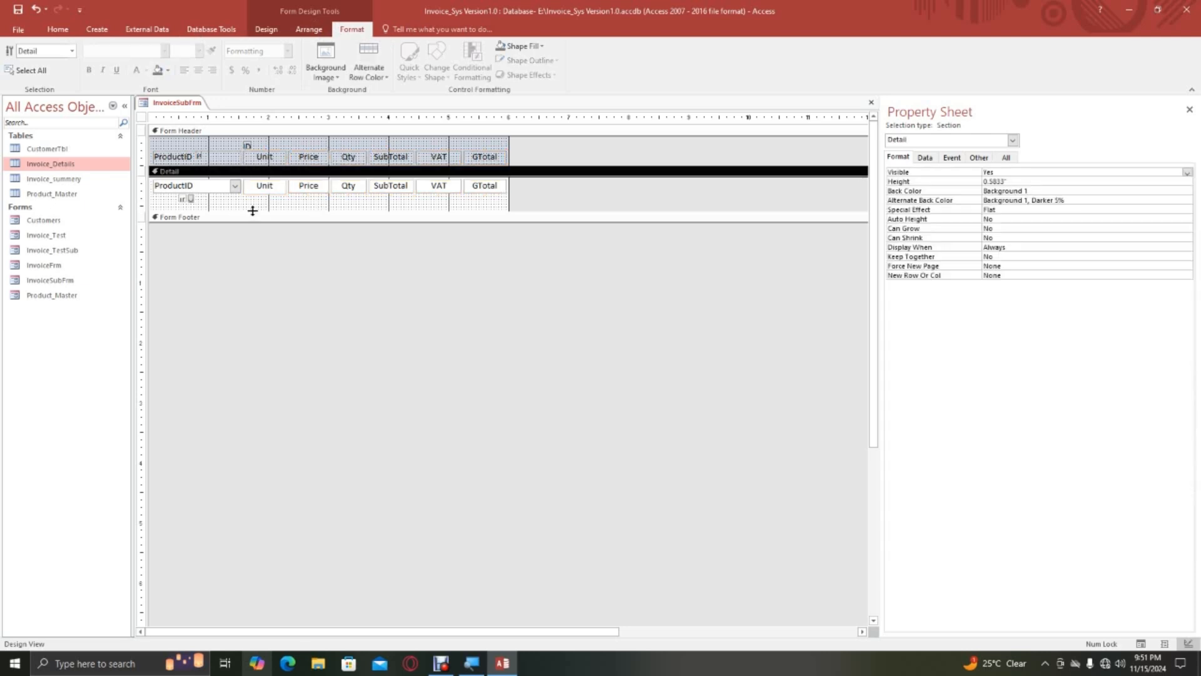
Shorten the detail section to 0.4271" high and save the form.
{"action": "left_click_drag", "start_coordinate": [252, 210], "coordinate": [254, 197]}
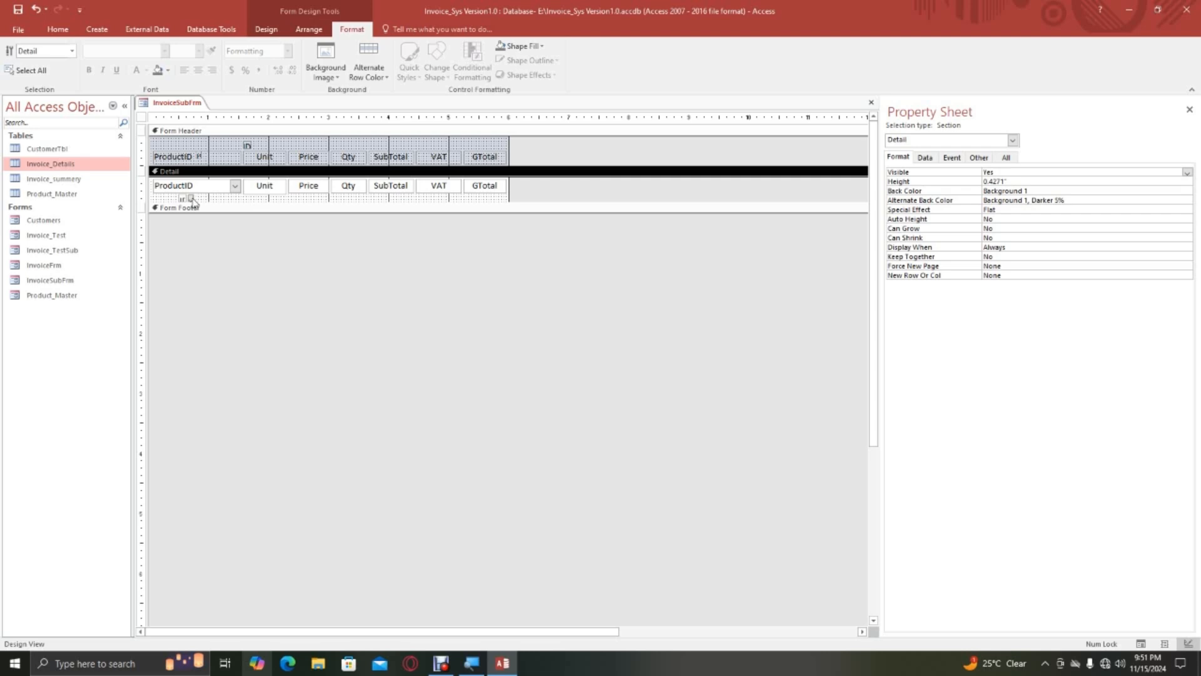
{"action": "right_click", "coordinate": [167, 104]}
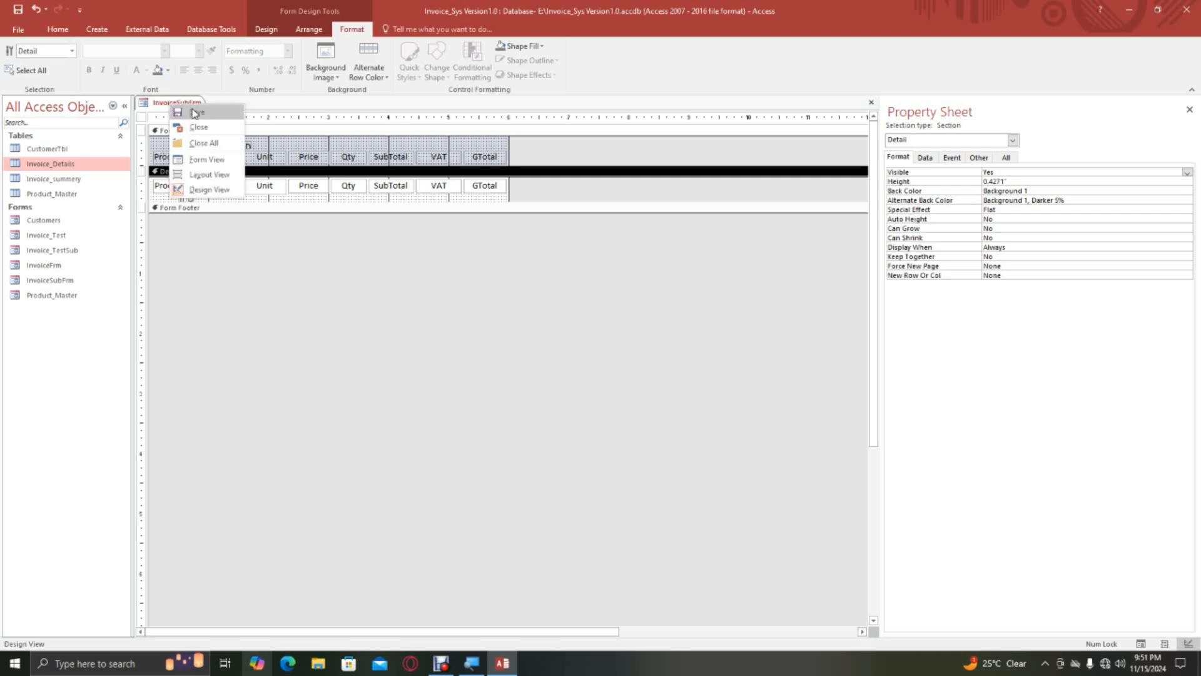
{"action": "left_click", "coordinate": [189, 113]}
Check the column layout of InvoiceSubFrm in Form View, and return to Design View.
{"action": "right_click", "coordinate": [182, 105]}
{"action": "left_click", "coordinate": [219, 160]}
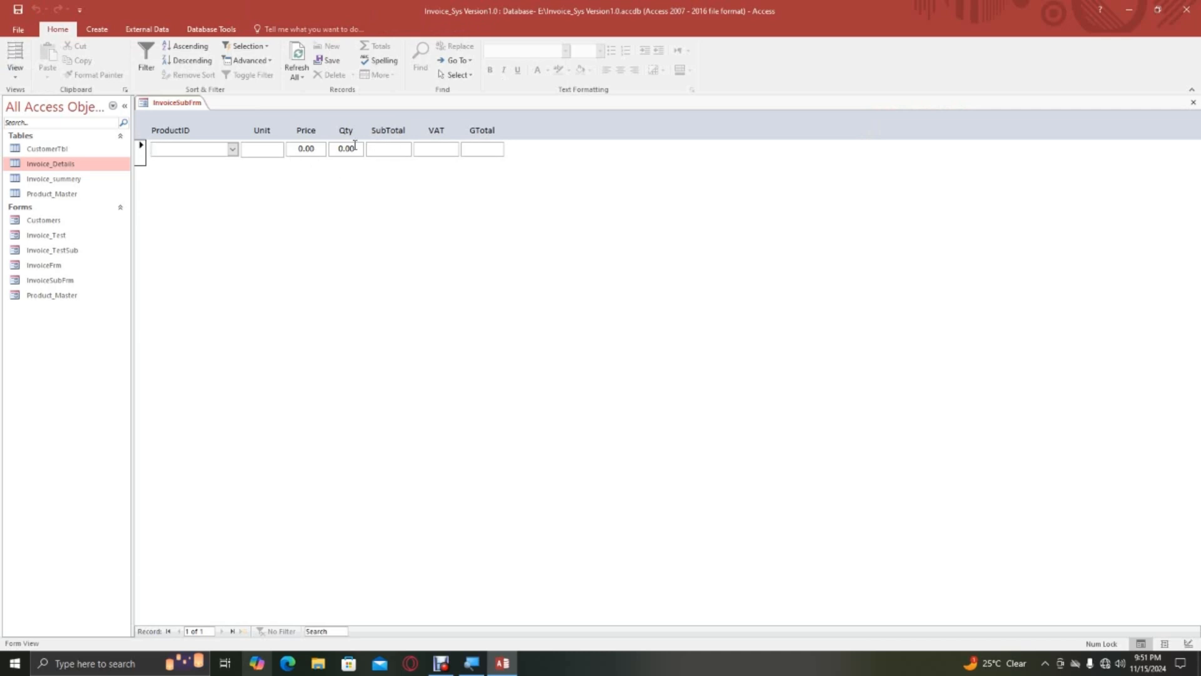
{"action": "right_click", "coordinate": [166, 104]}
{"action": "left_click", "coordinate": [206, 188]}
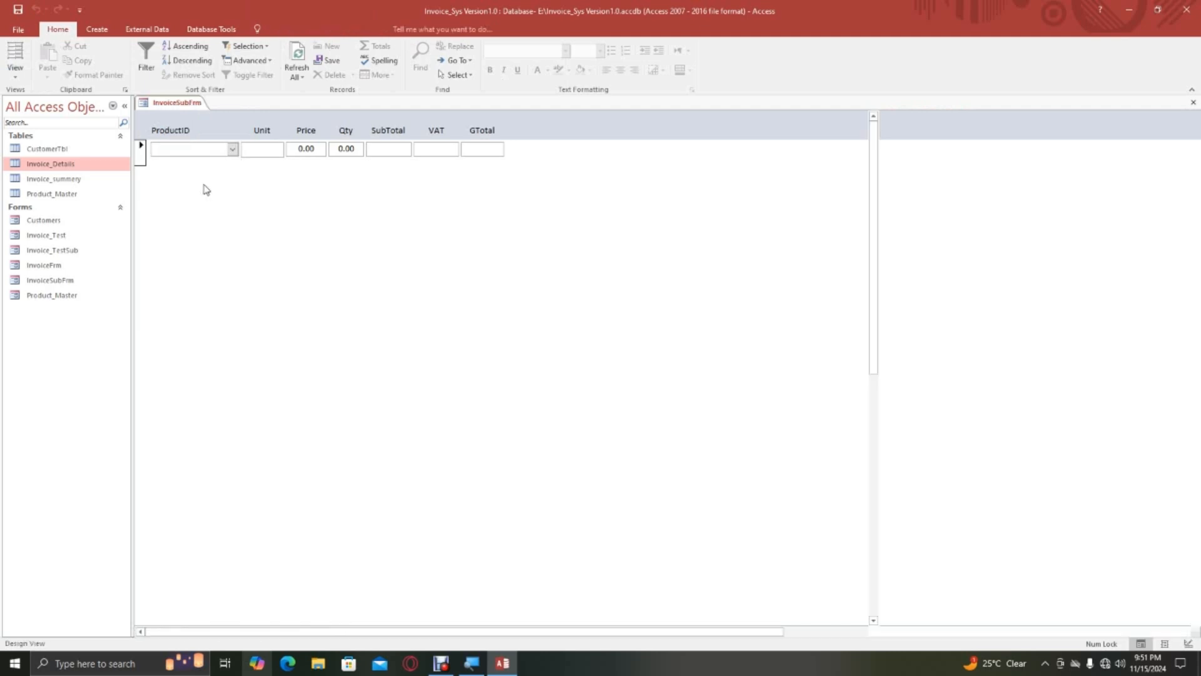
Set the form's Record Selectors and Navigation Buttons to No and its Scroll Bars to Neither.
{"action": "left_click", "coordinate": [144, 118]}
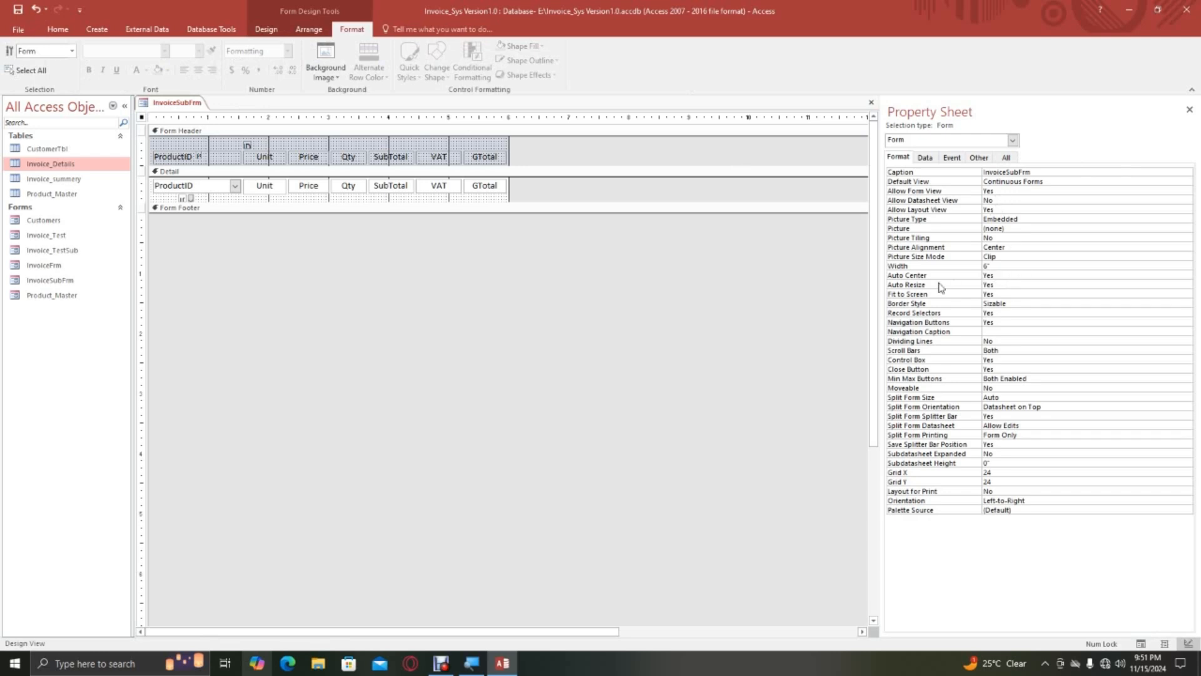
{"action": "double_click", "coordinate": [1006, 312]}
{"action": "double_click", "coordinate": [1000, 321]}
{"action": "double_click", "coordinate": [1004, 350]}
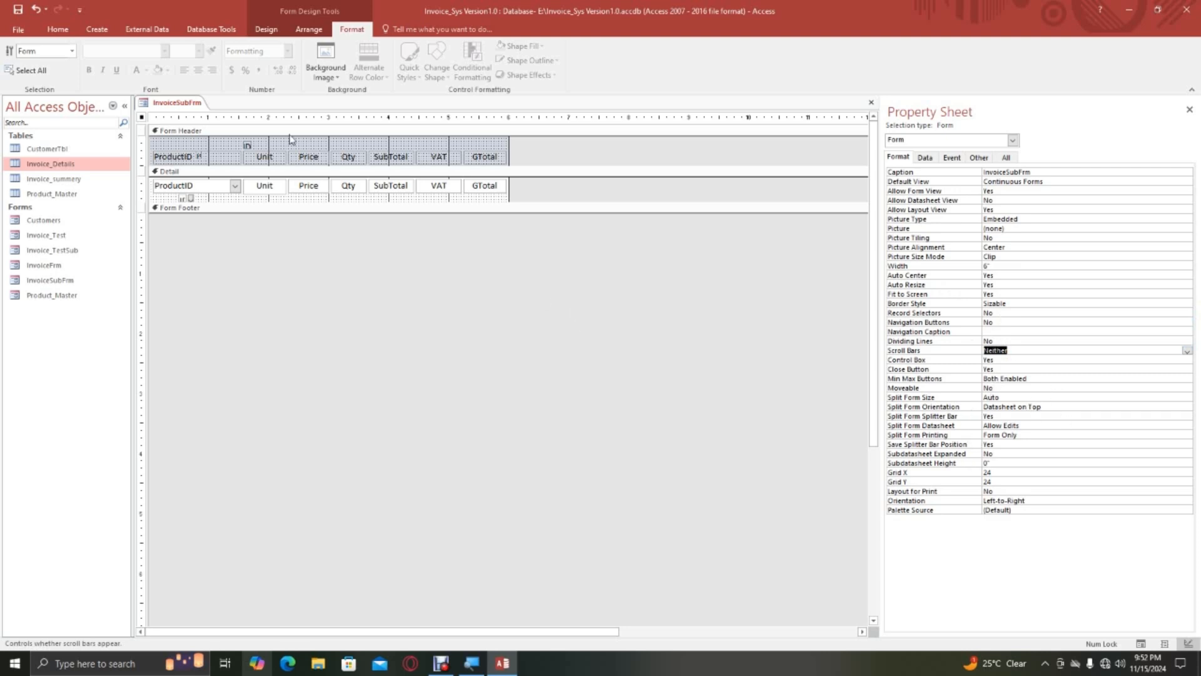
Try Background 1, Darker 35% as the form header's back color, and undo it.
{"action": "left_click", "coordinate": [175, 148]}
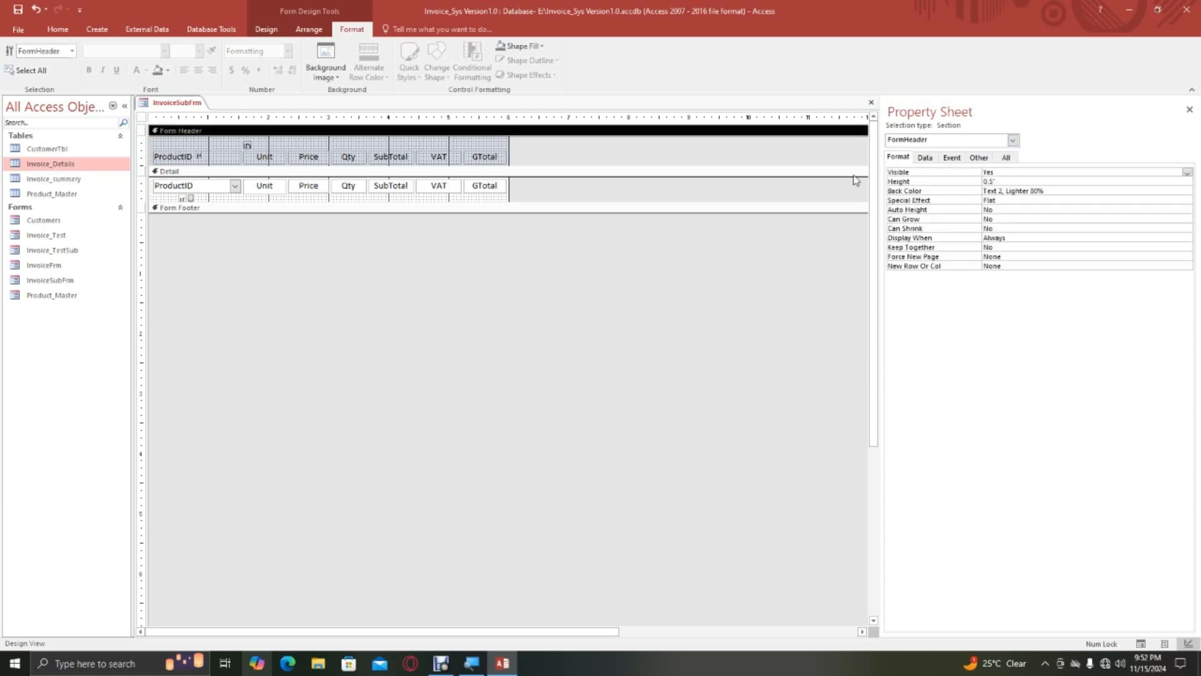
{"action": "left_click", "coordinate": [1080, 192]}
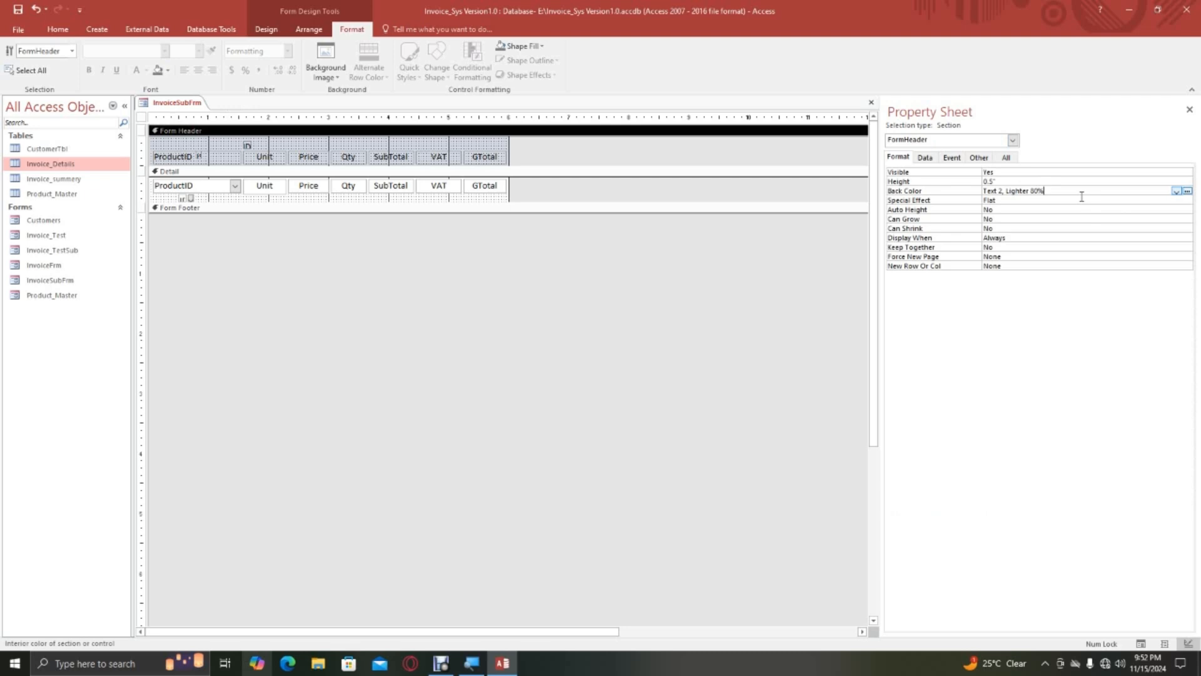
{"action": "left_click", "coordinate": [1177, 192]}
{"action": "left_click", "coordinate": [1186, 191]}
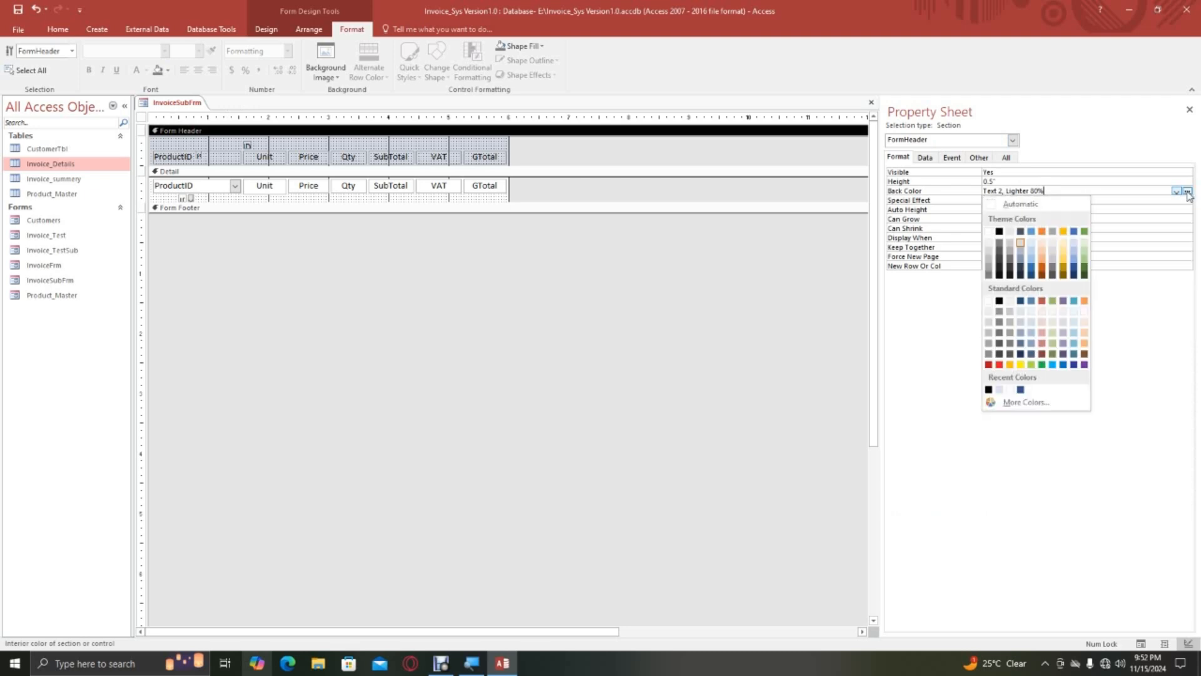
{"action": "left_click", "coordinate": [989, 267]}
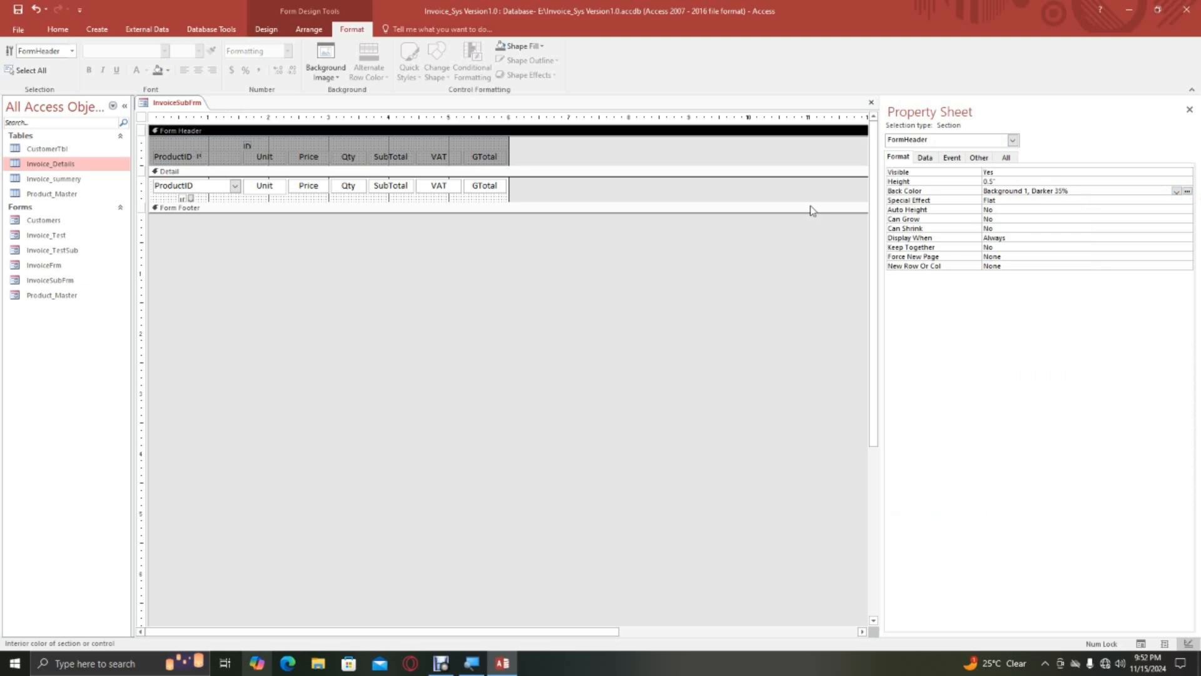
{"action": "key", "text": "ctrl+z"}
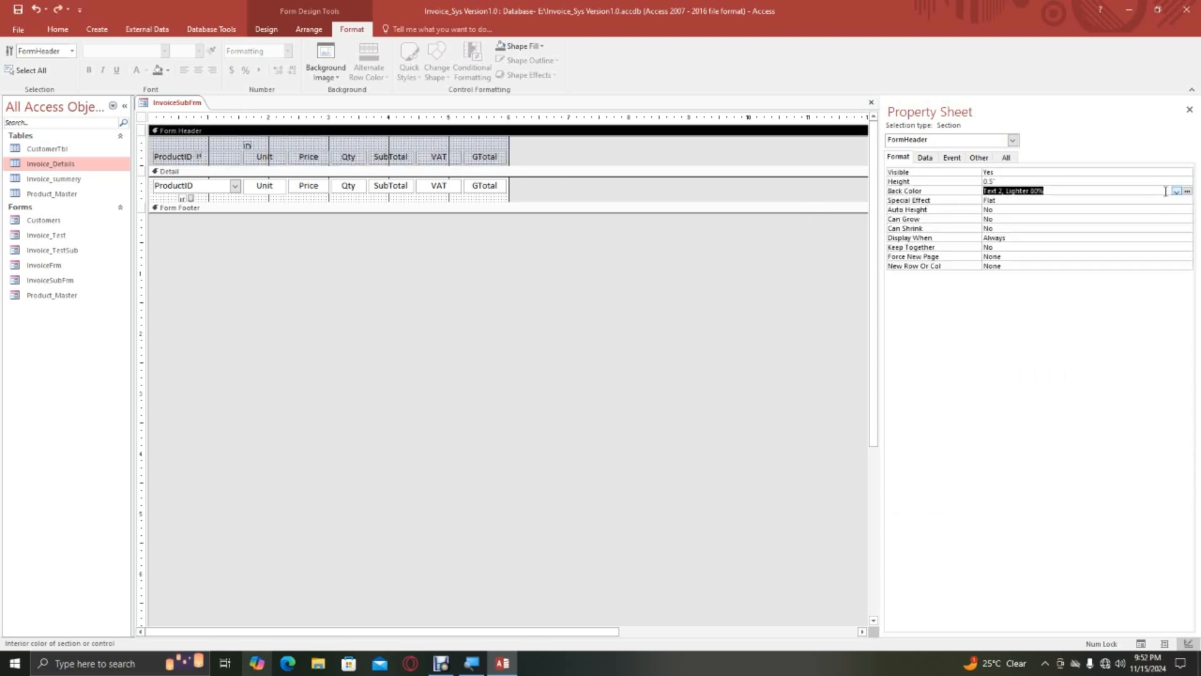
Set the form header's back color to white, Background 1.
{"action": "left_click", "coordinate": [1186, 191]}
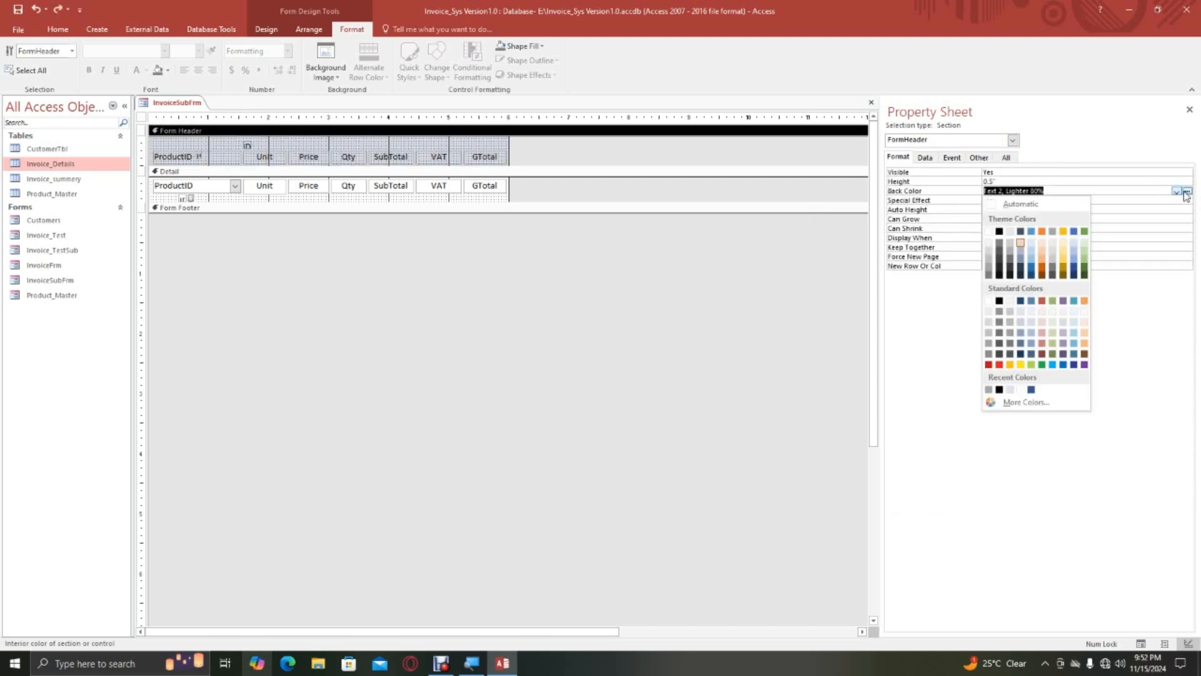
{"action": "left_click", "coordinate": [988, 231]}
{"action": "left_click_drag", "start_coordinate": [154, 154], "coordinate": [167, 164]}
{"action": "key", "text": "ctrl+z"}
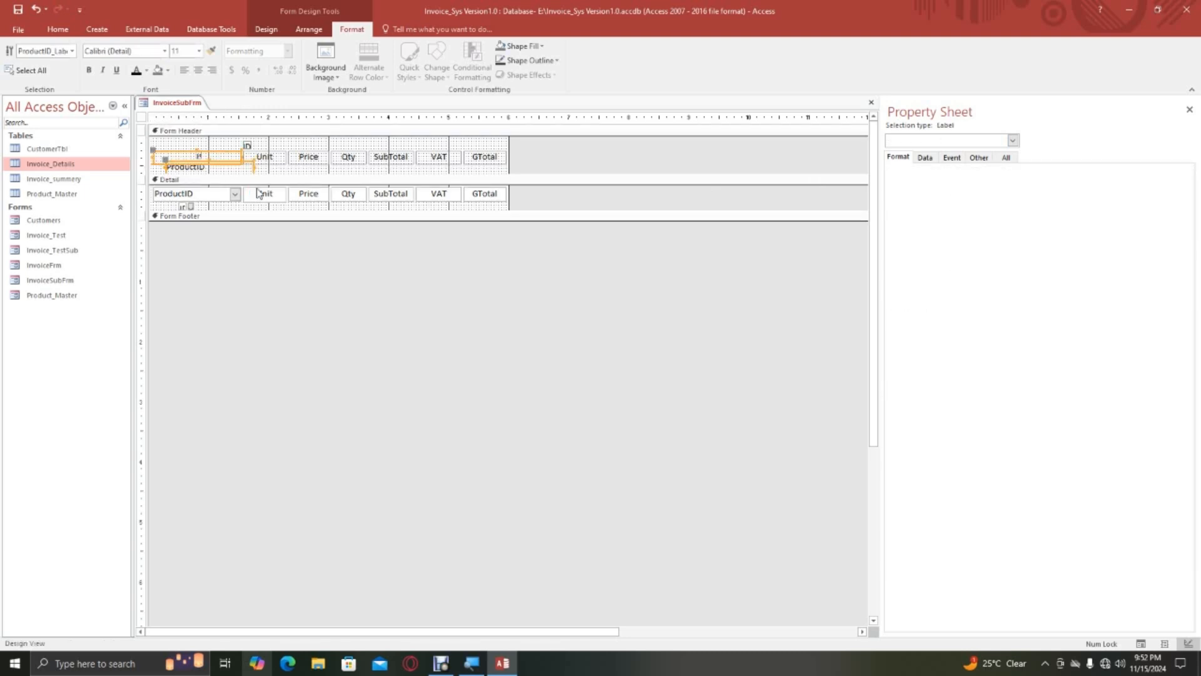
Fill the header labels with Background 1, Darker 25% and give them a black Text 1 outline.
{"action": "left_click", "coordinate": [152, 145]}
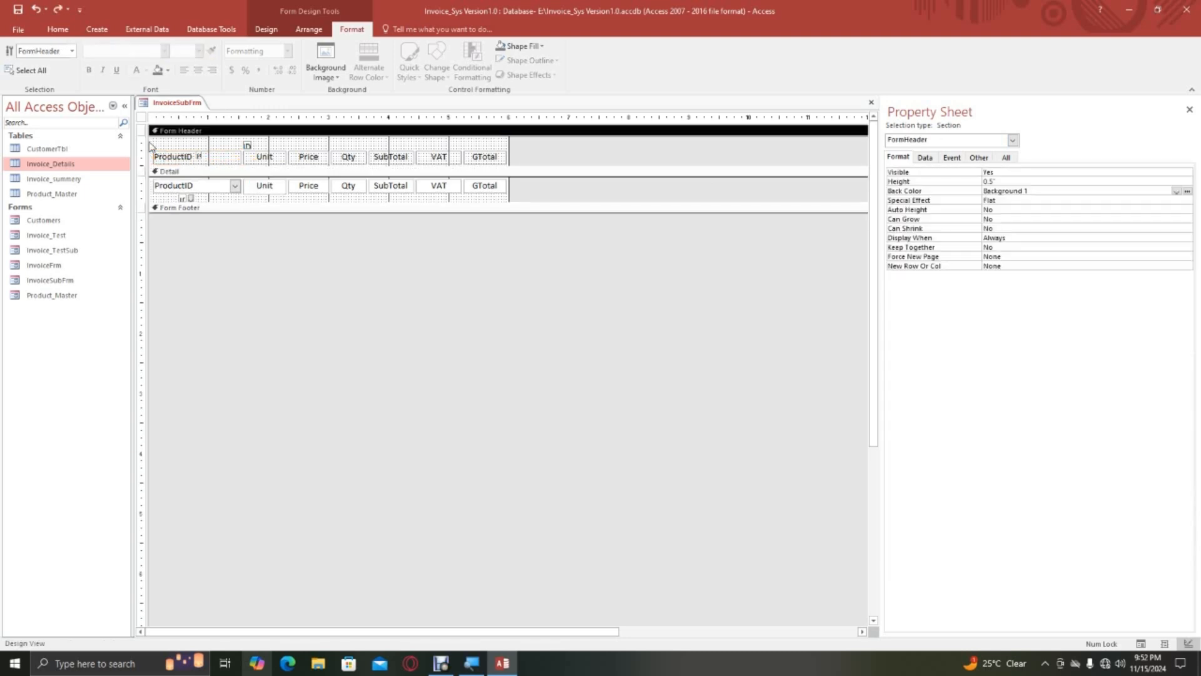
{"action": "left_click_drag", "start_coordinate": [152, 146], "coordinate": [495, 162]}
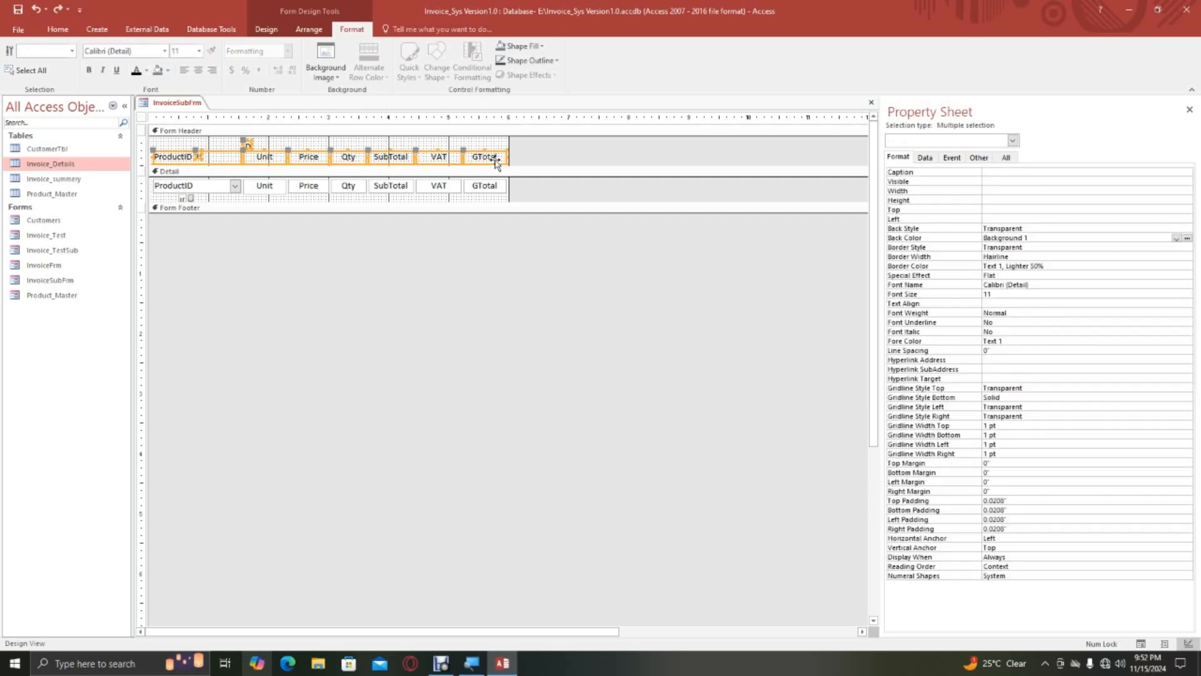
{"action": "left_click", "coordinate": [524, 46]}
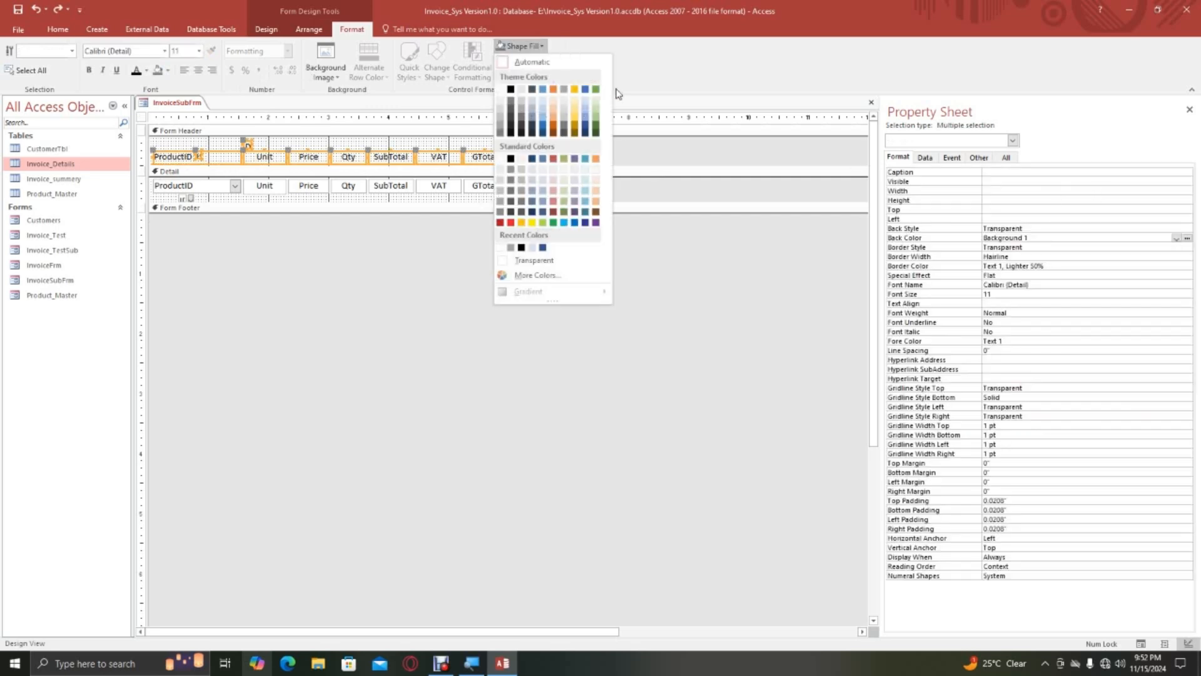
{"action": "left_click", "coordinate": [500, 122]}
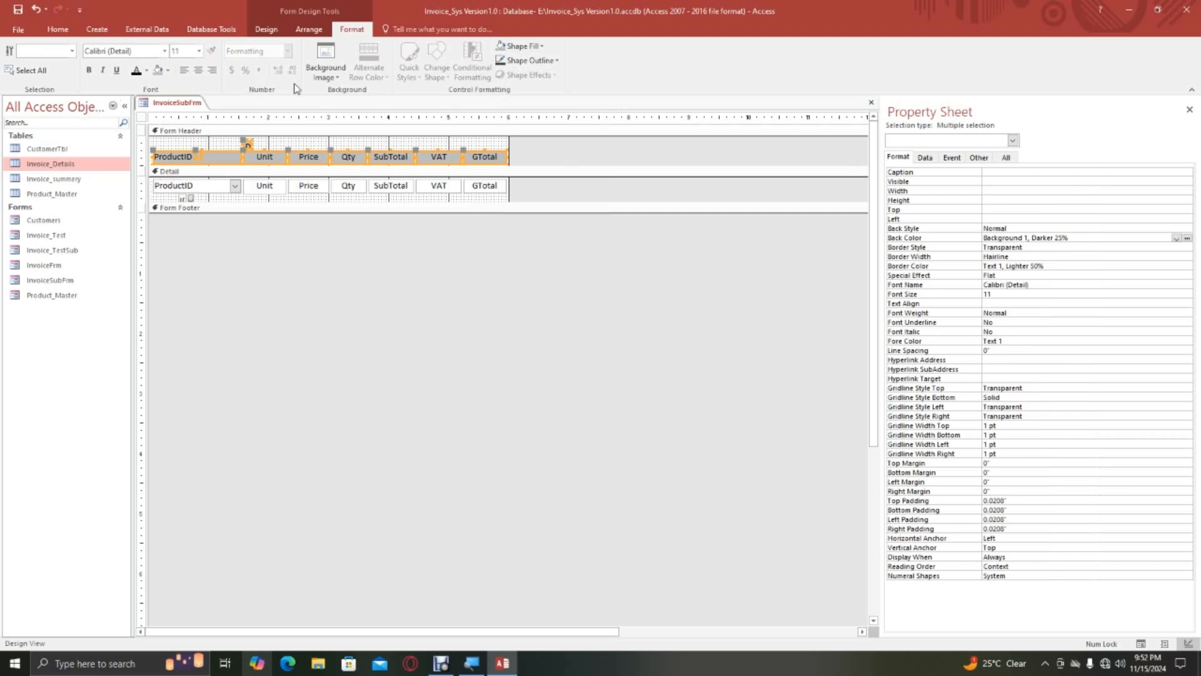
{"action": "left_click", "coordinate": [543, 61]}
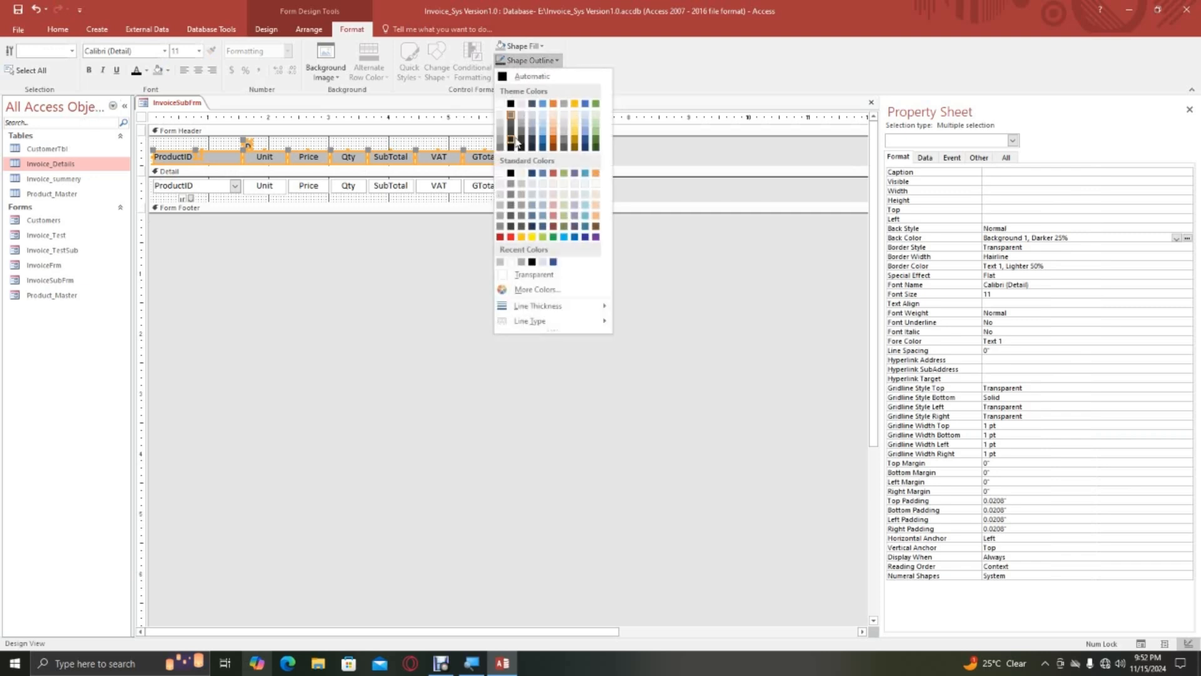
{"action": "left_click", "coordinate": [510, 103]}
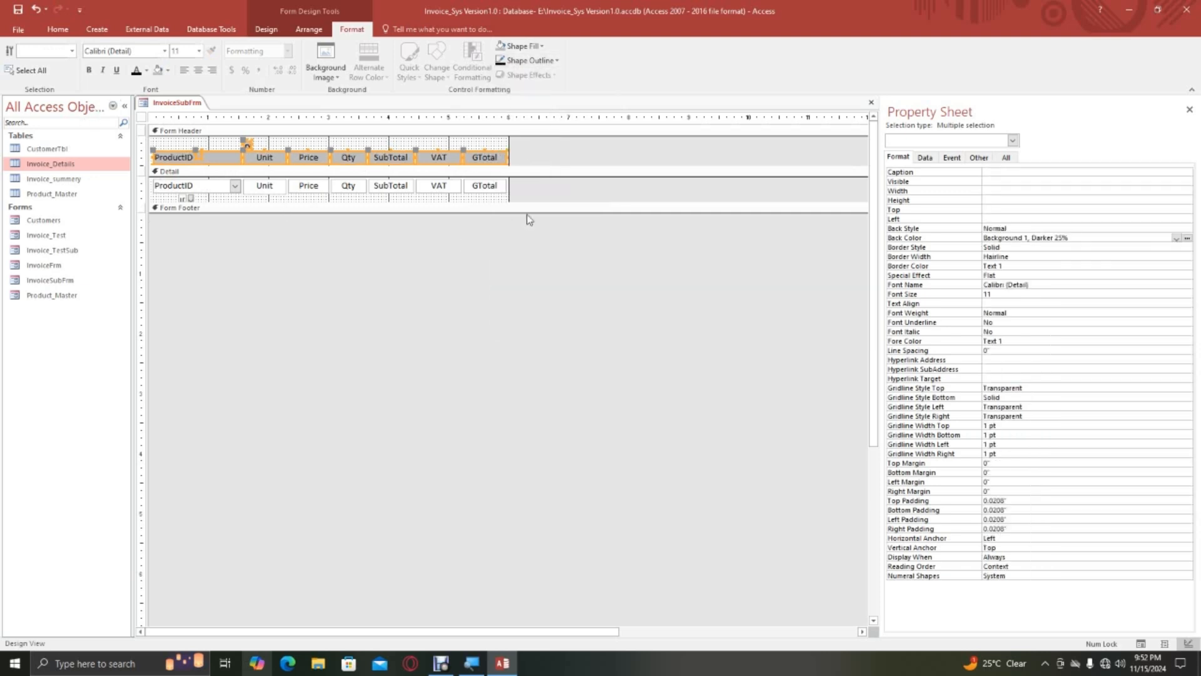
Outline all the detail section fields in white, Background 1.
{"action": "left_click_drag", "start_coordinate": [500, 200], "coordinate": [173, 191]}
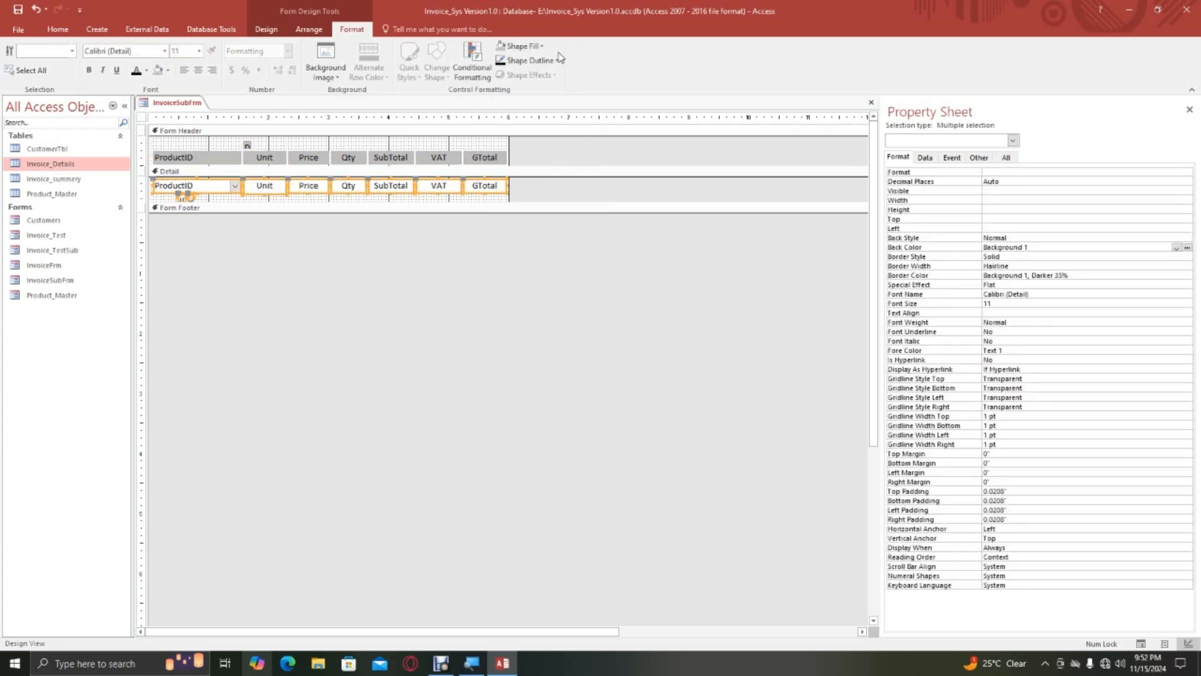
{"action": "left_click", "coordinate": [556, 60]}
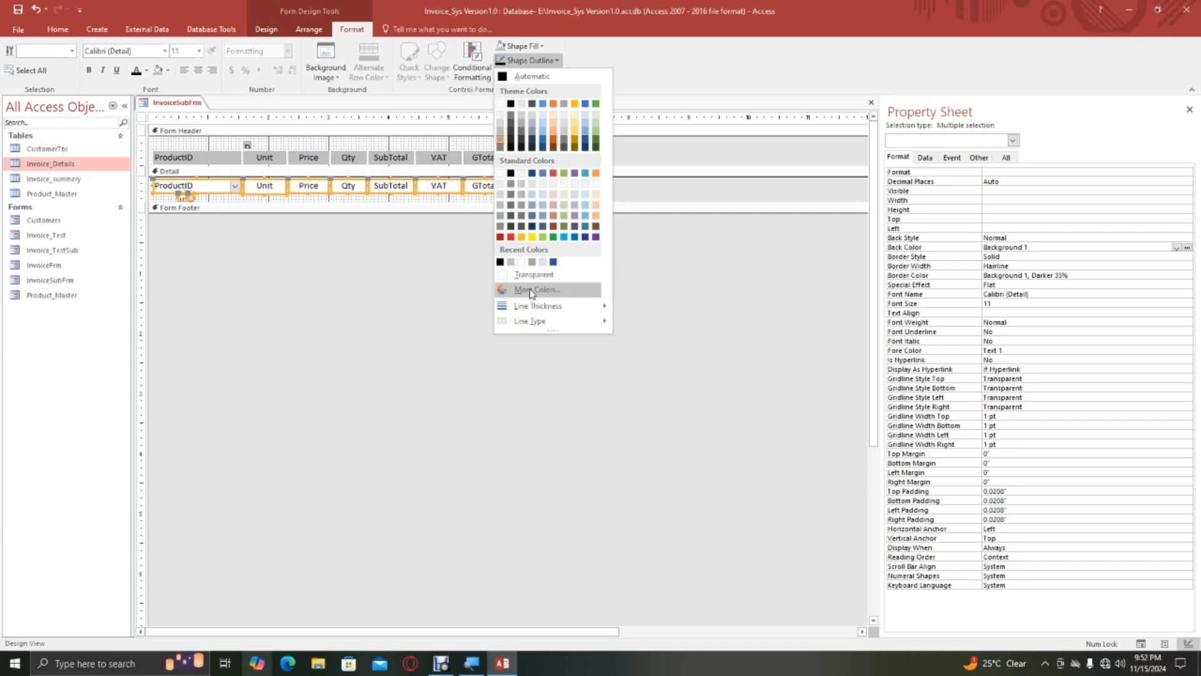
{"action": "left_click", "coordinate": [500, 104]}
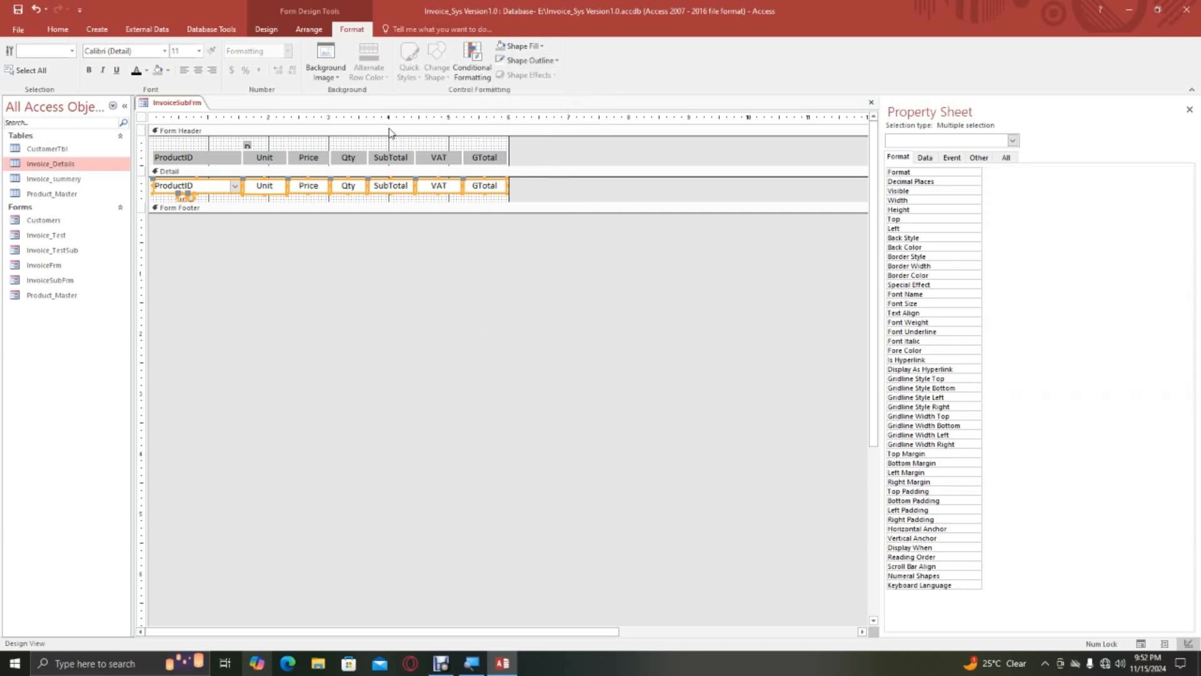
Switch InvoiceSubFrm to Form View and choose Product-1 as the product of the first record.
{"action": "right_click", "coordinate": [184, 105]}
{"action": "left_click", "coordinate": [169, 107]}
{"action": "right_click", "coordinate": [168, 108]}
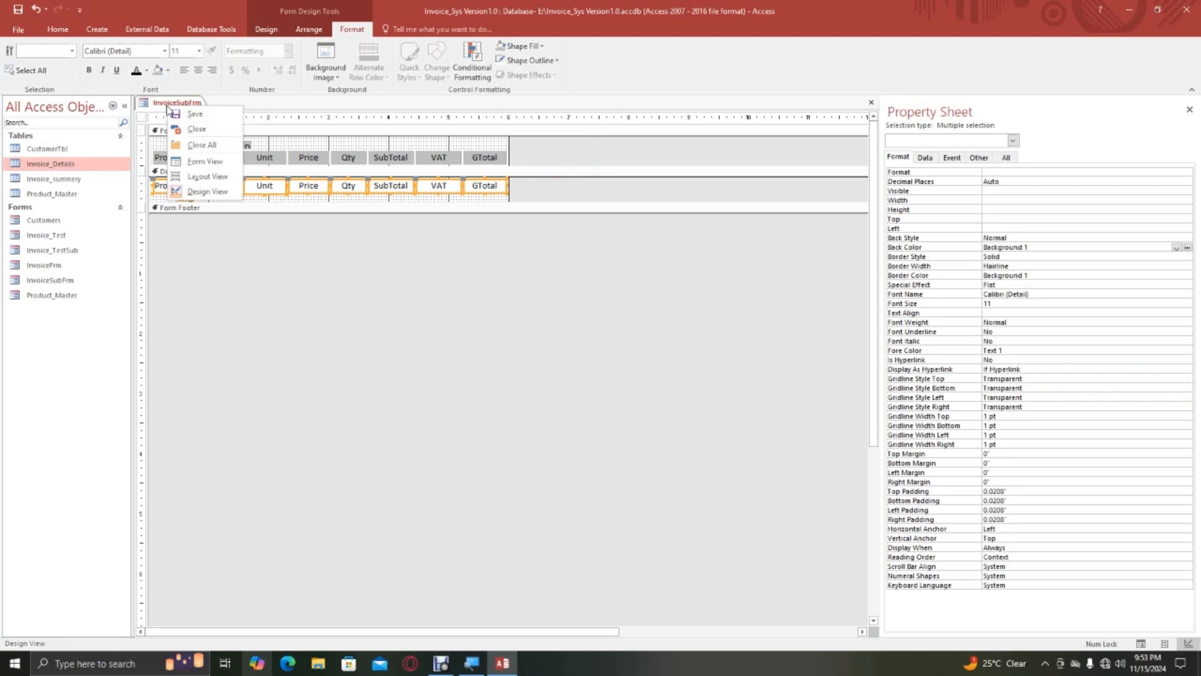
{"action": "left_click", "coordinate": [209, 161]}
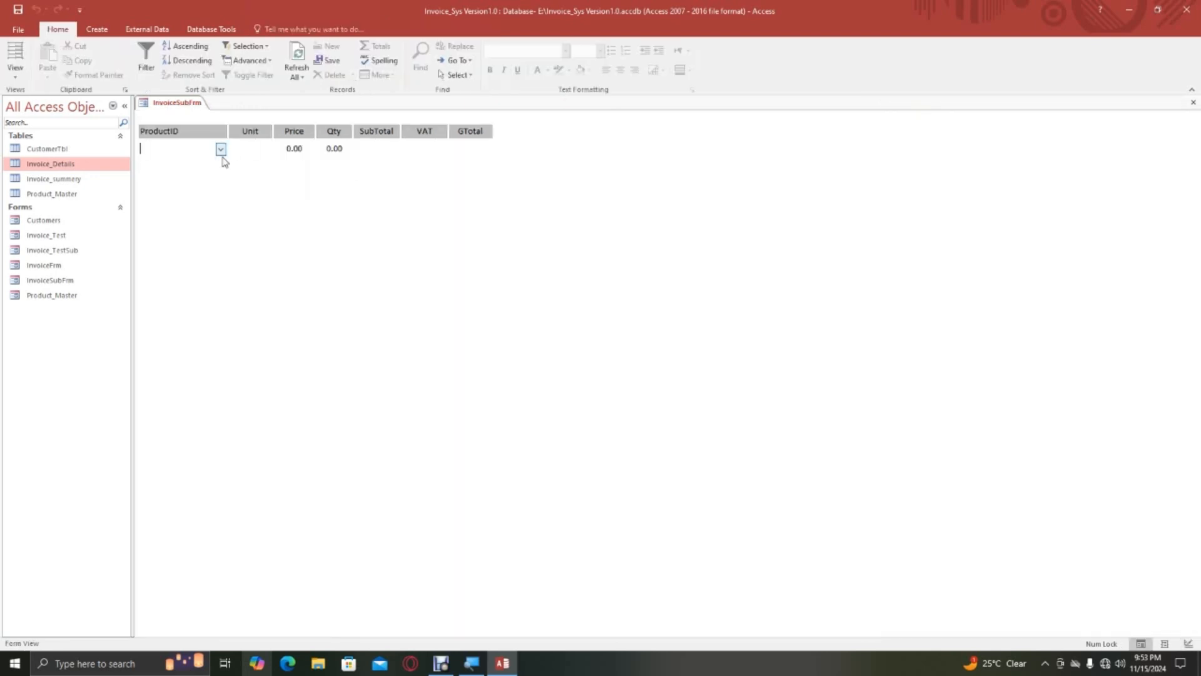
{"action": "left_click", "coordinate": [221, 150]}
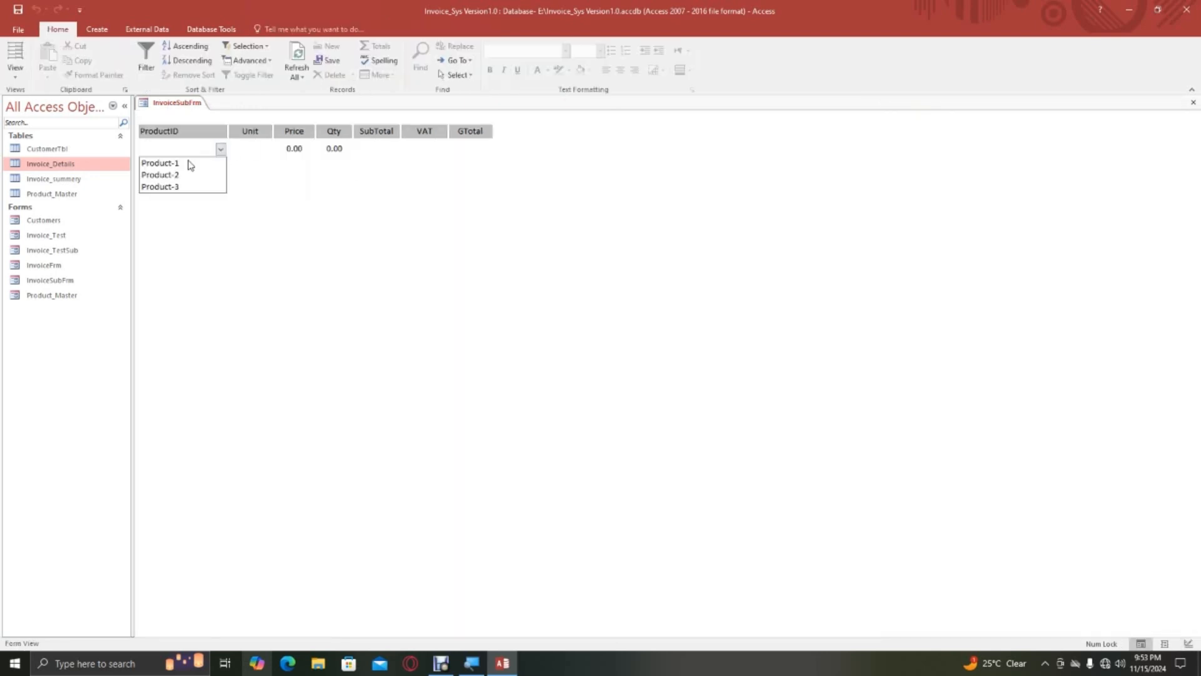
{"action": "left_click", "coordinate": [166, 161]}
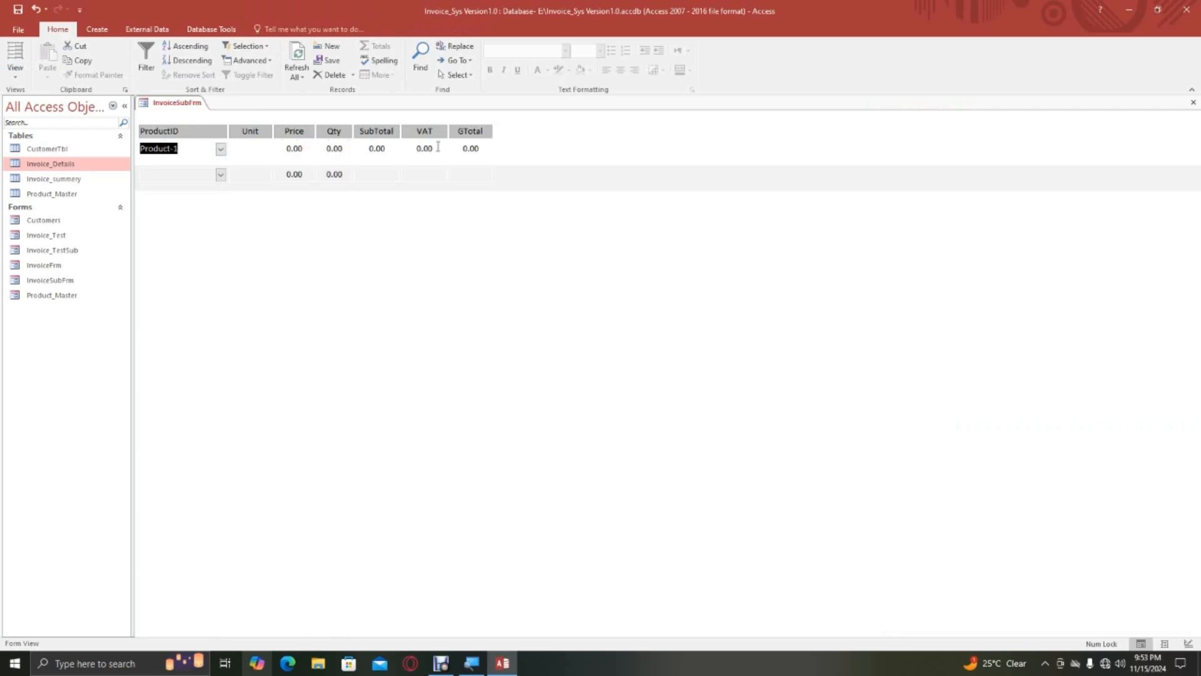
{"action": "left_click", "coordinate": [252, 150]}
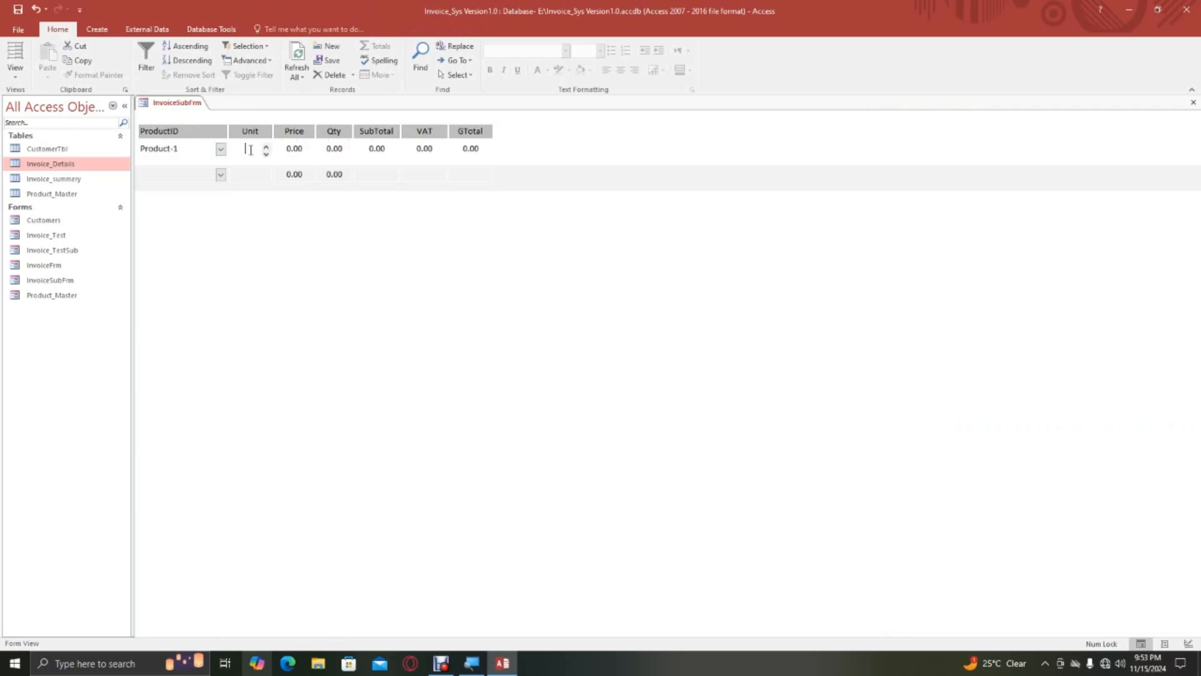
{"action": "left_click", "coordinate": [301, 150]}
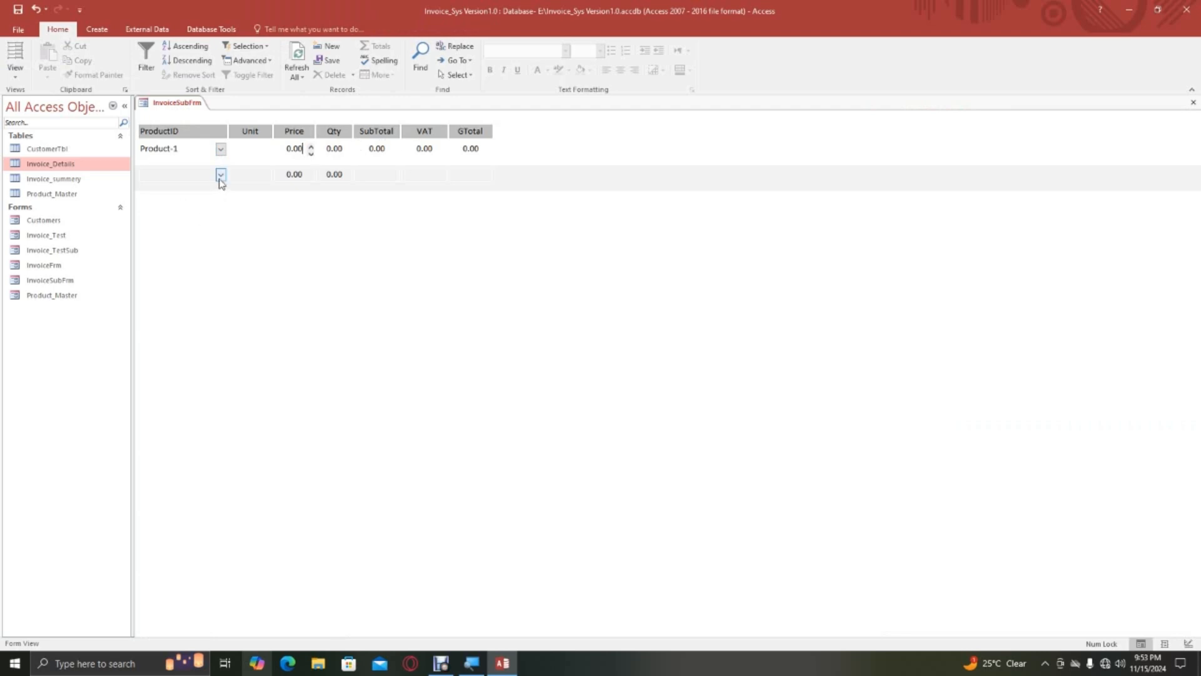
Add three more records with the products Product-1, Product-2 and Product-2, and close InvoiceSubFrm.
{"action": "left_click", "coordinate": [186, 172]}
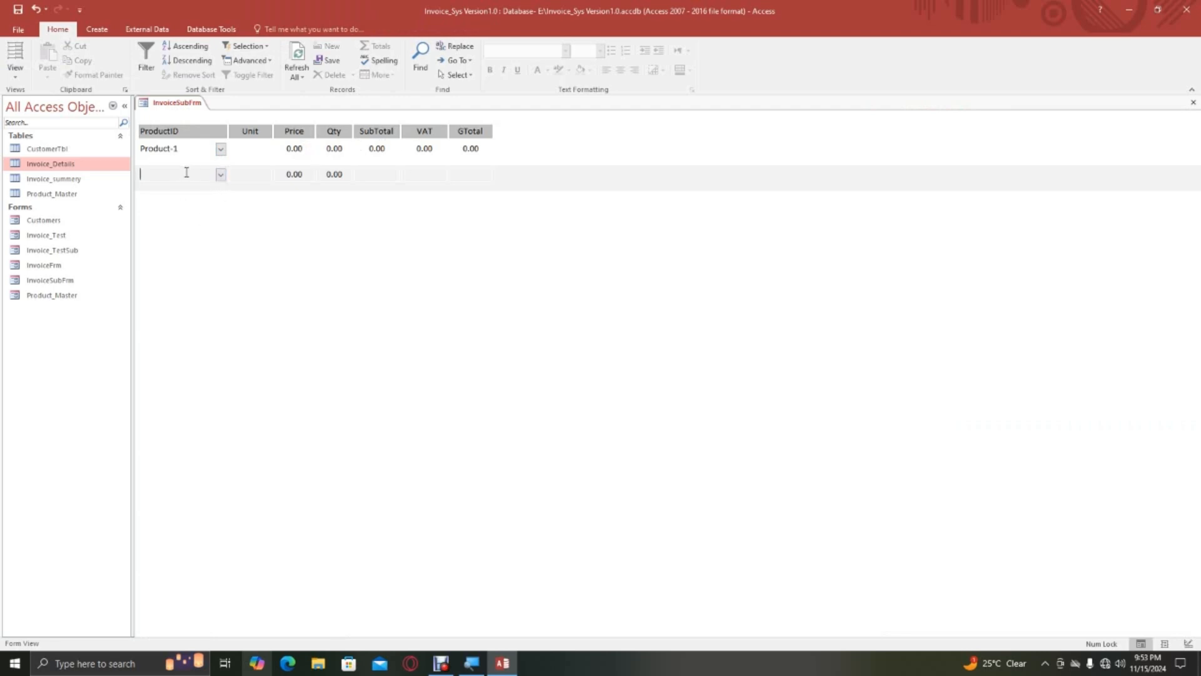
{"action": "left_click", "coordinate": [220, 173]}
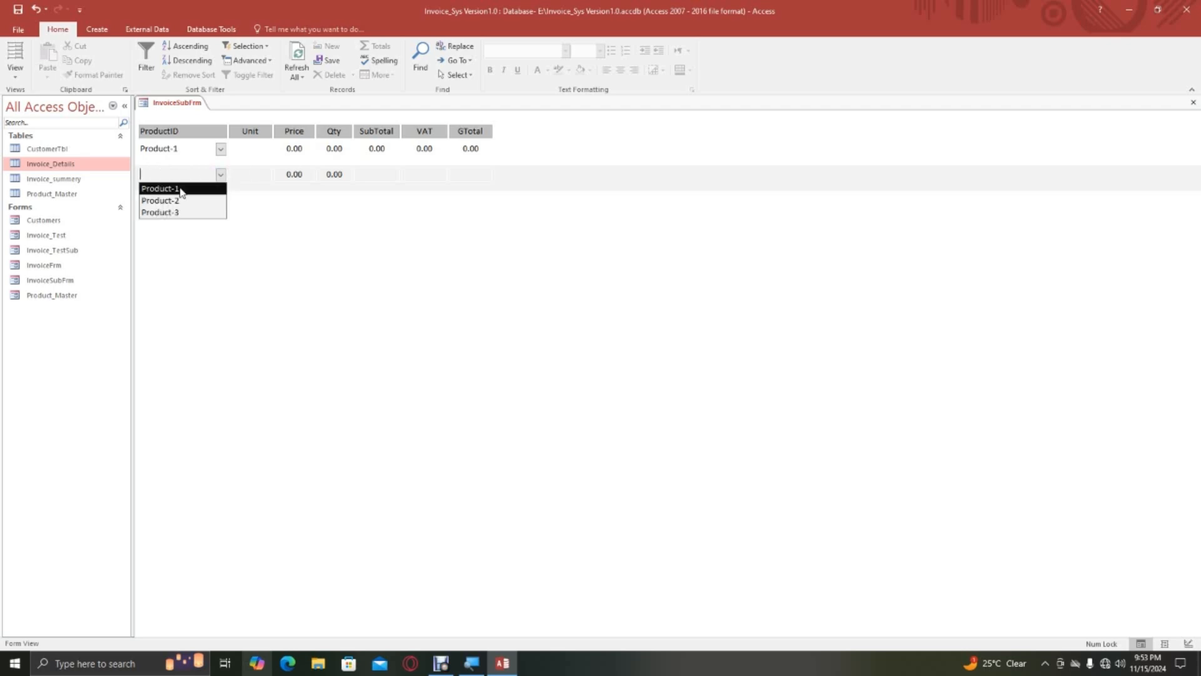
{"action": "left_click", "coordinate": [180, 189]}
{"action": "left_click", "coordinate": [220, 200]}
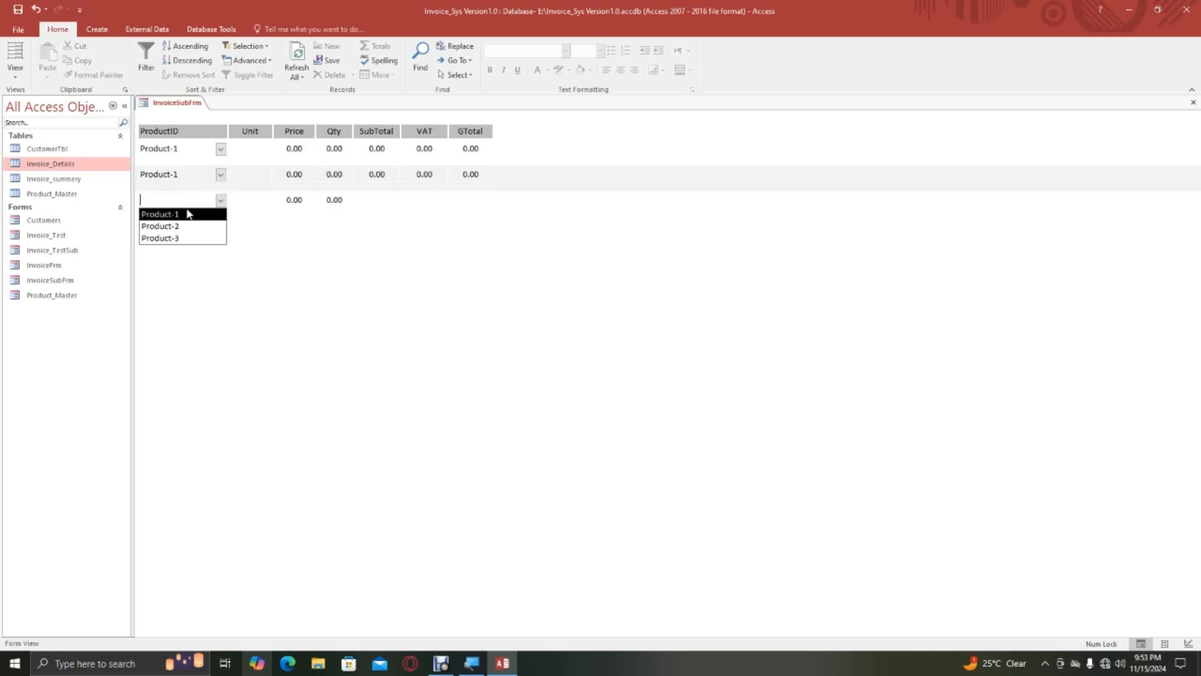
{"action": "left_click", "coordinate": [219, 226]}
{"action": "left_click", "coordinate": [221, 226]}
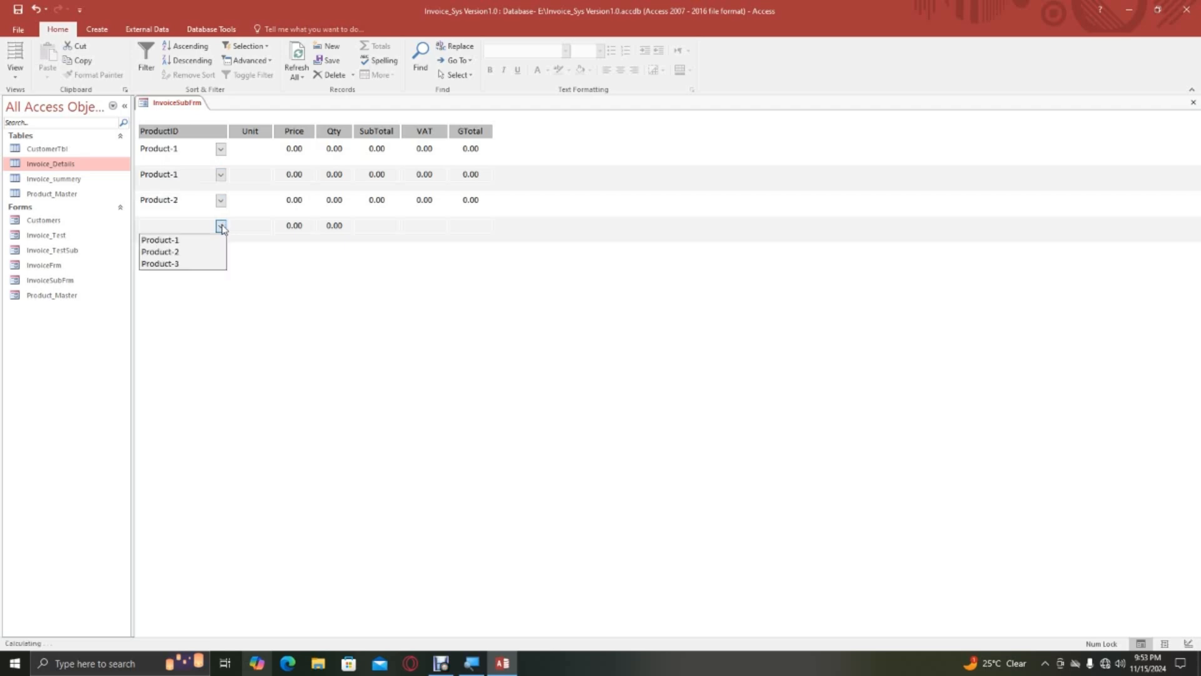
{"action": "left_click", "coordinate": [179, 252]}
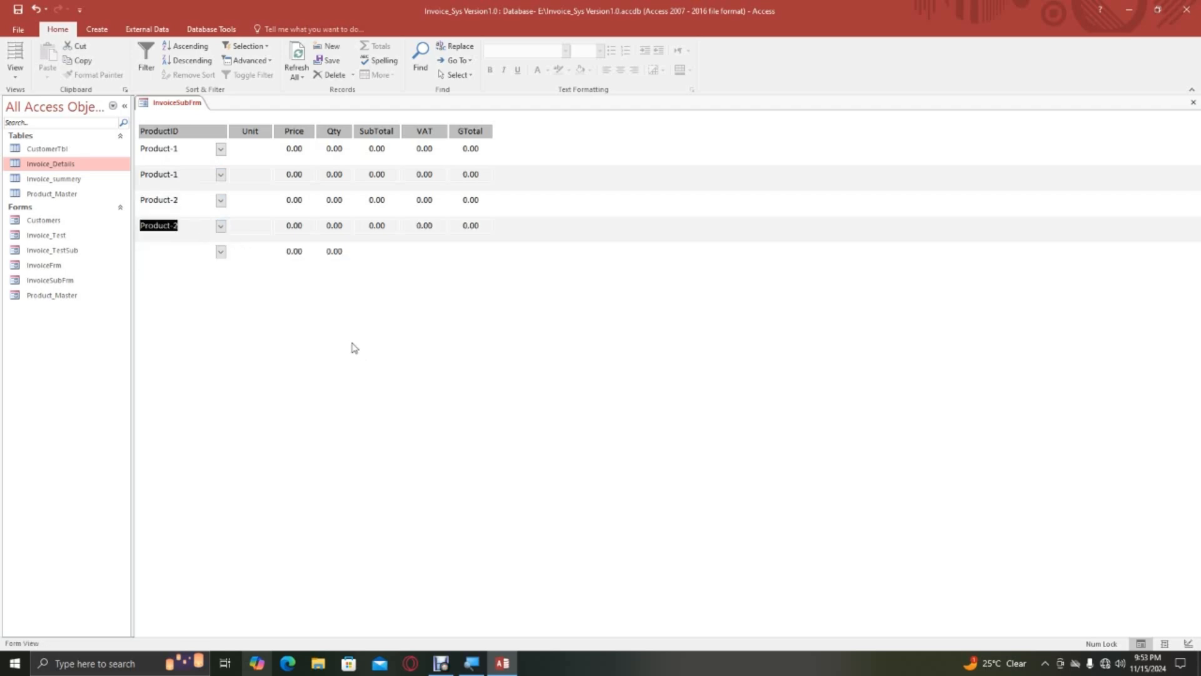
{"action": "right_click", "coordinate": [163, 104]}
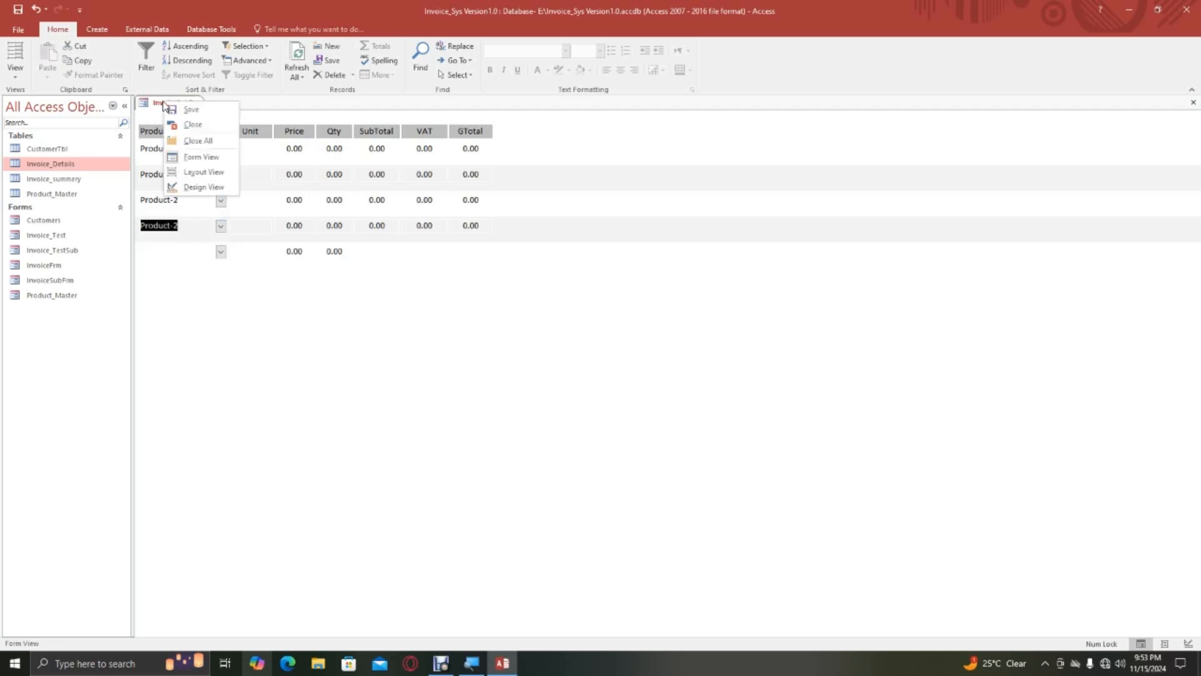
{"action": "left_click", "coordinate": [203, 128]}
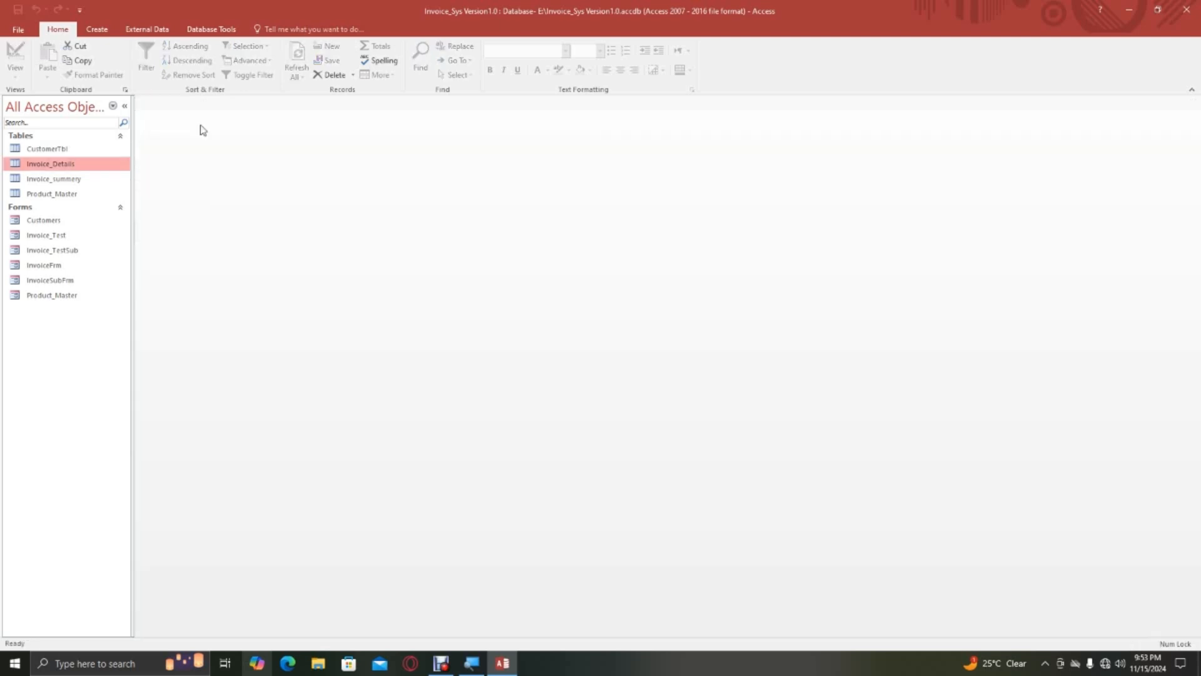
Review InvoiceFrm and InvoiceSubFrm one after the other in Form View, closing each.
{"action": "left_click", "coordinate": [53, 265]}
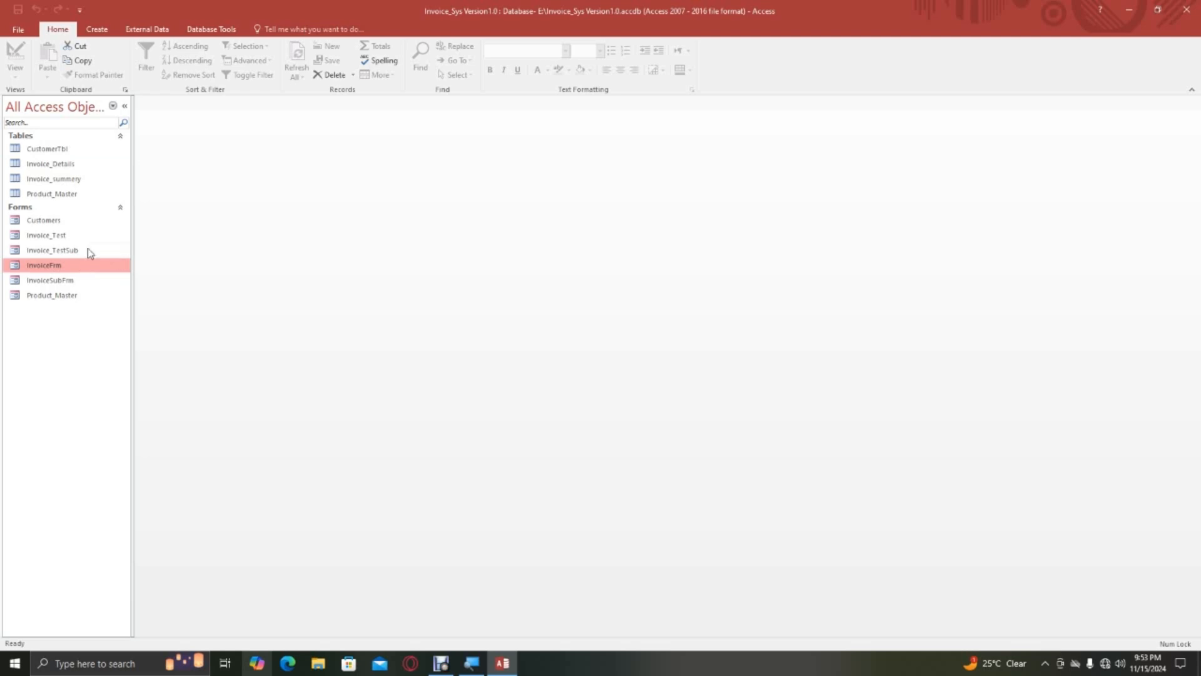
{"action": "left_click", "coordinate": [58, 283]}
{"action": "left_click", "coordinate": [45, 267]}
{"action": "double_click", "coordinate": [55, 269]}
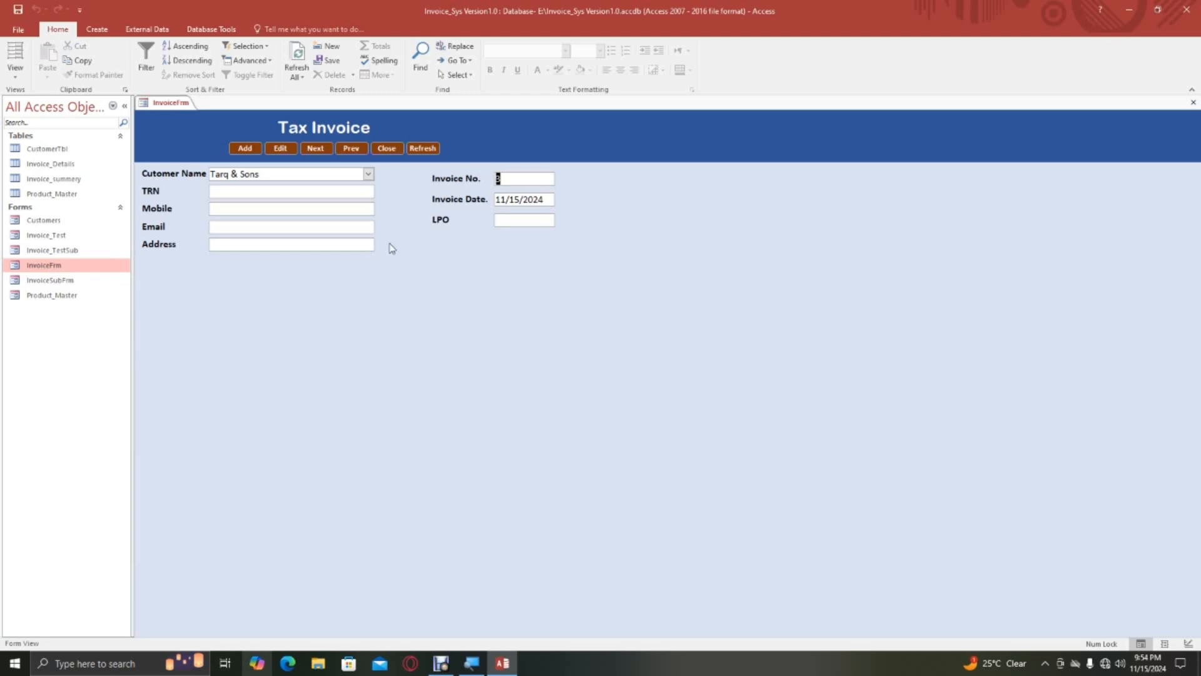
{"action": "right_click", "coordinate": [158, 104]}
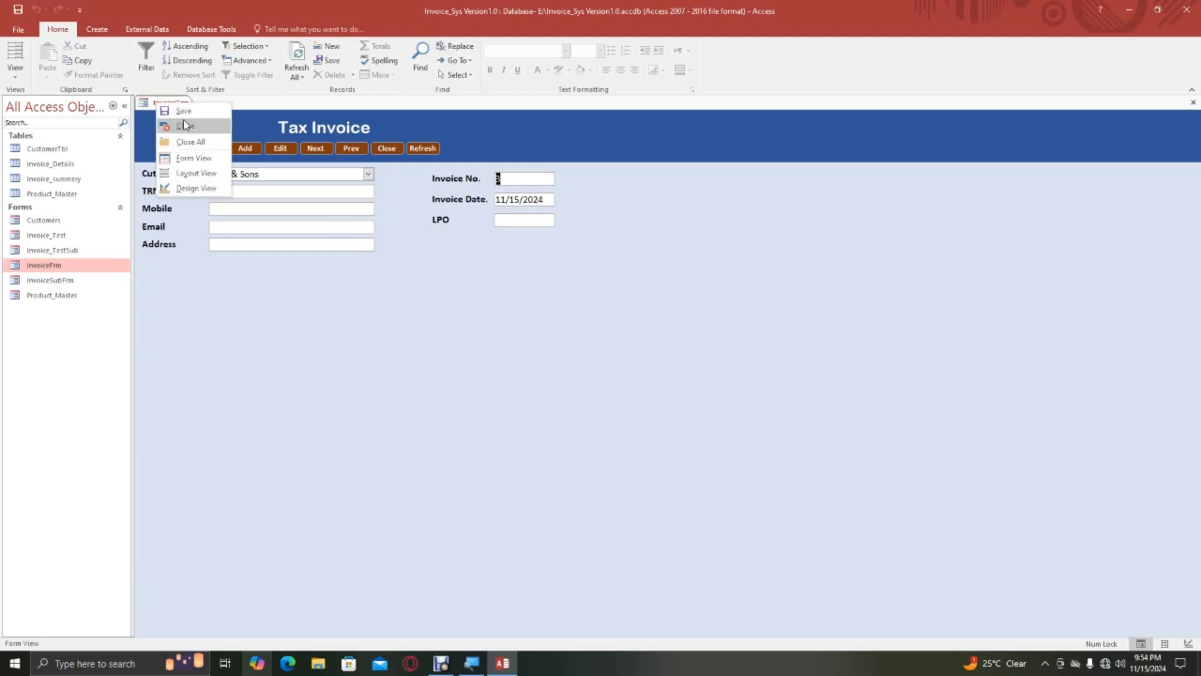
{"action": "left_click", "coordinate": [185, 125]}
{"action": "double_click", "coordinate": [50, 280]}
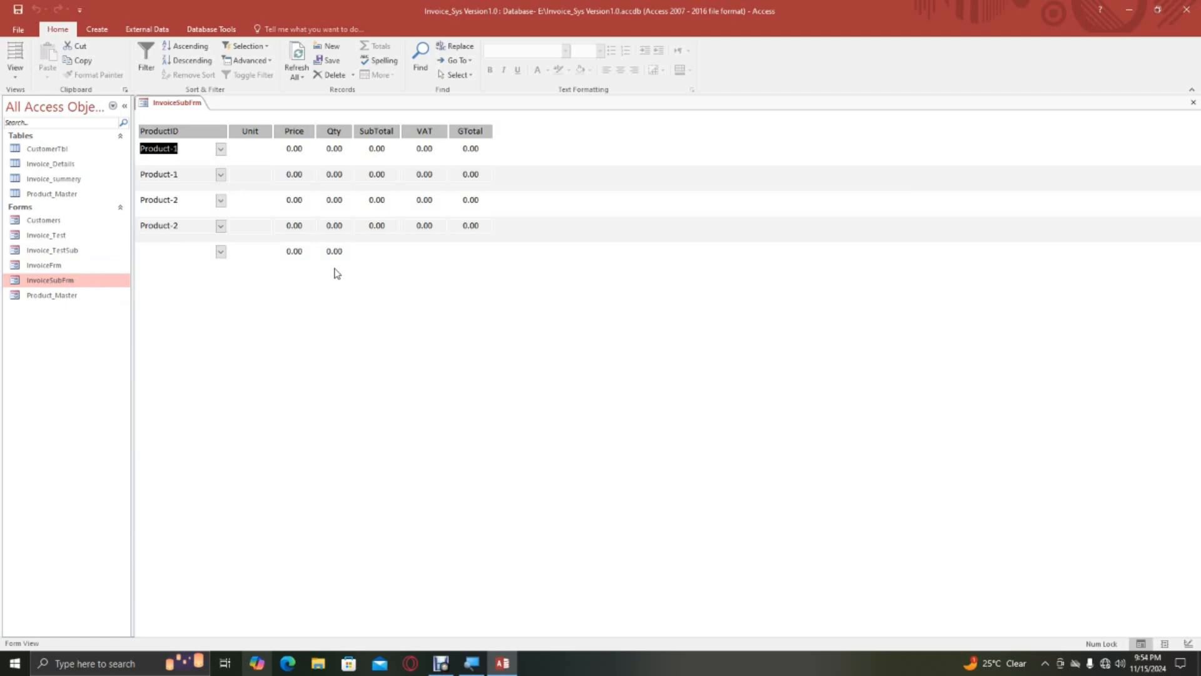
{"action": "right_click", "coordinate": [164, 102]}
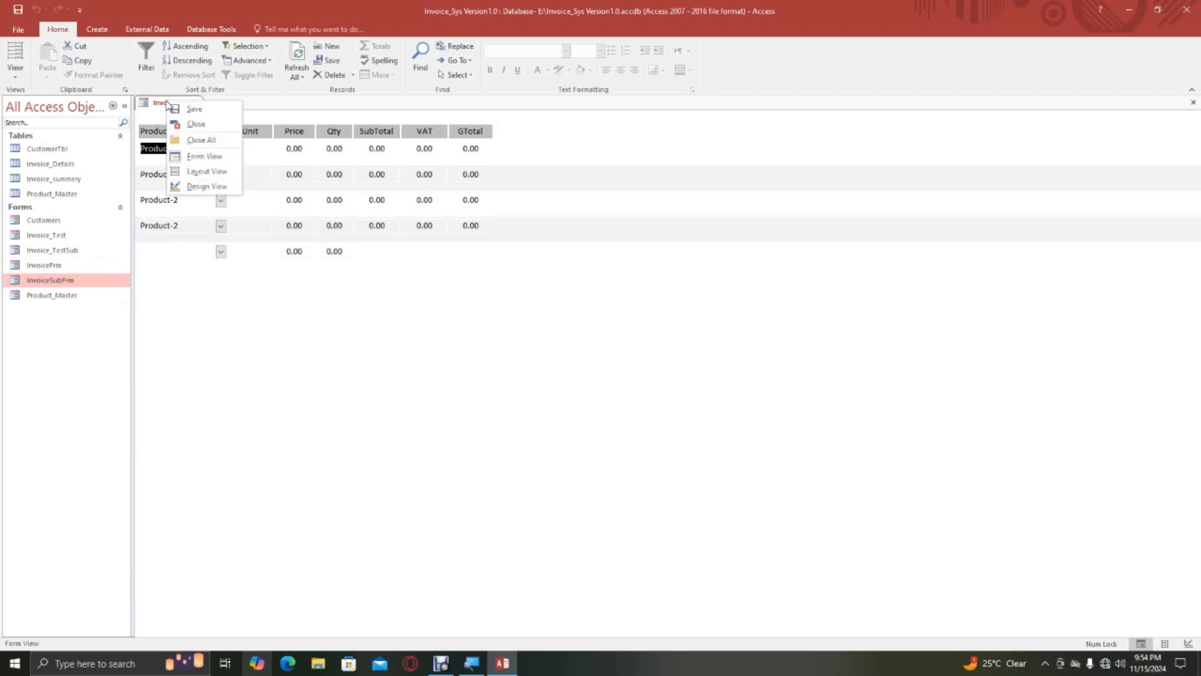
{"action": "left_click", "coordinate": [188, 122]}
Open the InvoiceFrm form in Design View.
{"action": "left_click", "coordinate": [59, 264]}
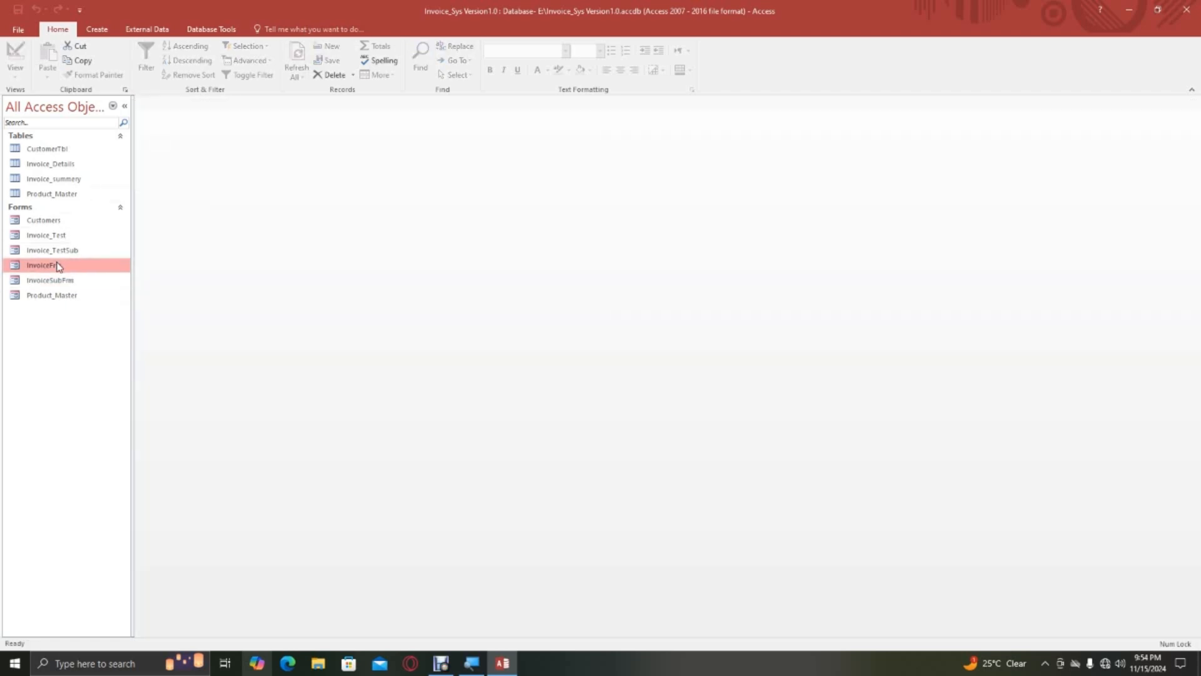
{"action": "right_click", "coordinate": [58, 264]}
{"action": "left_click", "coordinate": [97, 300]}
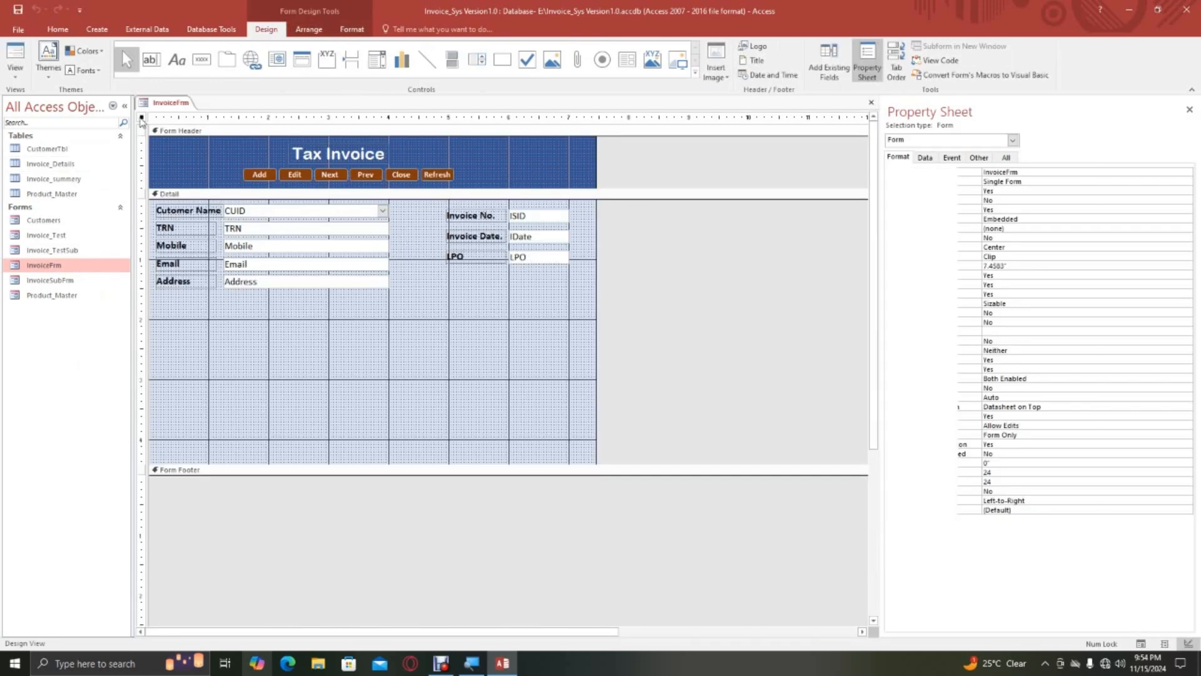
Create an On Load event procedure for the InvoiceFrm form with the Code Builder.
{"action": "left_click", "coordinate": [928, 157]}
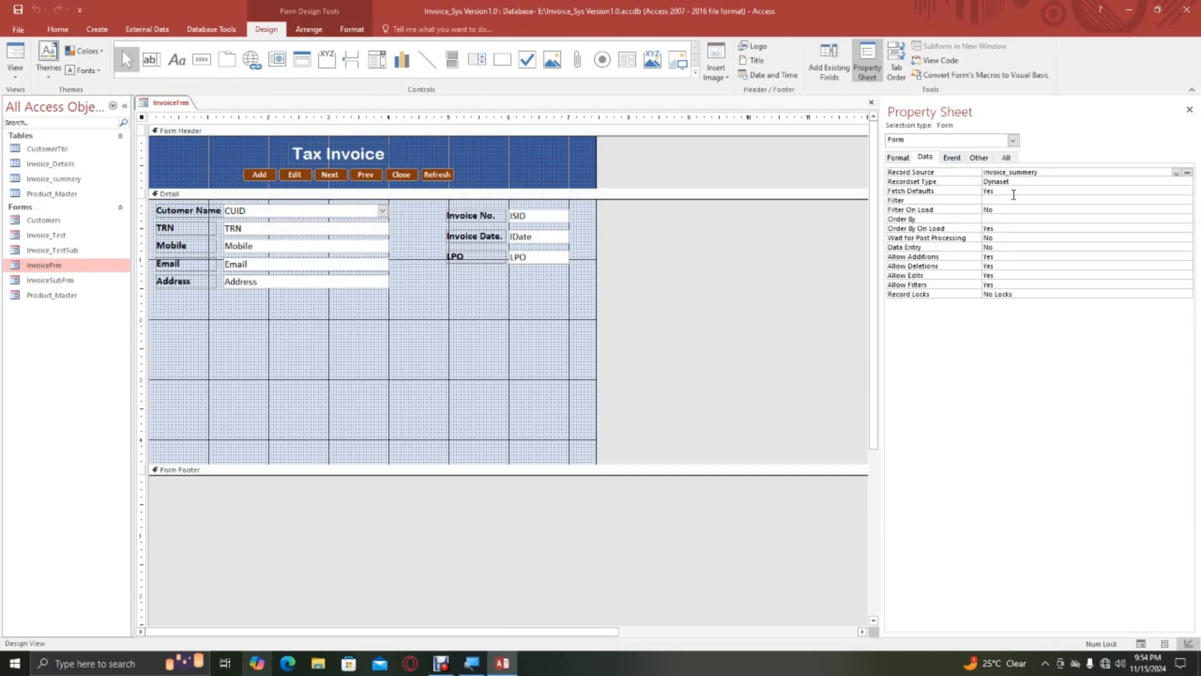
{"action": "left_click", "coordinate": [952, 158]}
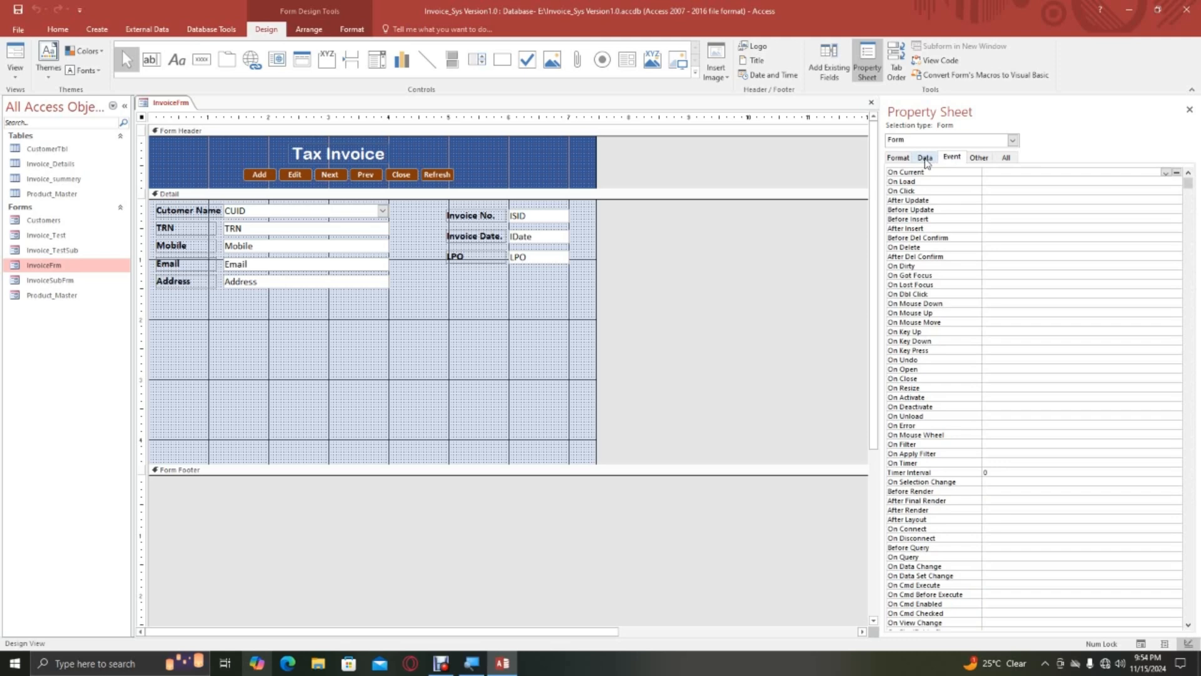
{"action": "left_click", "coordinate": [1040, 182]}
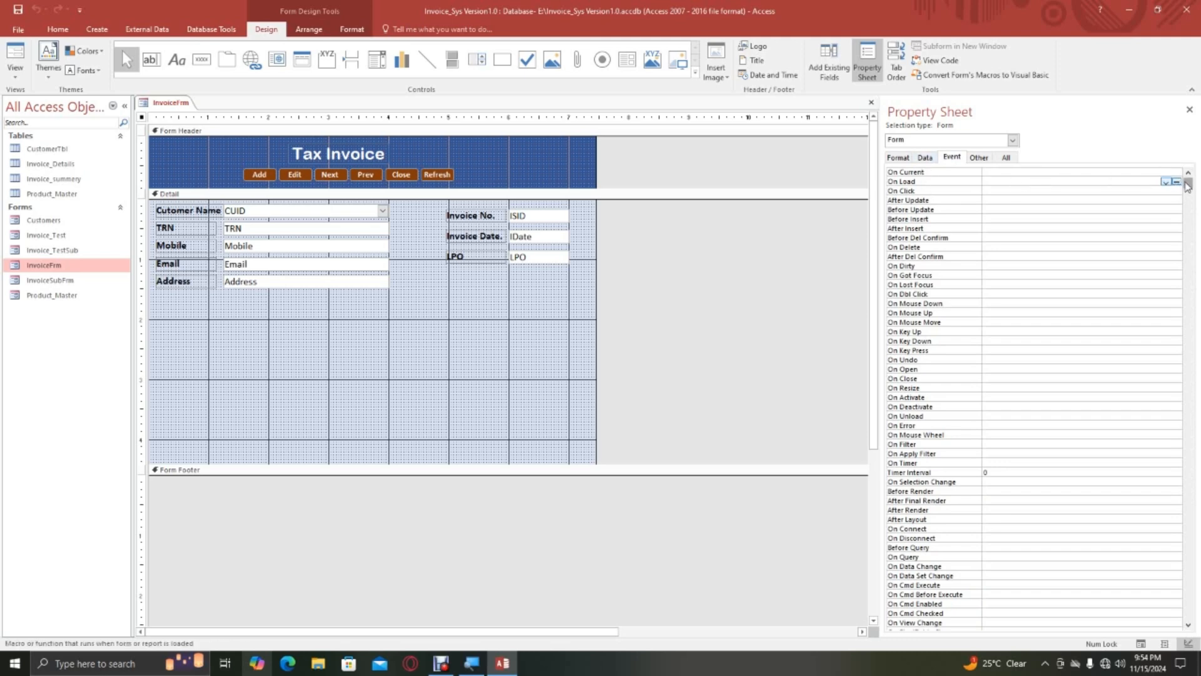
{"action": "left_click", "coordinate": [1178, 182]}
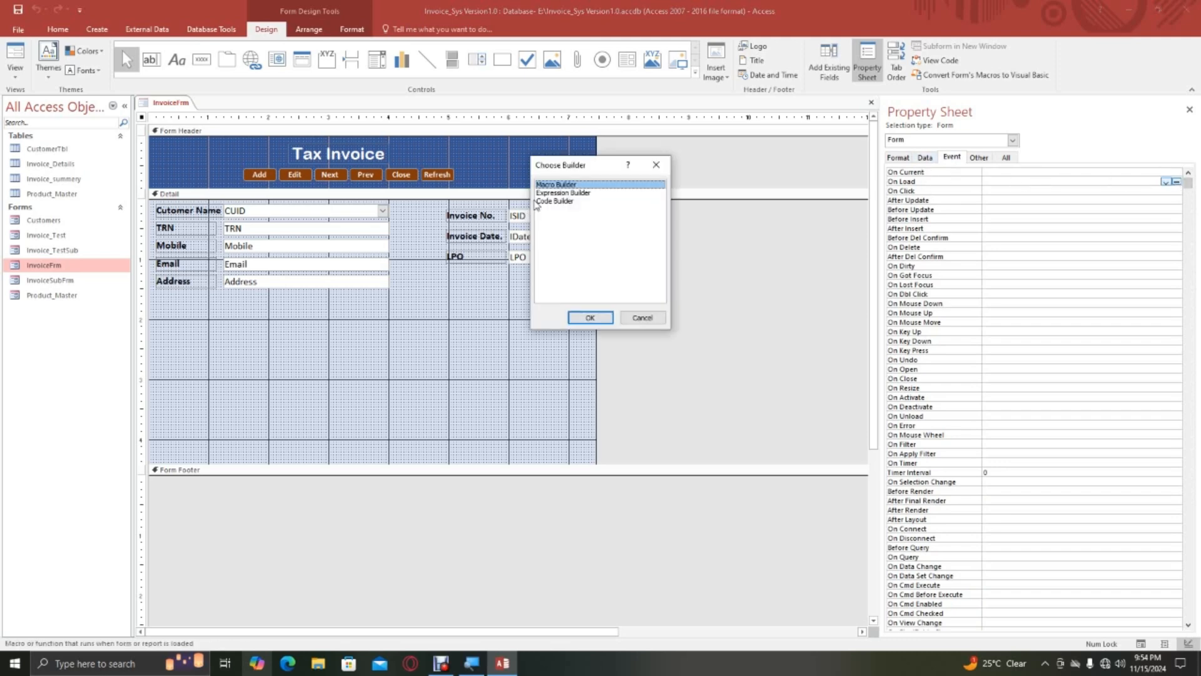
{"action": "left_click", "coordinate": [552, 201]}
{"action": "left_click", "coordinate": [591, 317]}
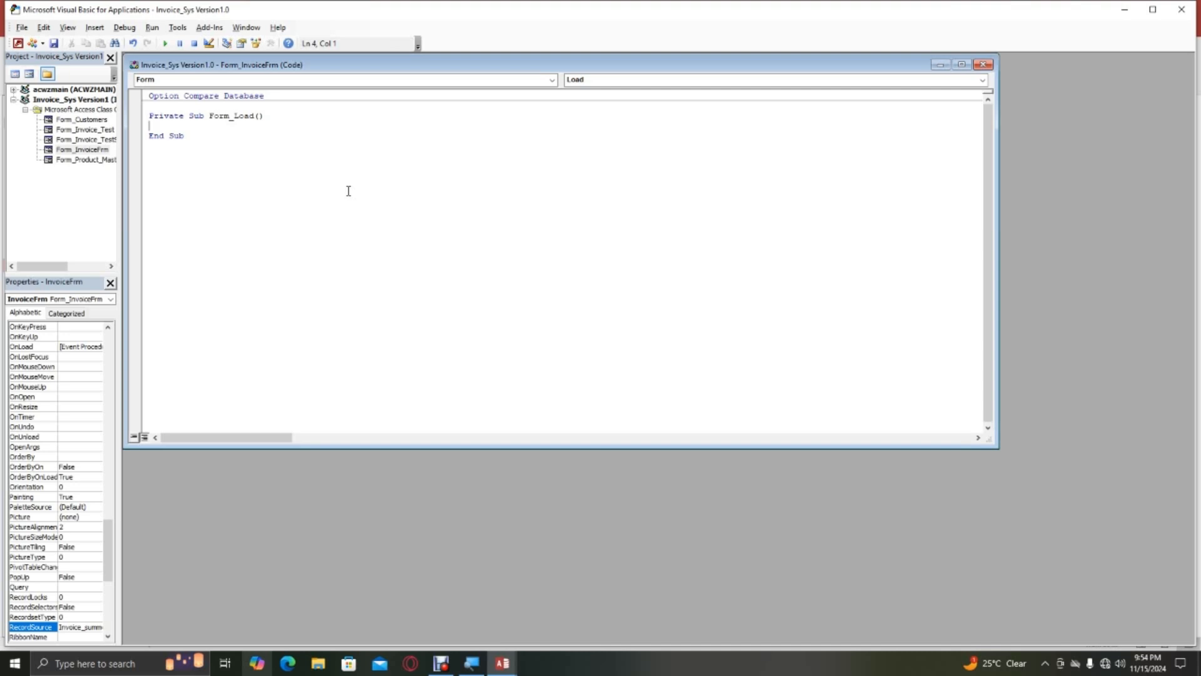
Enter DoCmd.GoToRecord , , acNewRec in the Form_Load procedure and close its code window.
{"action": "type", "text": "docmd."}
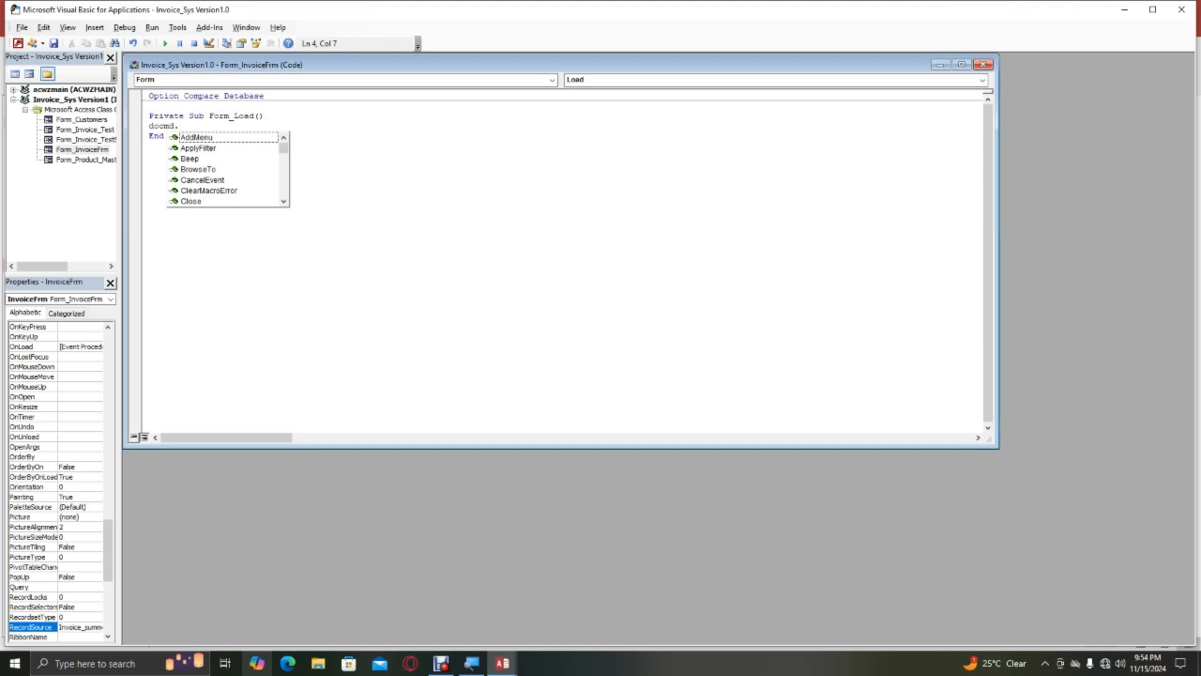
{"action": "type", "text": "got"}
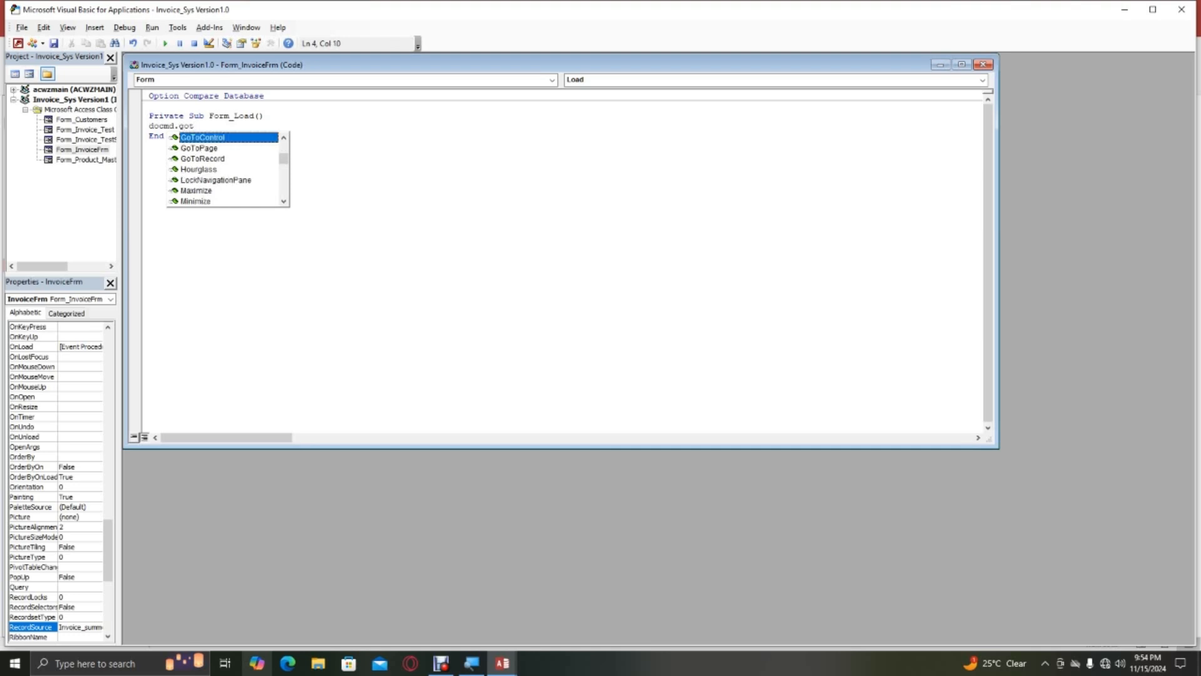
{"action": "type", "text": "r"}
{"action": "key", "text": "Tab"}
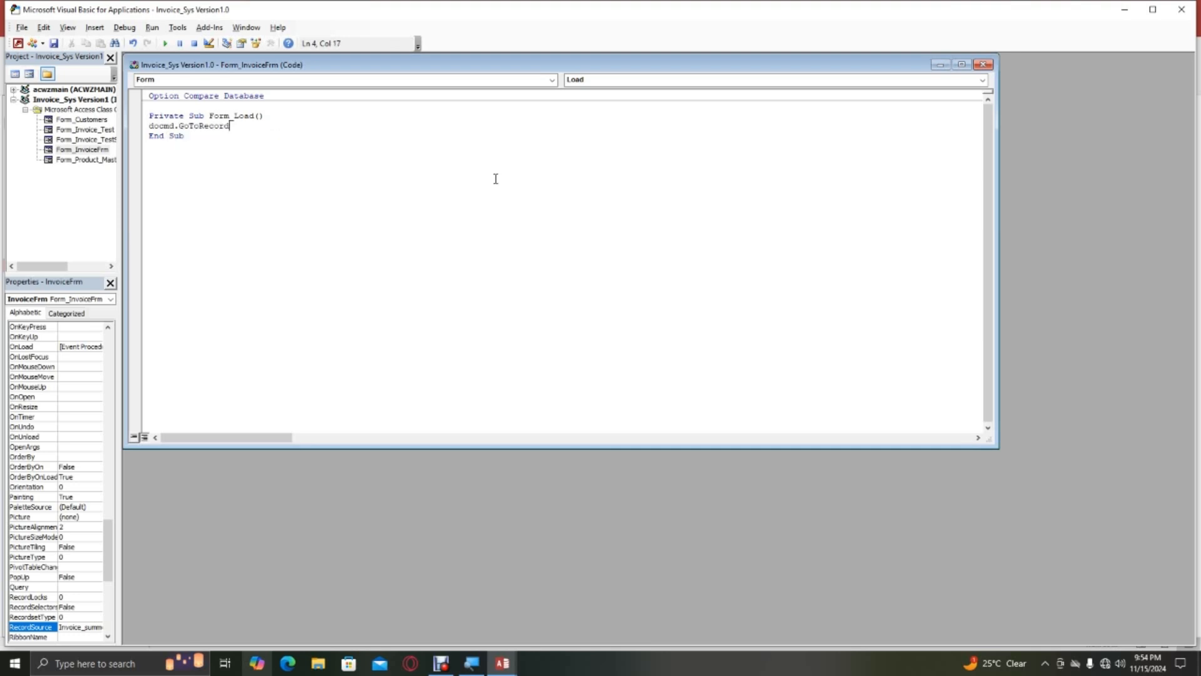
{"action": "type", "text": ",,"}
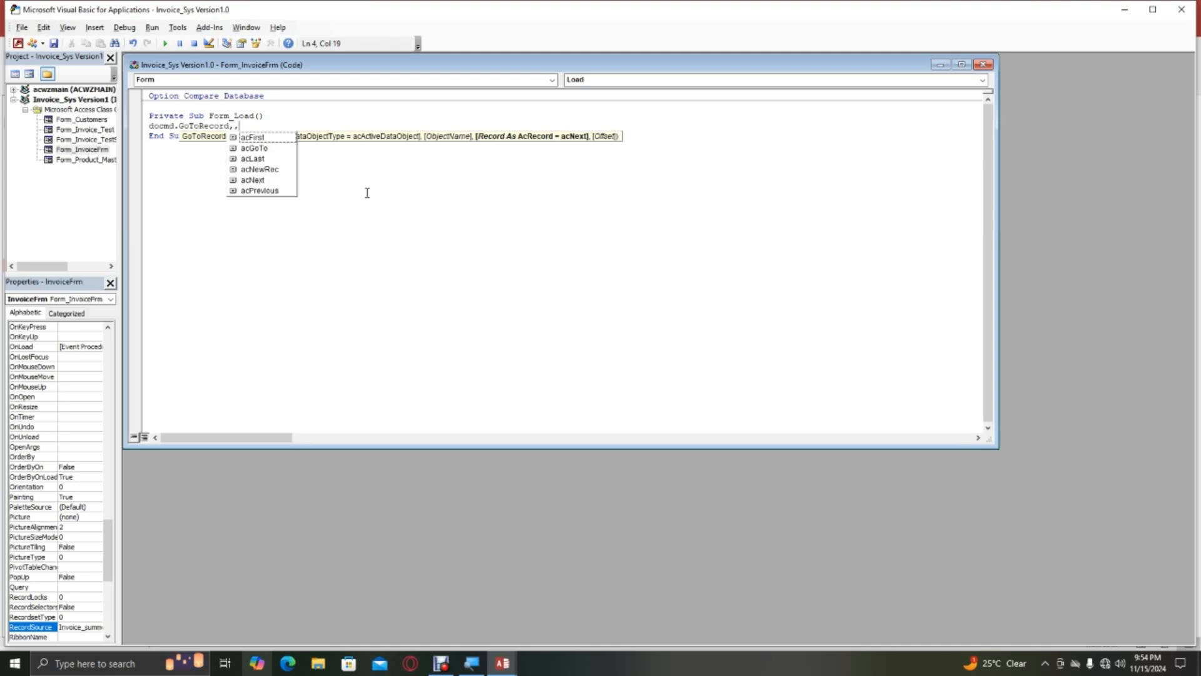
{"action": "double_click", "coordinate": [273, 170]}
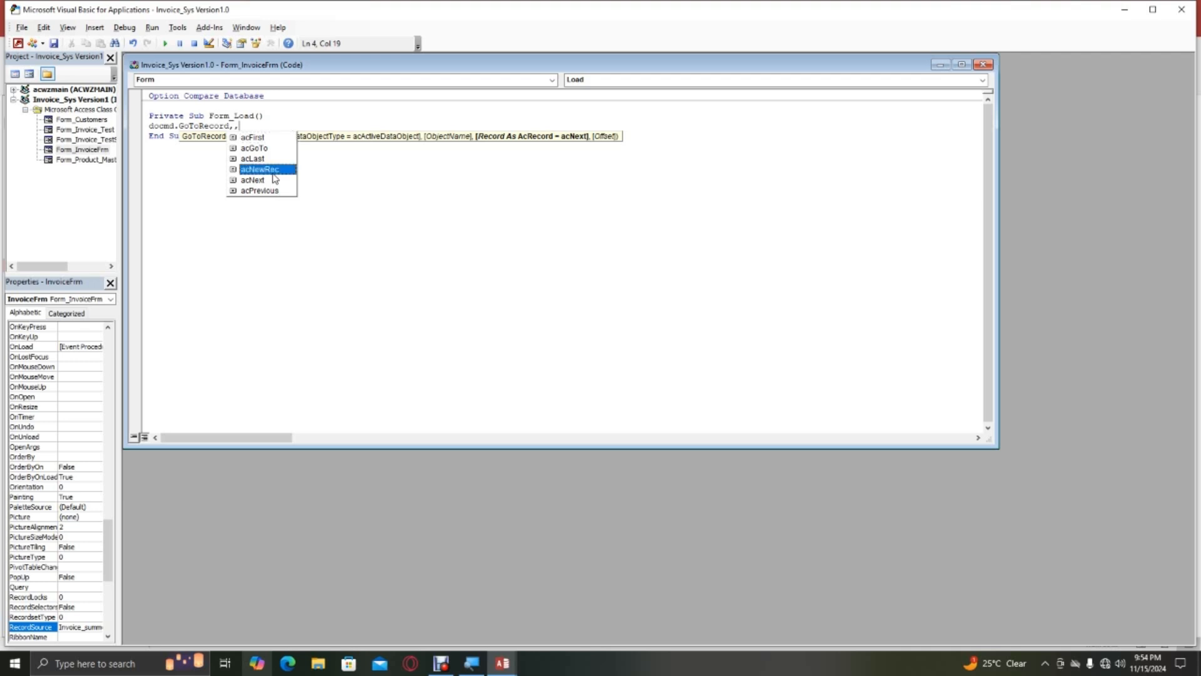
{"action": "left_click", "coordinate": [259, 148]}
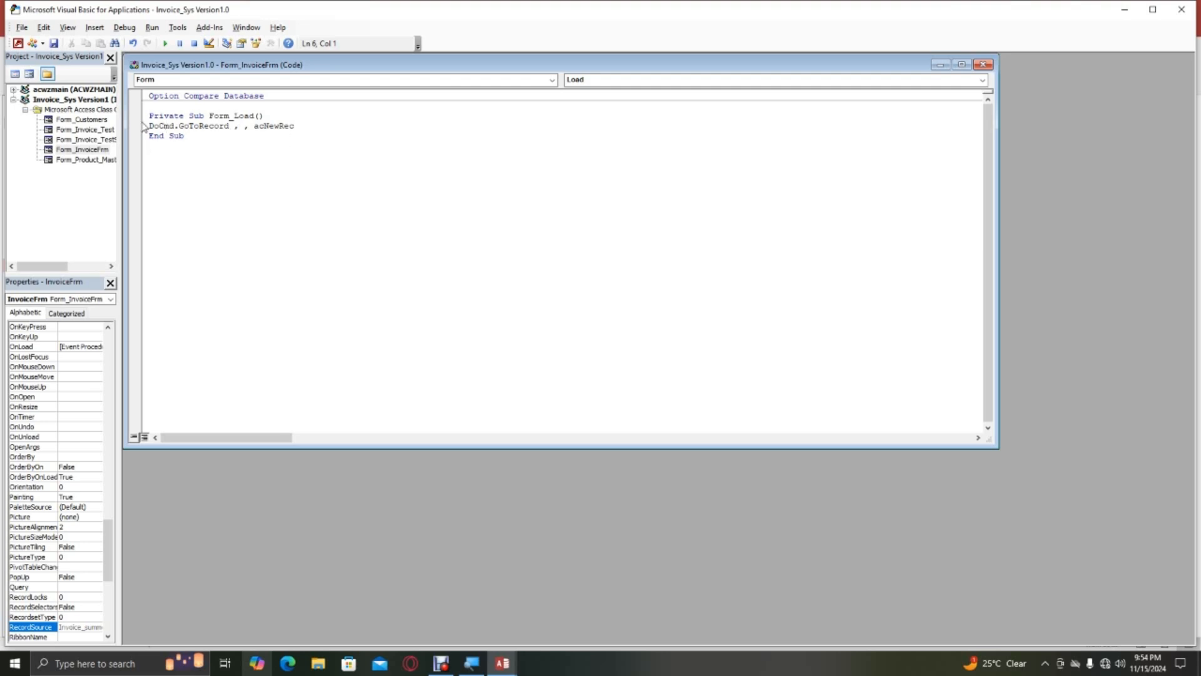
{"action": "left_click_drag", "start_coordinate": [148, 124], "coordinate": [297, 127]}
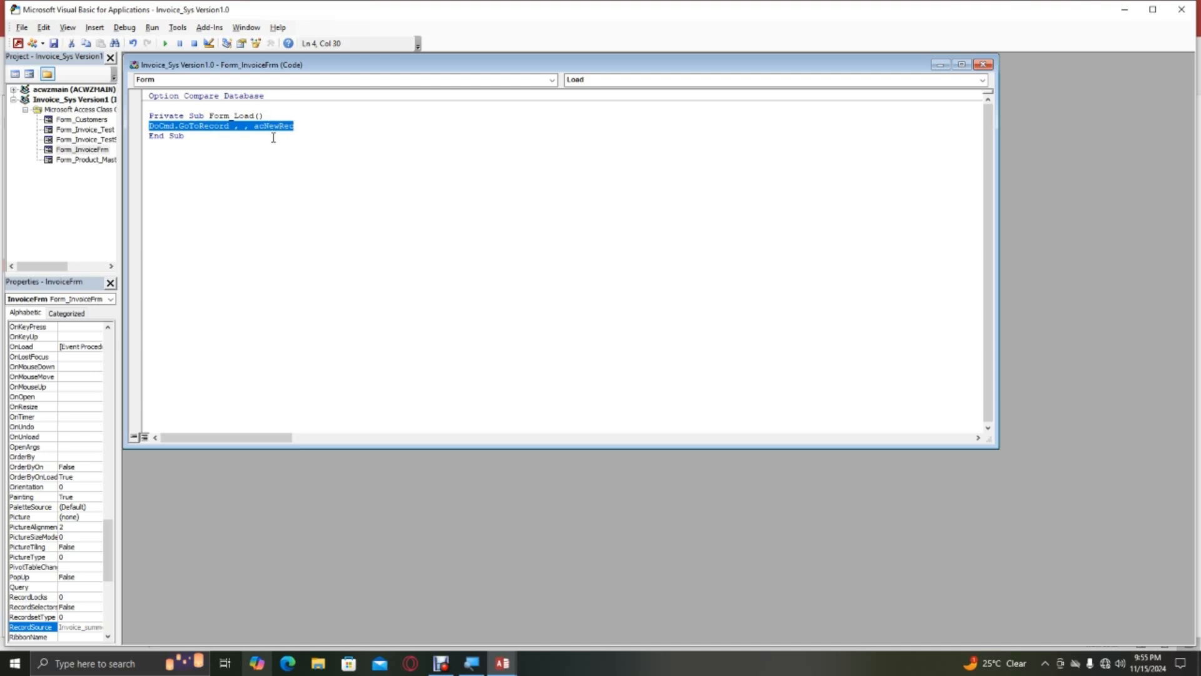
{"action": "left_click", "coordinate": [252, 158]}
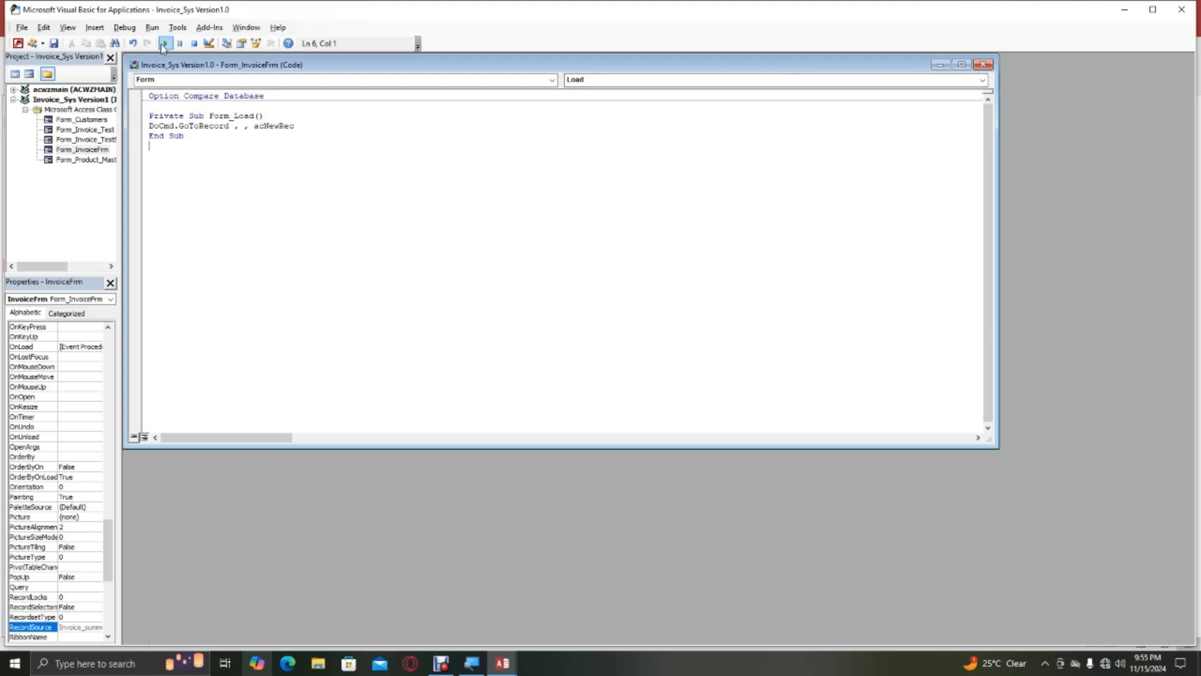
{"action": "left_click", "coordinate": [983, 65]}
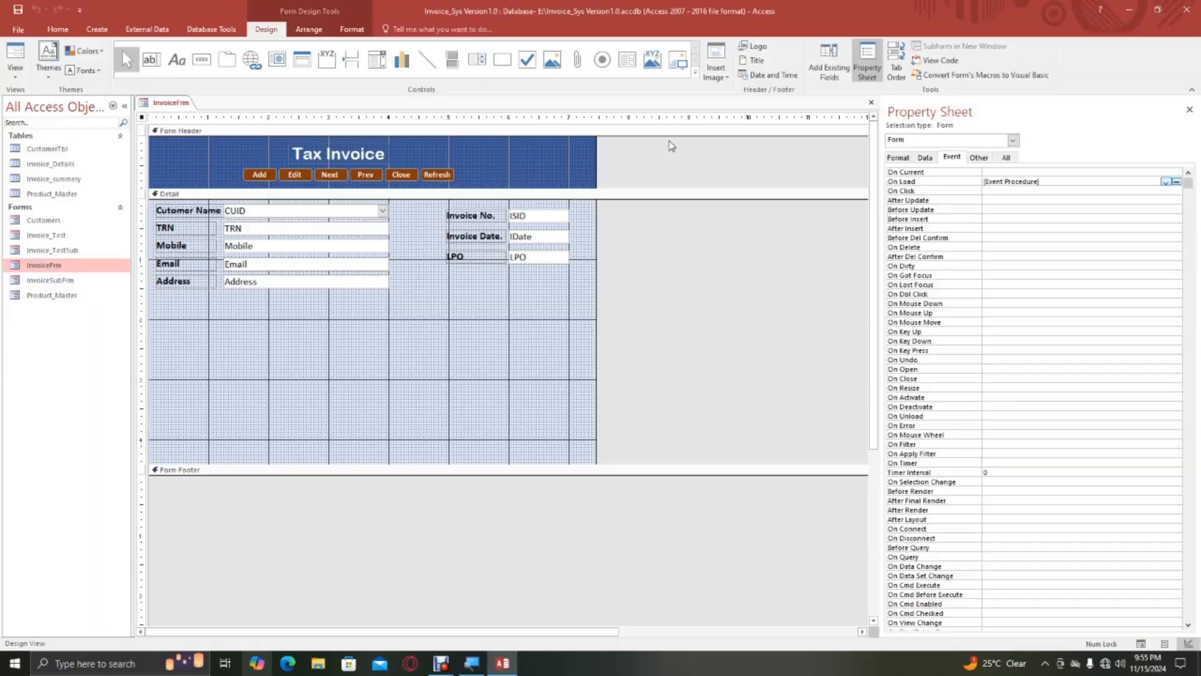
Save InvoiceFrm and switch it to Form View.
{"action": "right_click", "coordinate": [158, 107]}
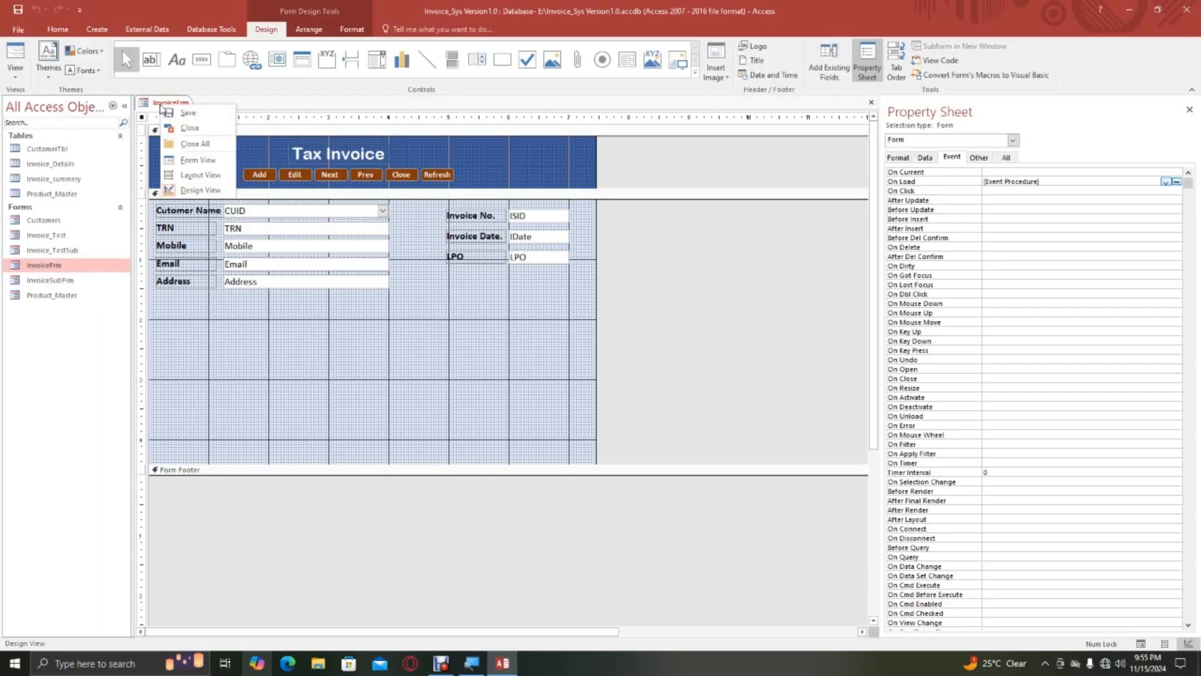
{"action": "left_click", "coordinate": [167, 113]}
{"action": "right_click", "coordinate": [168, 113]}
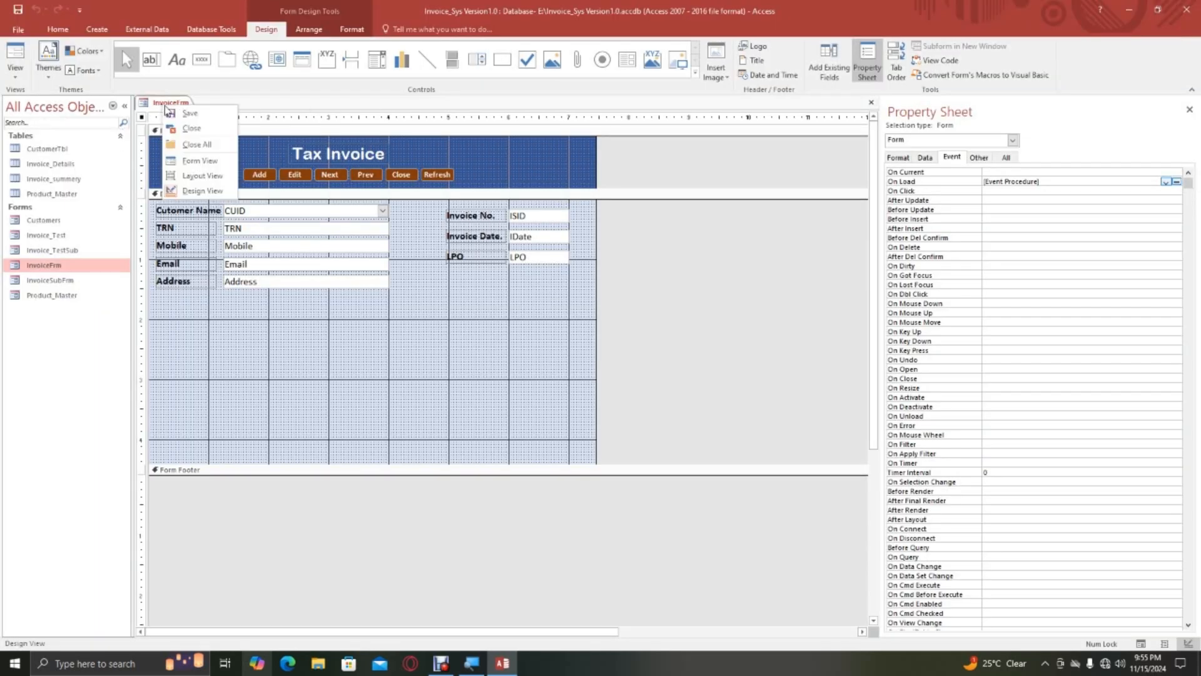
{"action": "left_click", "coordinate": [194, 156]}
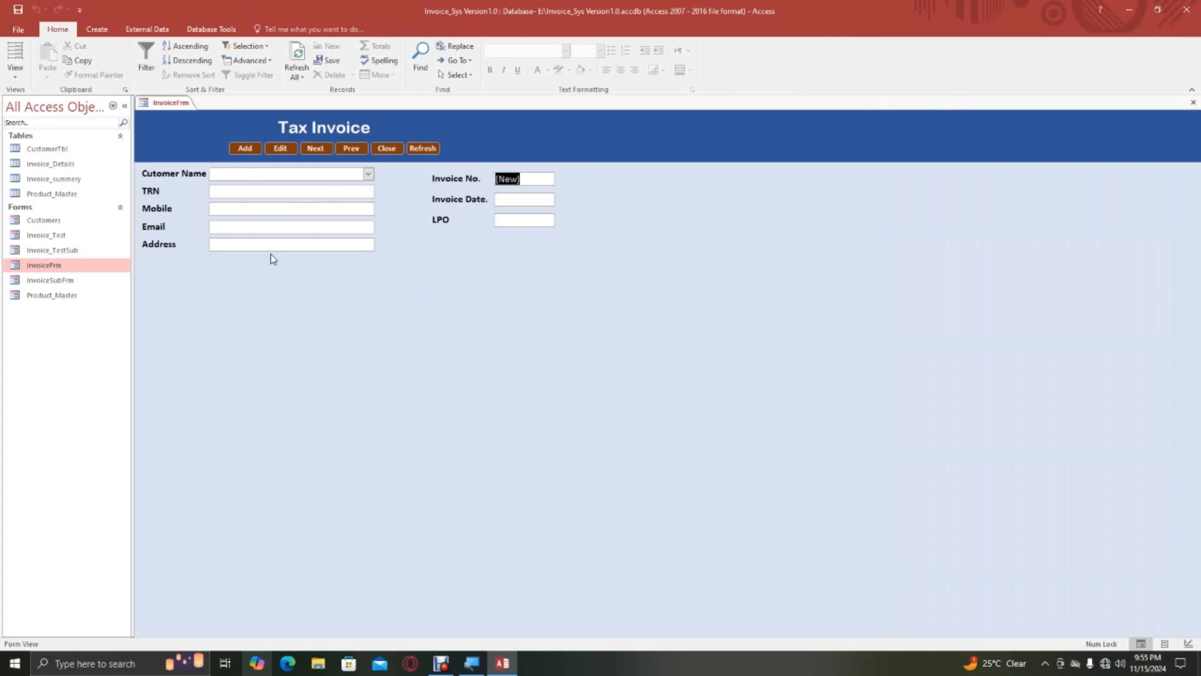
Test the Prev and Next record navigation of the Tax Invoice form, then close it with its own Close command.
{"action": "left_click", "coordinate": [344, 152]}
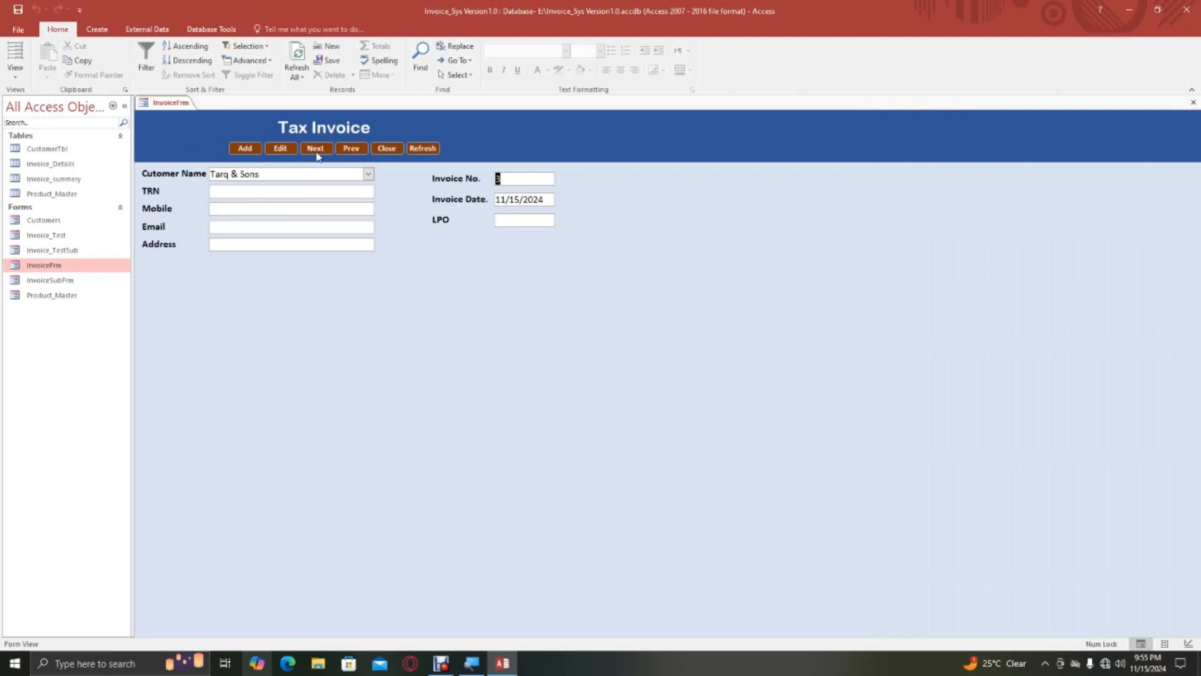
{"action": "left_click", "coordinate": [350, 152]}
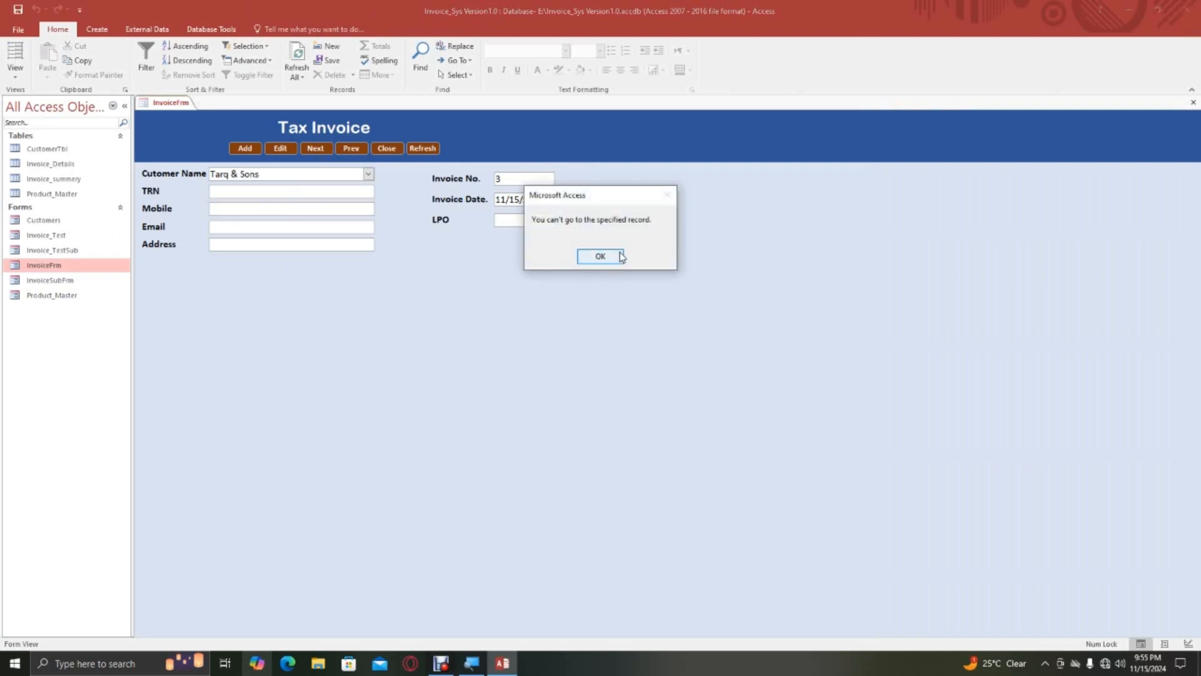
{"action": "left_click", "coordinate": [602, 256]}
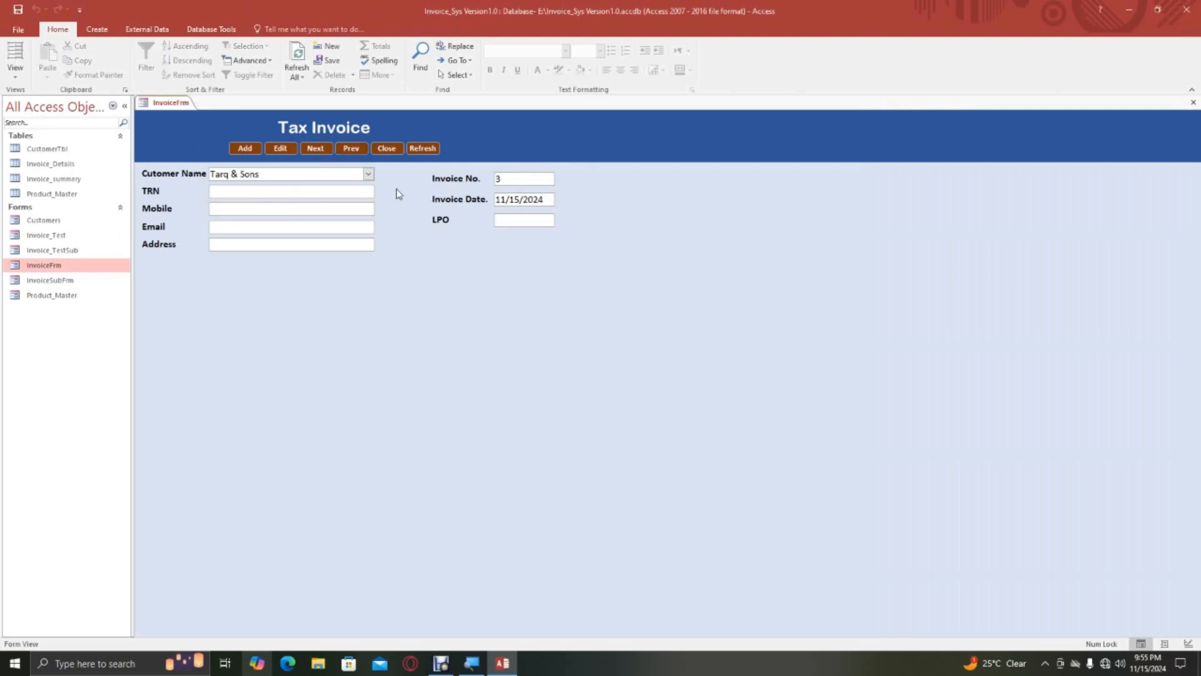
{"action": "left_click", "coordinate": [318, 150]}
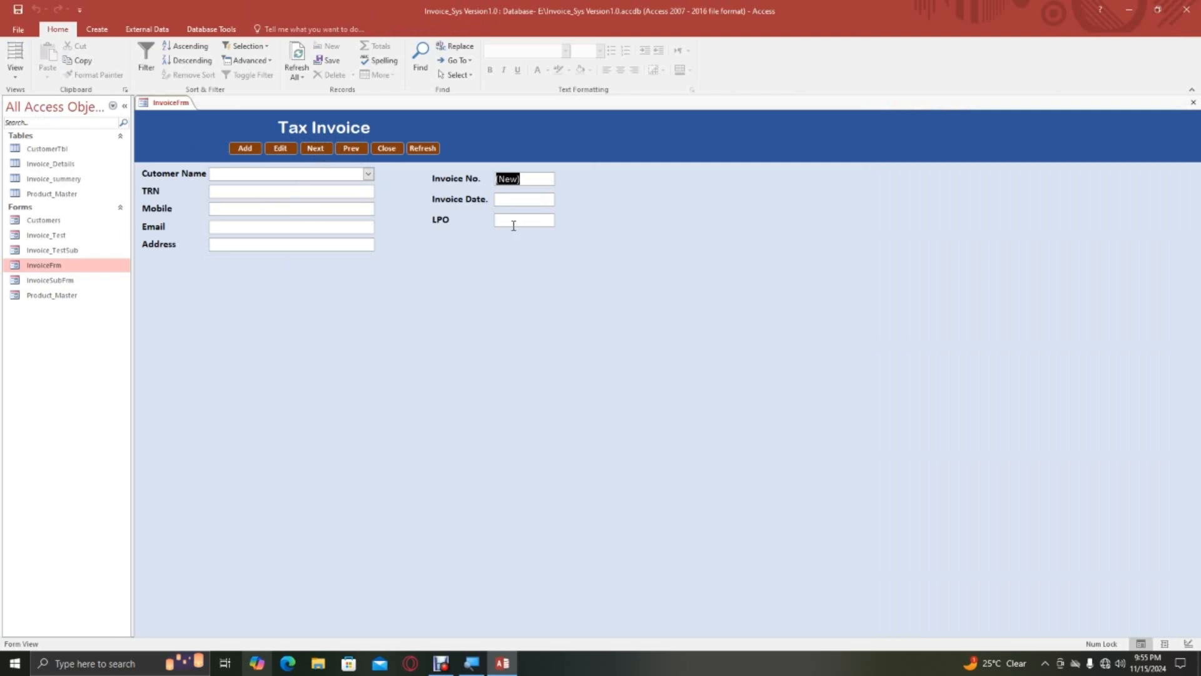
{"action": "left_click", "coordinate": [359, 152]}
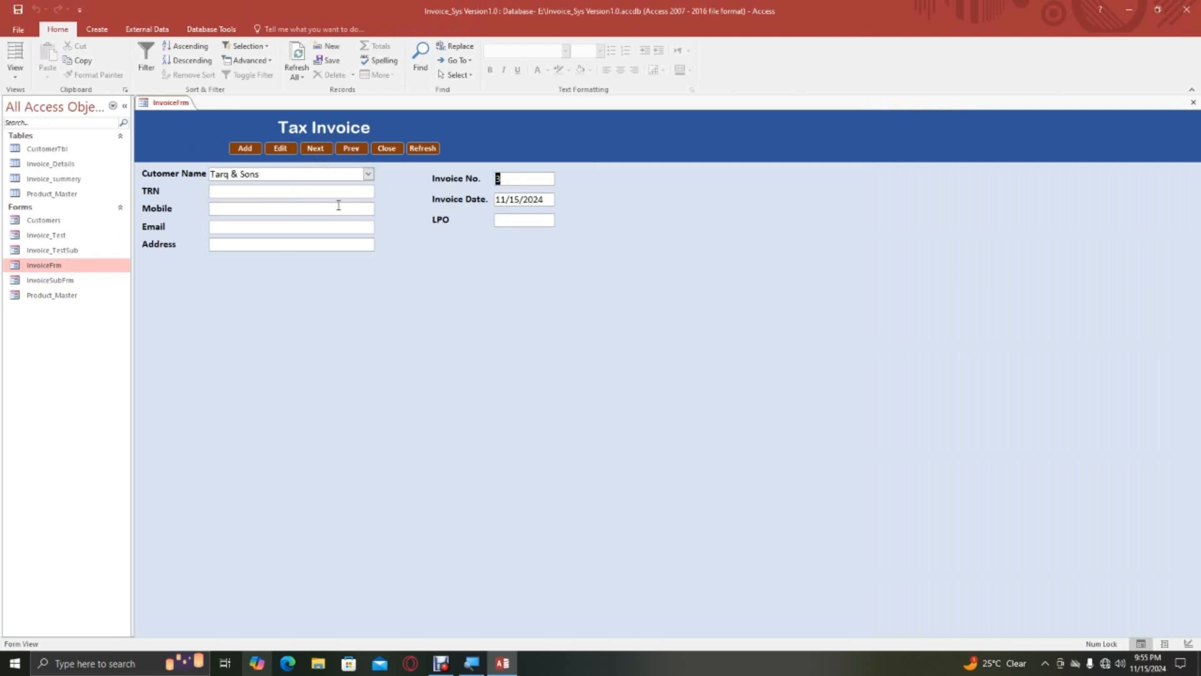
{"action": "left_click", "coordinate": [387, 151]}
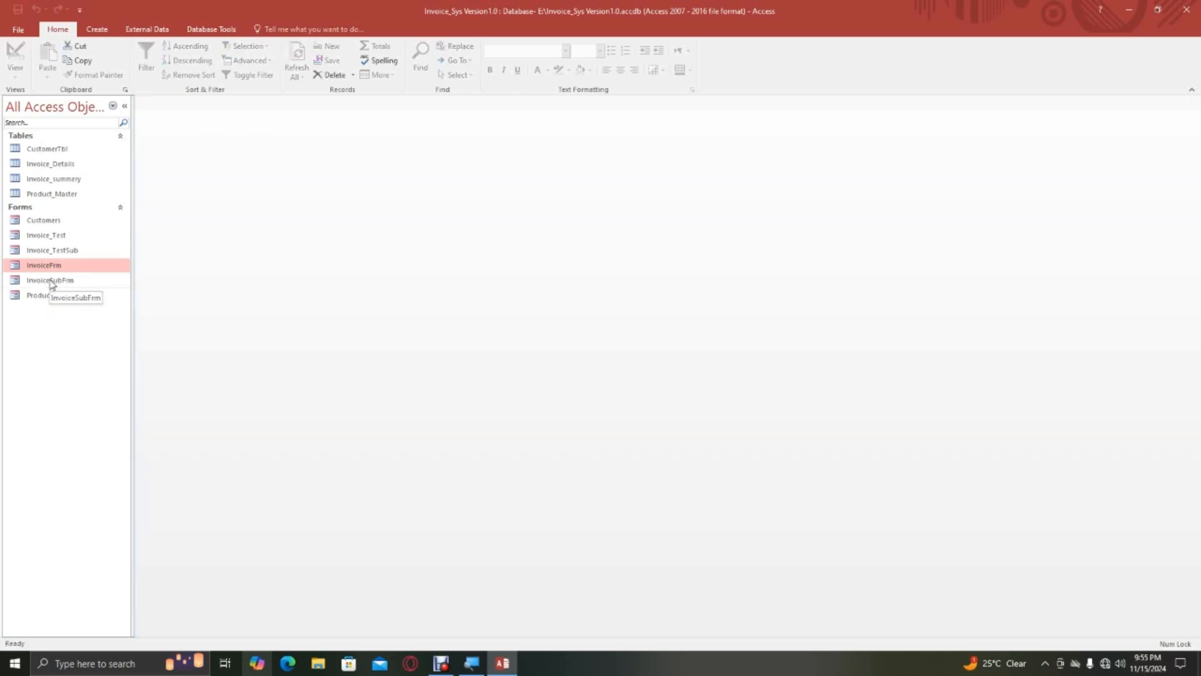
Review the line-item rows of InvoiceSubFrm in Form View and close the form.
{"action": "double_click", "coordinate": [50, 282]}
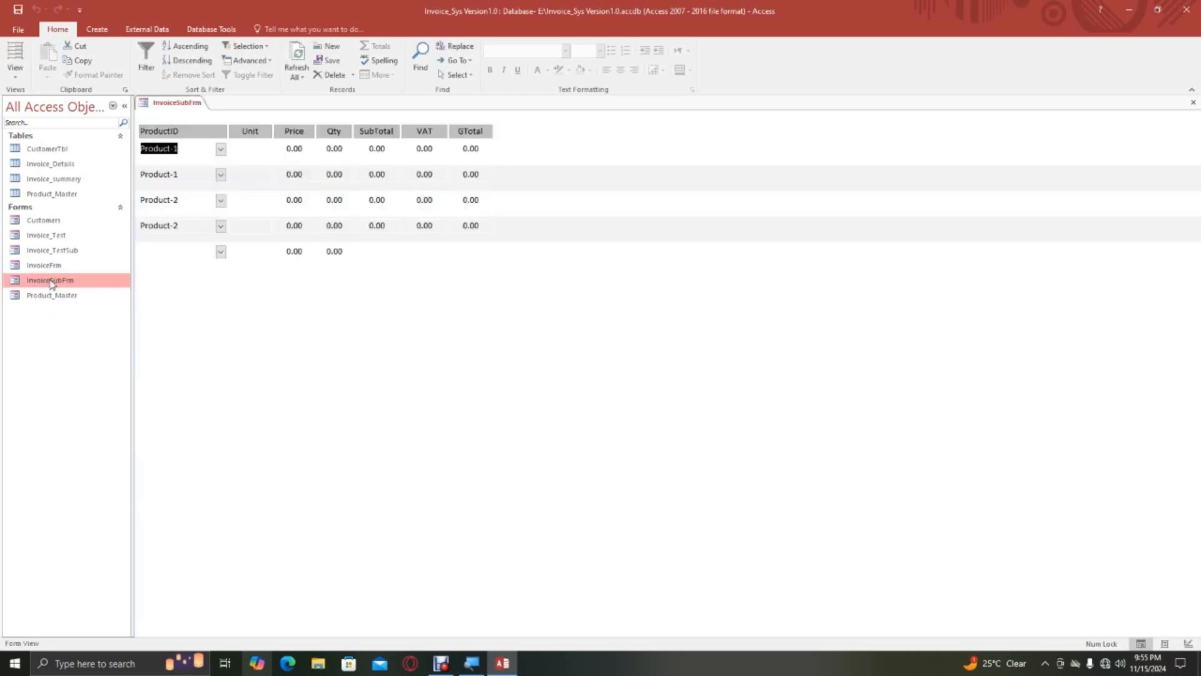
{"action": "right_click", "coordinate": [179, 107]}
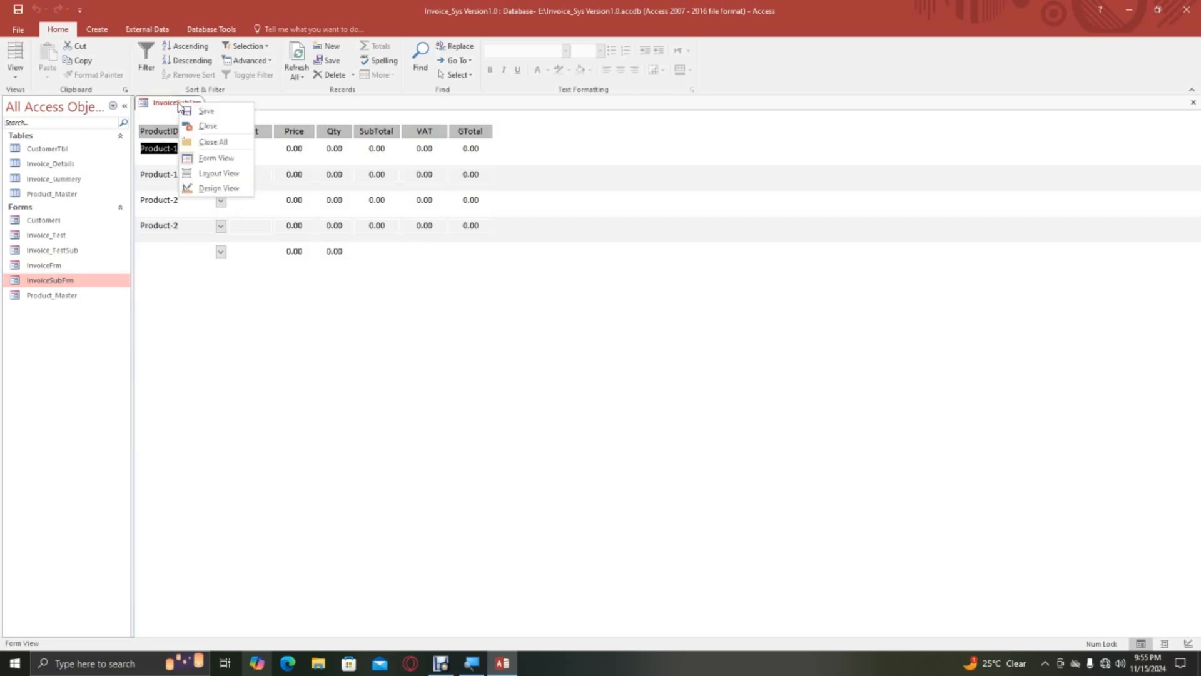
{"action": "left_click", "coordinate": [210, 127]}
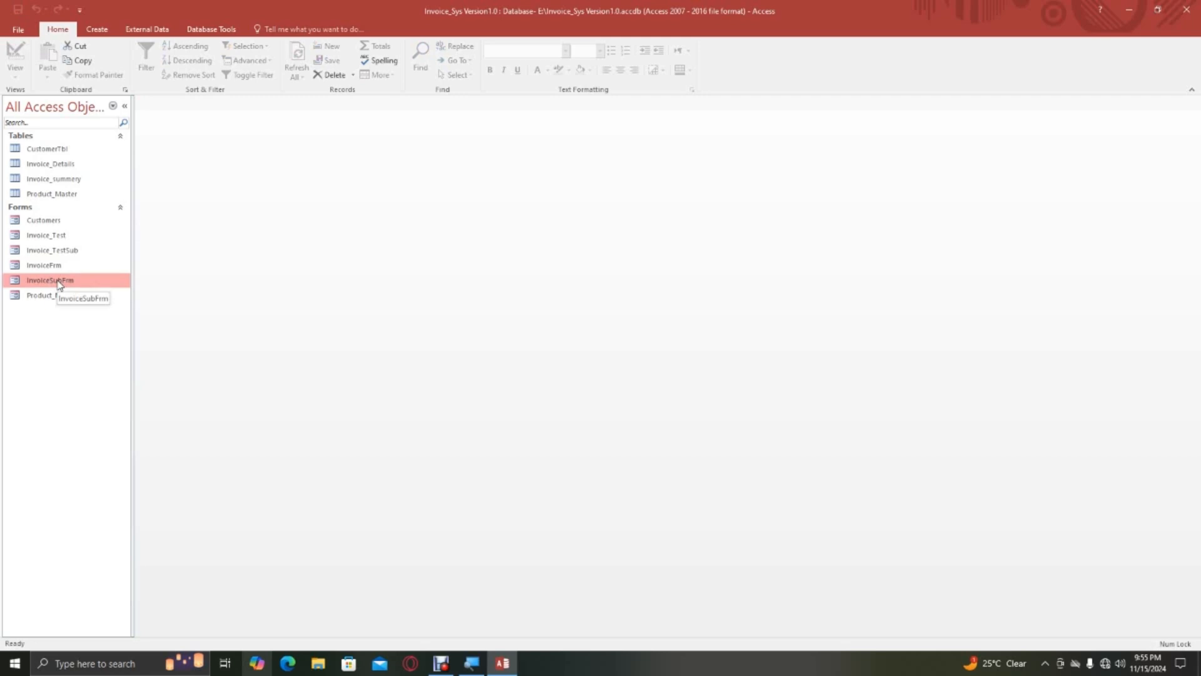